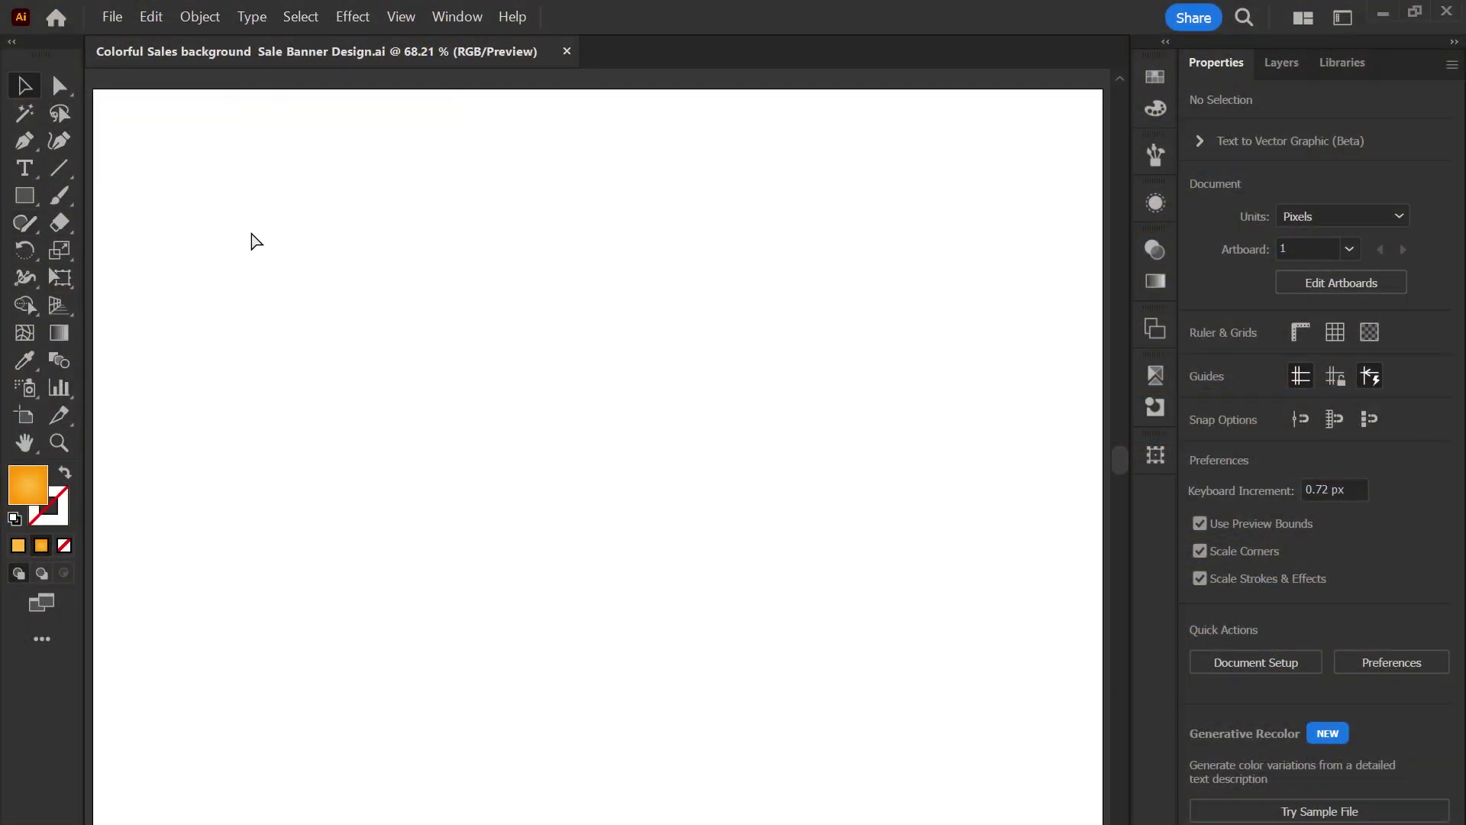
# Zoom to fit the blank artboard of Sale Banner Design.ai in the window.
pyautogui.hotkey('ctrl', '-')
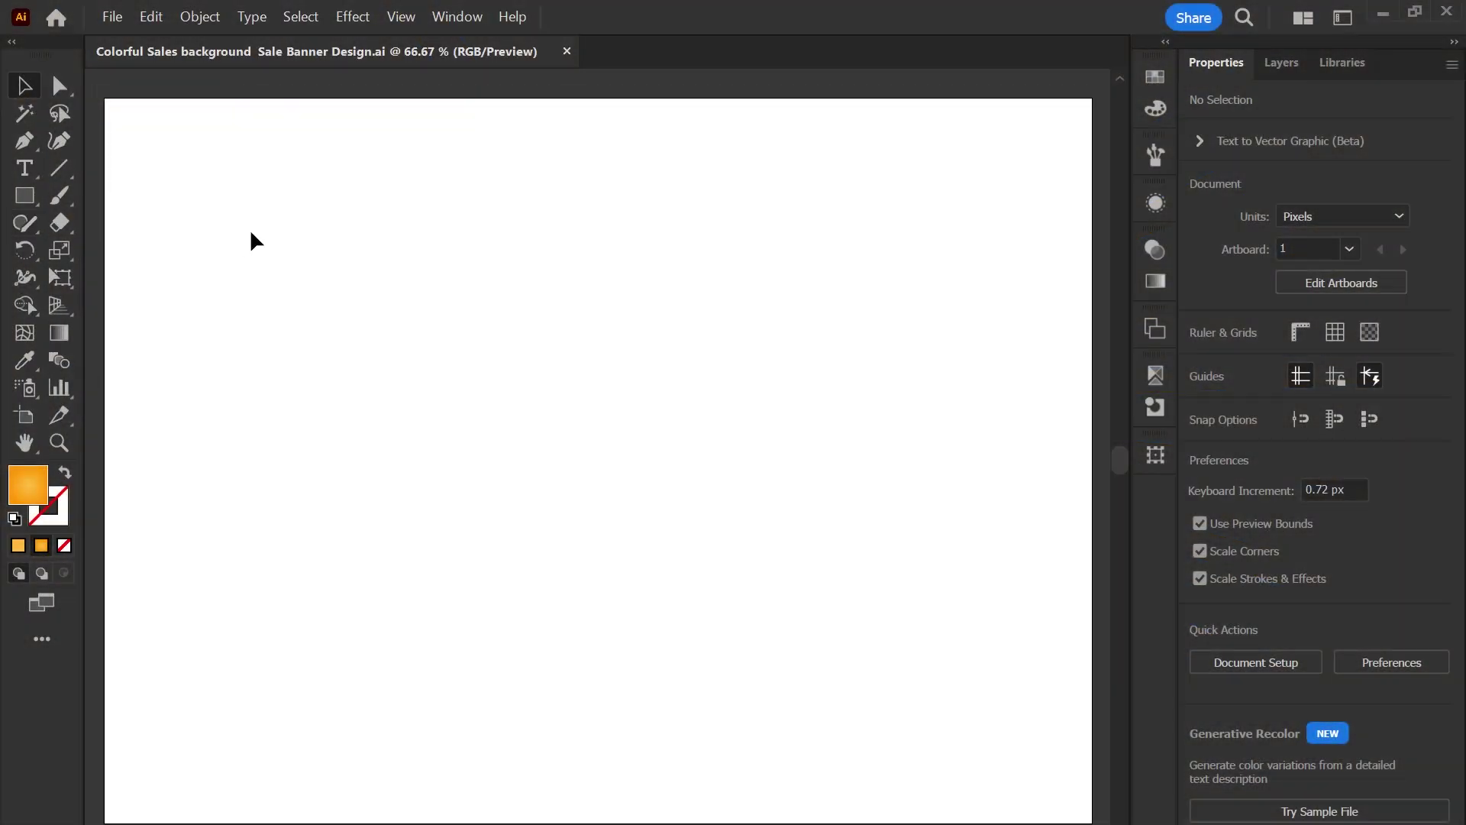
# Draw a 1471 × 1080 px orange radial-gradient rectangle covering the whole artboard.
pyautogui.click(38, 200)
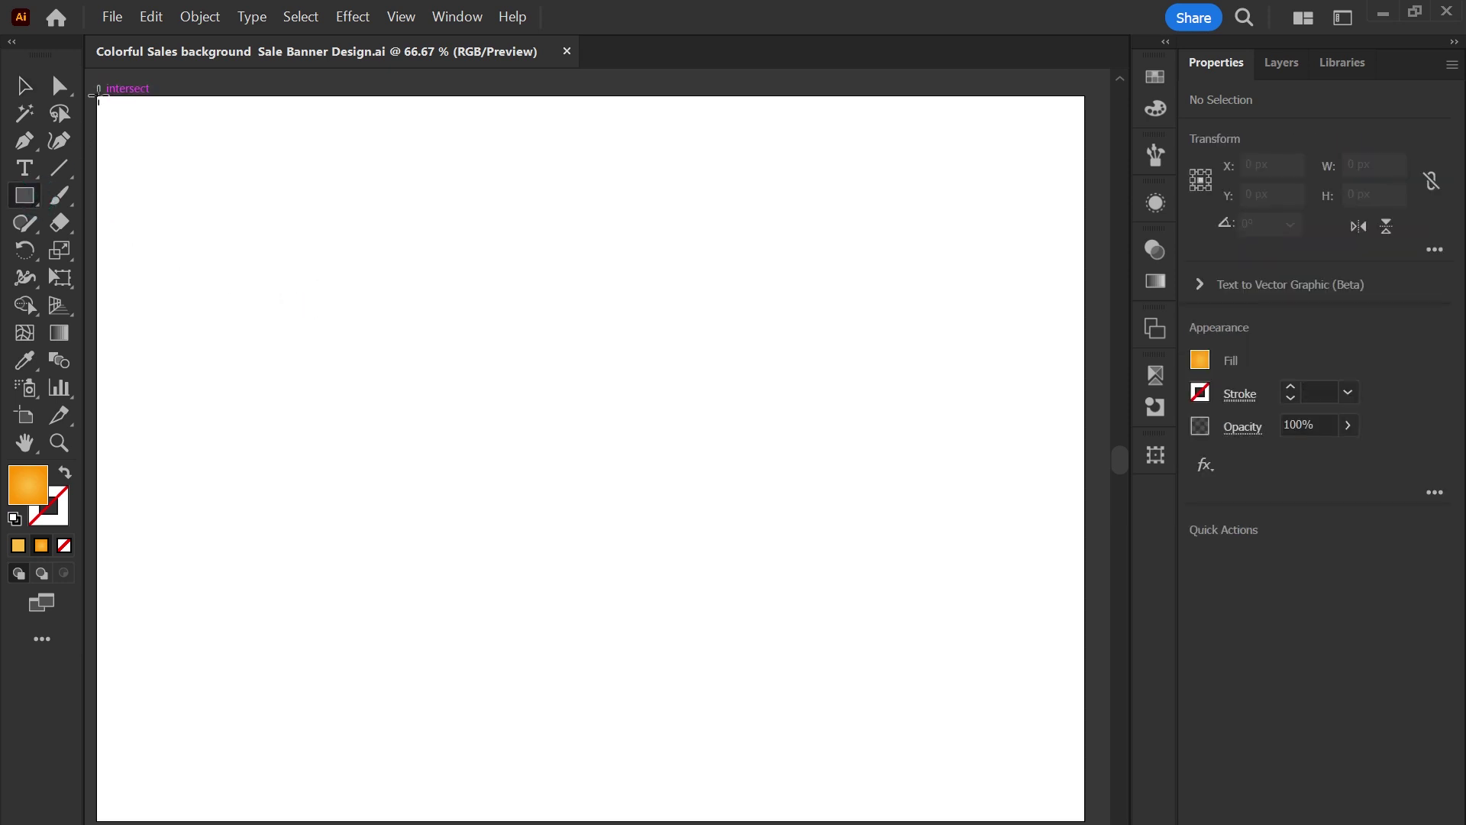
pyautogui.moveTo(98, 95); pyautogui.dragTo(1080, 818)
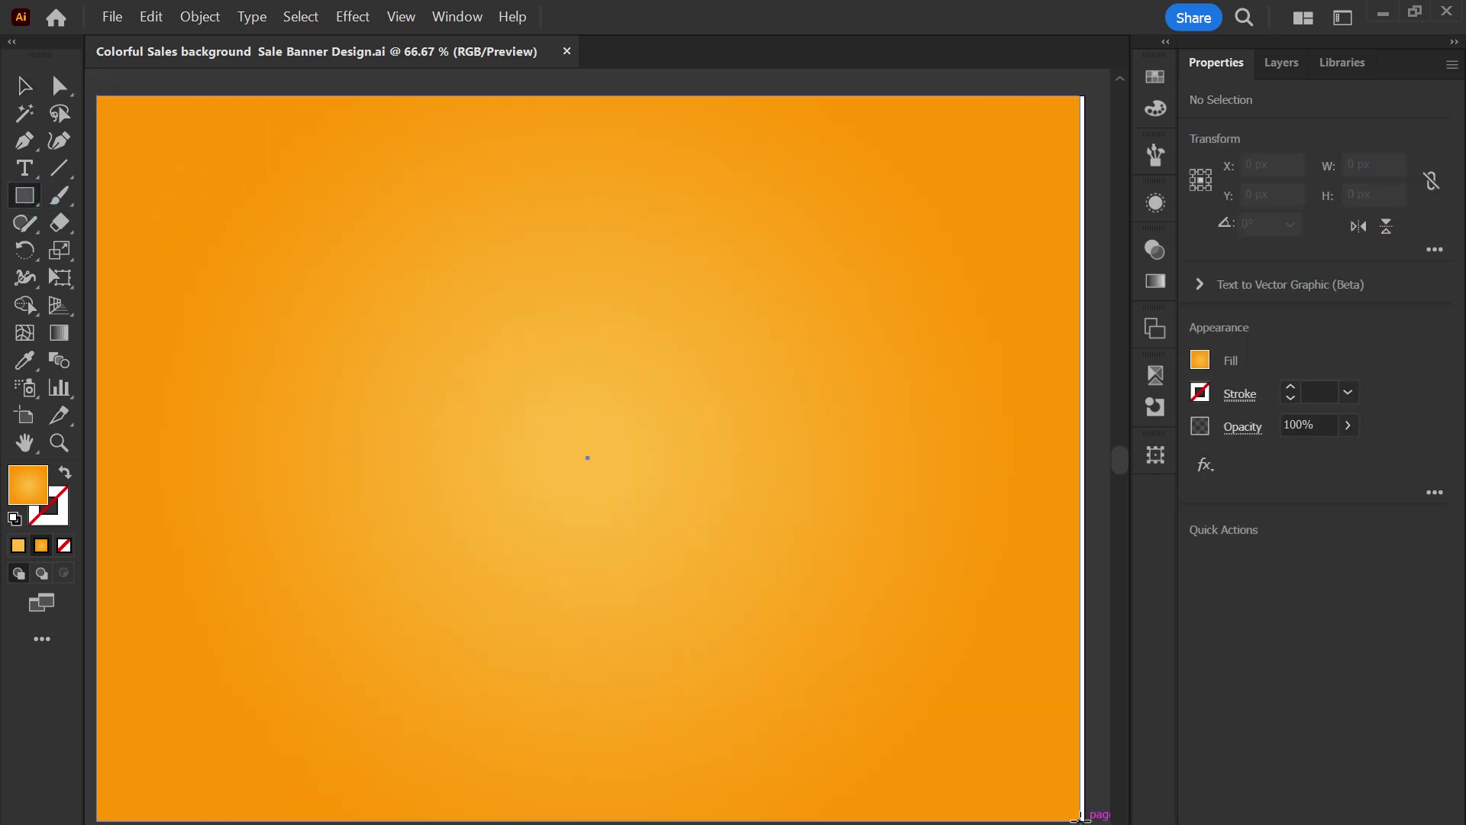
pyautogui.moveTo(1079, 818); pyautogui.dragTo(1084, 820)
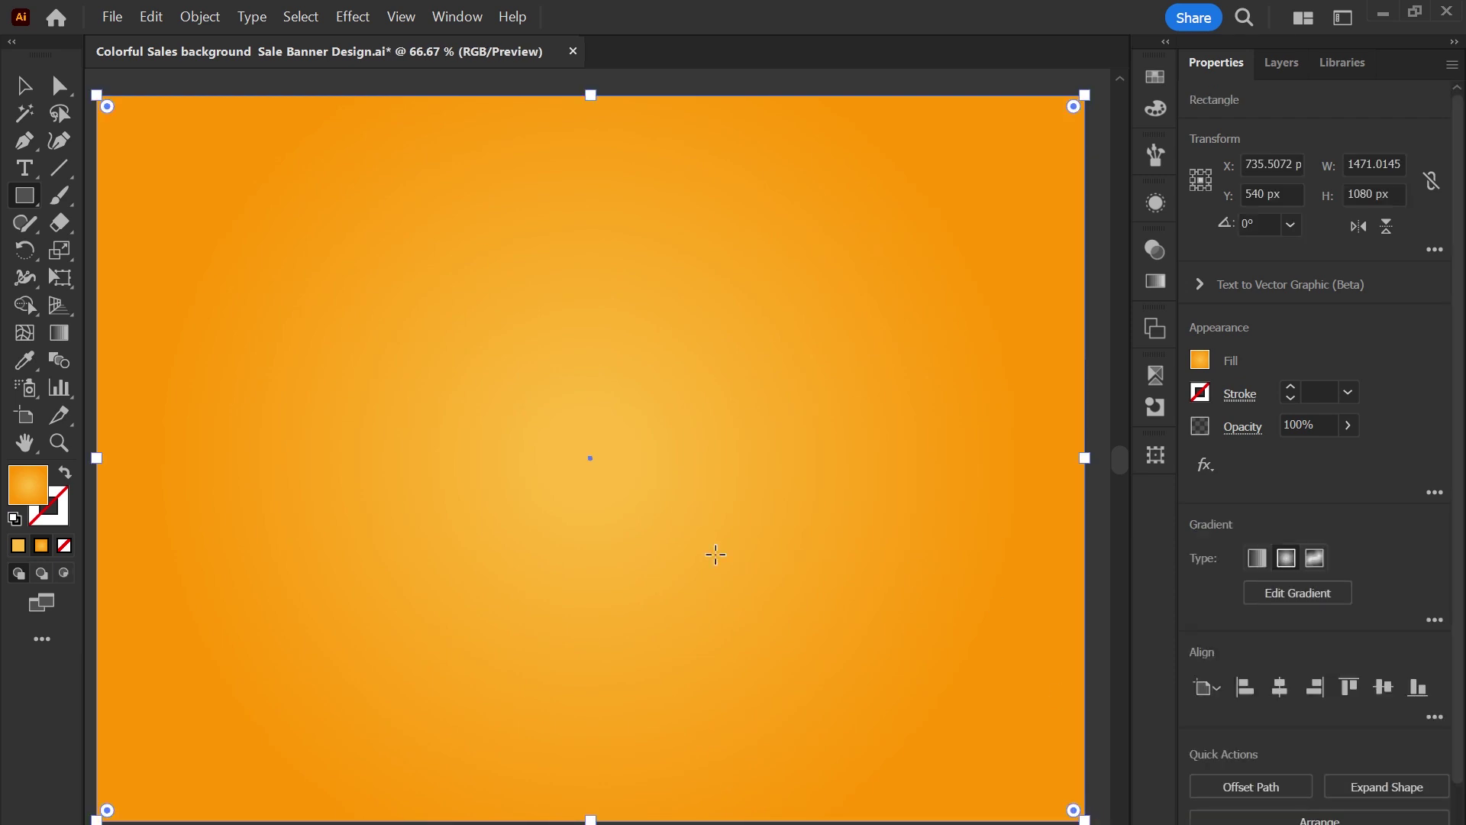
pyautogui.click(24, 205)
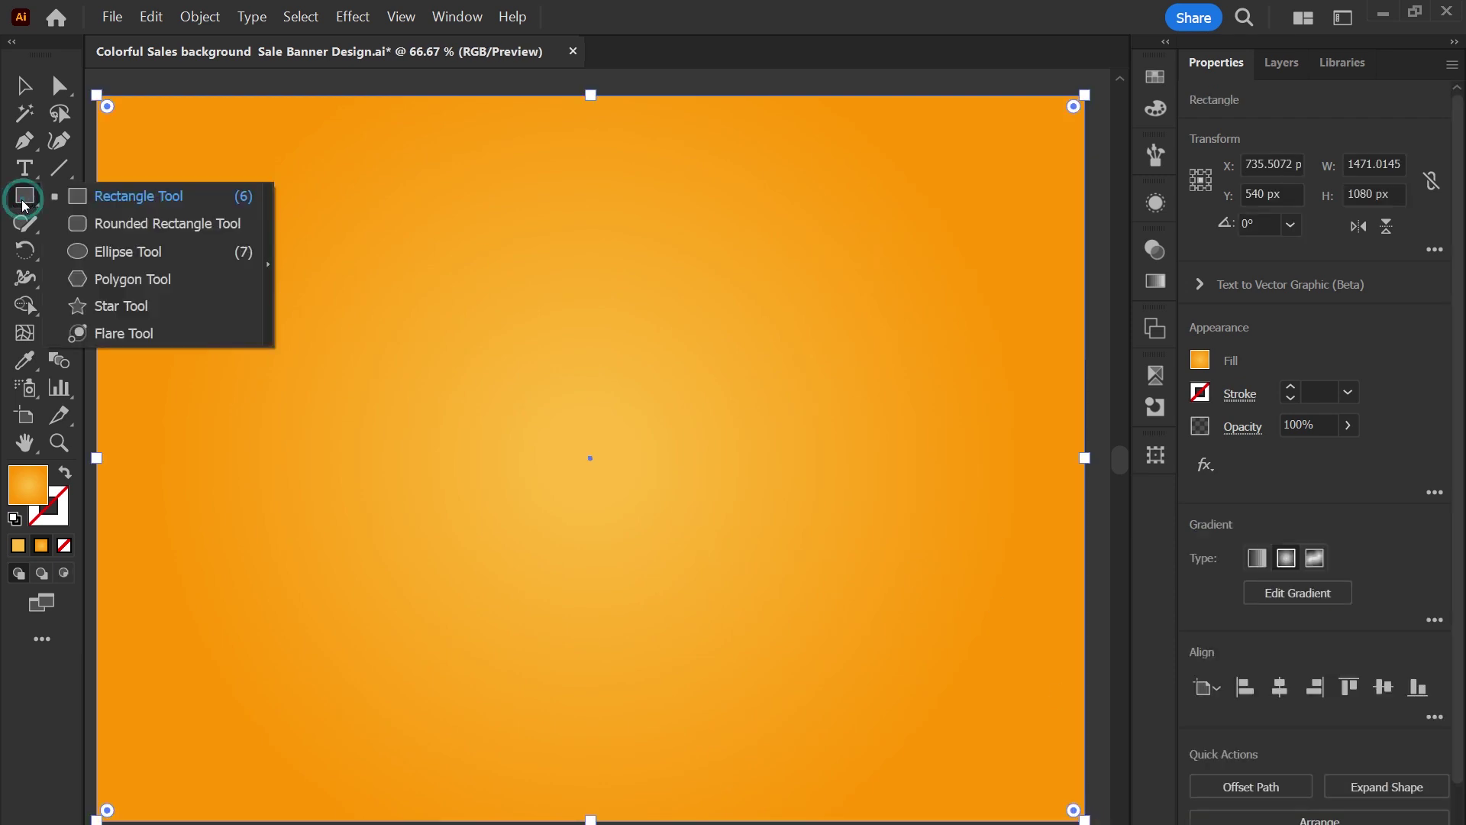
# Create a 3-sided polygon and stretch it into a tall 86.6 × 557 px triangle.
pyautogui.click(111, 284)
pyautogui.click(612, 419)
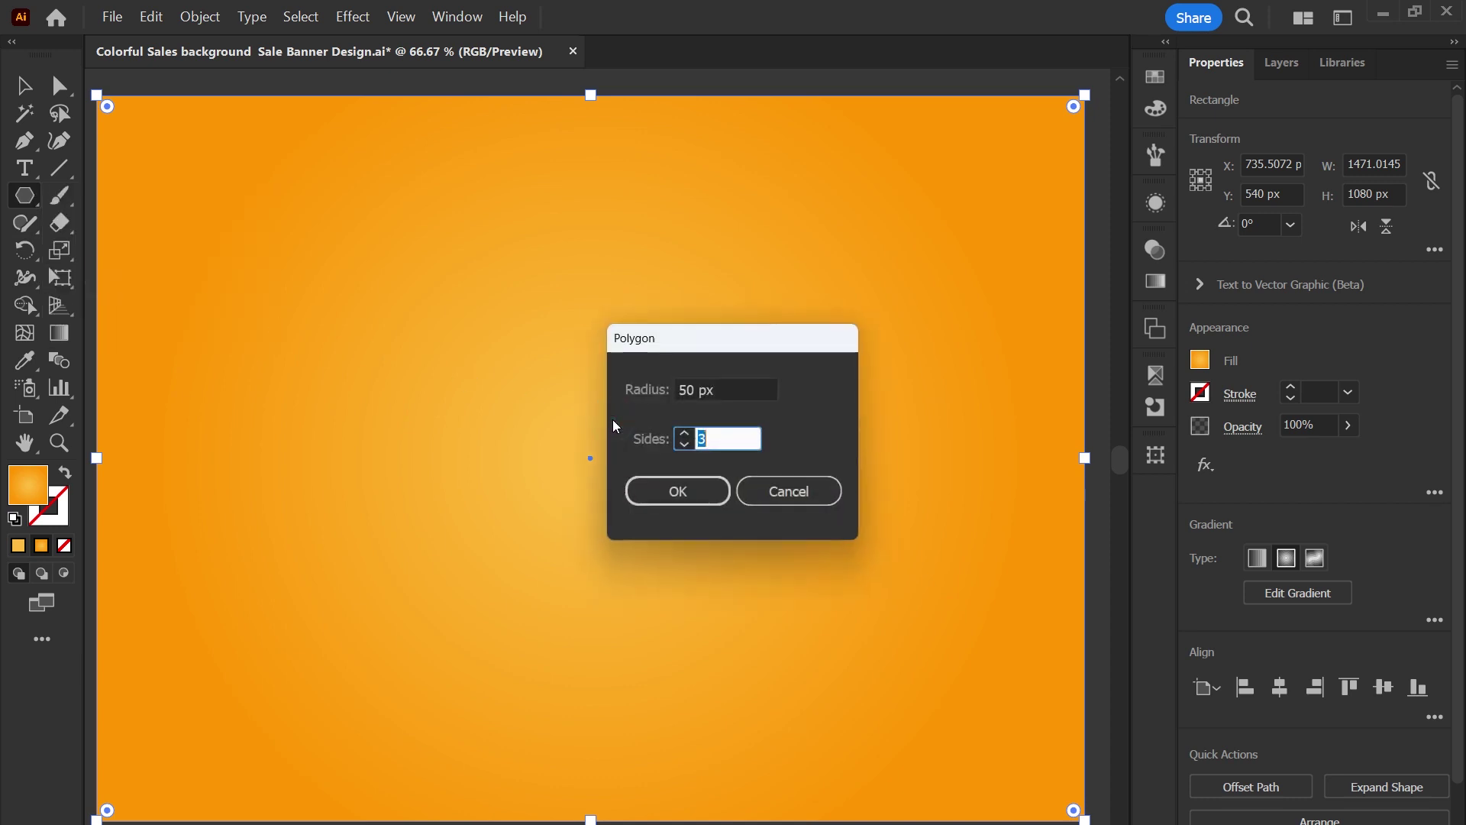
pyautogui.press('Up')
pyautogui.press('Up')
pyautogui.click(686, 491)
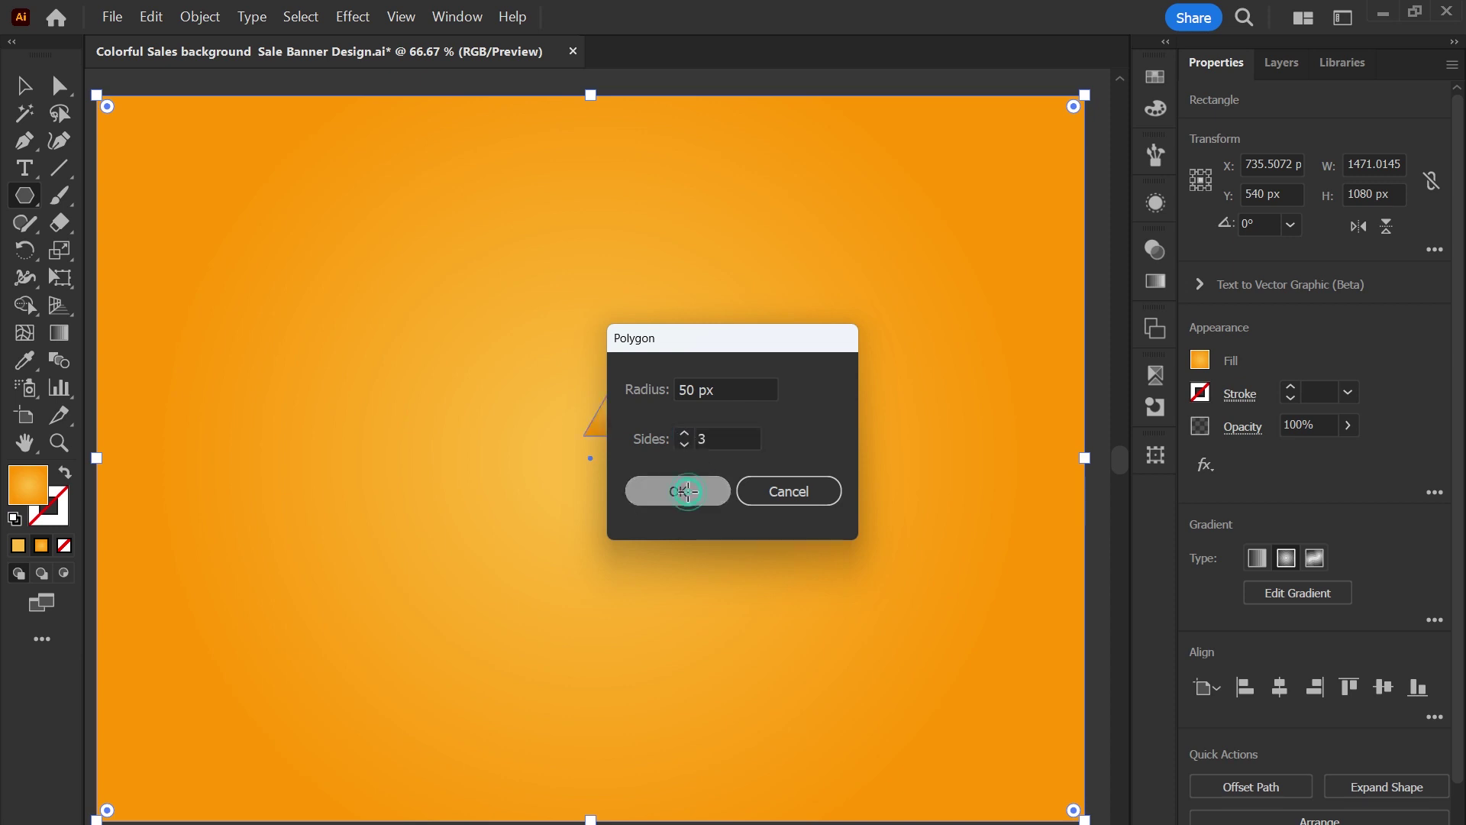
pyautogui.moveTo(612, 436); pyautogui.dragTo(661, 760)
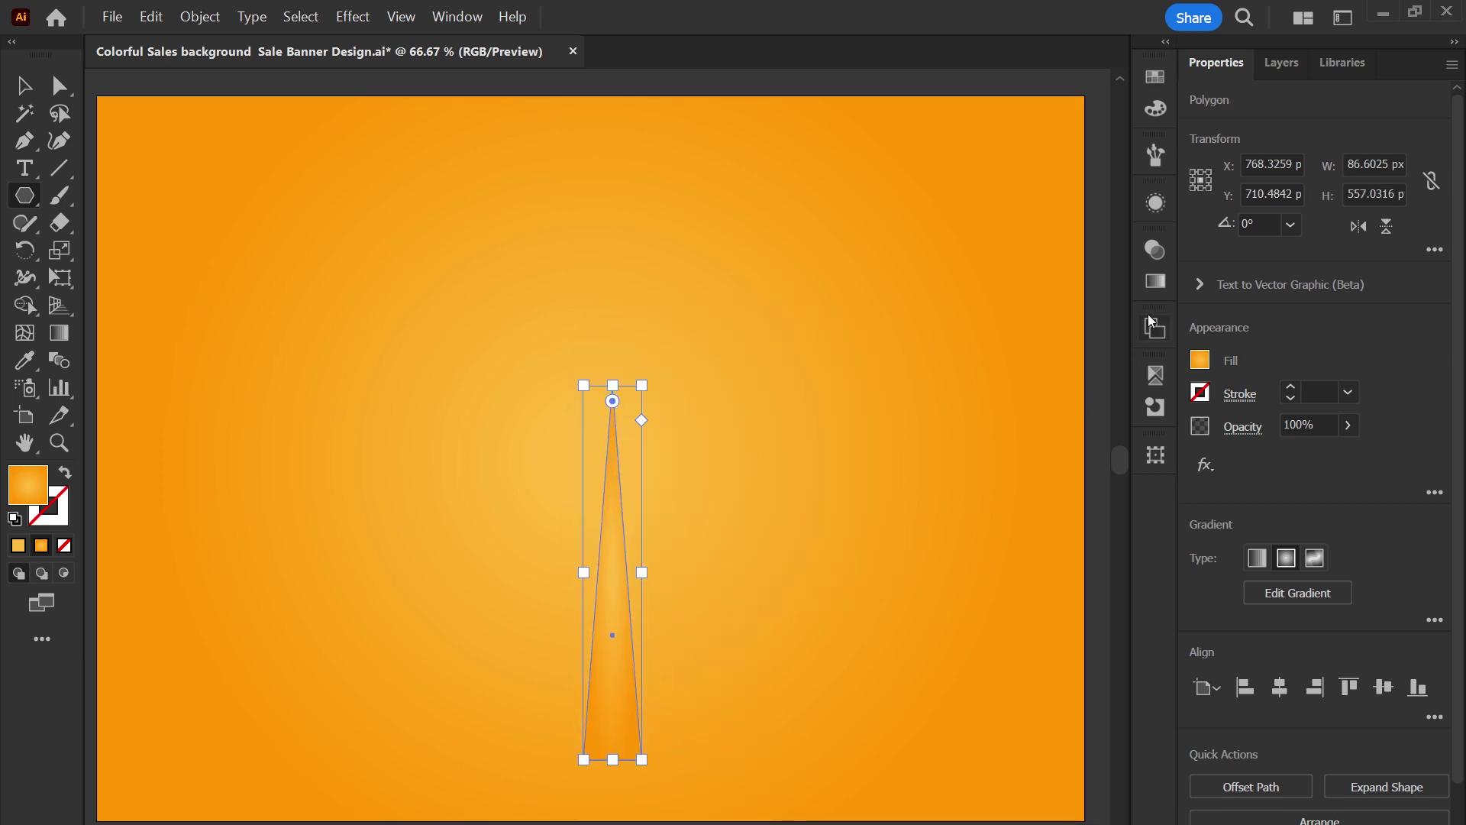
pyautogui.click(1156, 281)
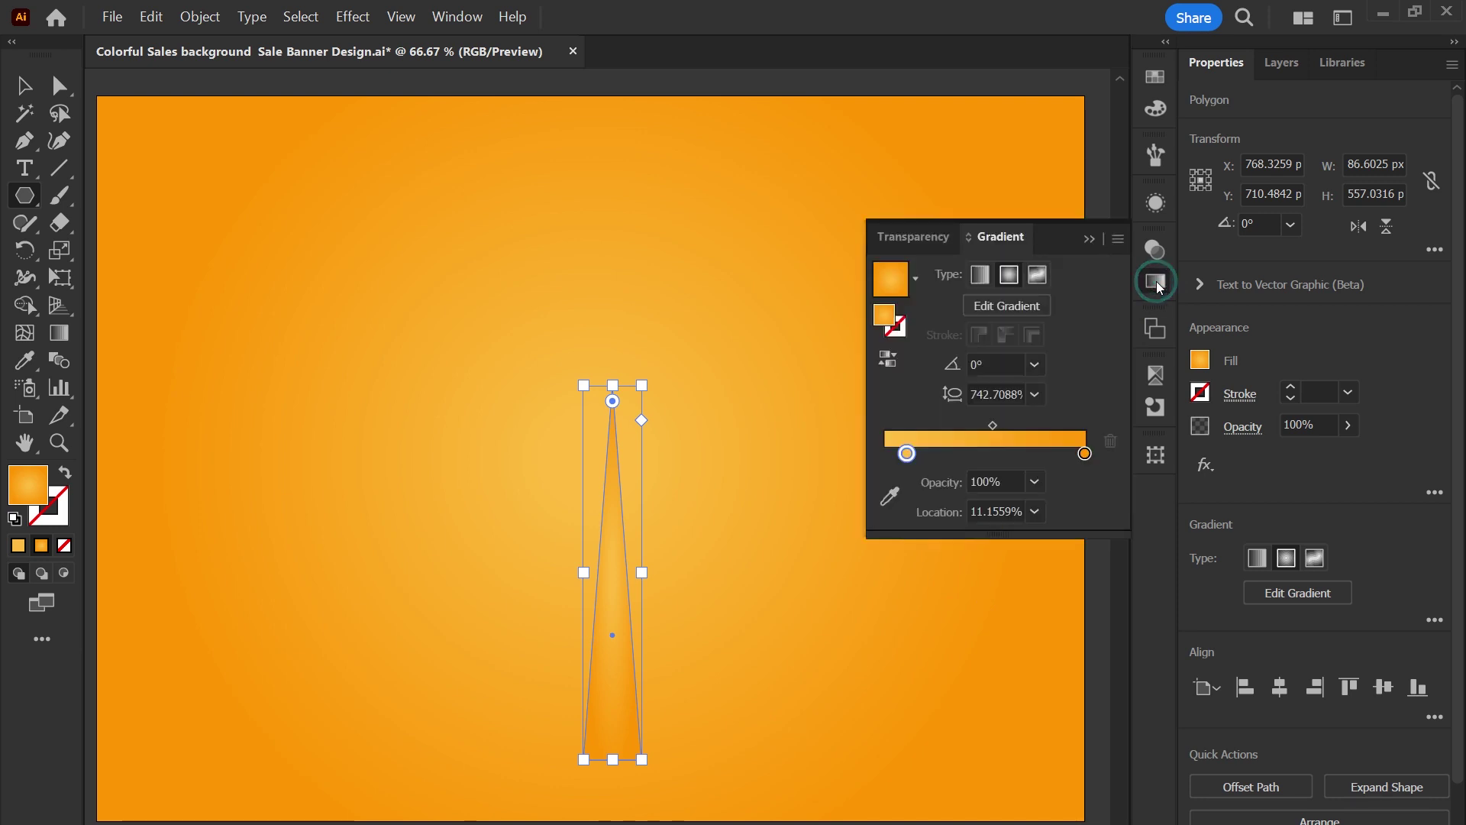
# Give the triangle a linear gradient with both stops set to white.
pyautogui.click(980, 275)
pyautogui.doubleClick(908, 461)
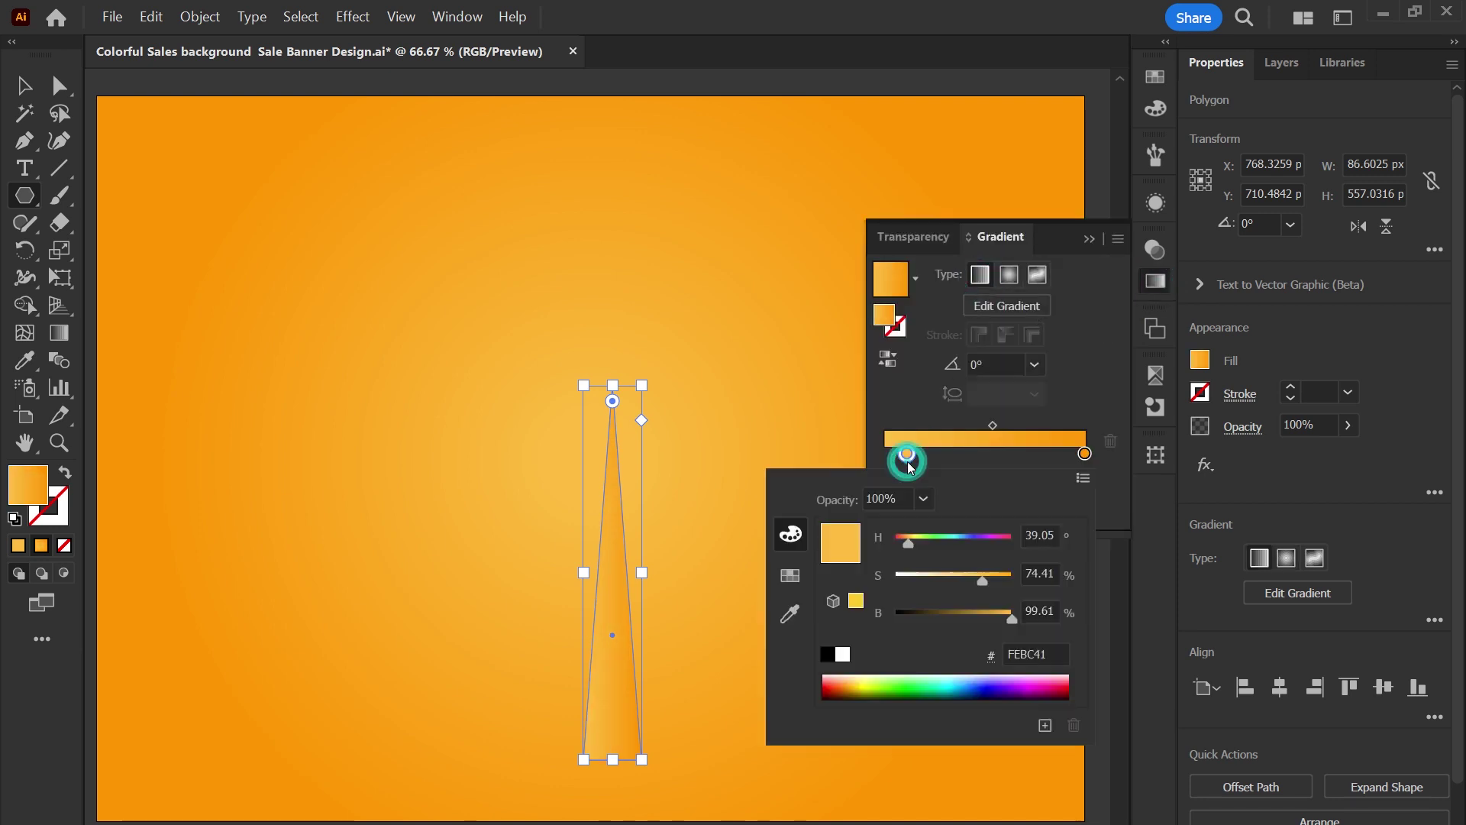
pyautogui.click(843, 655)
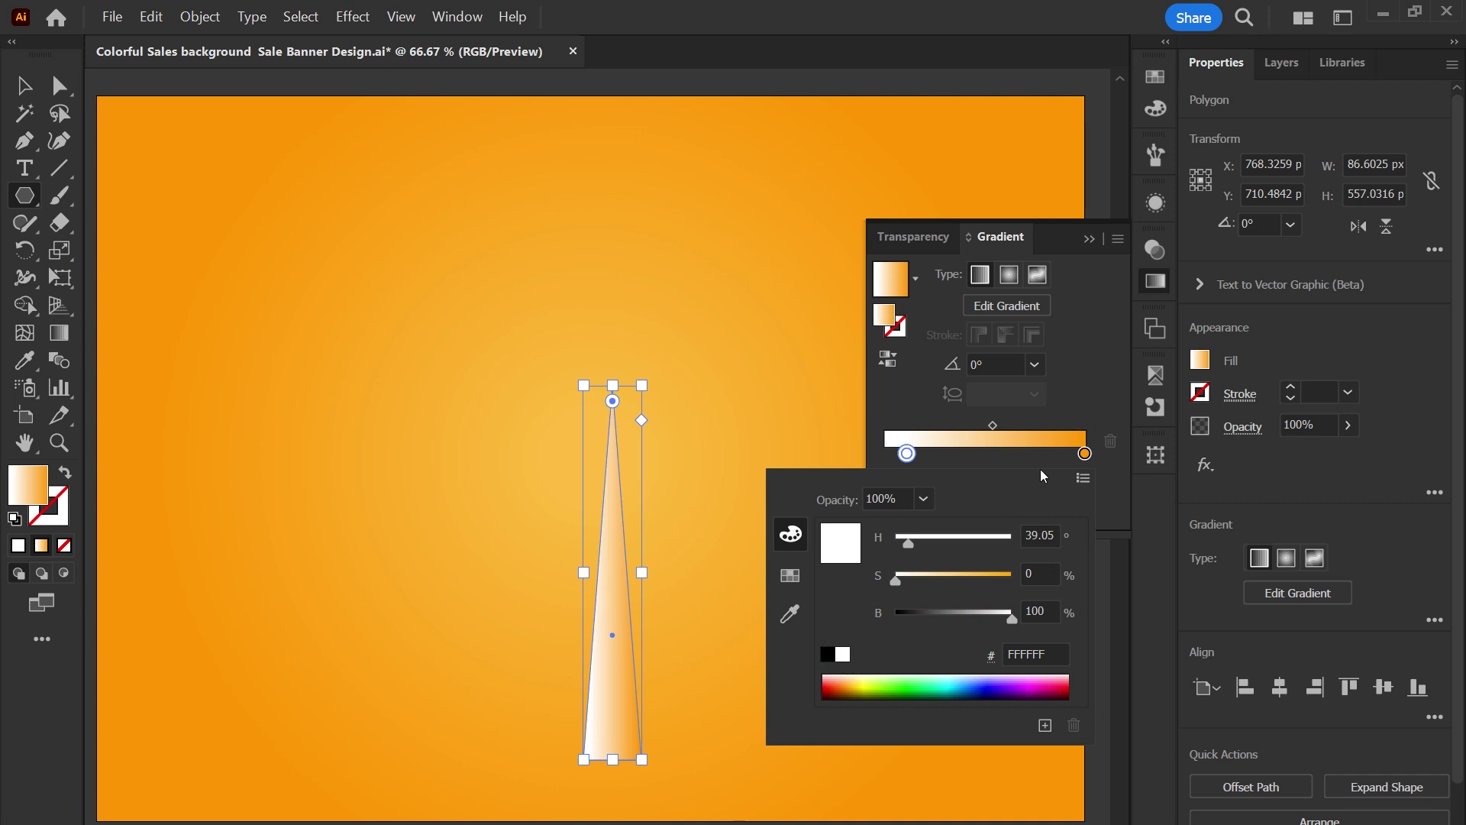
pyautogui.click(1085, 455)
pyautogui.doubleClick(1086, 455)
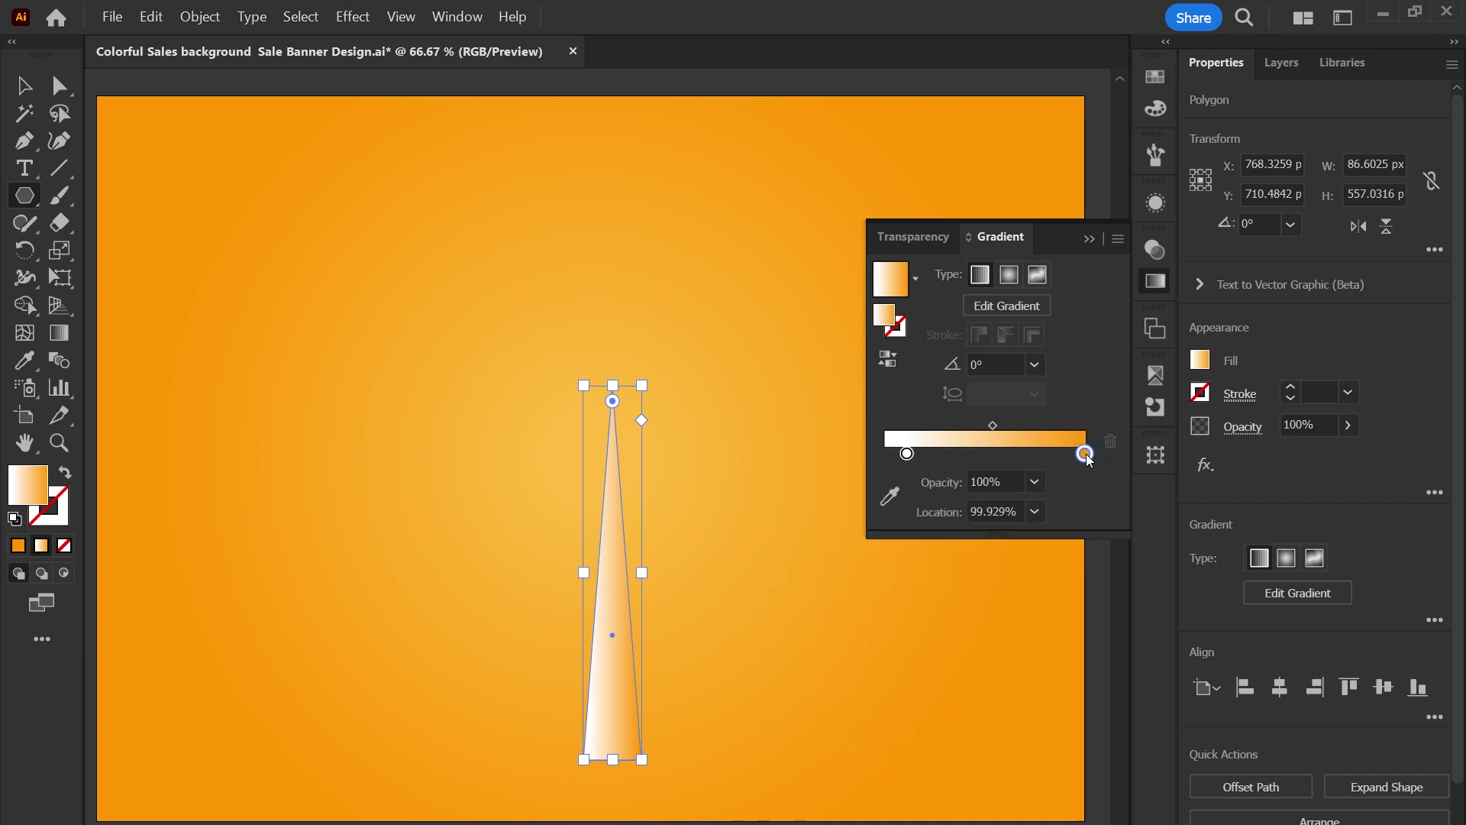
pyautogui.click(842, 655)
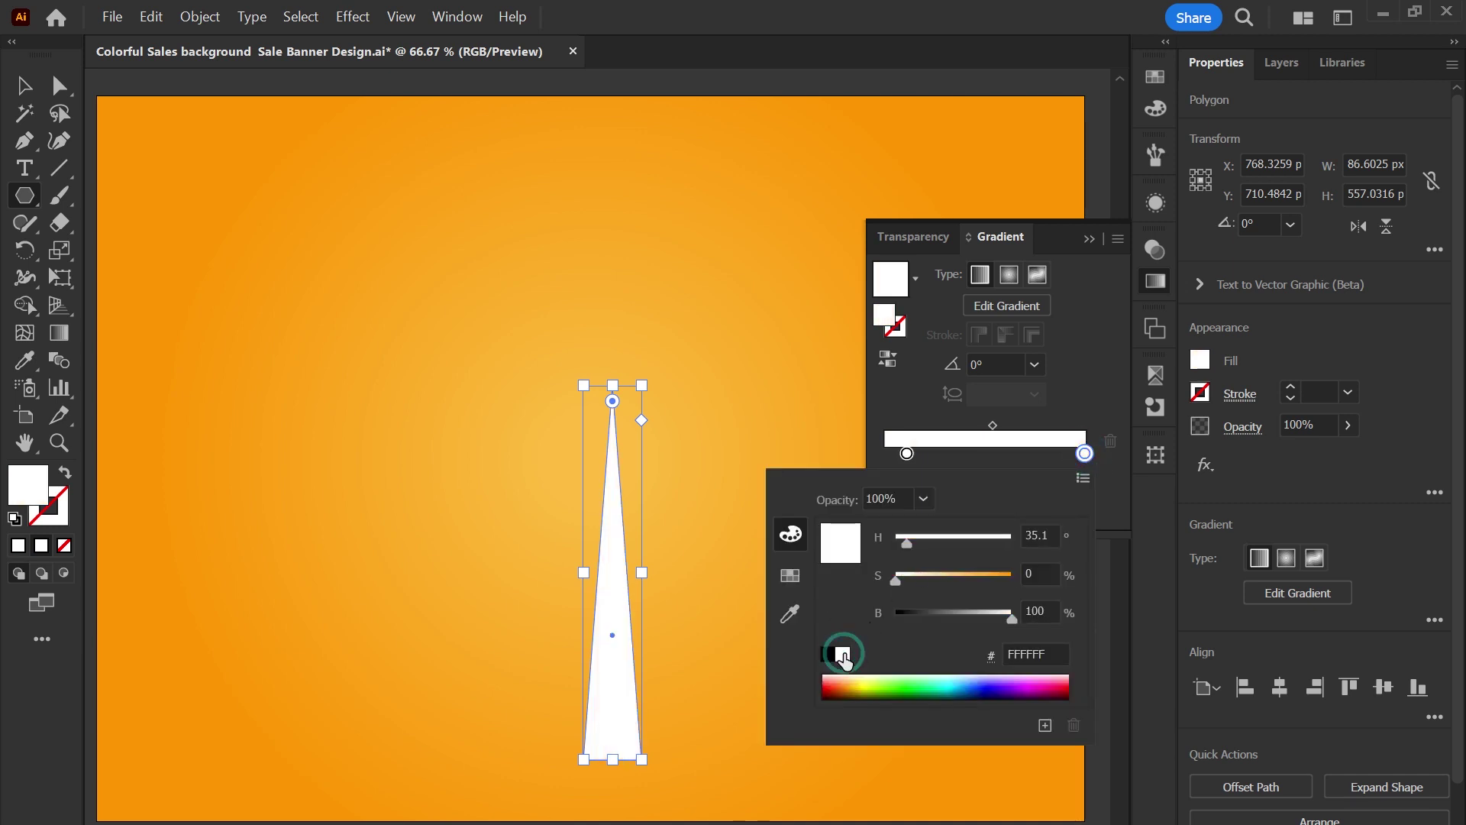
pyautogui.click(1084, 455)
# Fade the right gradient stop to 0% opacity and set the gradient angle to -90°.
pyautogui.doubleClick(989, 482)
pyautogui.write('0')
pyautogui.press('Return')
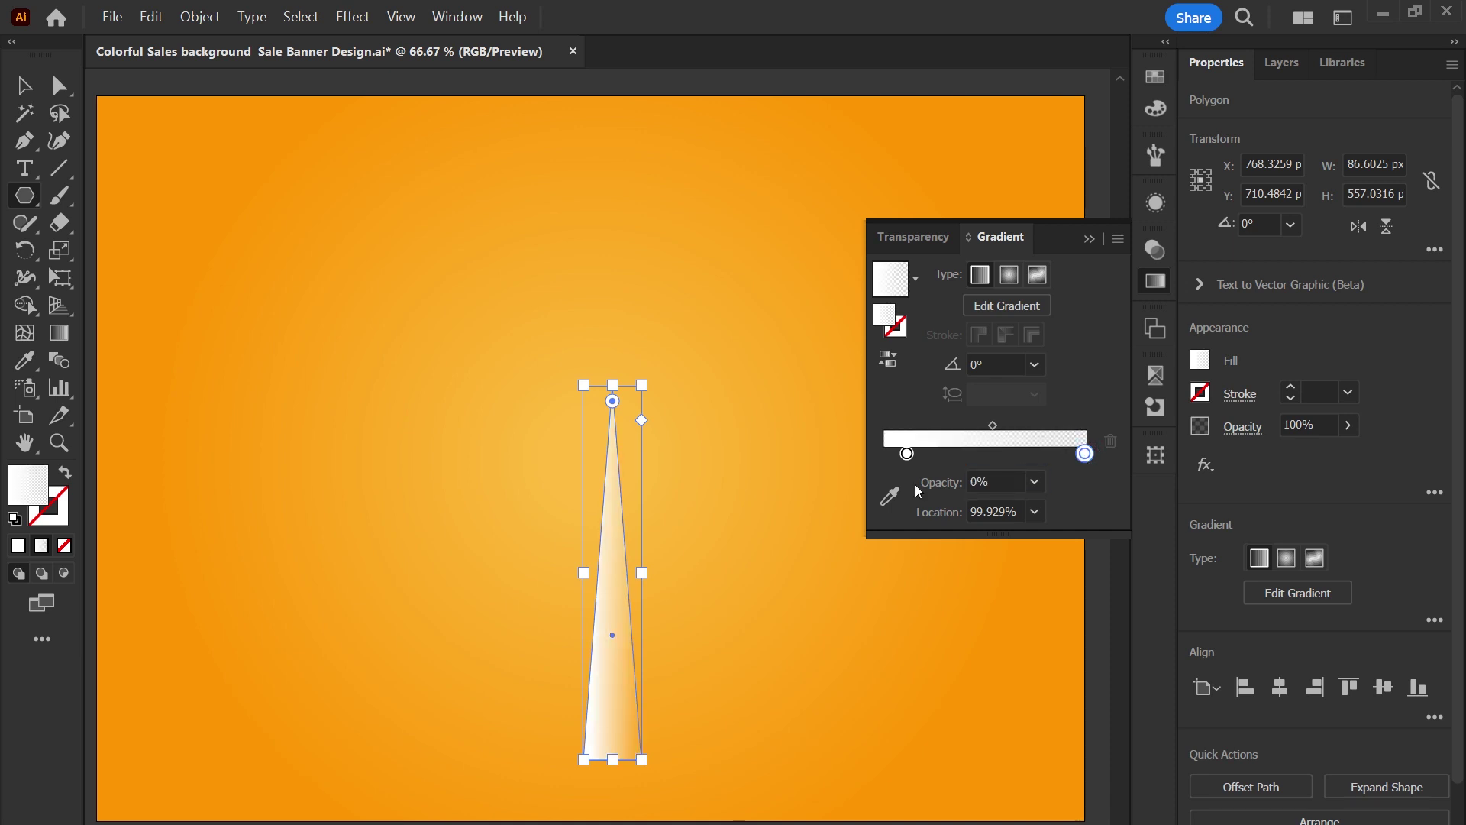
pyautogui.press('Tab')
pyautogui.write('90')
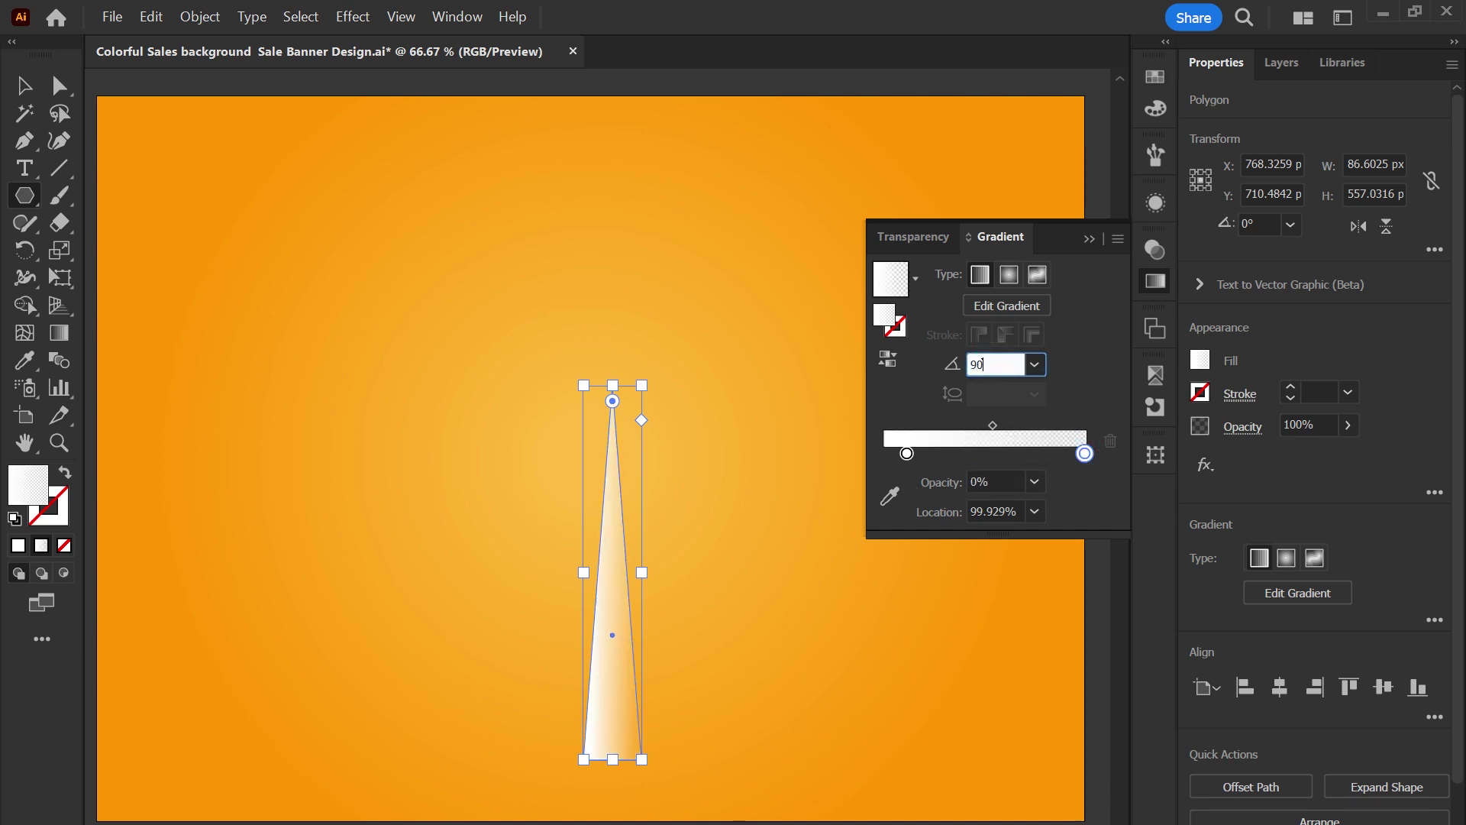
pyautogui.press('Return')
pyautogui.write('-90')
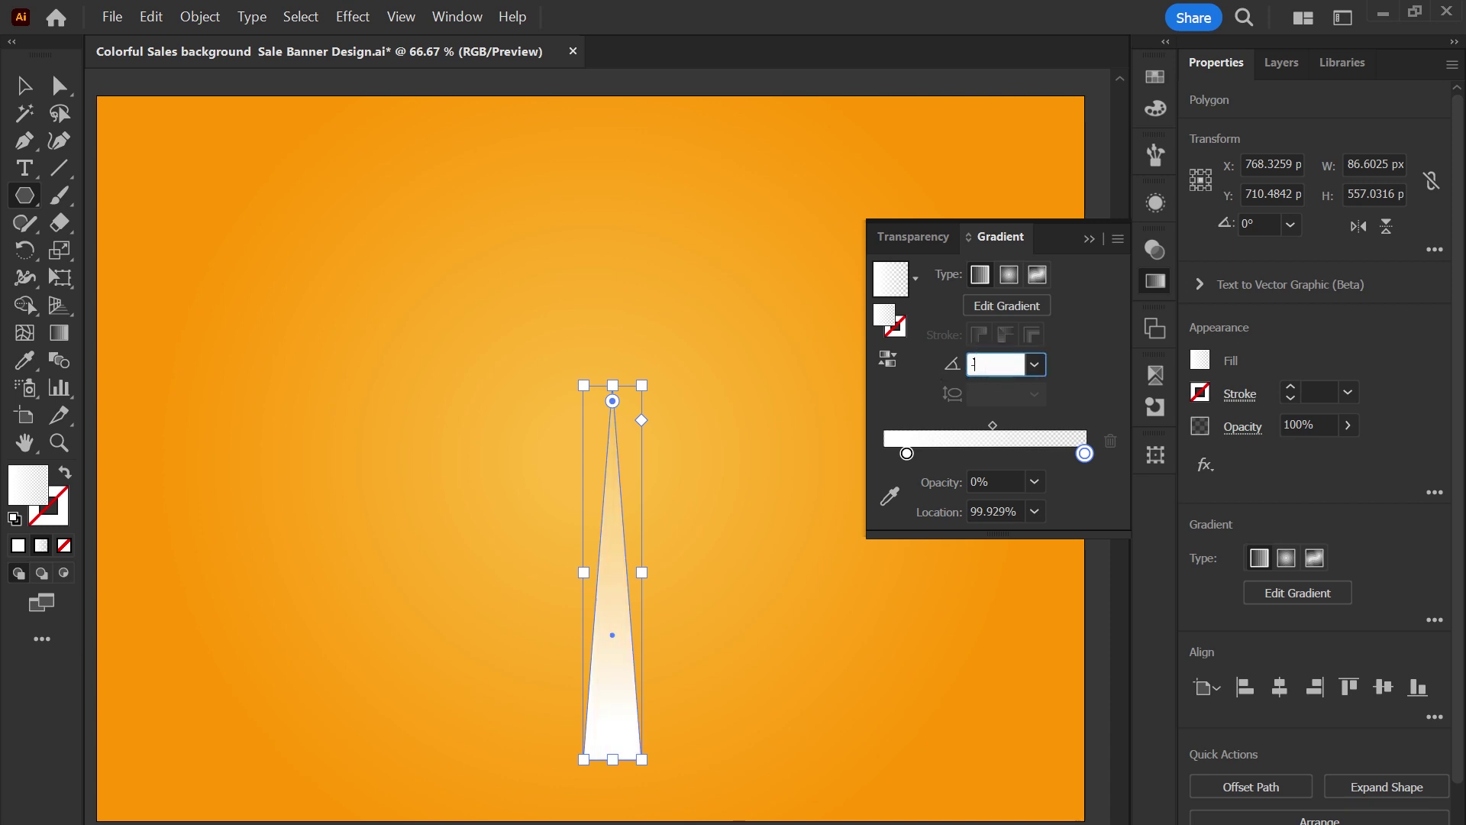
pyautogui.press('Return')
pyautogui.press('v')
pyautogui.click(203, 17)
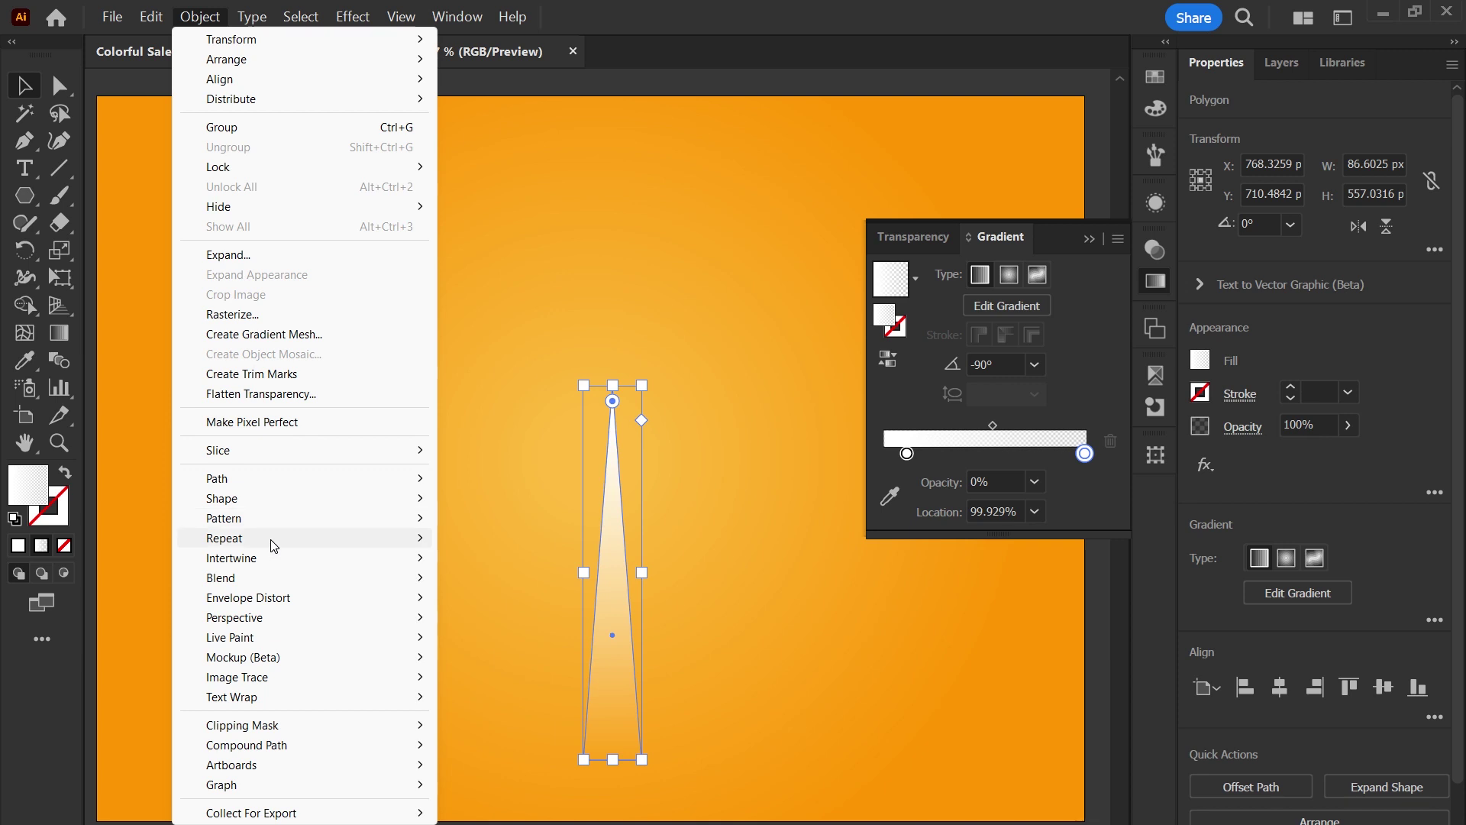
# Repeat the triangle radially and flip the original ray vertically so tips point inward.
pyautogui.moveTo(225, 538)
pyautogui.click(482, 538)
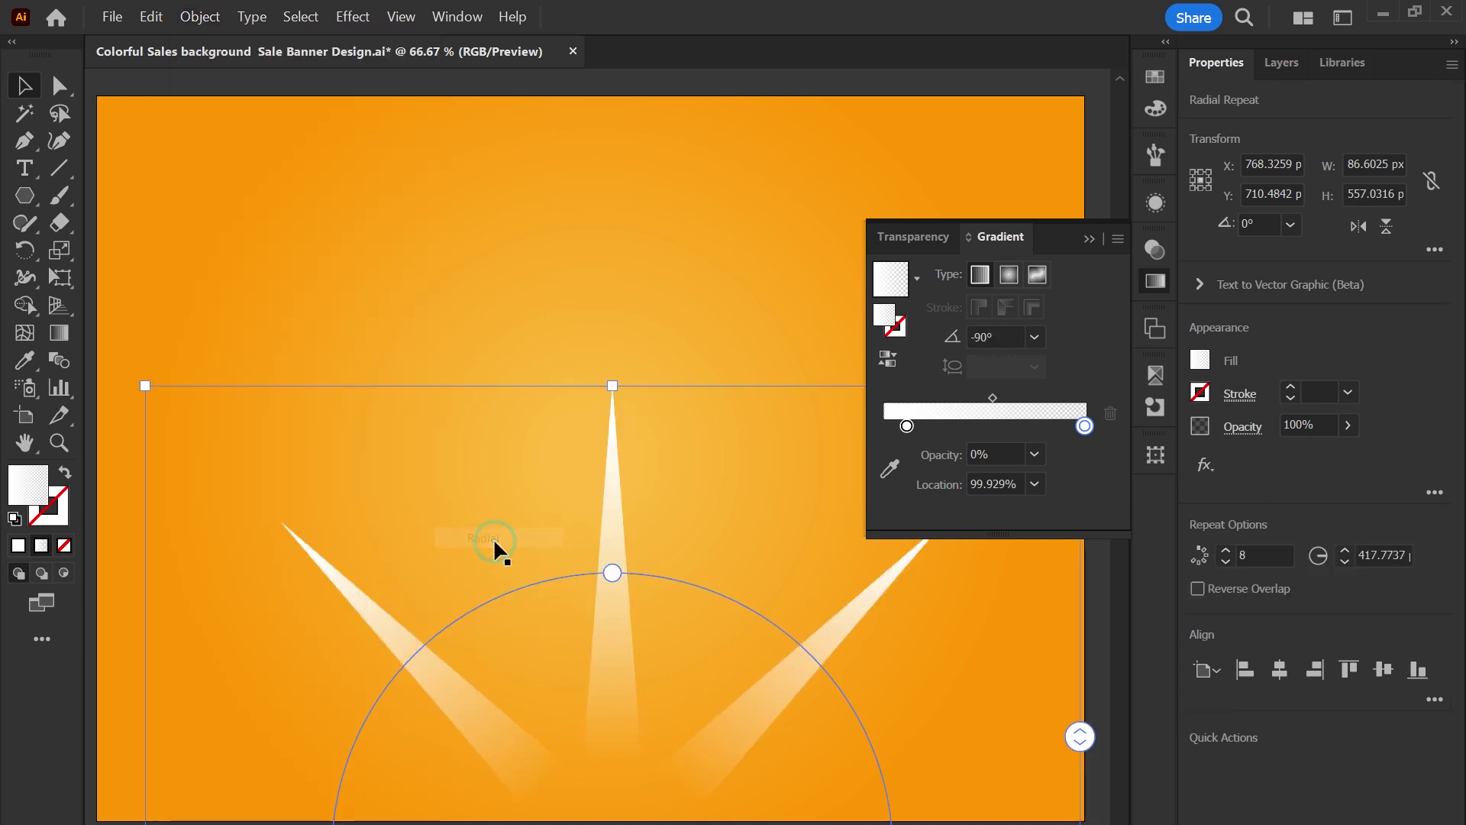
pyautogui.moveTo(614, 515); pyautogui.dragTo(593, 276)
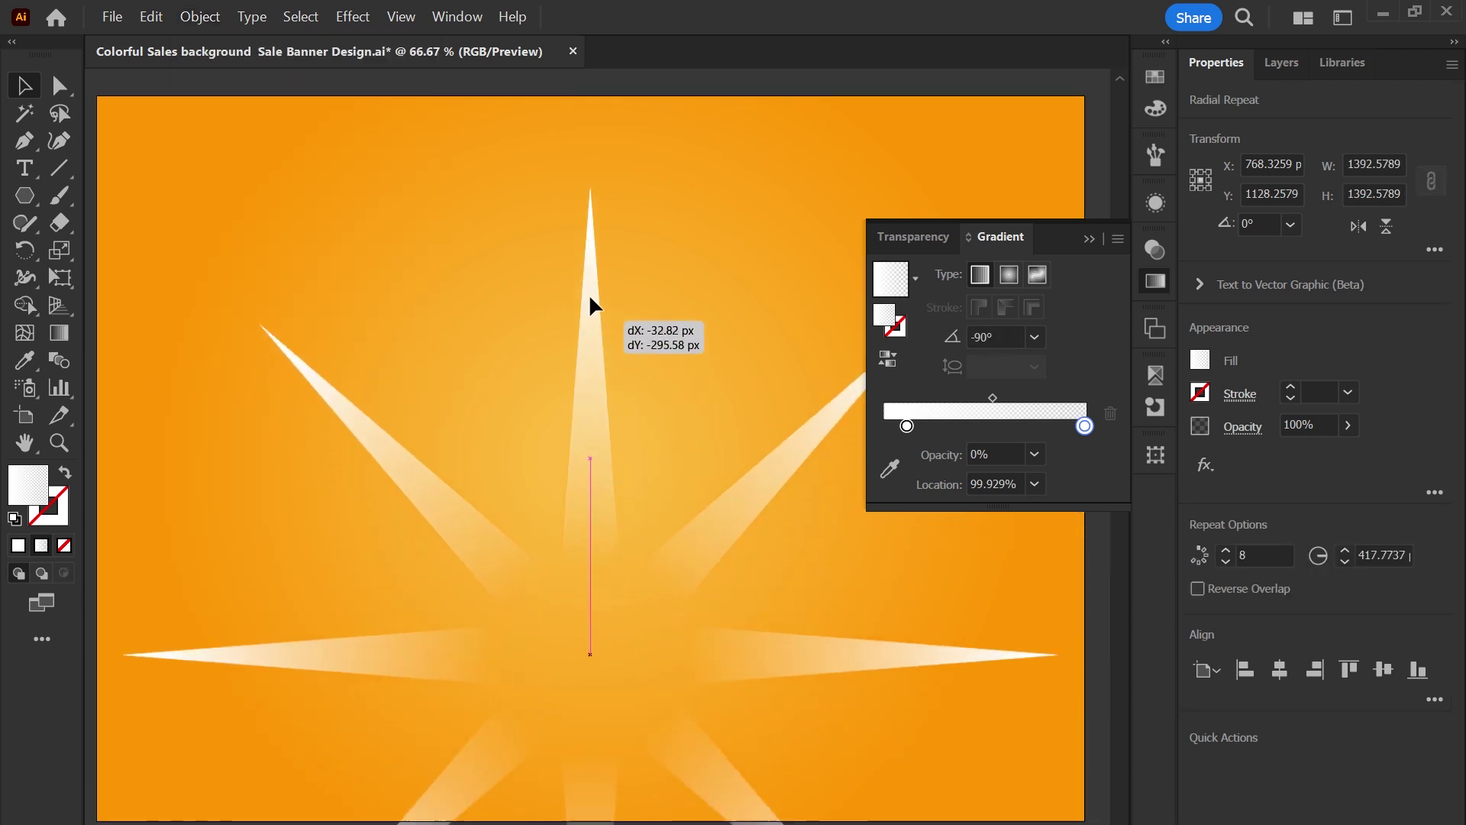
pyautogui.doubleClick(575, 226)
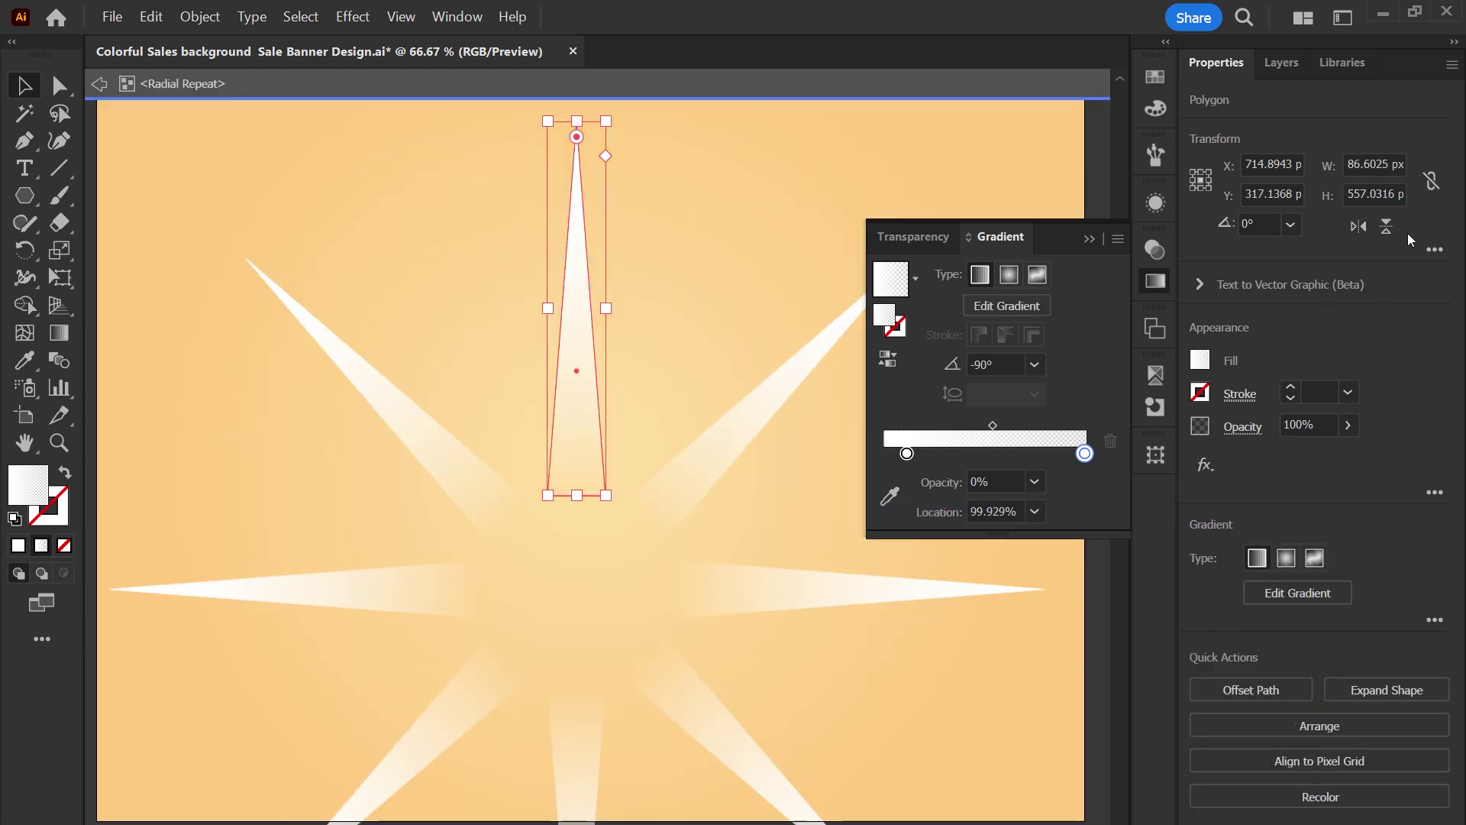
pyautogui.click(1386, 226)
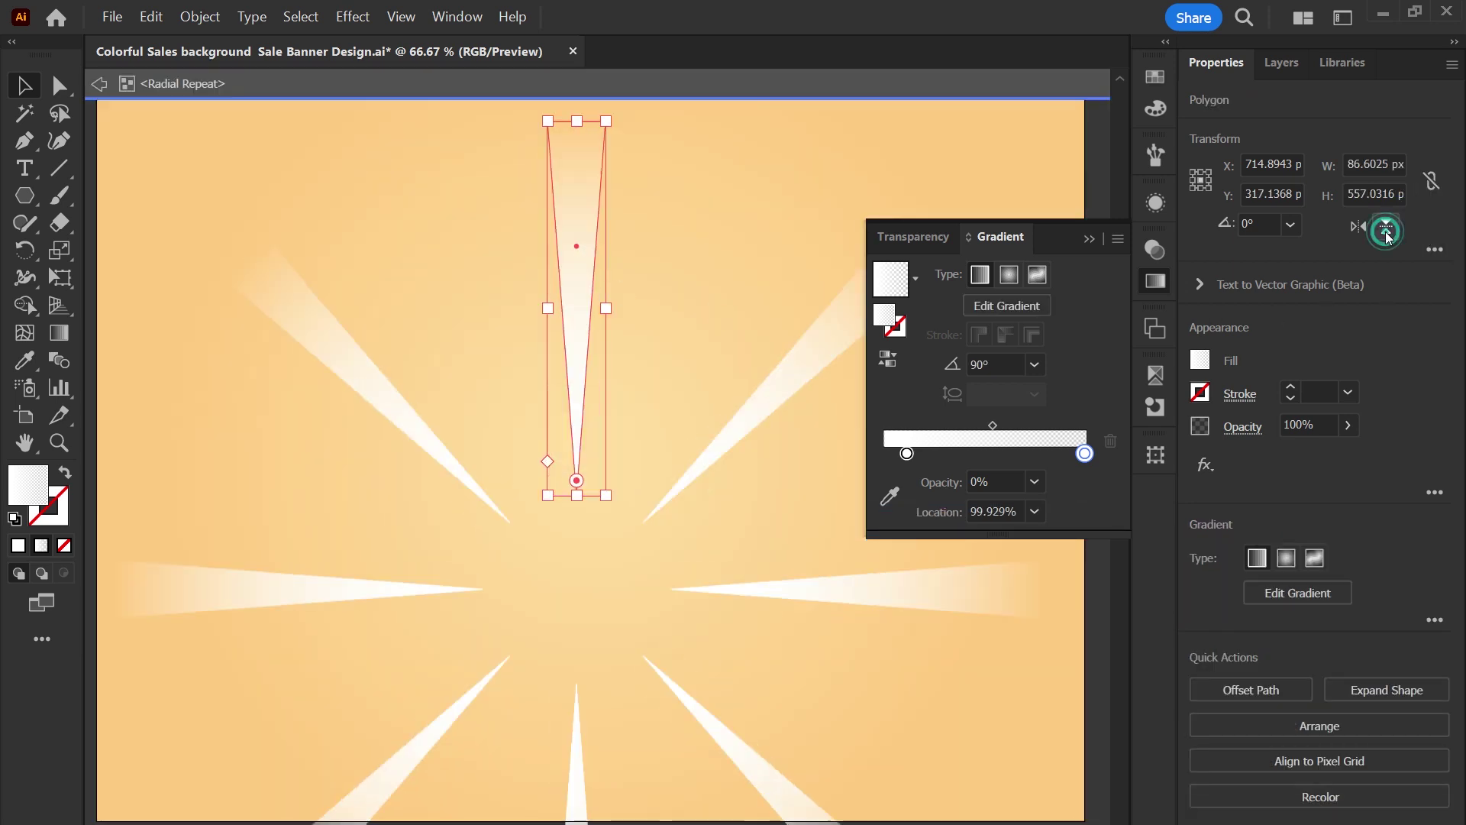
# Exit isolation mode, zoom in on the ray burst and select it.
pyautogui.click(1089, 239)
pyautogui.hotkey('ctrl', '-')
pyautogui.hotkey('ctrl', '-')
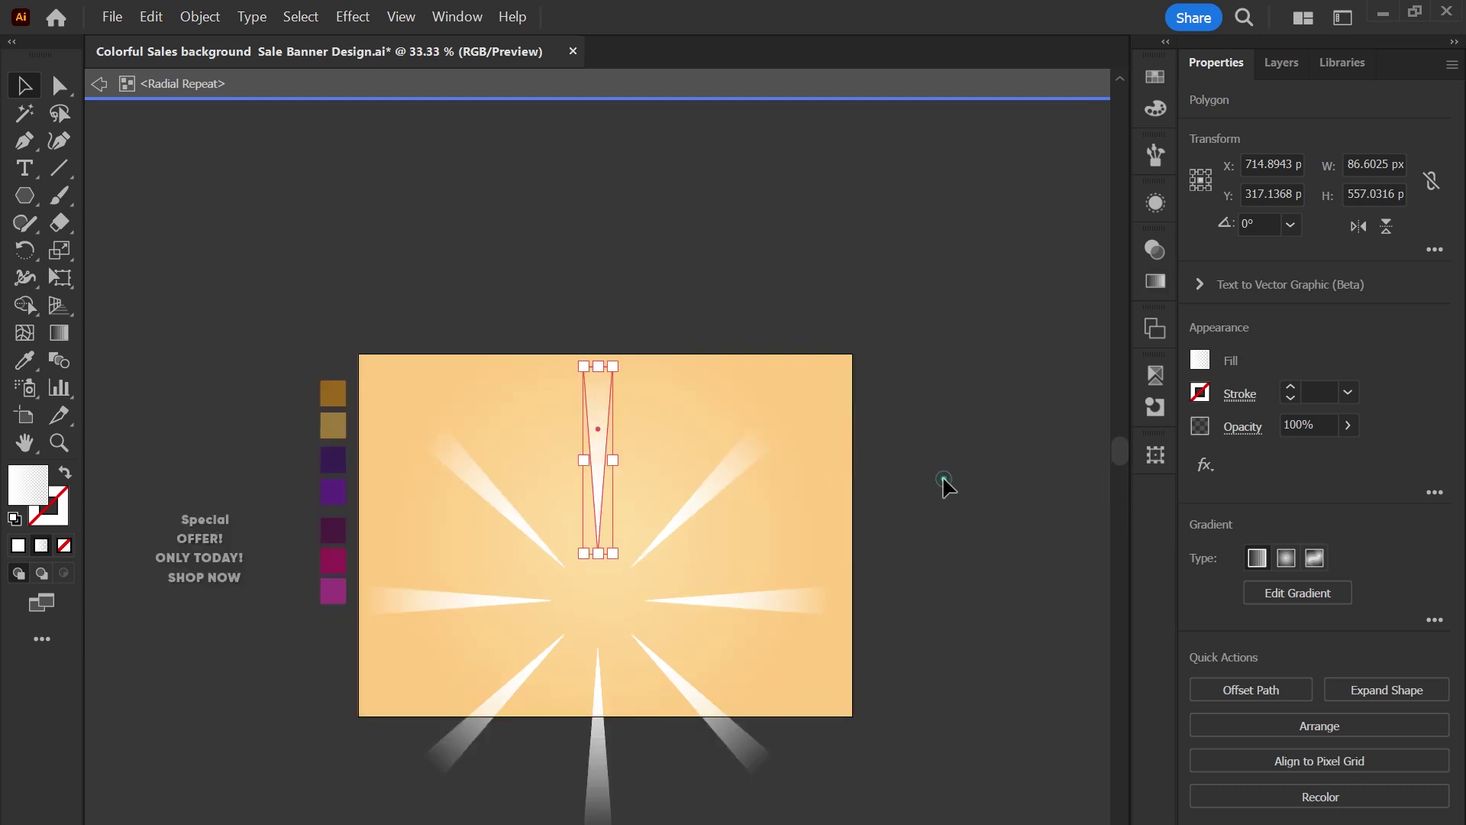
pyautogui.doubleClick(944, 481)
pyautogui.press('z')
pyautogui.moveTo(694, 501); pyautogui.dragTo(838, 601)
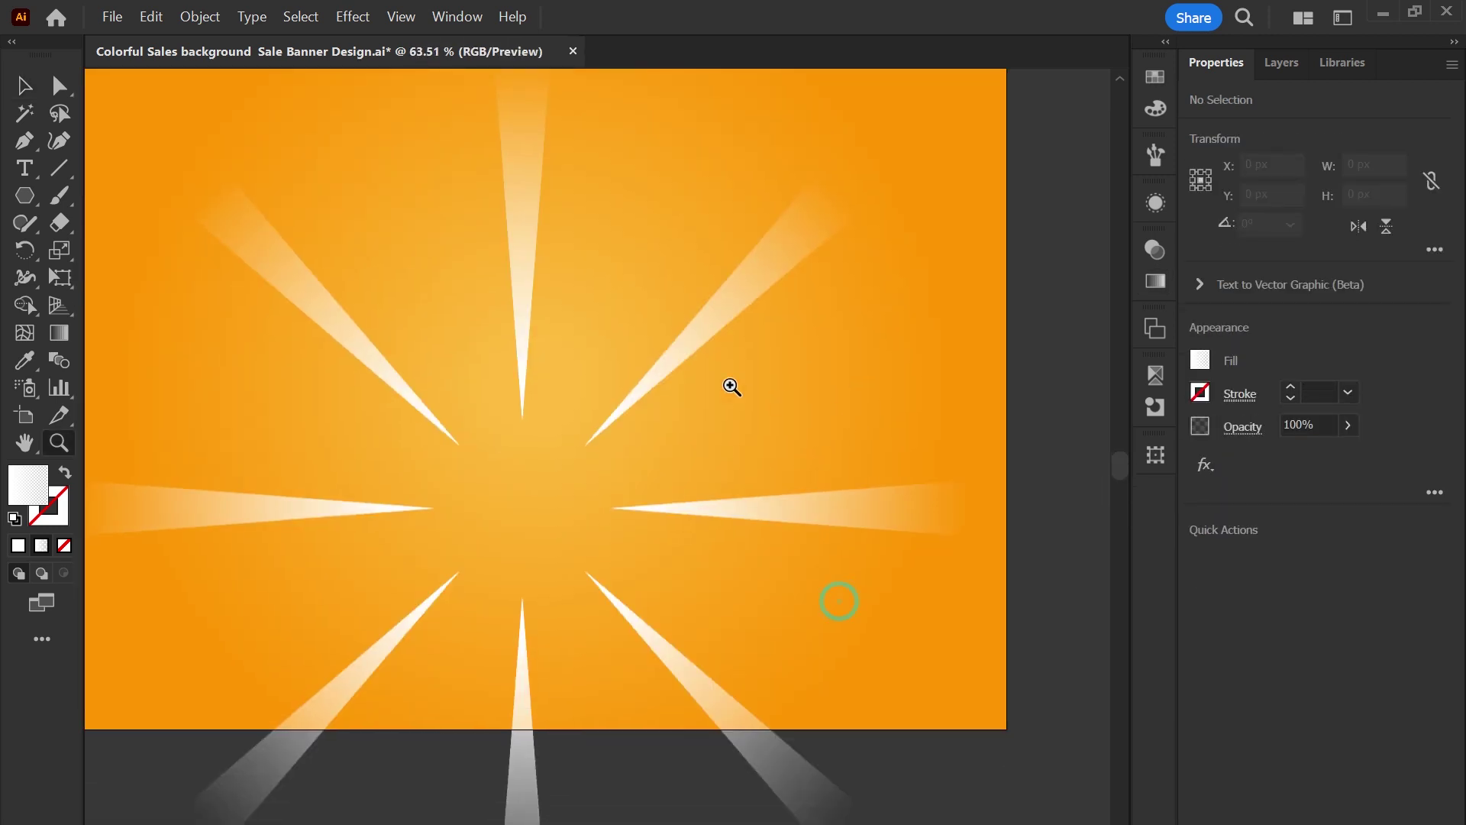
pyautogui.press('v')
pyautogui.click(691, 344)
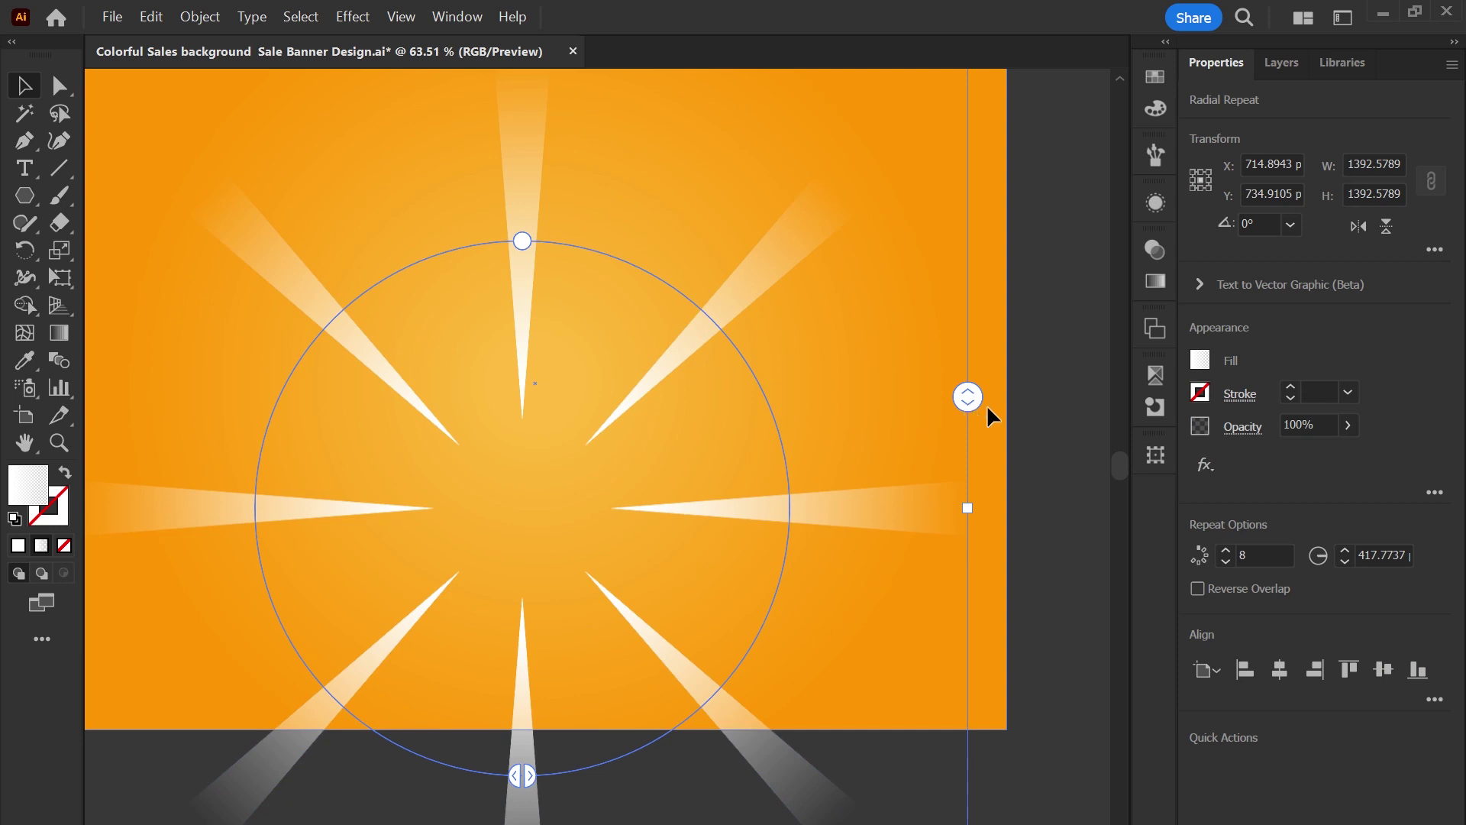
# Change the radial repeat's ray count and shrink its radius so the rays meet centrally.
pyautogui.doubleClick(1246, 554)
pyautogui.write('16')
pyautogui.press('Return')
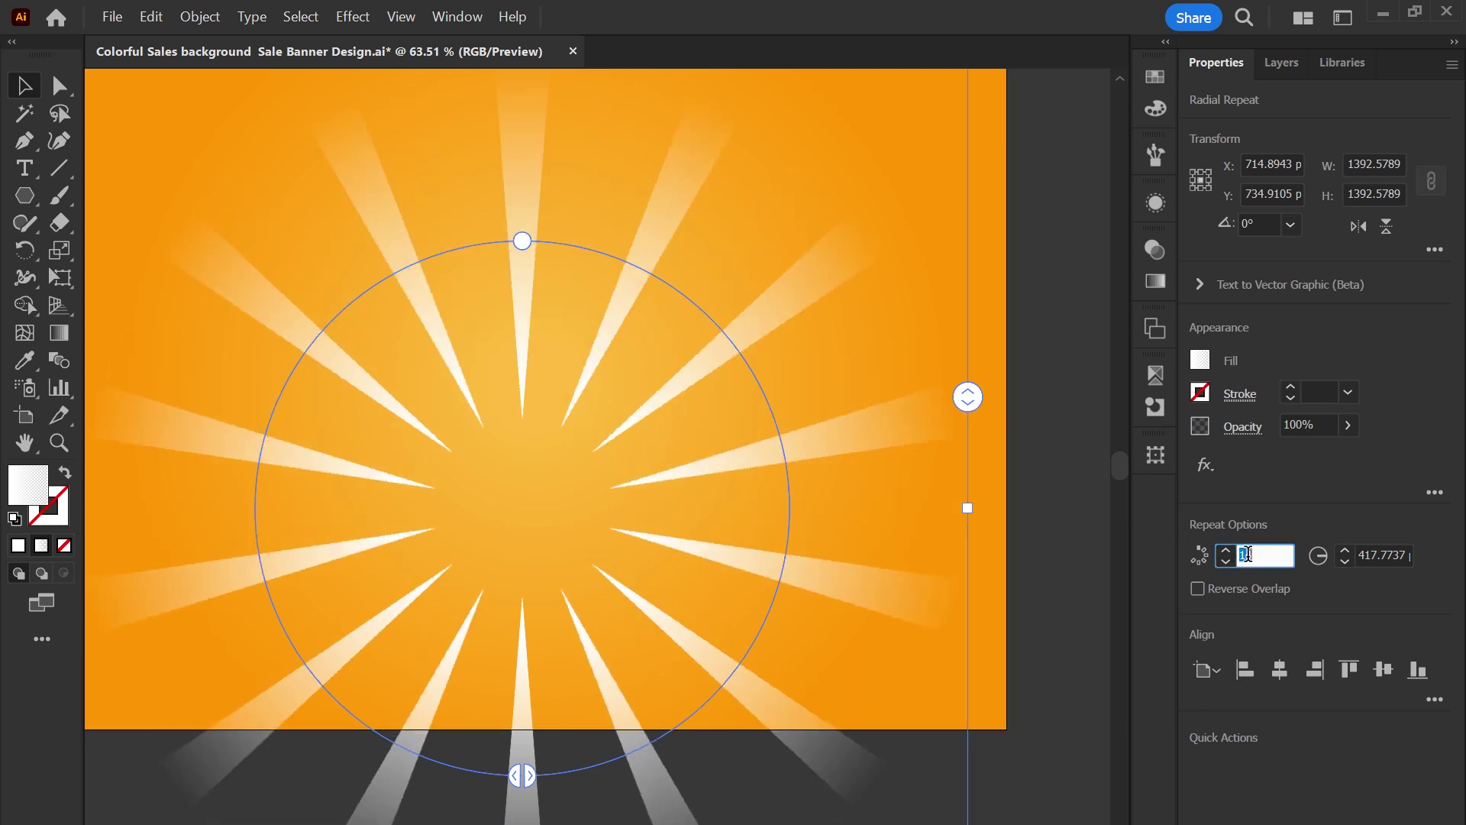
pyautogui.moveTo(967, 397); pyautogui.dragTo(965, 317)
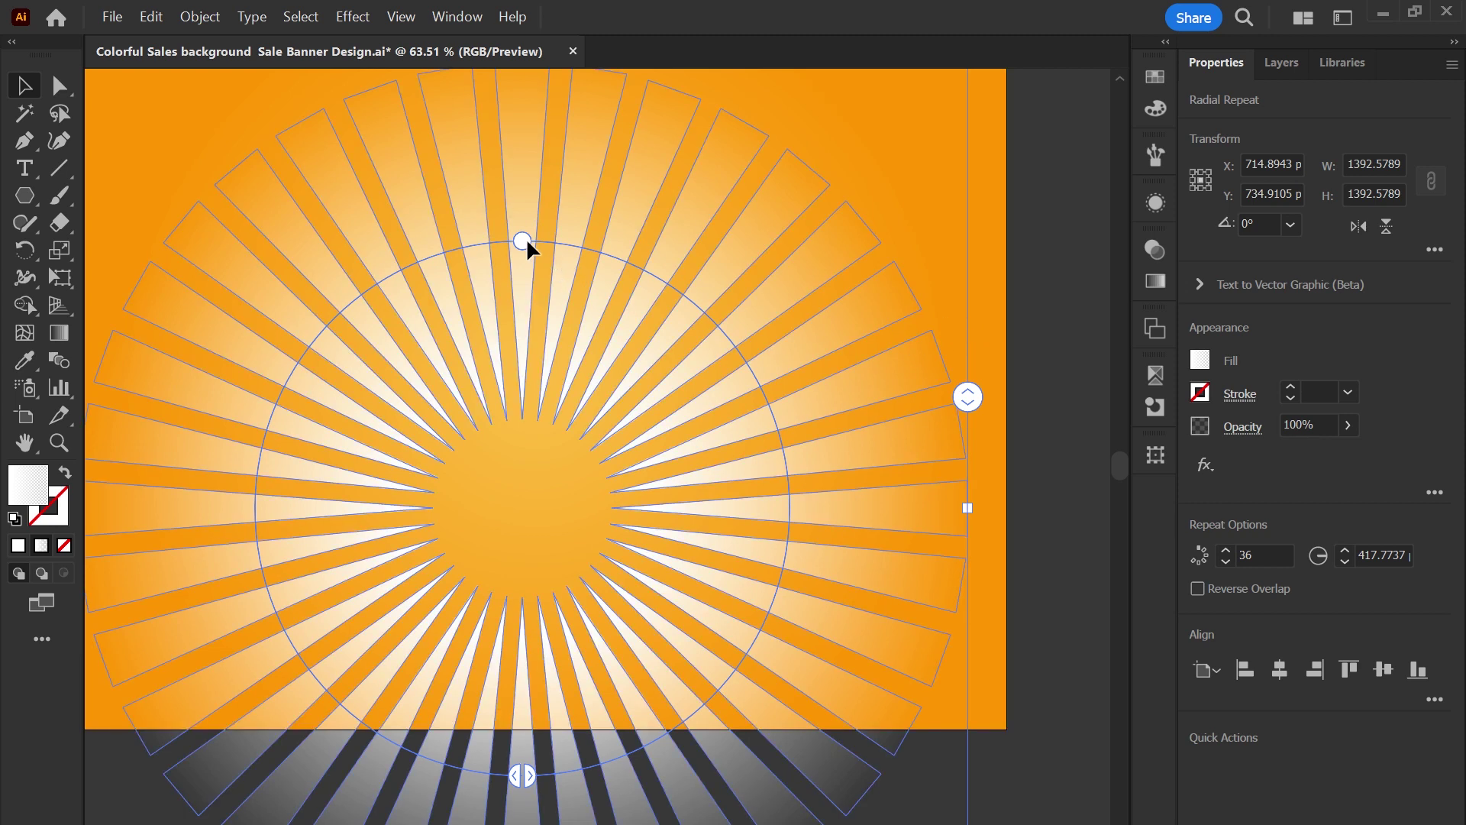
pyautogui.moveTo(525, 242); pyautogui.dragTo(525, 325)
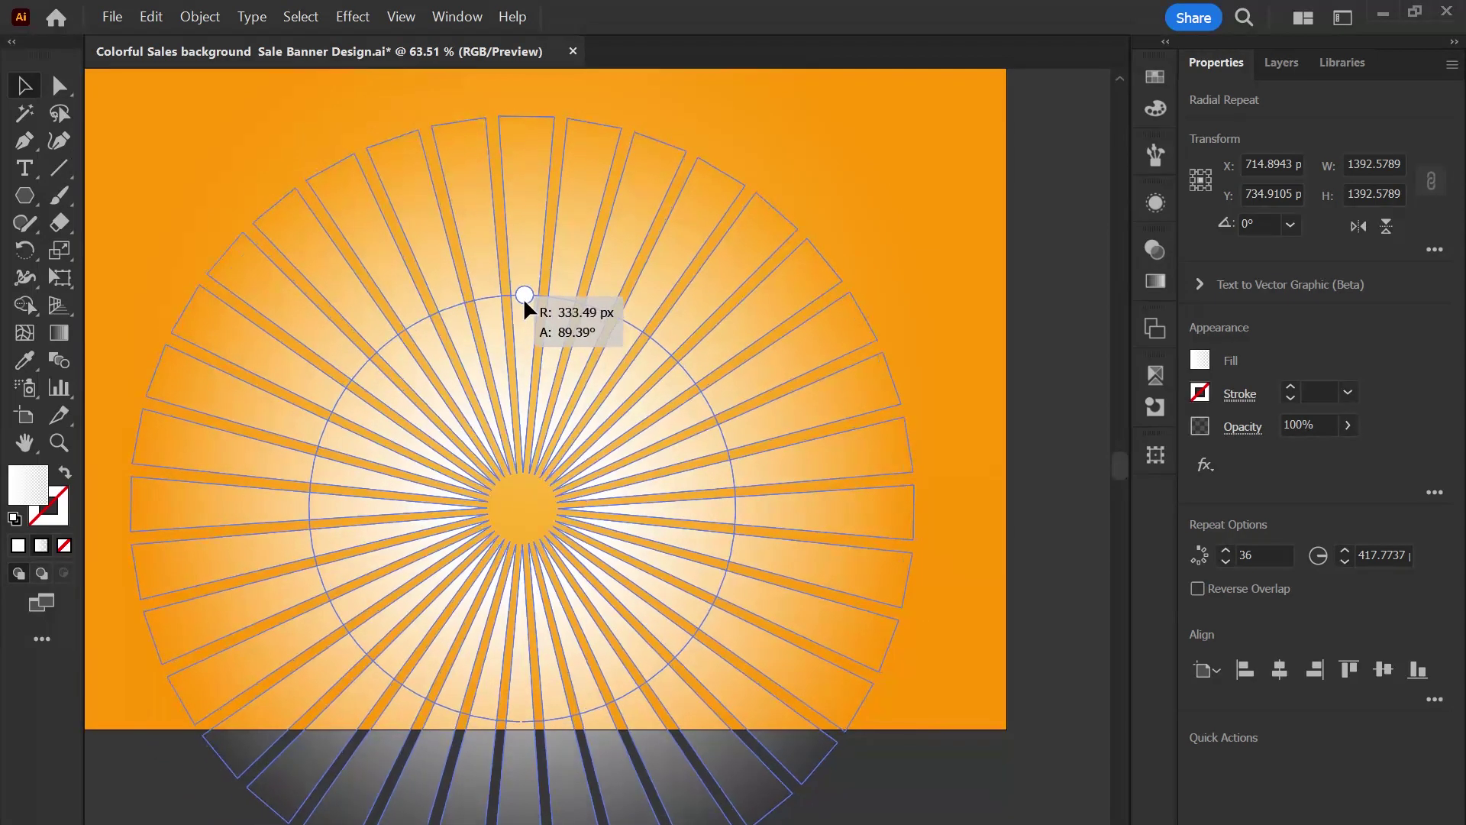
pyautogui.moveTo(524, 320); pyautogui.dragTo(523, 326)
pyautogui.click(1241, 555)
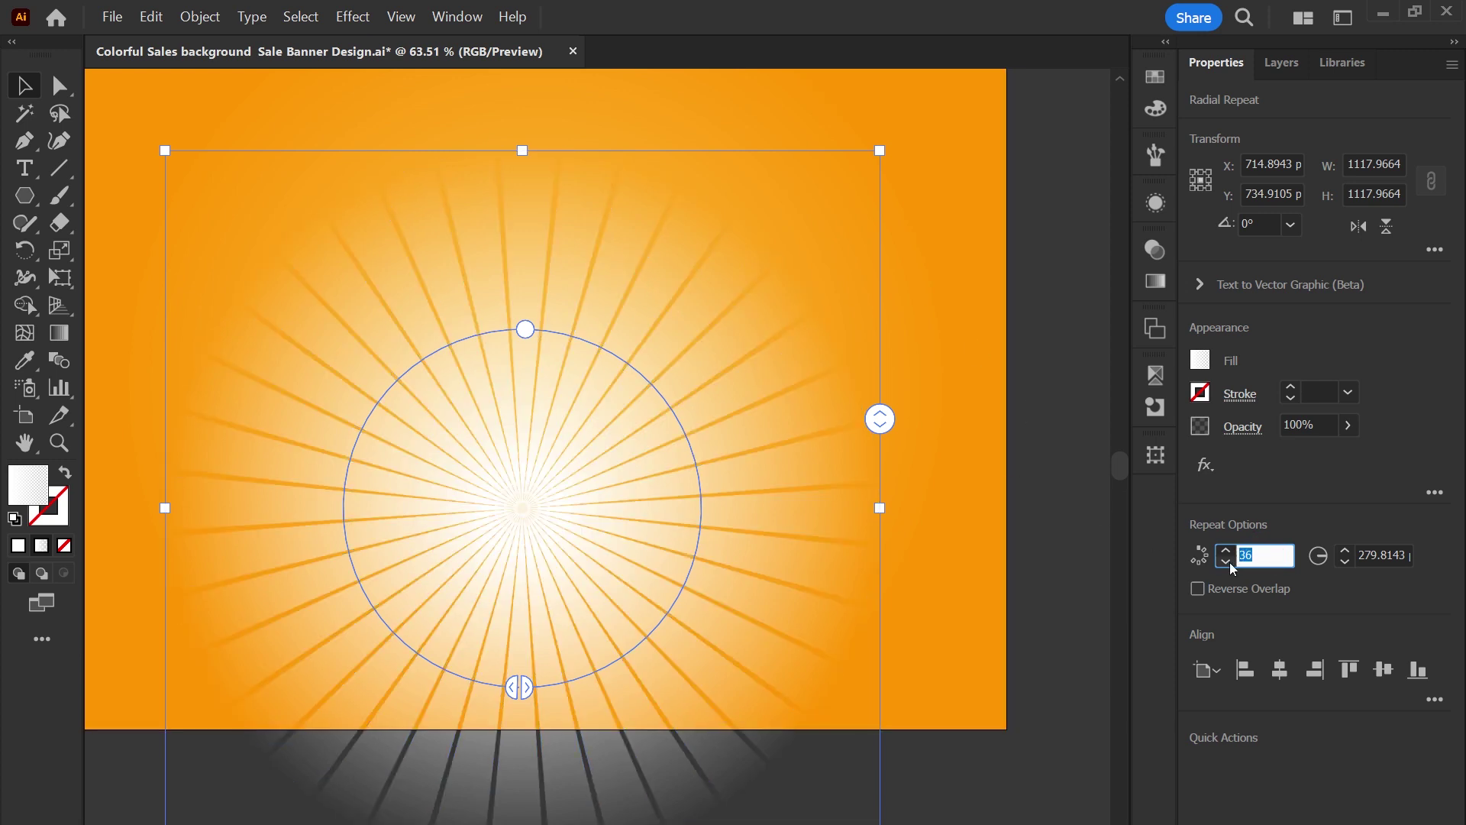
pyautogui.scroll(-2, 1249, 552)
pyautogui.scroll(-3, 1249, 552)
pyautogui.scroll(-3, 1250, 551)
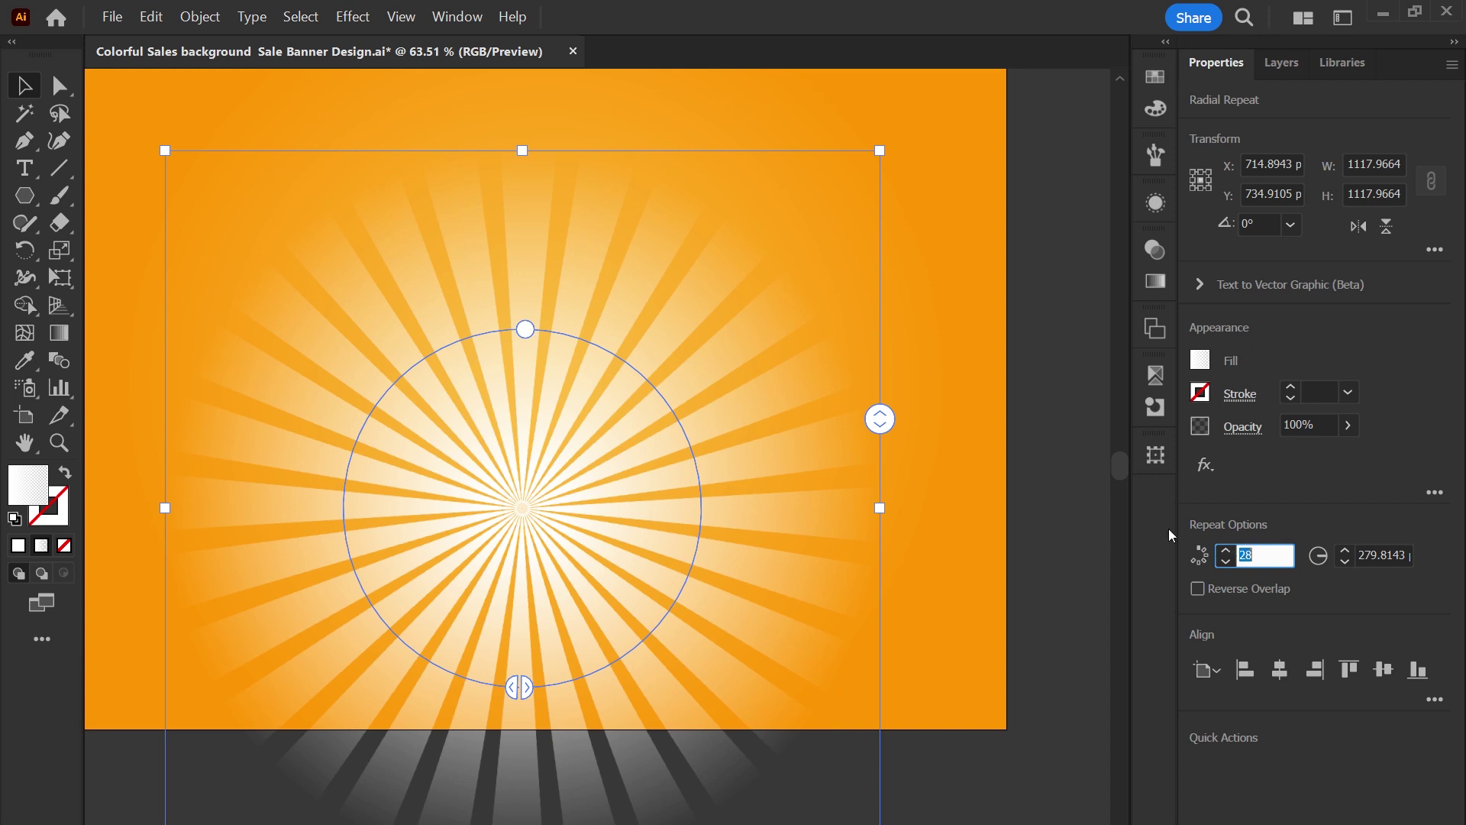
# Centre and enlarge the sunburst past the artboard edges and lower its opacity to 71%.
pyautogui.hotkey('ctrl', '-')
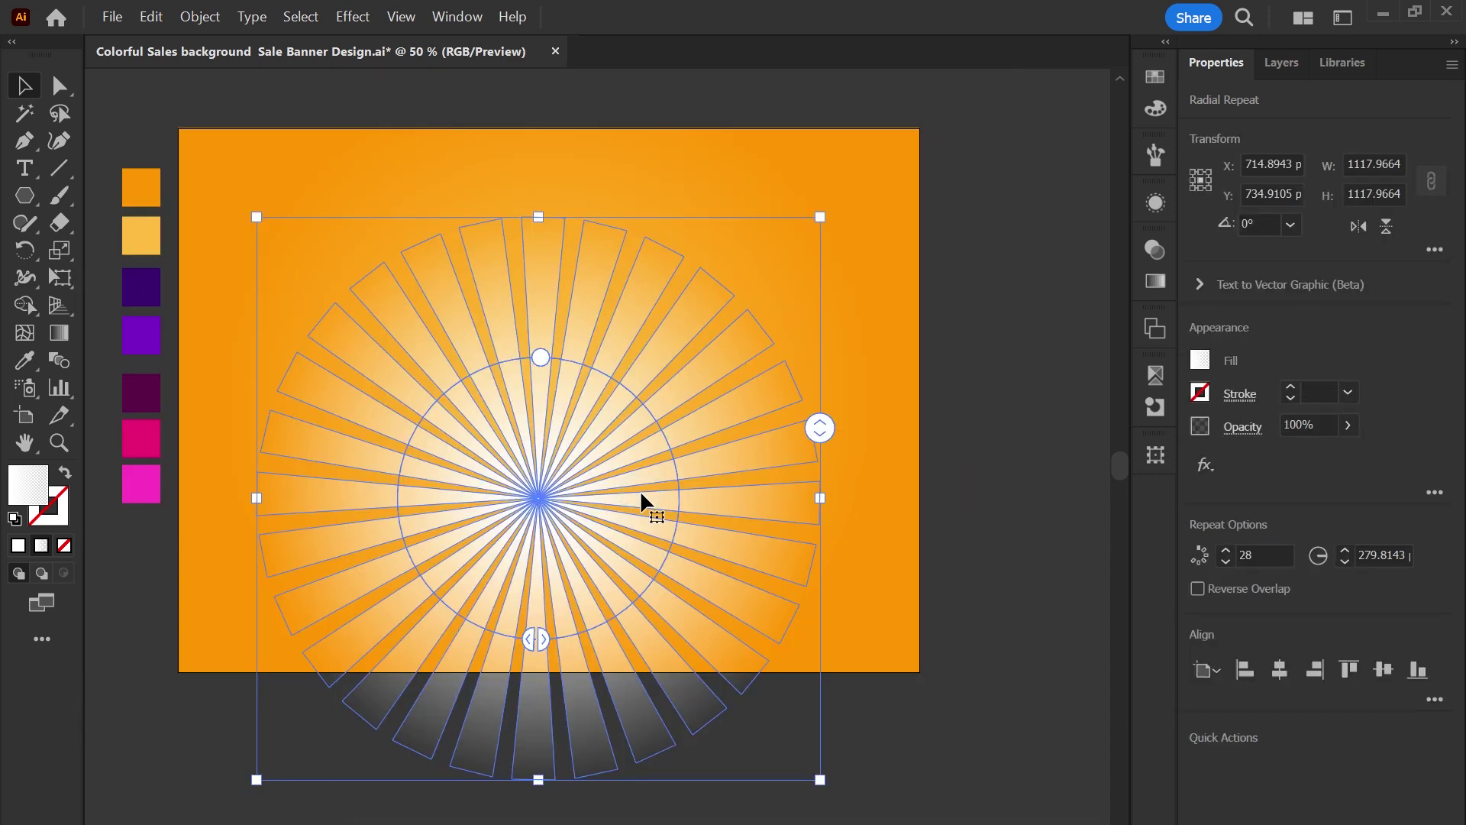
pyautogui.moveTo(645, 500); pyautogui.dragTo(656, 401)
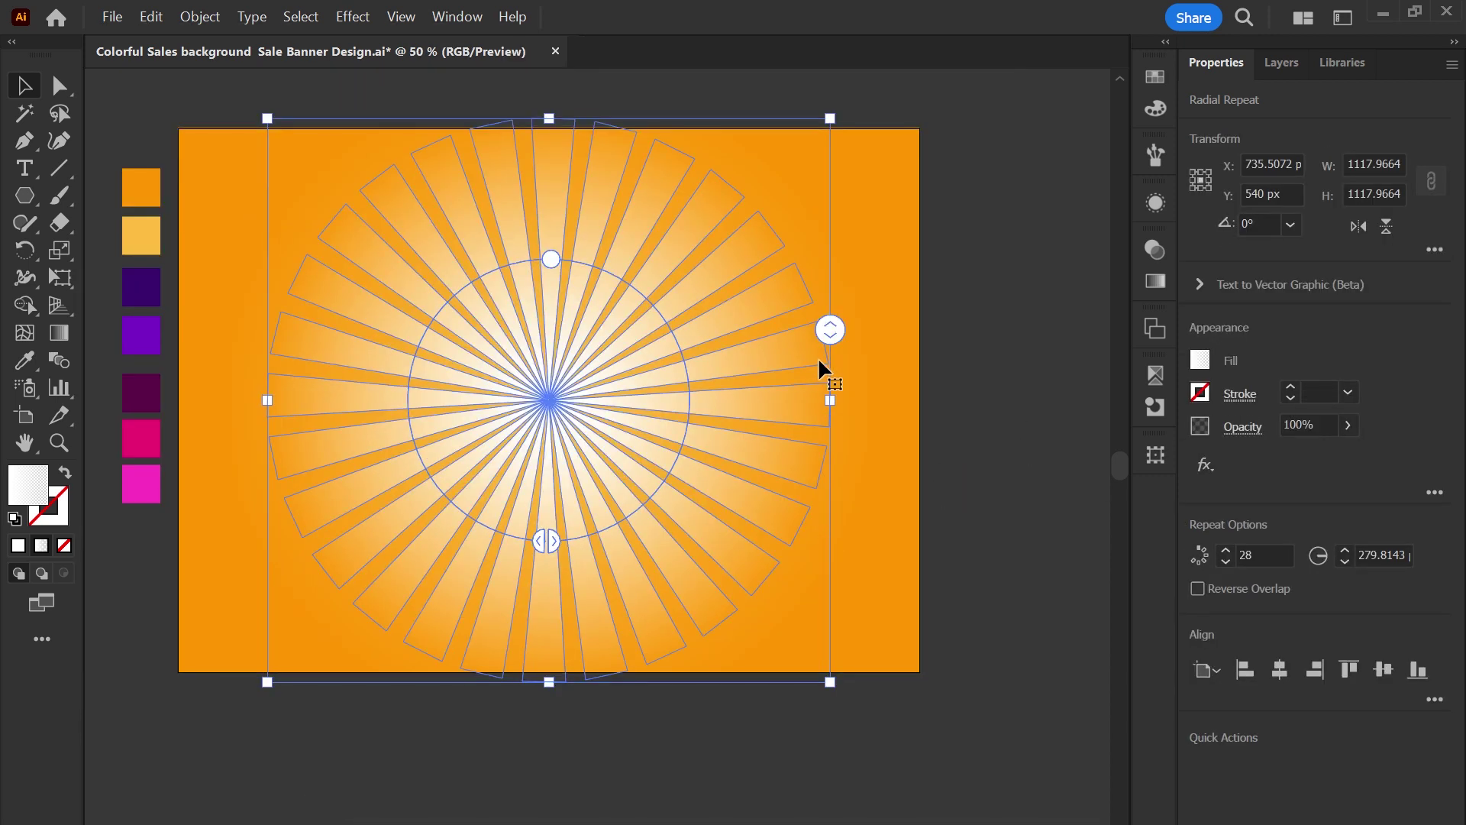
pyautogui.moveTo(831, 405); pyautogui.dragTo(936, 404)
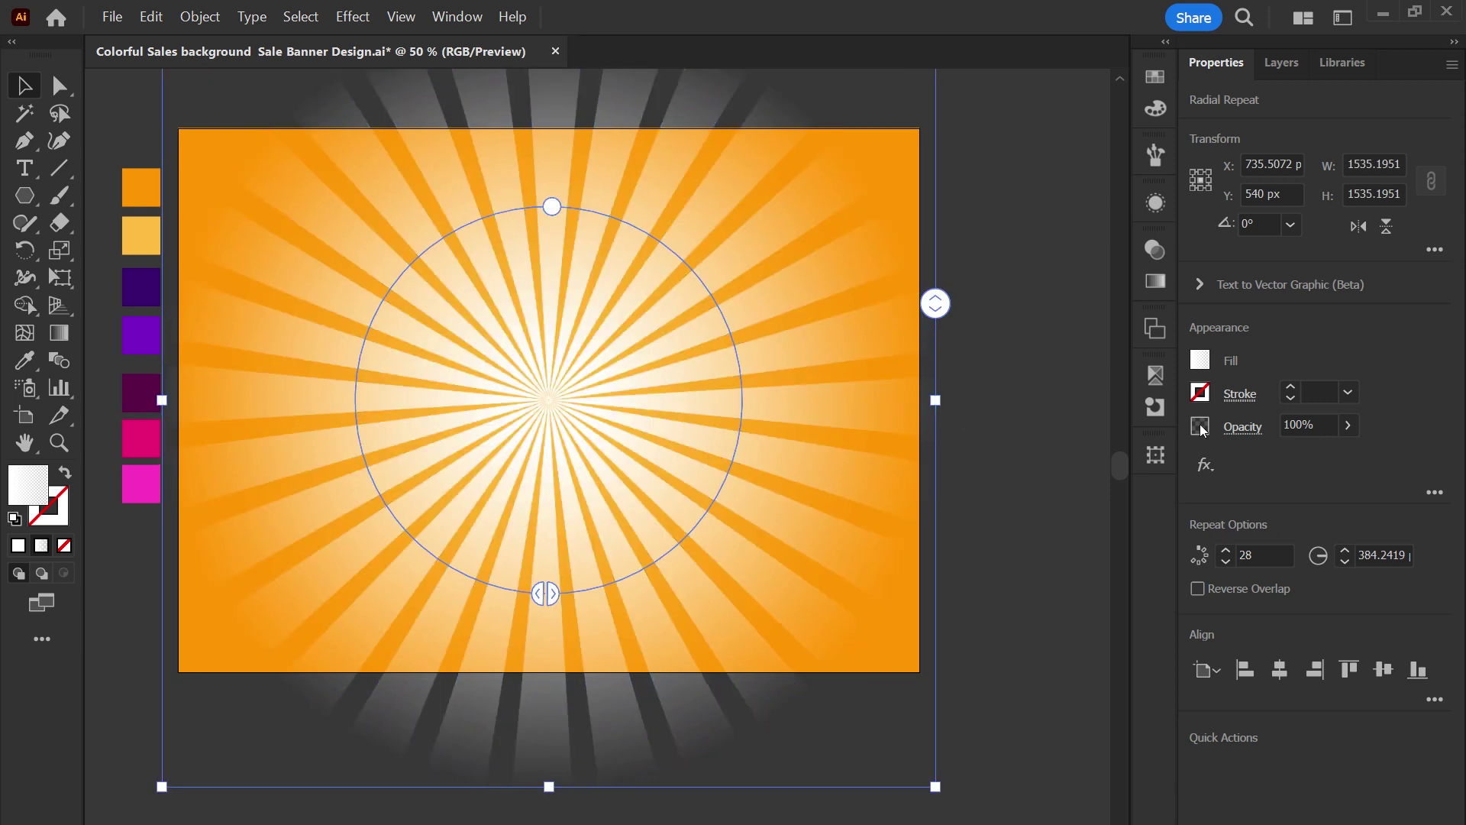
pyautogui.click(1348, 425)
pyautogui.moveTo(1348, 453); pyautogui.dragTo(1308, 455)
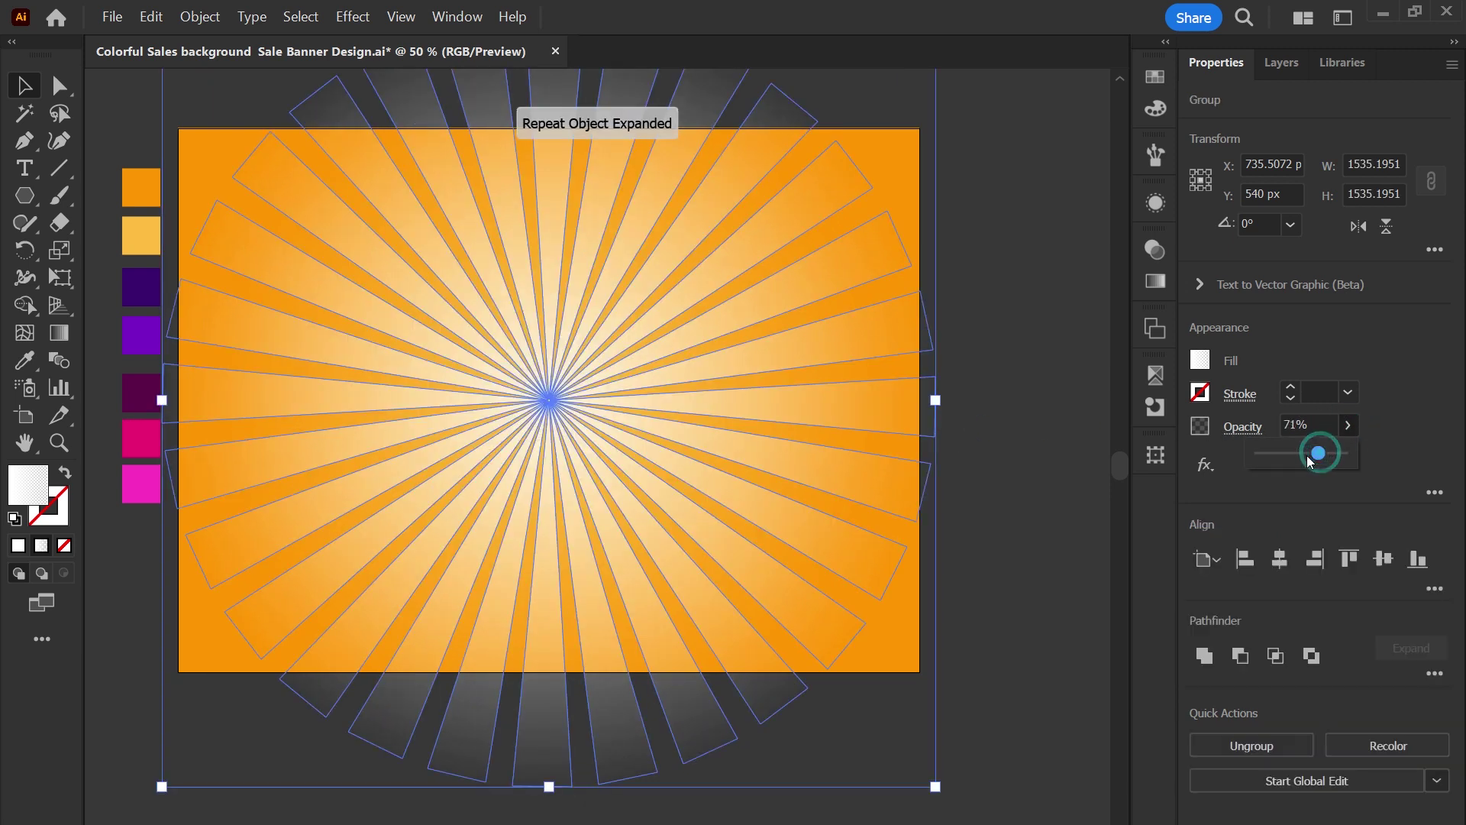
pyautogui.hotkey('ctrl', '-')
pyautogui.click(809, 302)
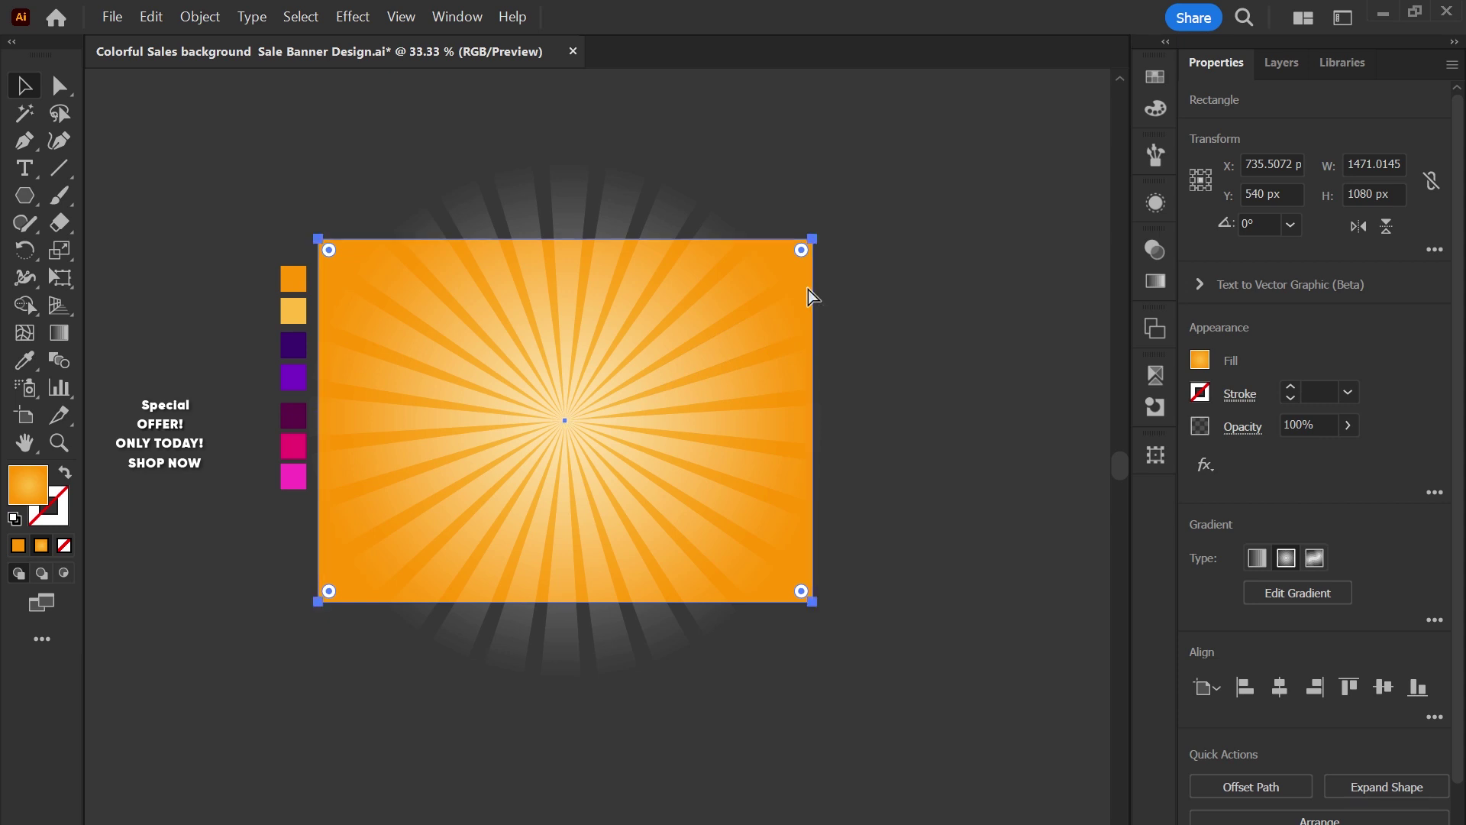
# Bring the background rectangle to front and make a clipping mask with the sunburst rays.
pyautogui.hotkey('ctrl', 'shift', ']')
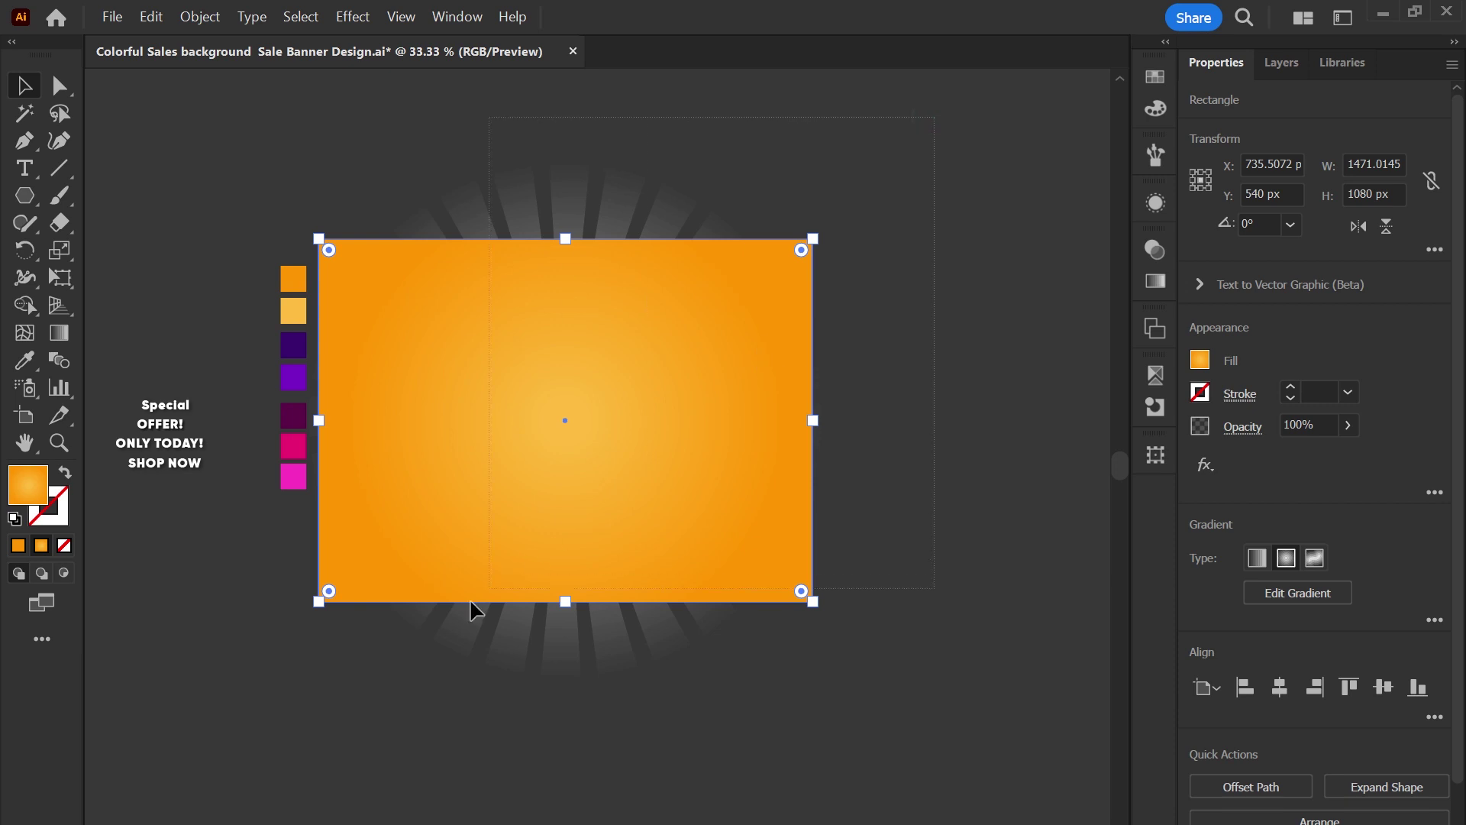
pyautogui.keyDown('shift'); pyautogui.click(420, 658); pyautogui.keyUp('shift')
pyautogui.rightClick(478, 603)
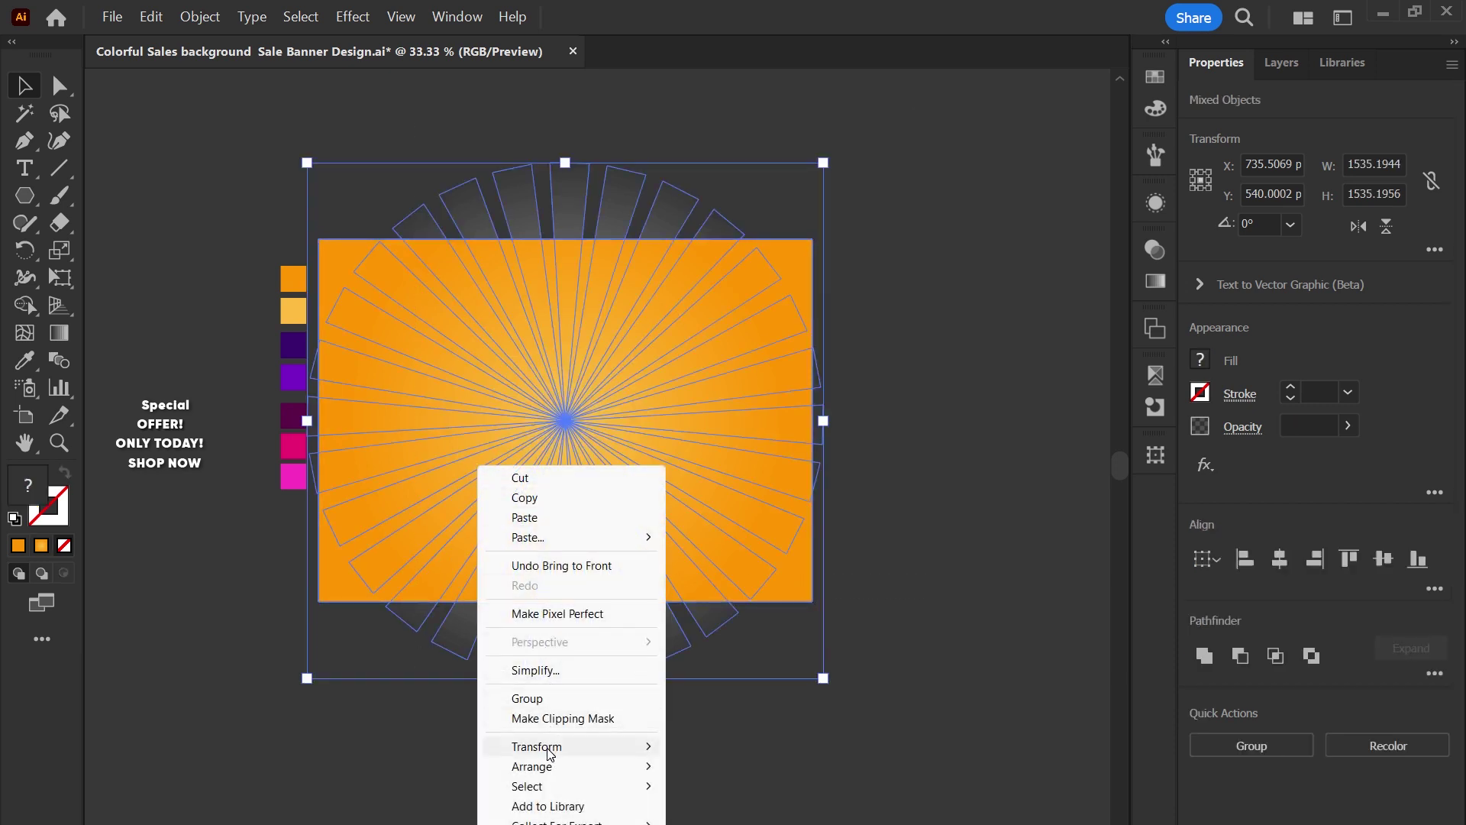
pyautogui.click(563, 717)
pyautogui.moveTo(905, 210); pyautogui.dragTo(506, 524)
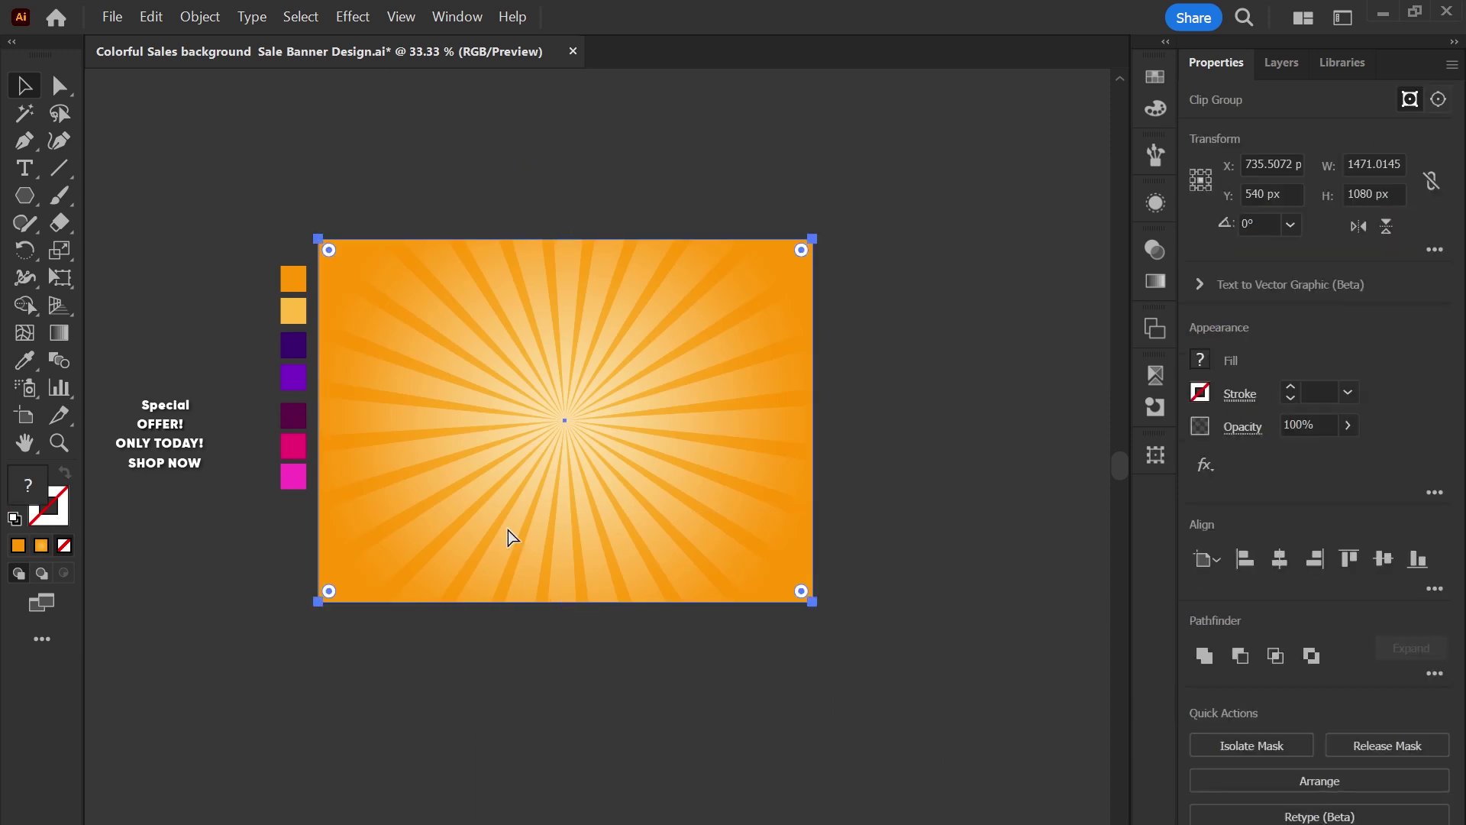
pyautogui.hotkey('ctrl', 'shift', 'a')
pyautogui.hotkey('ctrl', '0')
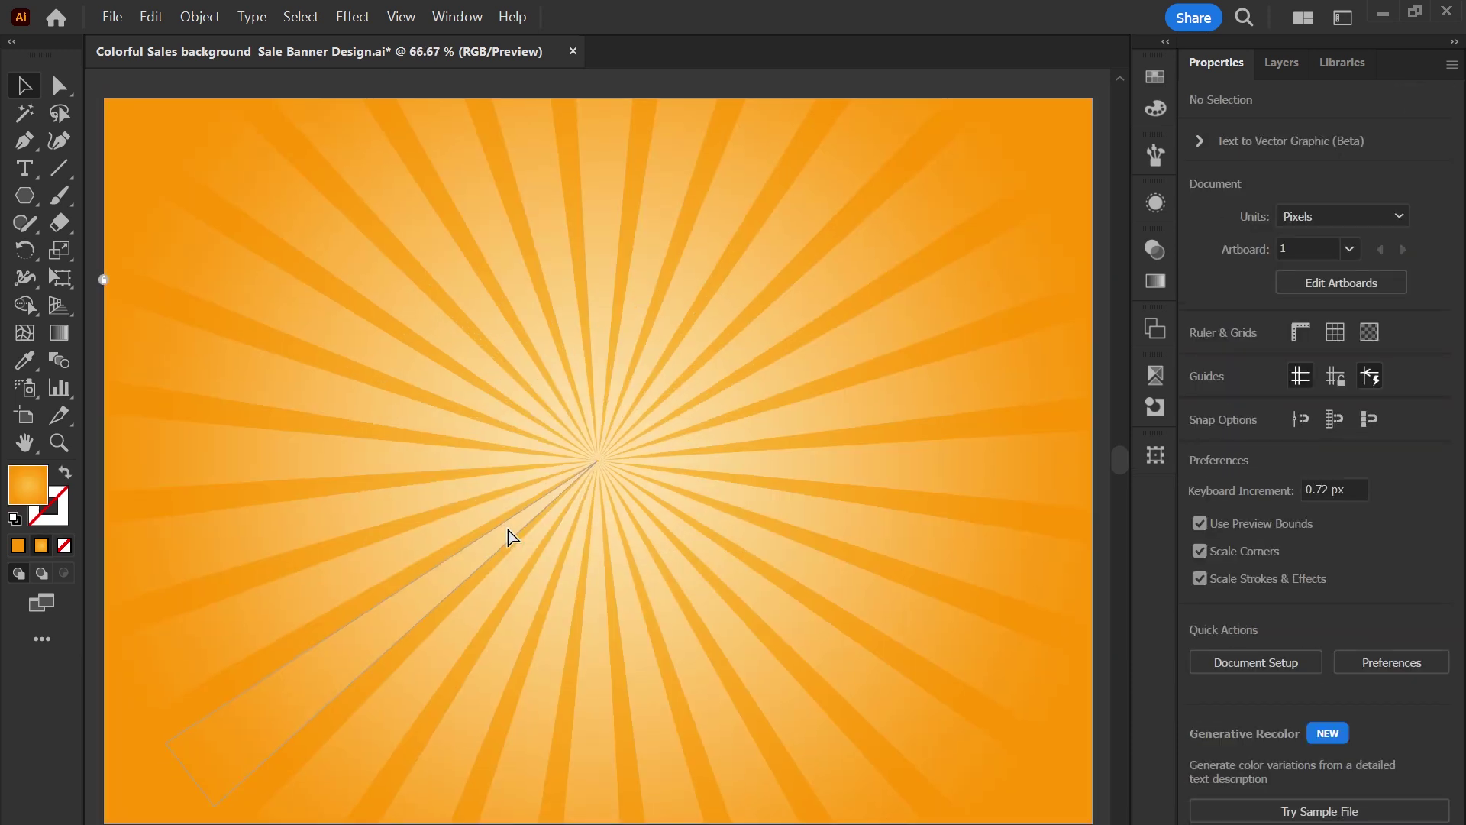
# Draw a rectangle at the sunburst centre and scale its top anchors outward into a trapezoid.
pyautogui.press('z')
pyautogui.scroll(-2, 507, 530)
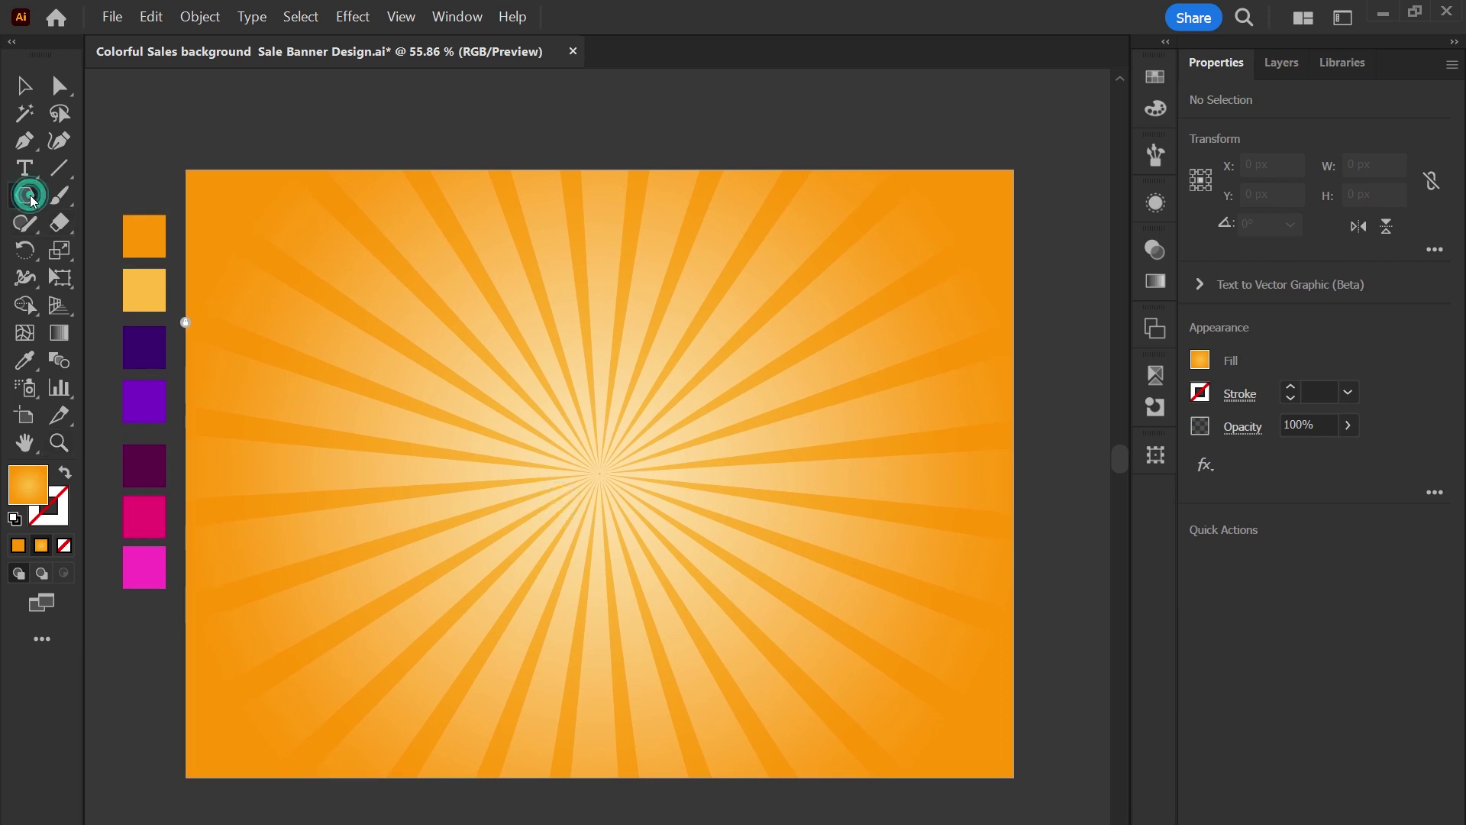
pyautogui.moveTo(34, 203); pyautogui.dragTo(107, 200)
pyautogui.moveTo(507, 284); pyautogui.dragTo(719, 558)
pyautogui.press('a')
pyautogui.click(611, 284)
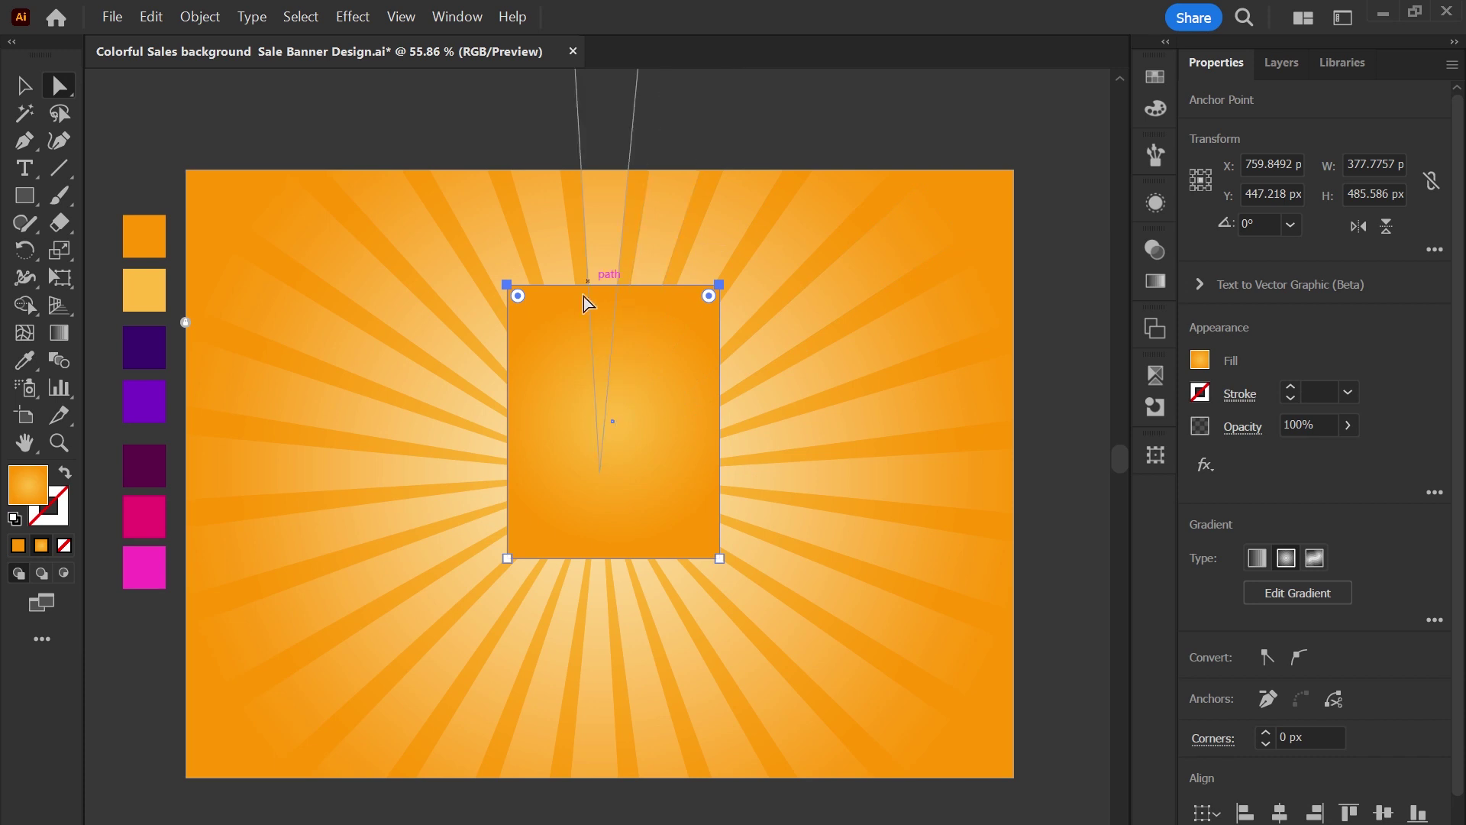
pyautogui.click(63, 257)
pyautogui.moveTo(63, 261); pyautogui.dragTo(147, 251)
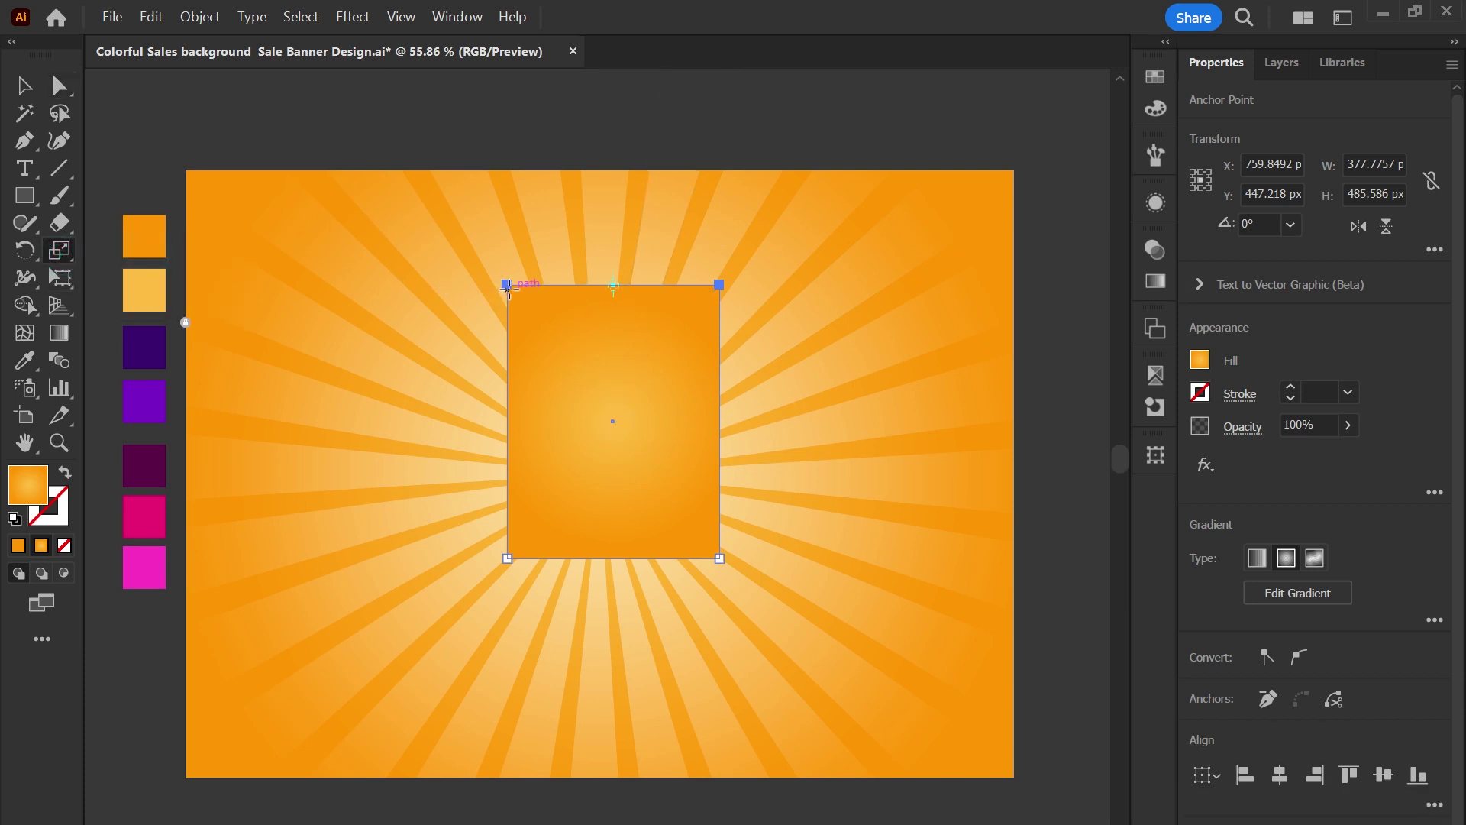
pyautogui.moveTo(507, 285); pyautogui.dragTo(484, 285)
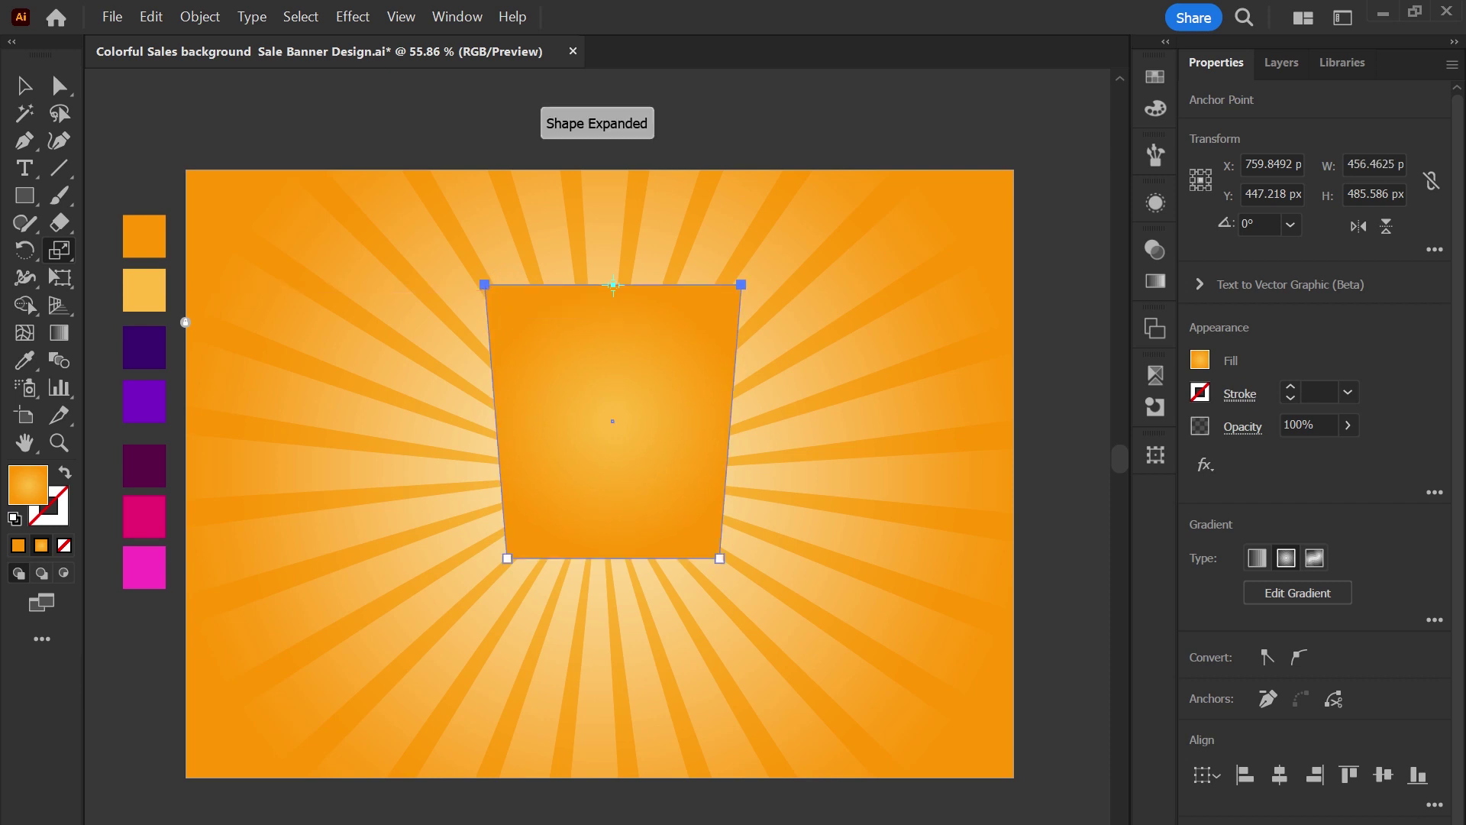
pyautogui.click(24, 86)
# Draw a small square and rotate it 45° into a diamond.
pyautogui.click(25, 195)
pyautogui.moveTo(367, 378); pyautogui.dragTo(432, 444)
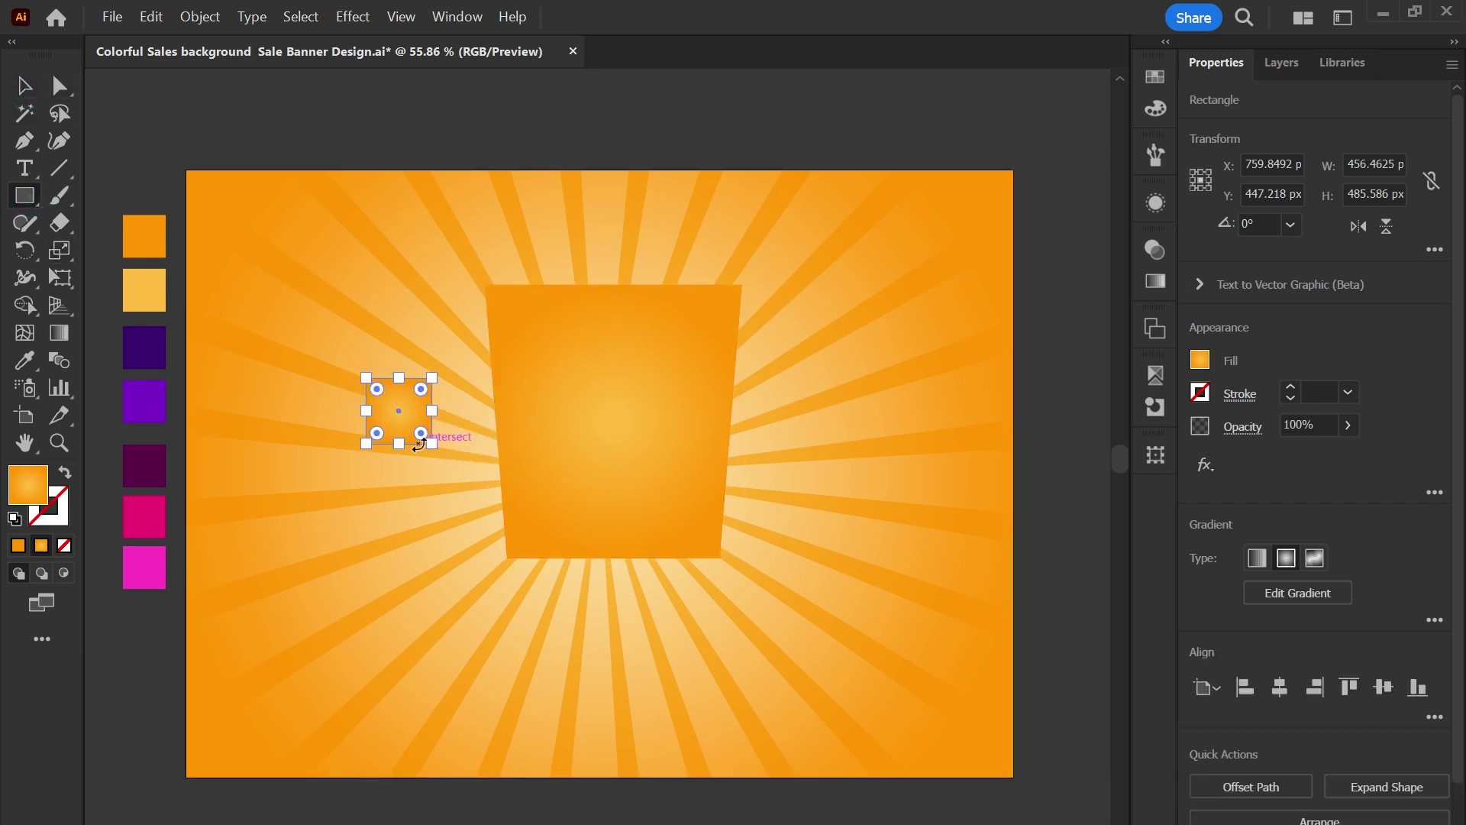
pyautogui.click(1261, 223)
pyautogui.write('4')
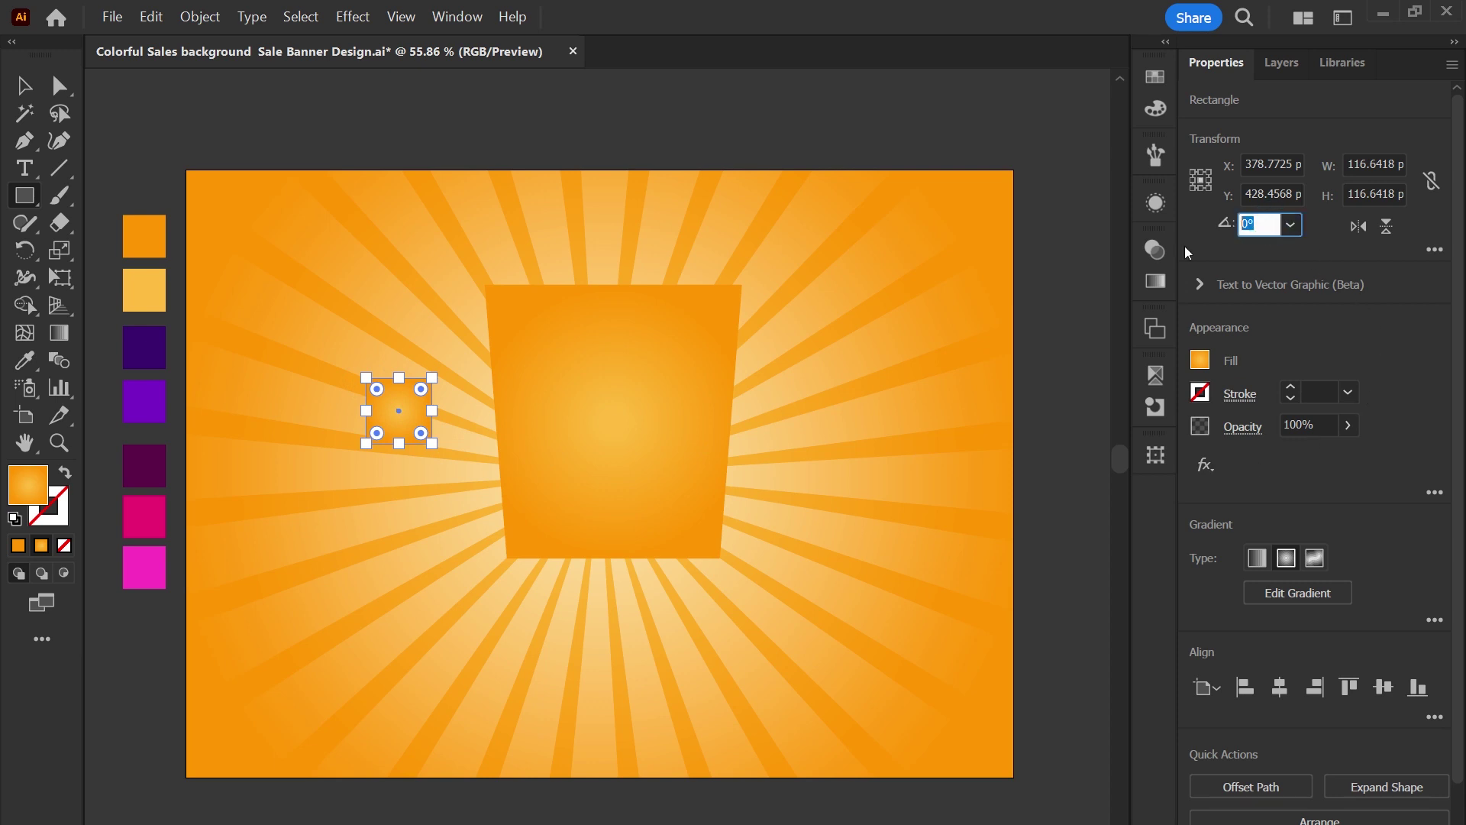
pyautogui.write('5')
pyautogui.press('Return')
# Place the diamond at the trapezoid's bottom centre and unite both with Pathfinder.
pyautogui.press('v')
pyautogui.moveTo(404, 430); pyautogui.dragTo(610, 580)
pyautogui.moveTo(606, 514); pyautogui.dragTo(615, 599)
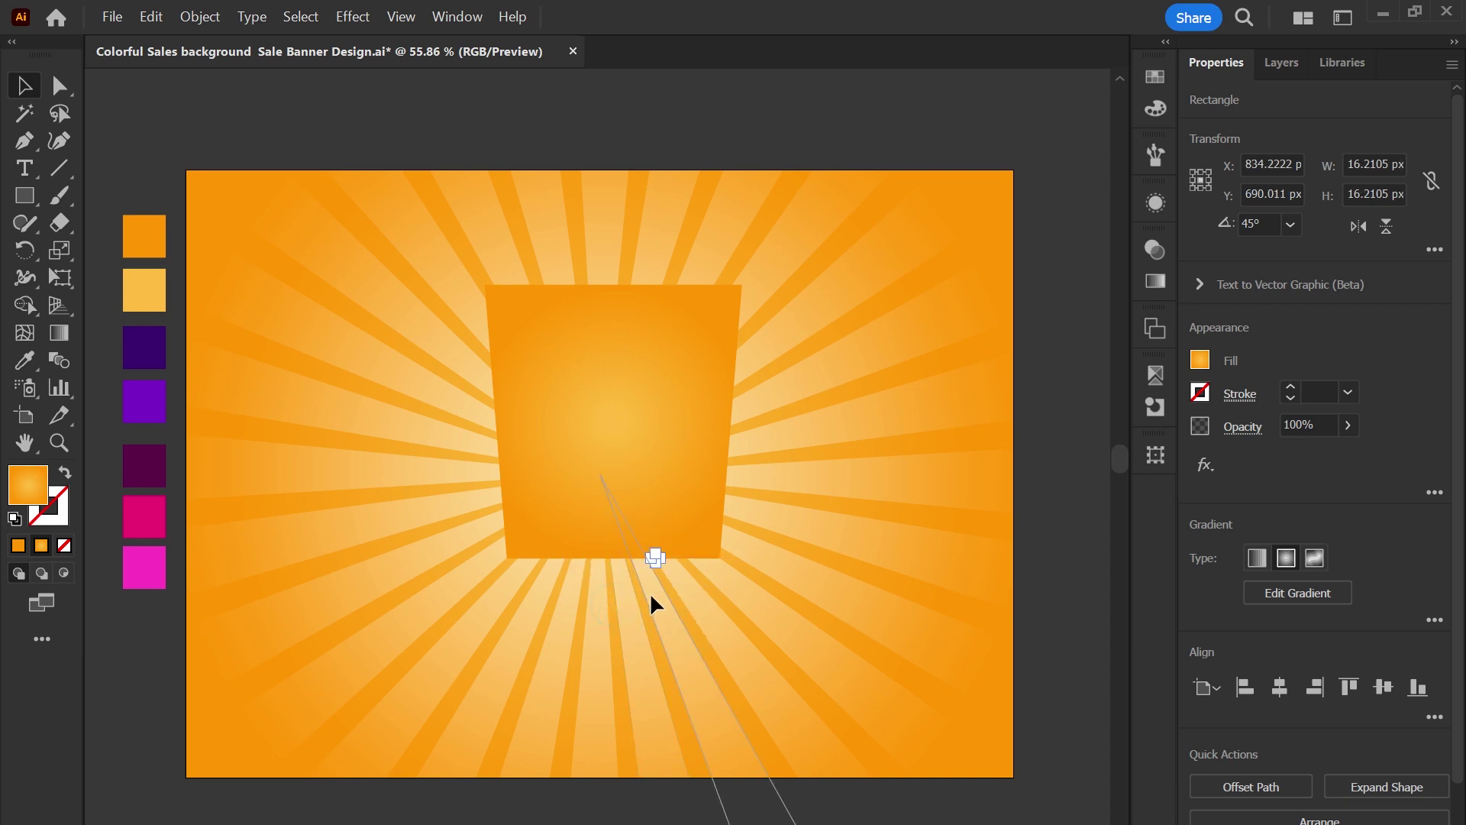
pyautogui.hotkey('ctrl', 'z')
pyautogui.hotkey('ctrl', '=')
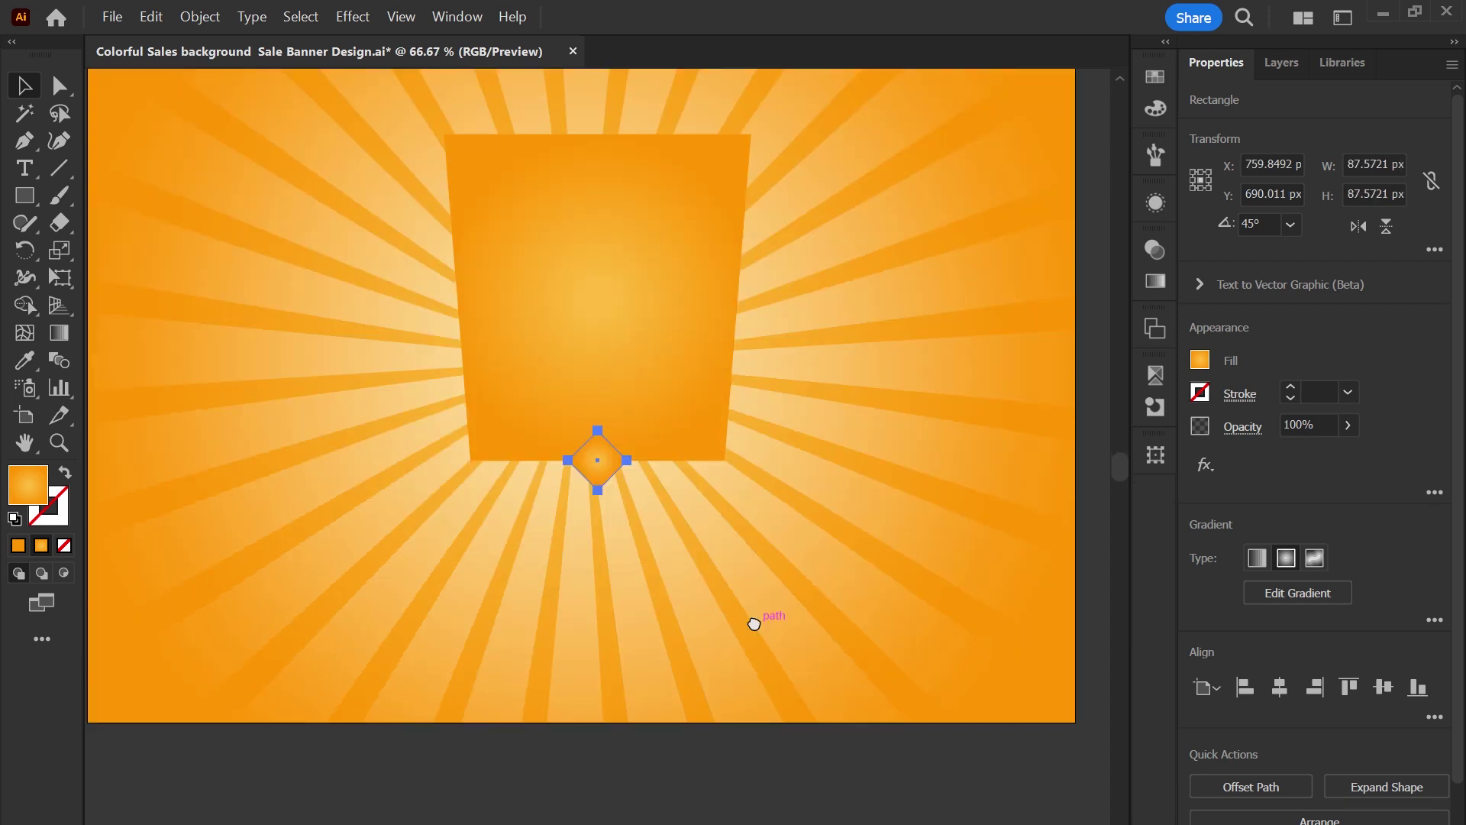
pyautogui.keyDown('shift'); pyautogui.click(645, 482); pyautogui.keyUp('shift')
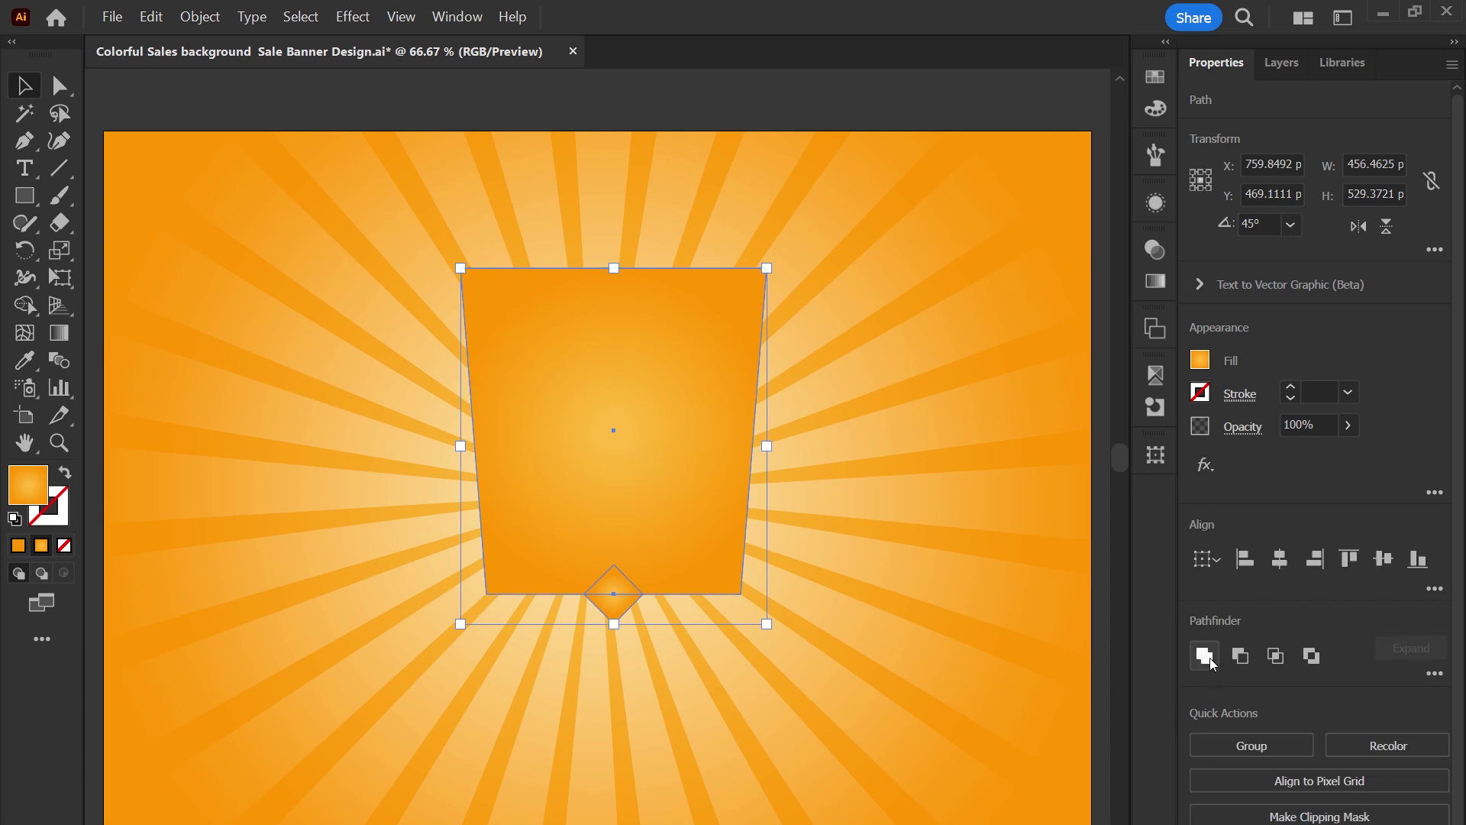
pyautogui.click(1204, 656)
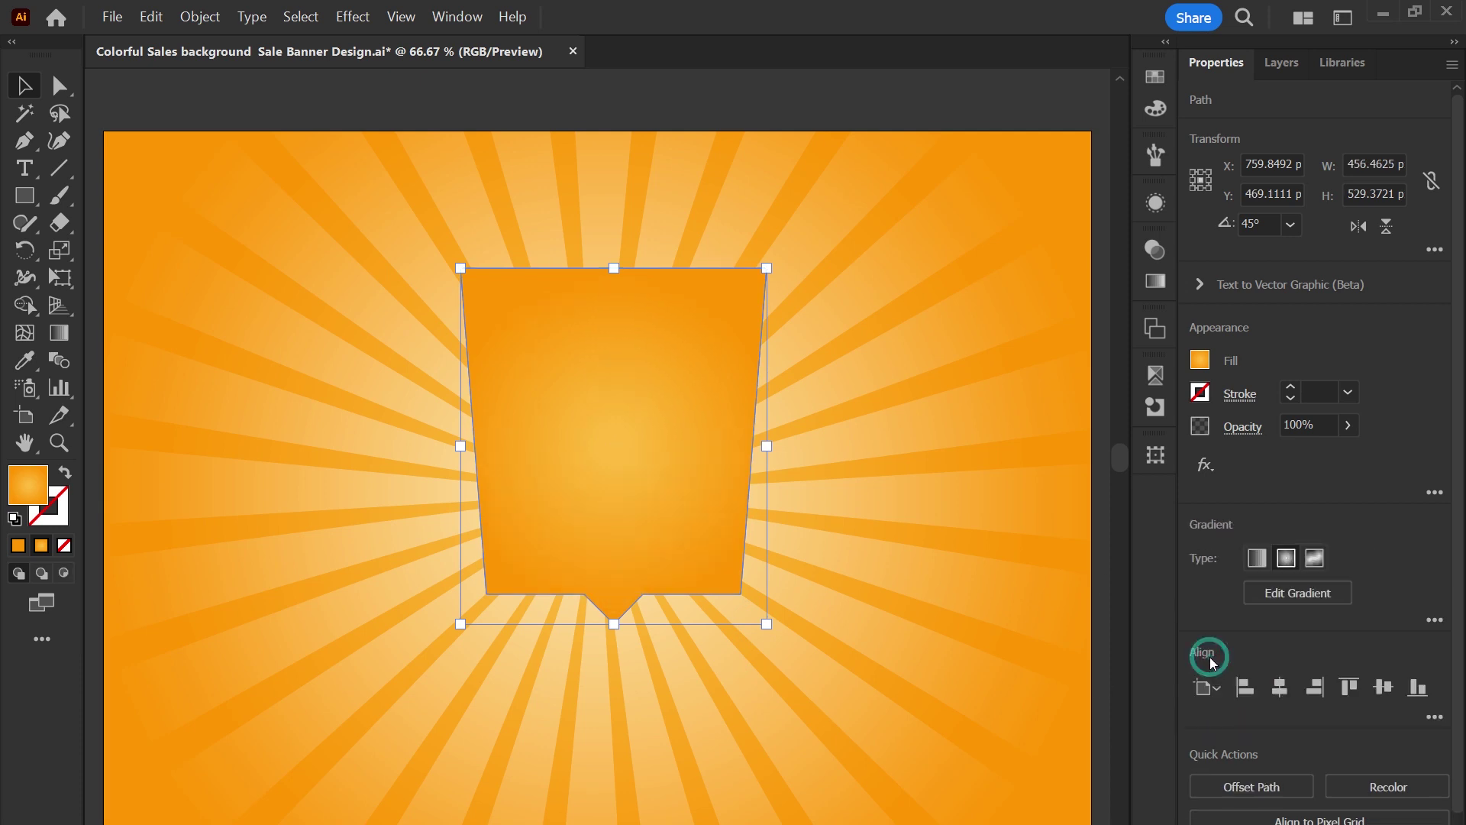
pyautogui.click(59, 86)
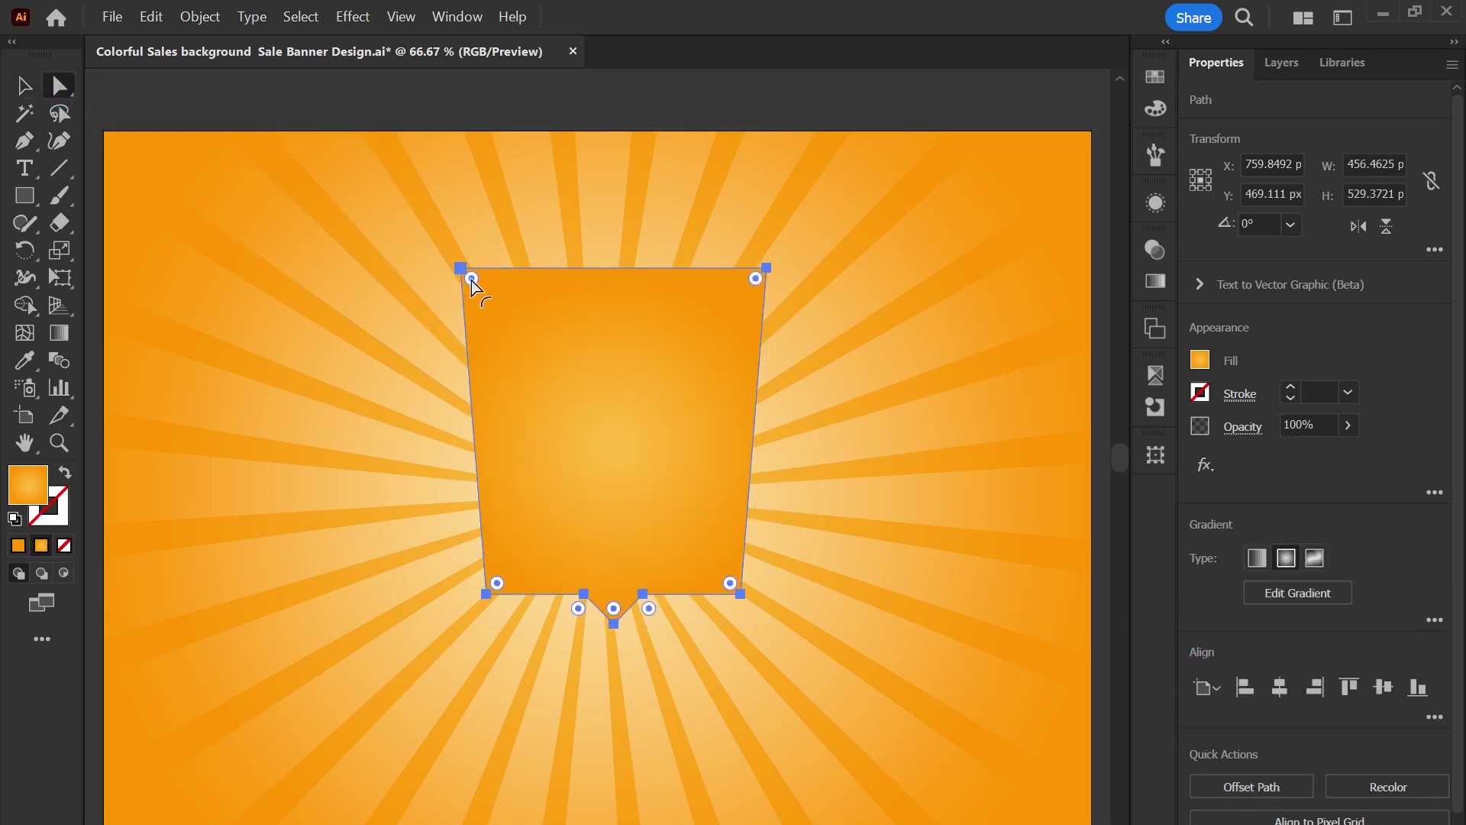
# Round the badge corners to about 22 px and soften the bottom point's tip.
pyautogui.moveTo(472, 280); pyautogui.dragTo(479, 291)
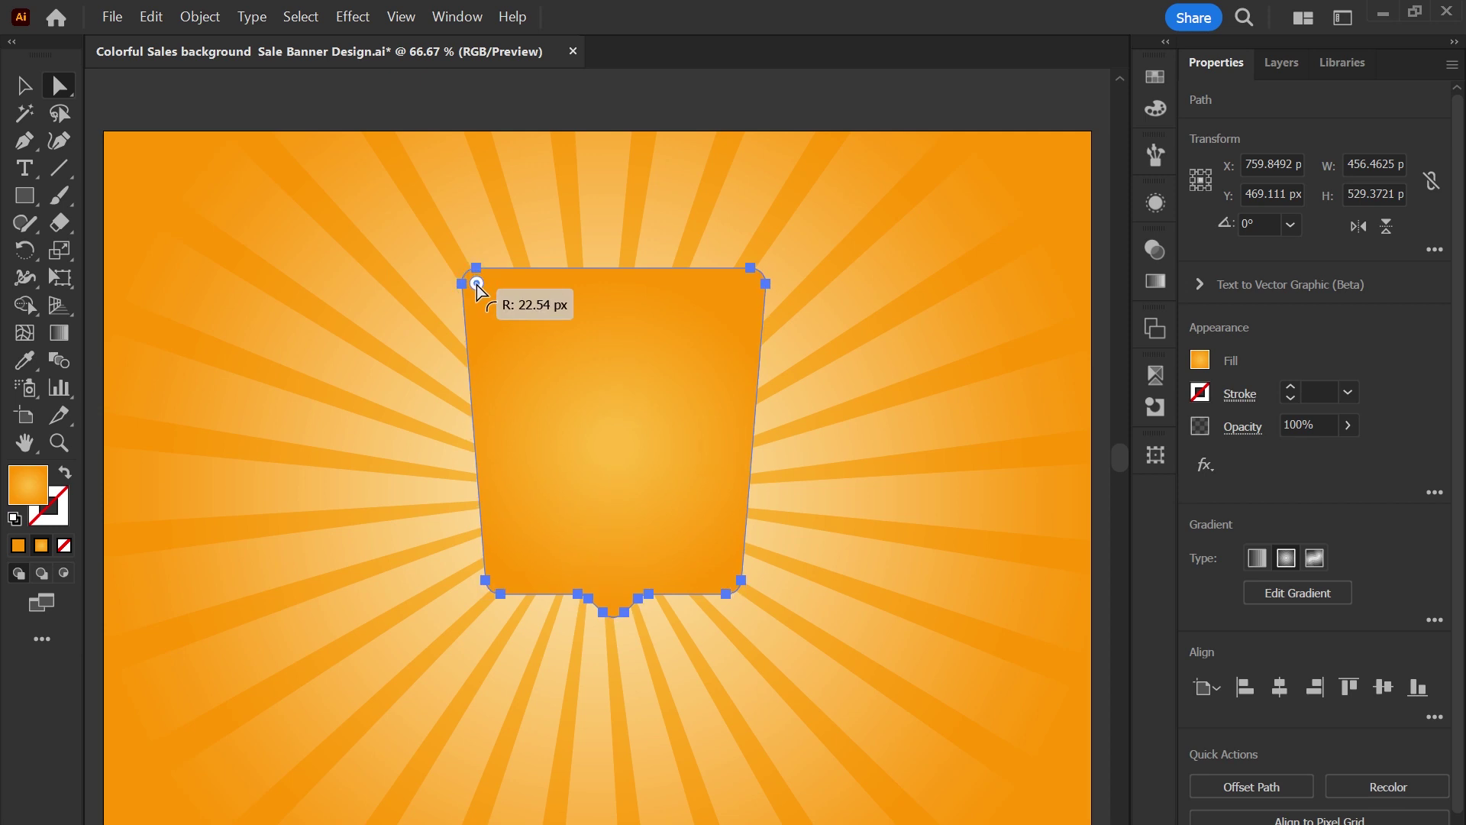
pyautogui.moveTo(477, 286); pyautogui.dragTo(476, 286)
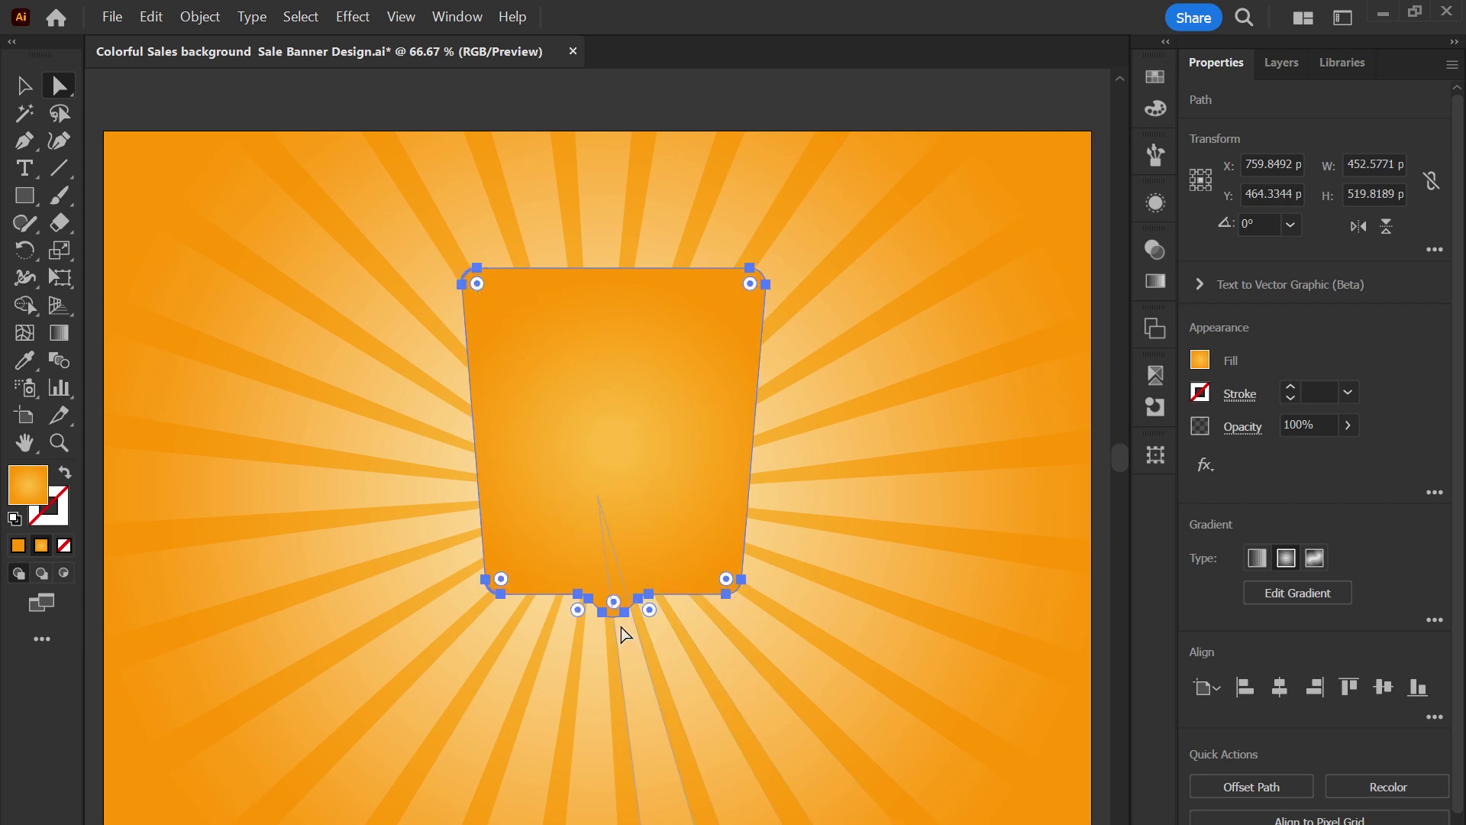
pyautogui.moveTo(613, 605); pyautogui.dragTo(768, 758)
# Zoom in to select the bottom point's two tip anchors, then zoom back out to the badge.
pyautogui.hotkey('ctrl', 'shift', 'a')
pyautogui.press('z')
pyautogui.moveTo(802, 585); pyautogui.dragTo(824, 482)
pyautogui.press('a')
pyautogui.moveTo(593, 602)
pyautogui.mouseDown()
pyautogui.moveTo(746, 530)
pyautogui.moveTo(687, 582)
pyautogui.mouseUp()
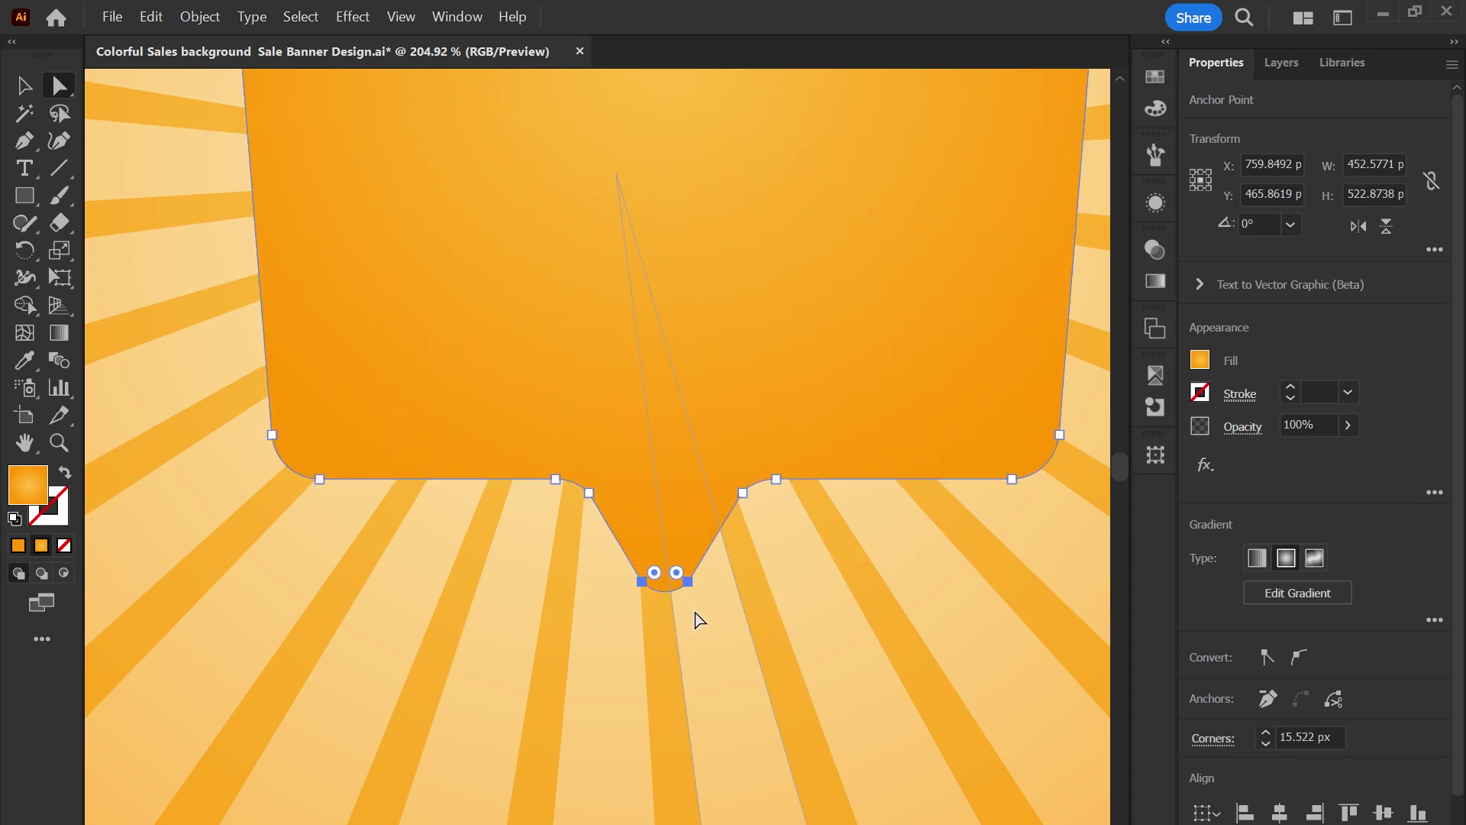
pyautogui.press('v')
pyautogui.hotkey('ctrl', '-')
pyautogui.hotkey('ctrl', '-')
pyautogui.hotkey('ctrl', '-')
pyautogui.hotkey('ctrl', '-')
pyautogui.moveTo(606, 553); pyautogui.dragTo(612, 596)
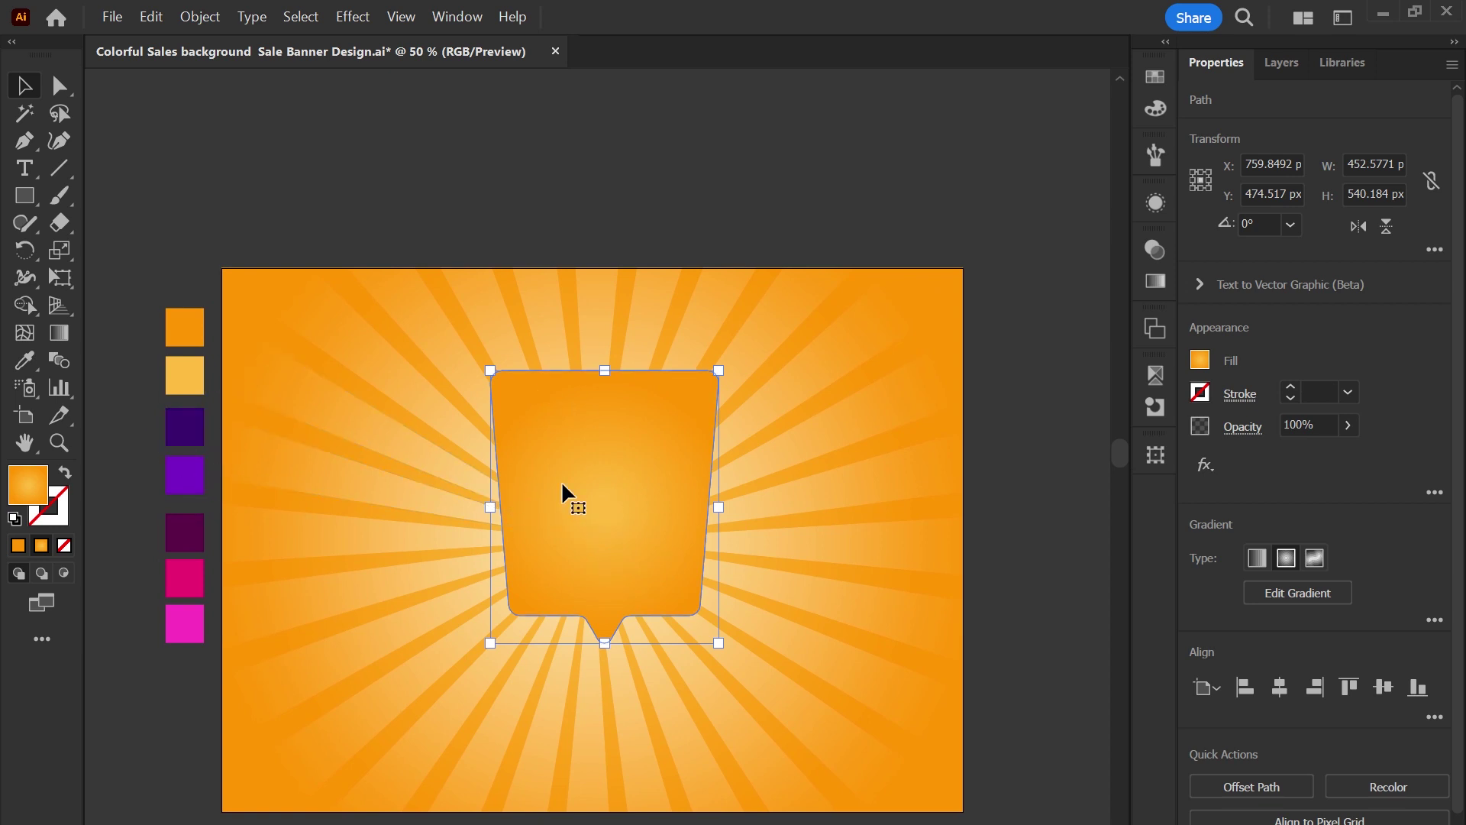
# Colour the badge gradient's centre stop purple and its outer stop deep purple.
pyautogui.press('g')
pyautogui.click(617, 507)
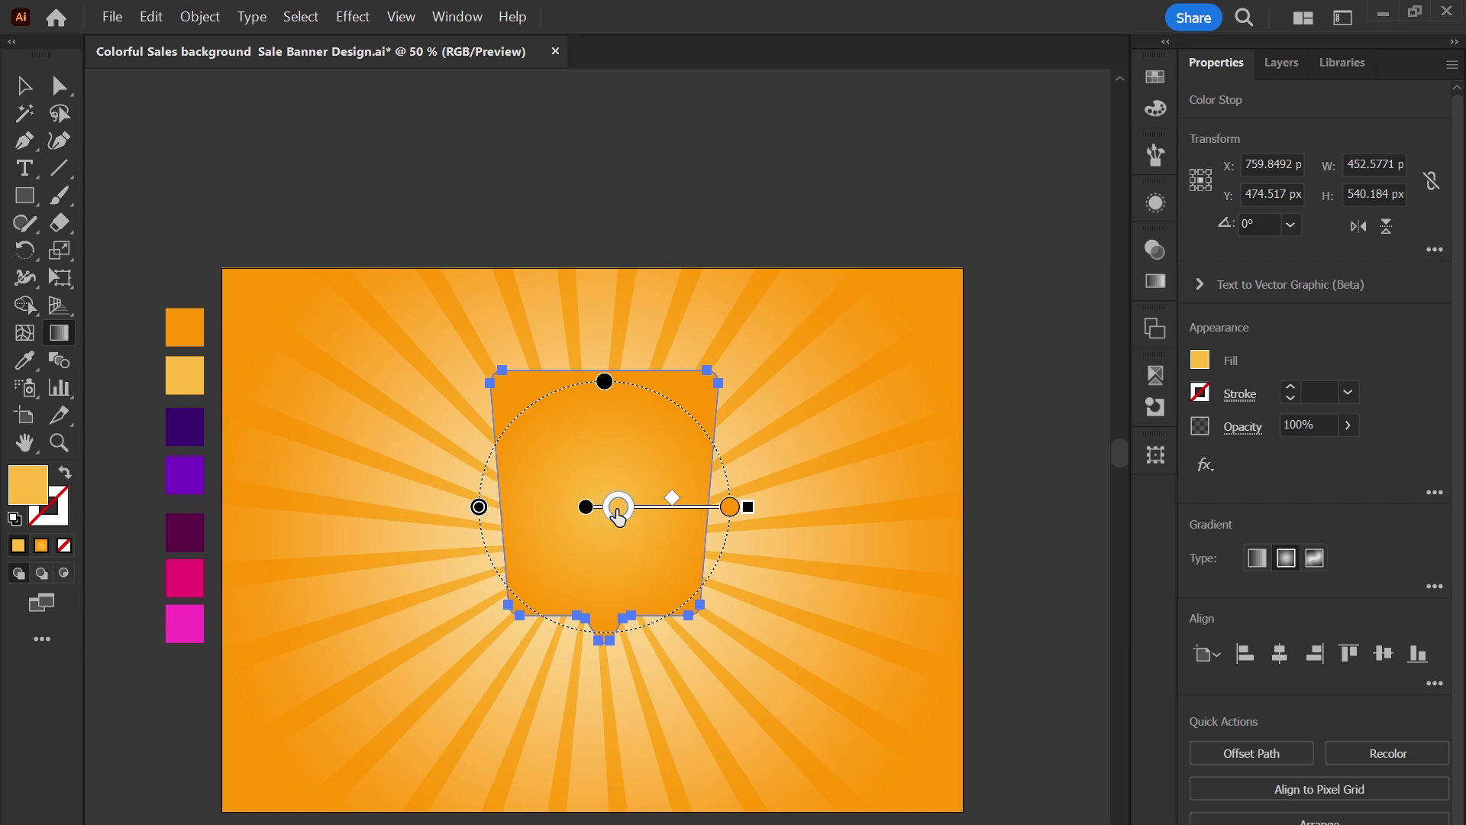
pyautogui.click(184, 475)
pyautogui.click(730, 506)
pyautogui.click(184, 426)
# Make the badge gradient linear at -90° so violet sits on top, adjusting the stops.
pyautogui.press('v')
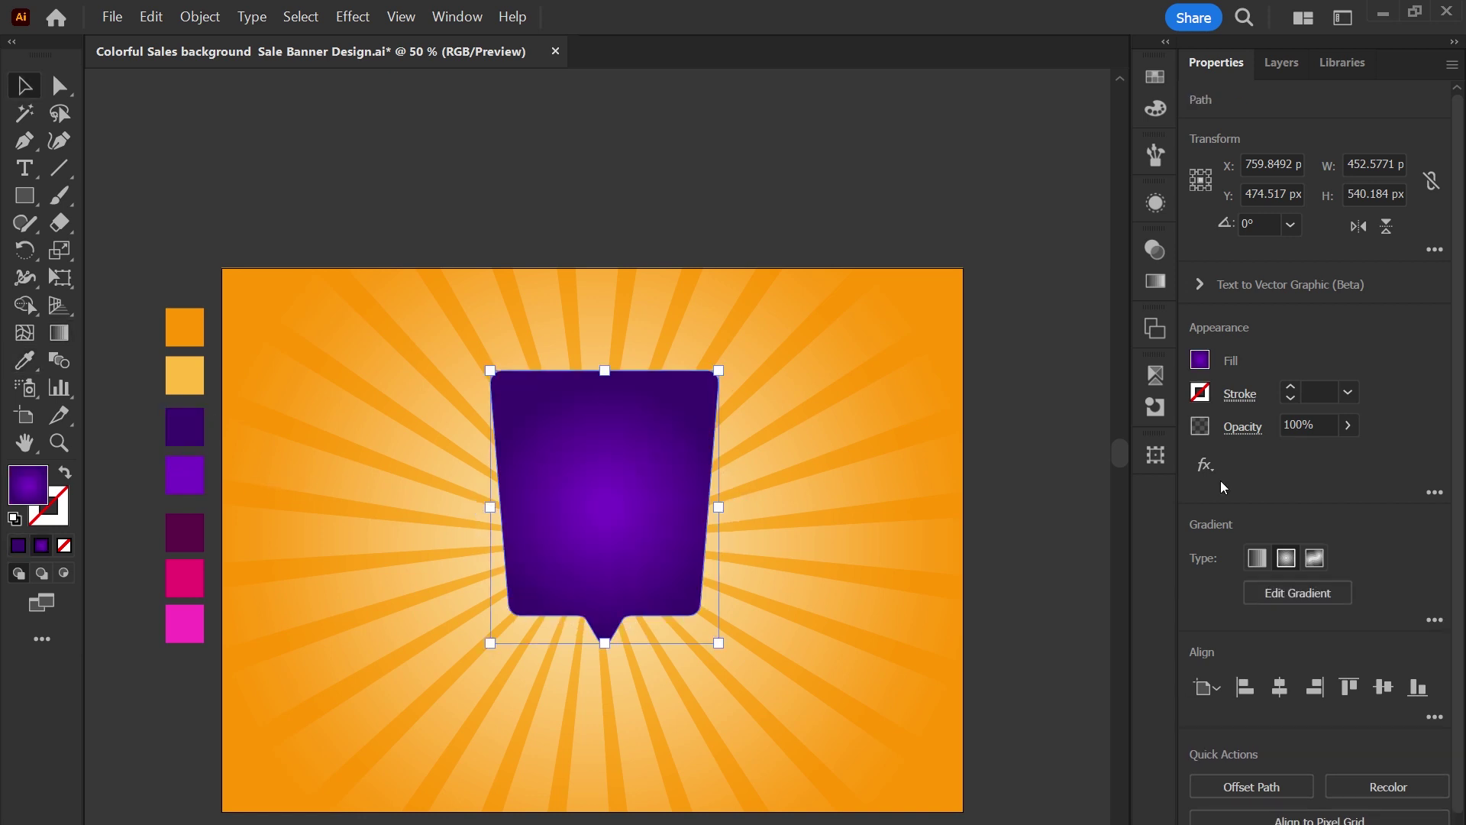
pyautogui.click(1155, 281)
pyautogui.click(981, 279)
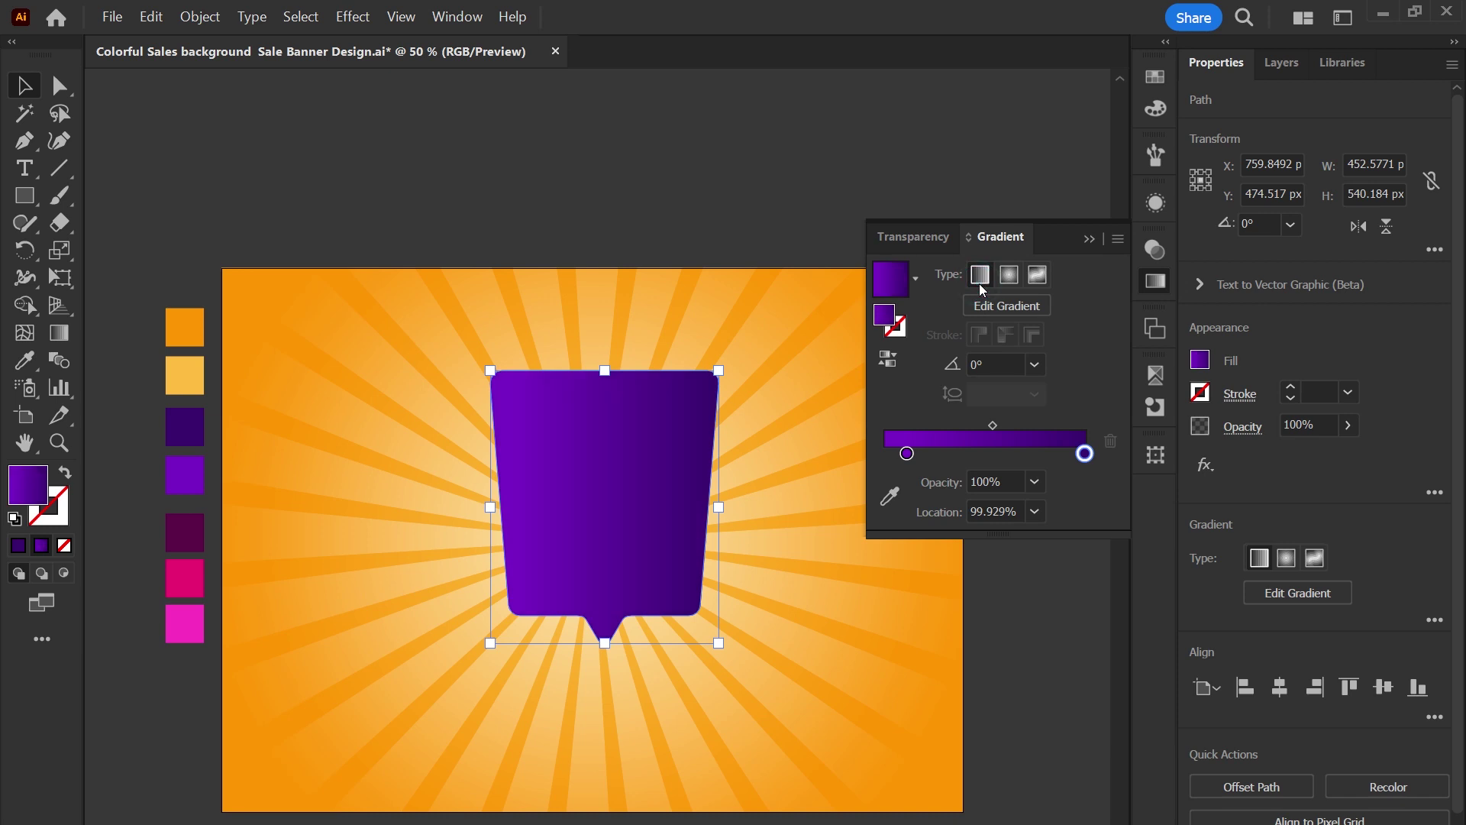
pyautogui.click(995, 364)
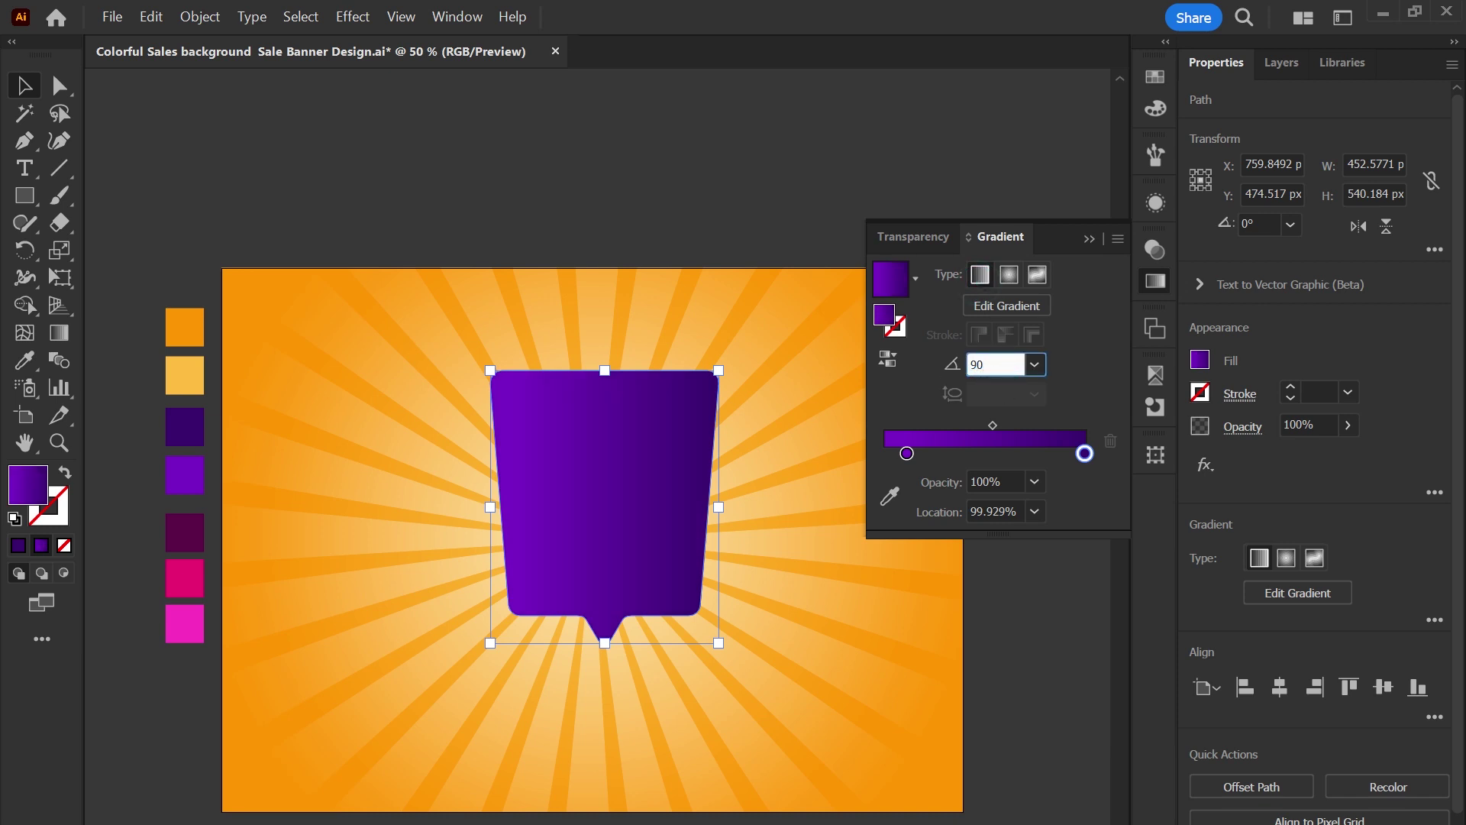
pyautogui.moveTo(955, 434); pyautogui.dragTo(947, 435)
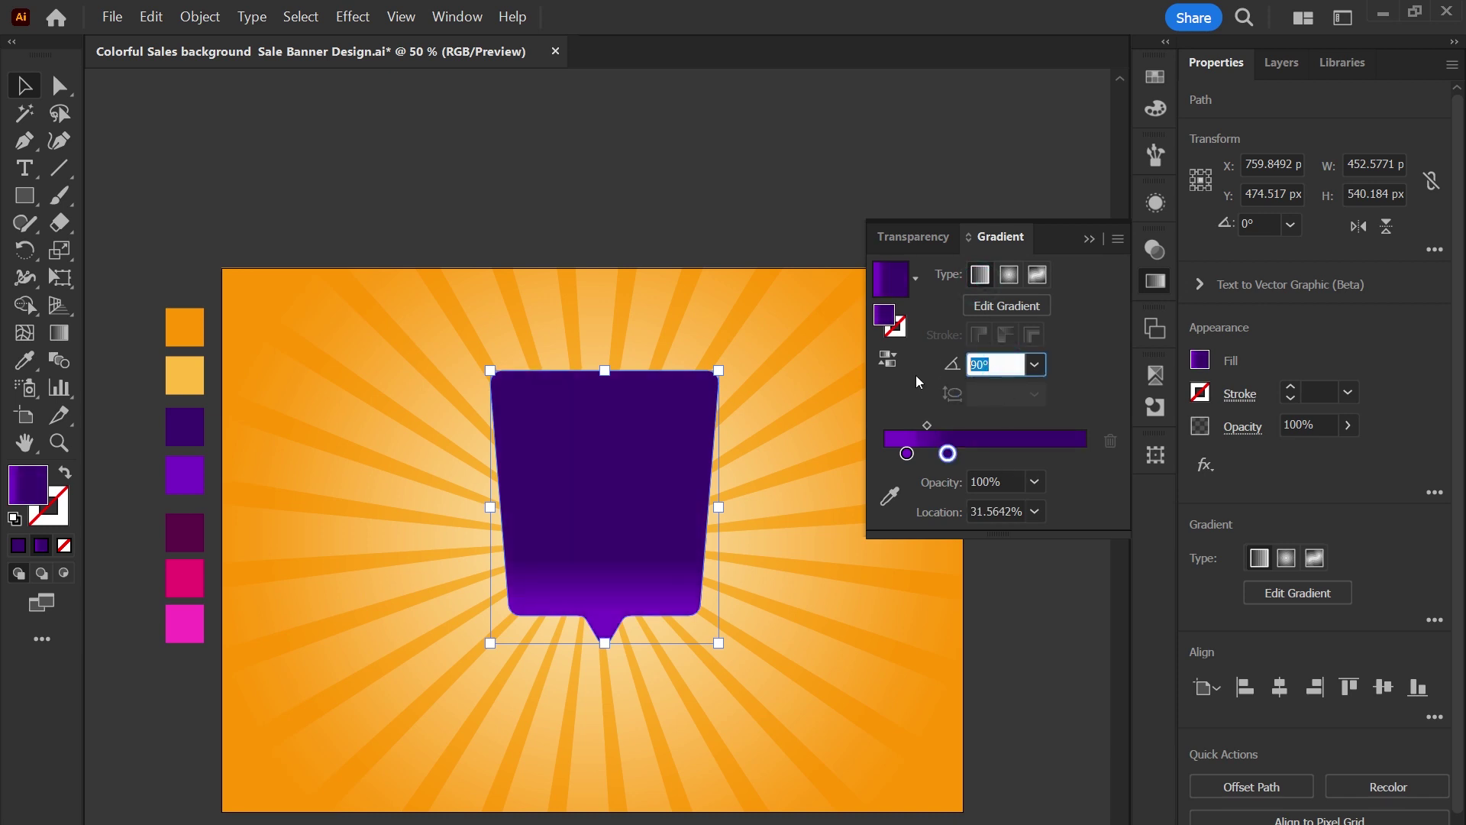
pyautogui.press('Return')
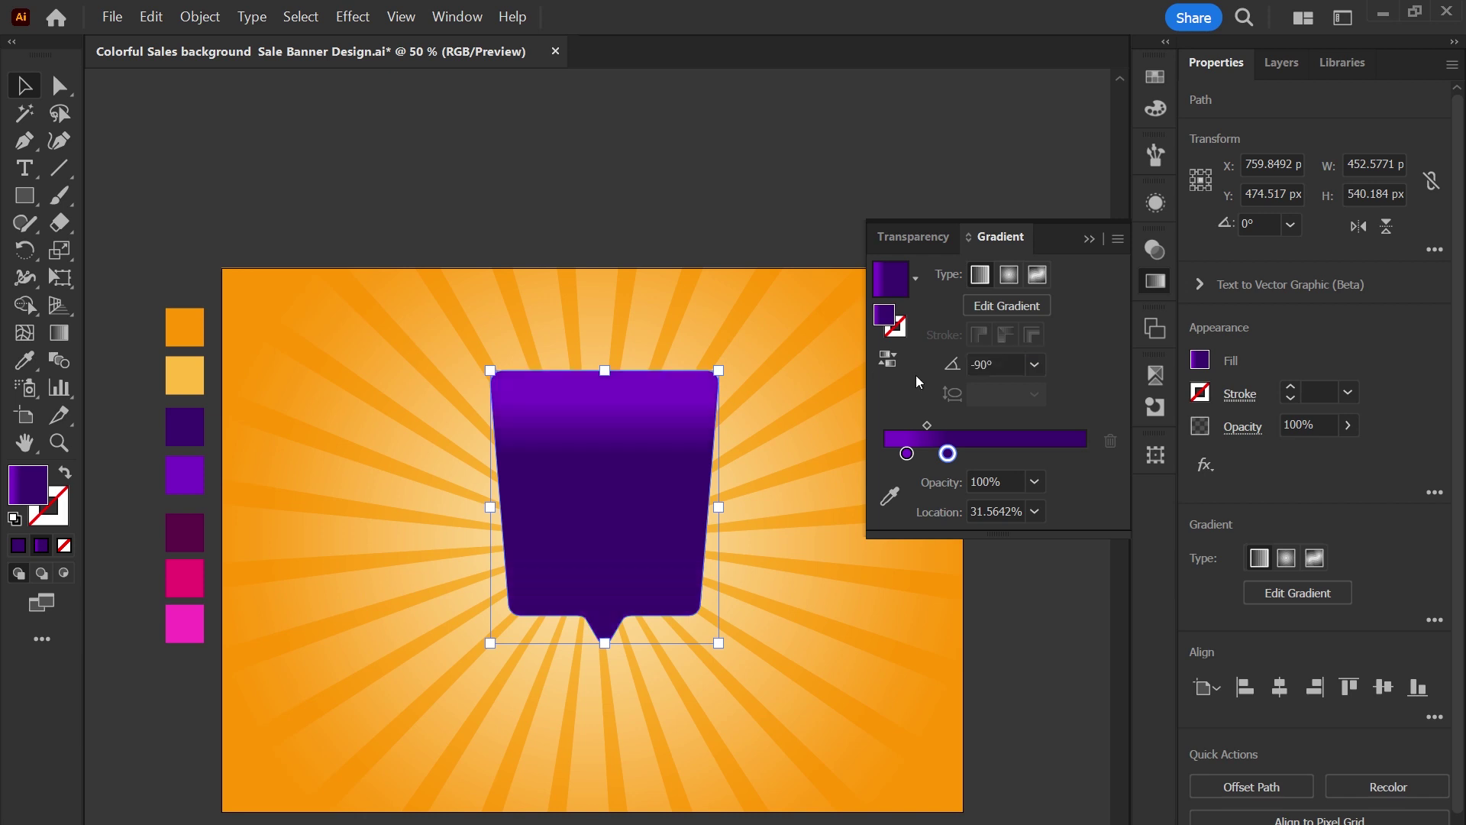
pyautogui.moveTo(947, 453); pyautogui.dragTo(1083, 451)
pyautogui.hotkey('ctrl', 'shift', 'a')
pyautogui.press('z')
pyautogui.moveTo(602, 389); pyautogui.dragTo(685, 497)
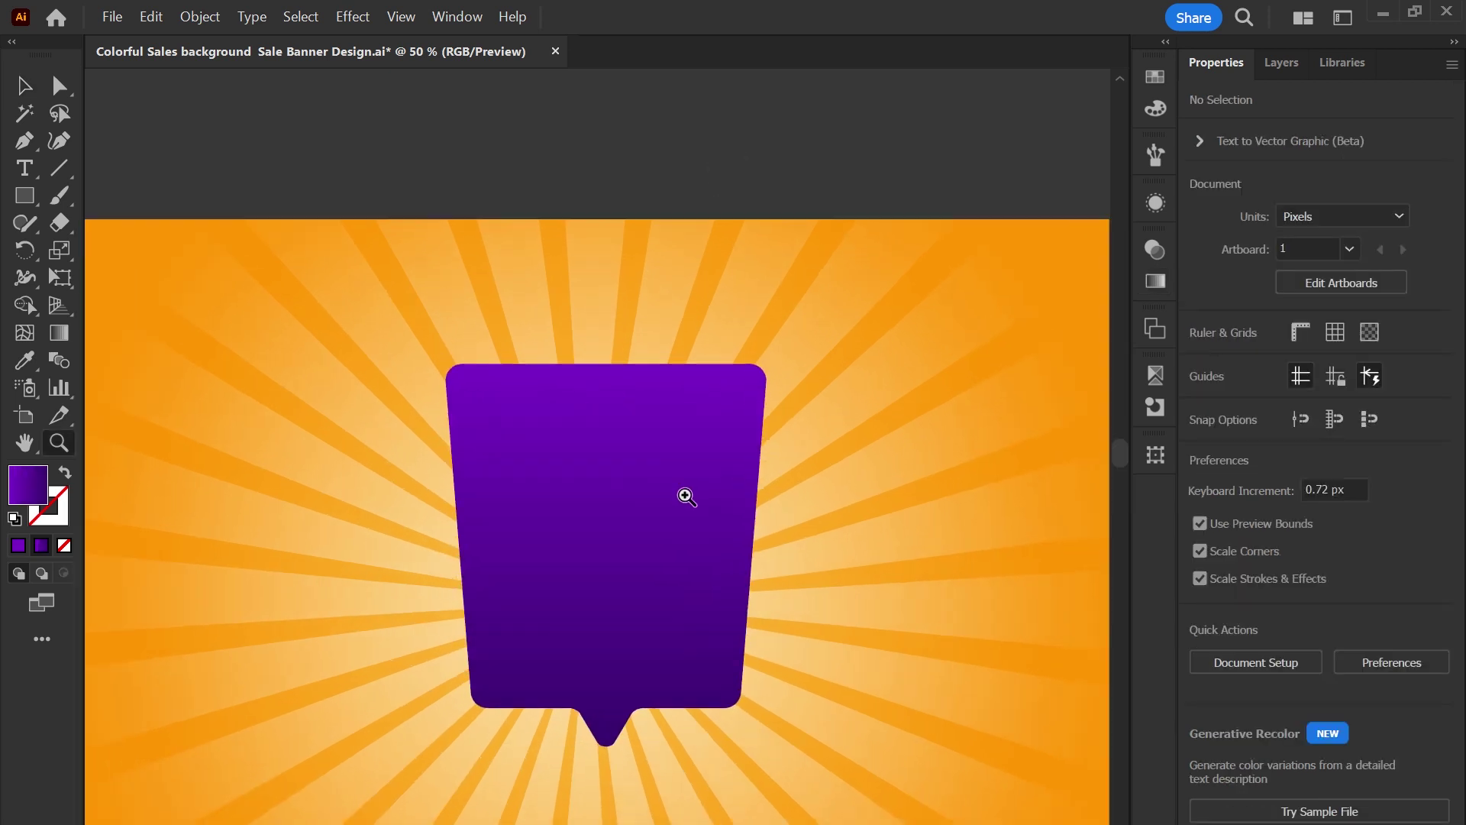
# Recentre the purple badge on the artboard and frame it in view.
pyautogui.press('v')
pyautogui.click(723, 468)
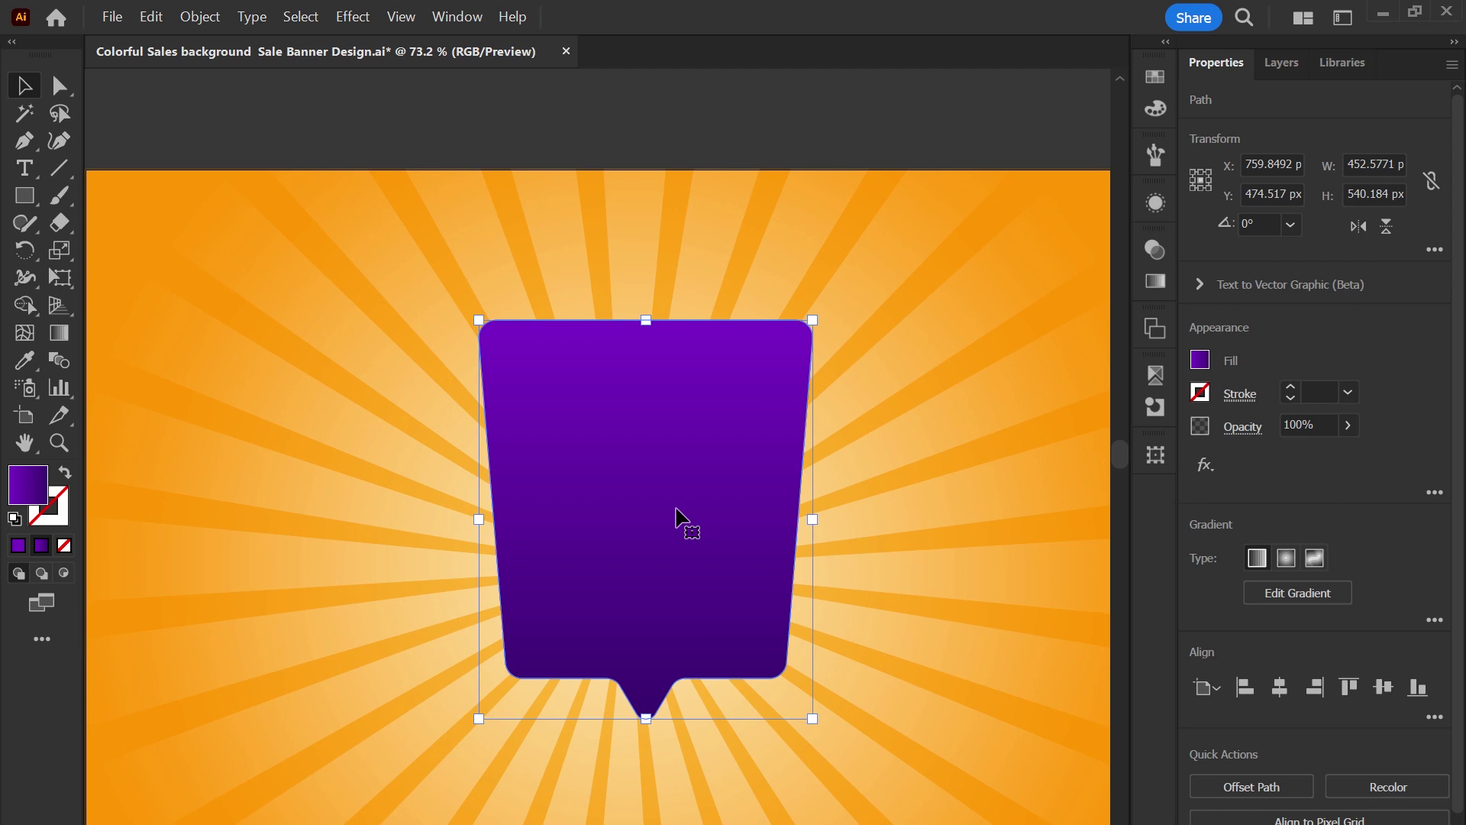
pyautogui.hotkey('ctrl', 'z')
pyautogui.hotkey('ctrl', 'z')
pyautogui.press('a')
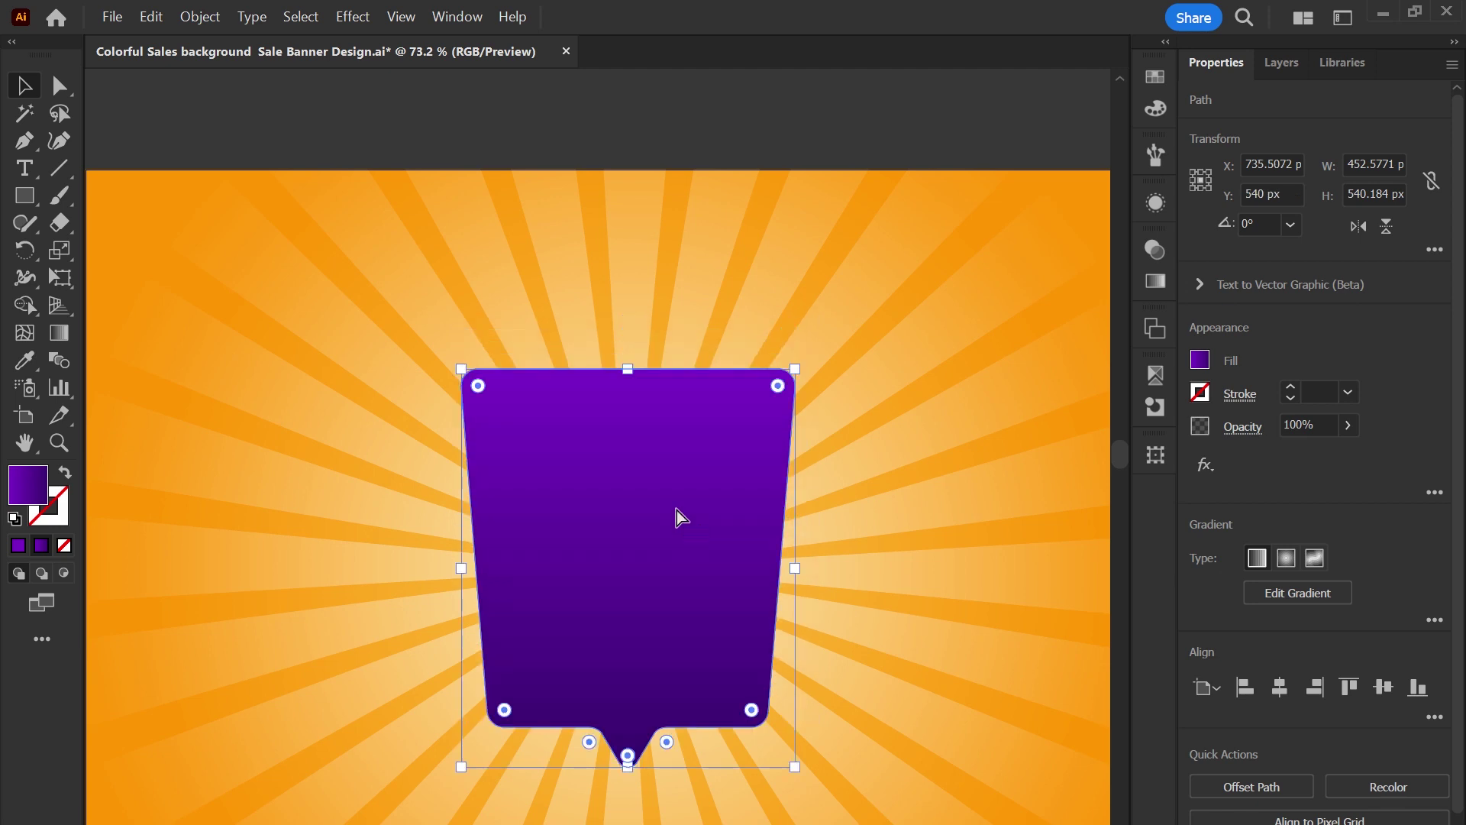
pyautogui.hotkey('ctrl', '-')
pyautogui.press('v')
pyautogui.scroll(1, 677, 510)
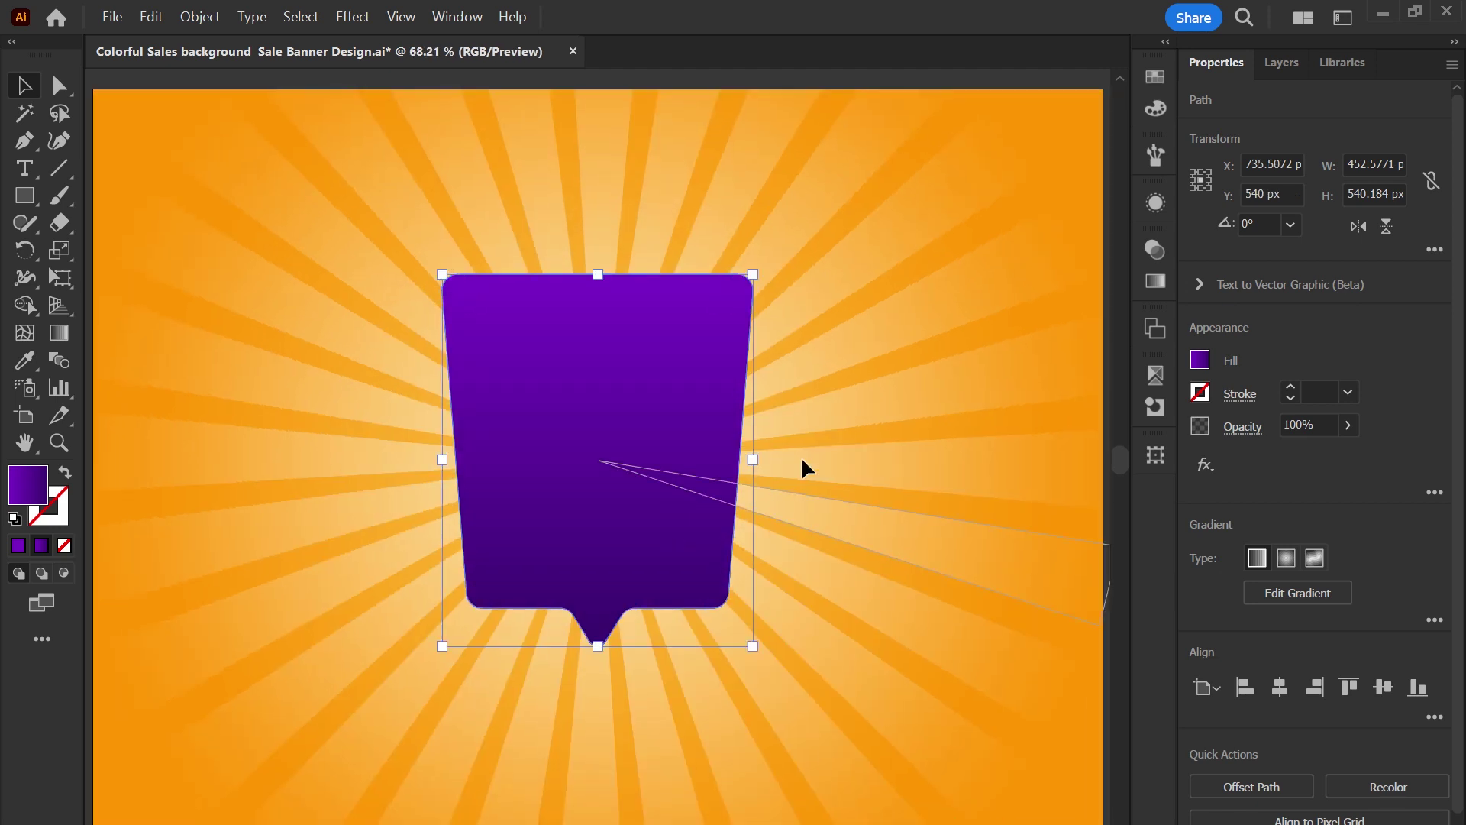
# Create an inset copy of the badge with a -10 px offset path.
pyautogui.click(1288, 788)
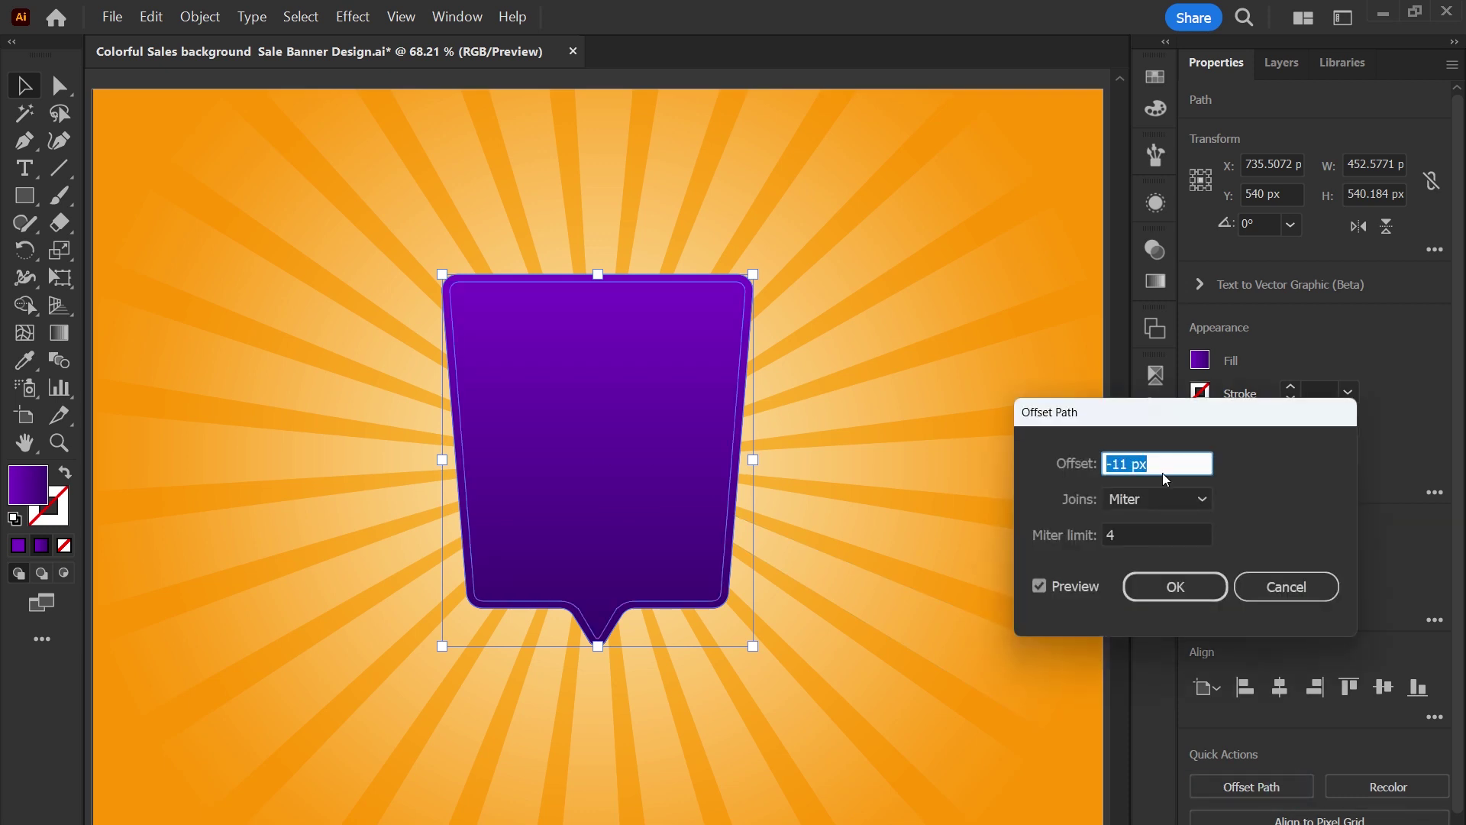
pyautogui.press('Up')
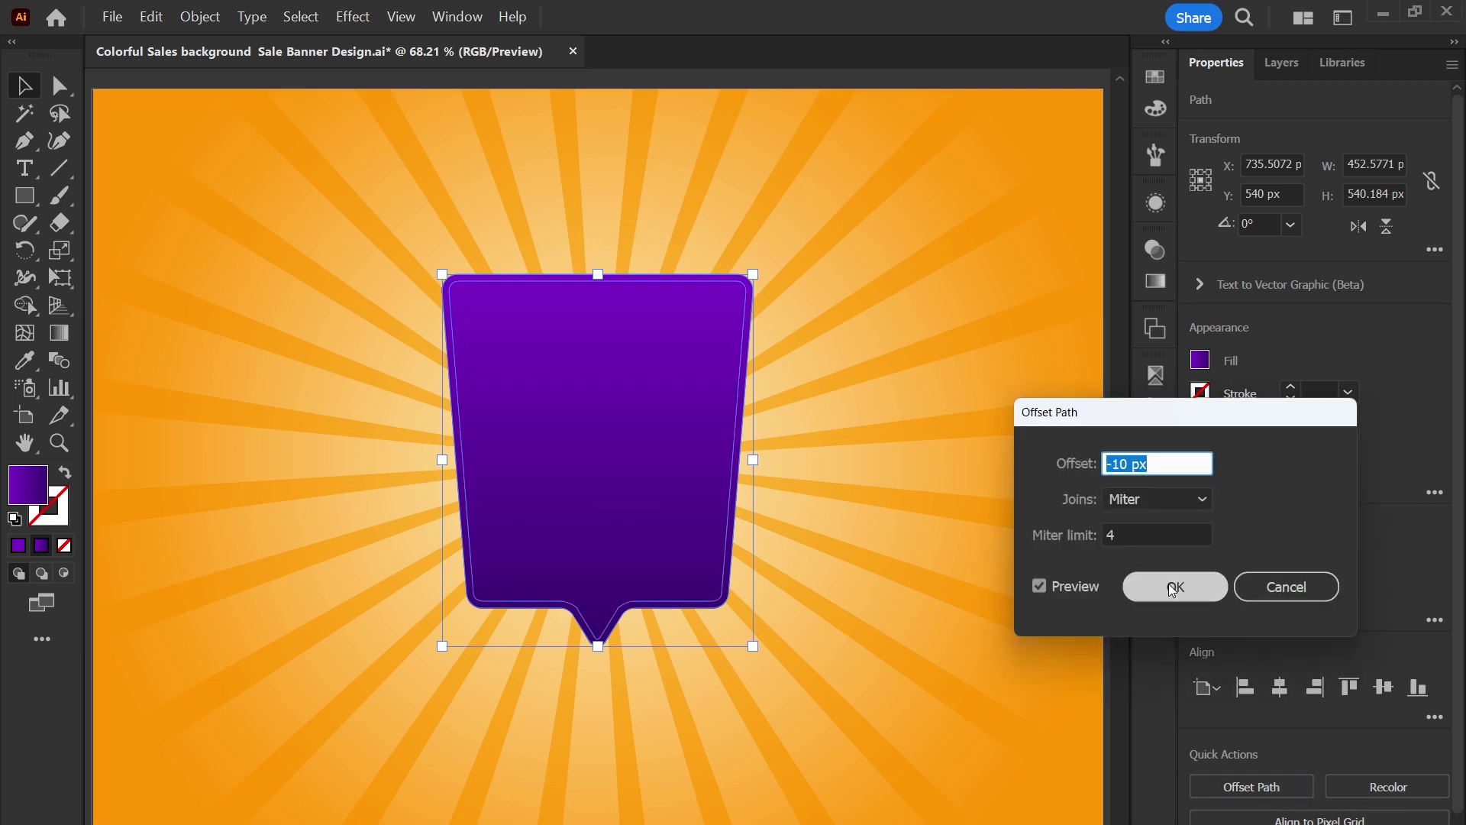
pyautogui.click(1173, 589)
pyautogui.scroll(1, 733, 474)
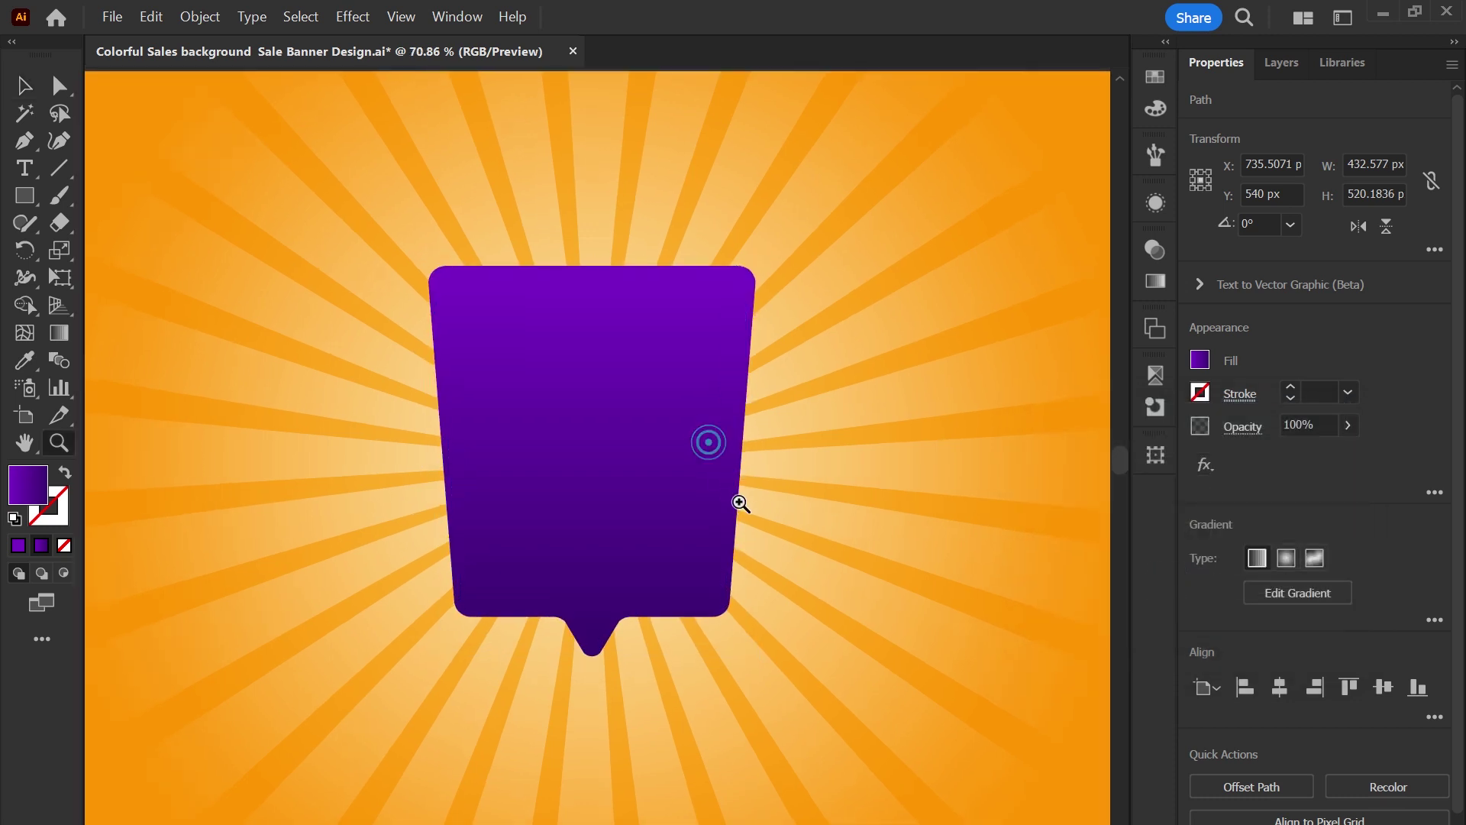
# Give the inner shape the white-to-purple gradient, Screen blend mode and 50% opacity.
pyautogui.press('i')
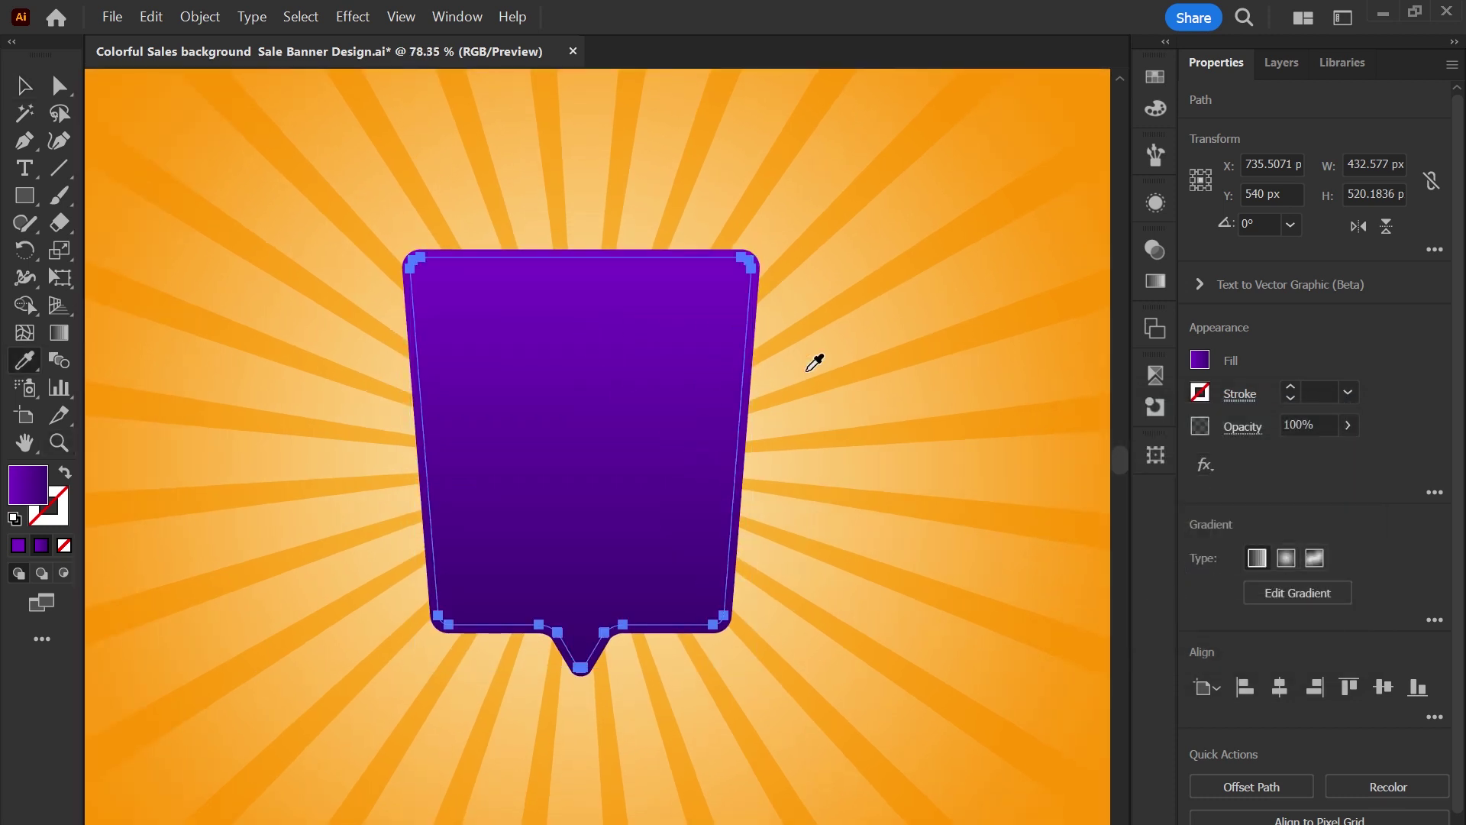
pyautogui.click(828, 406)
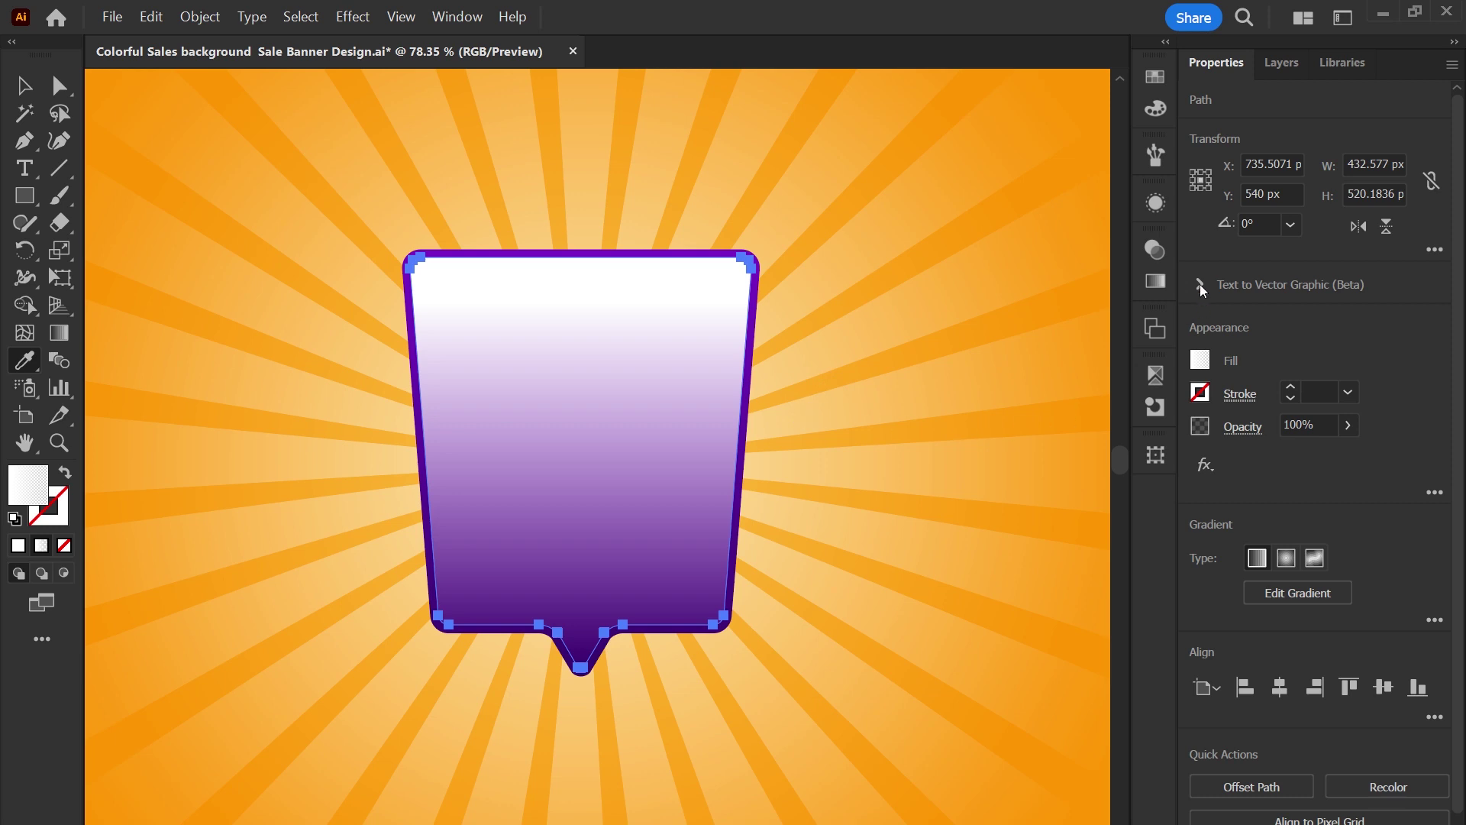
pyautogui.click(1156, 250)
pyautogui.click(964, 273)
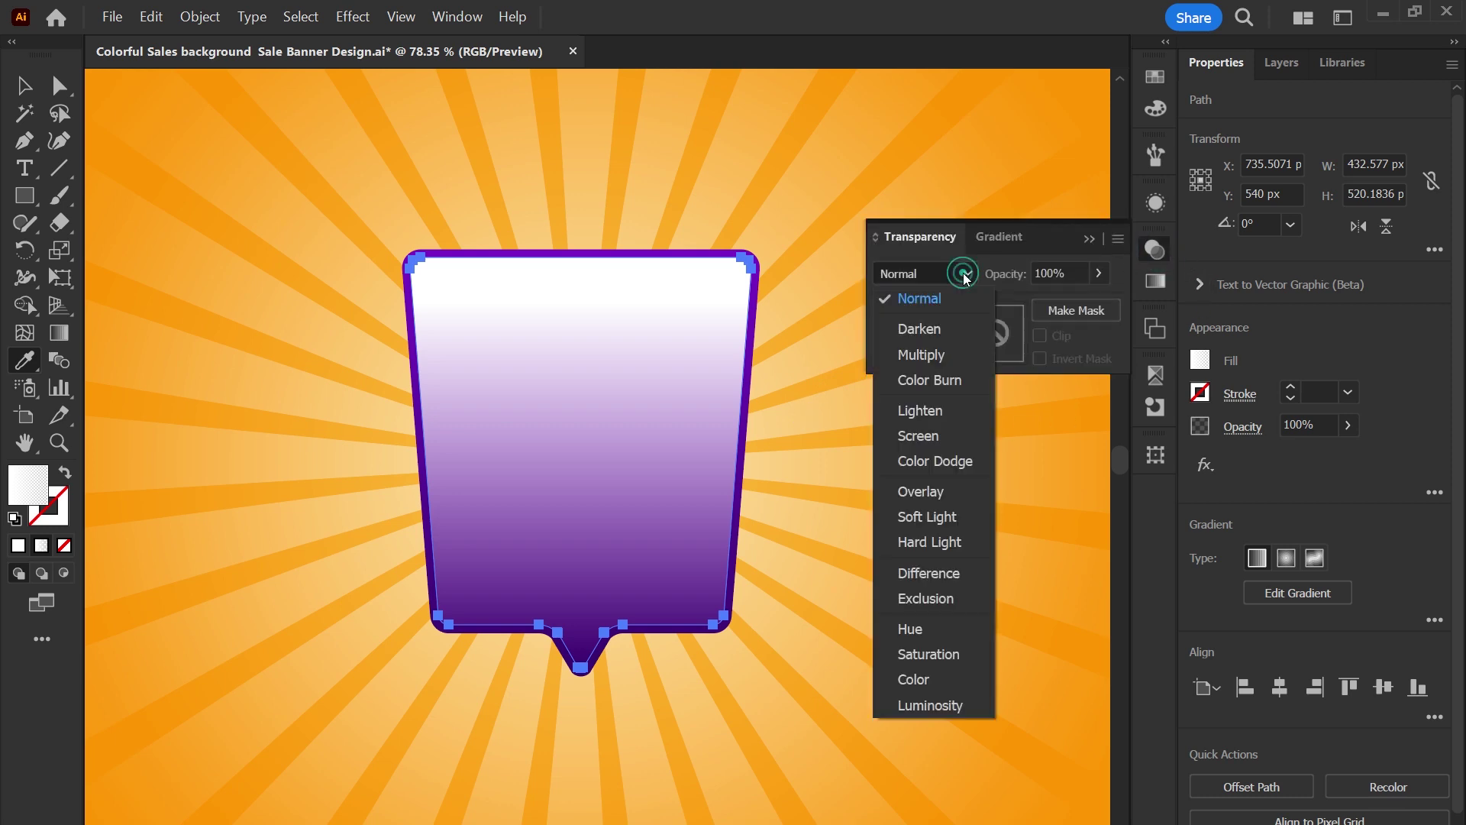
pyautogui.click(919, 438)
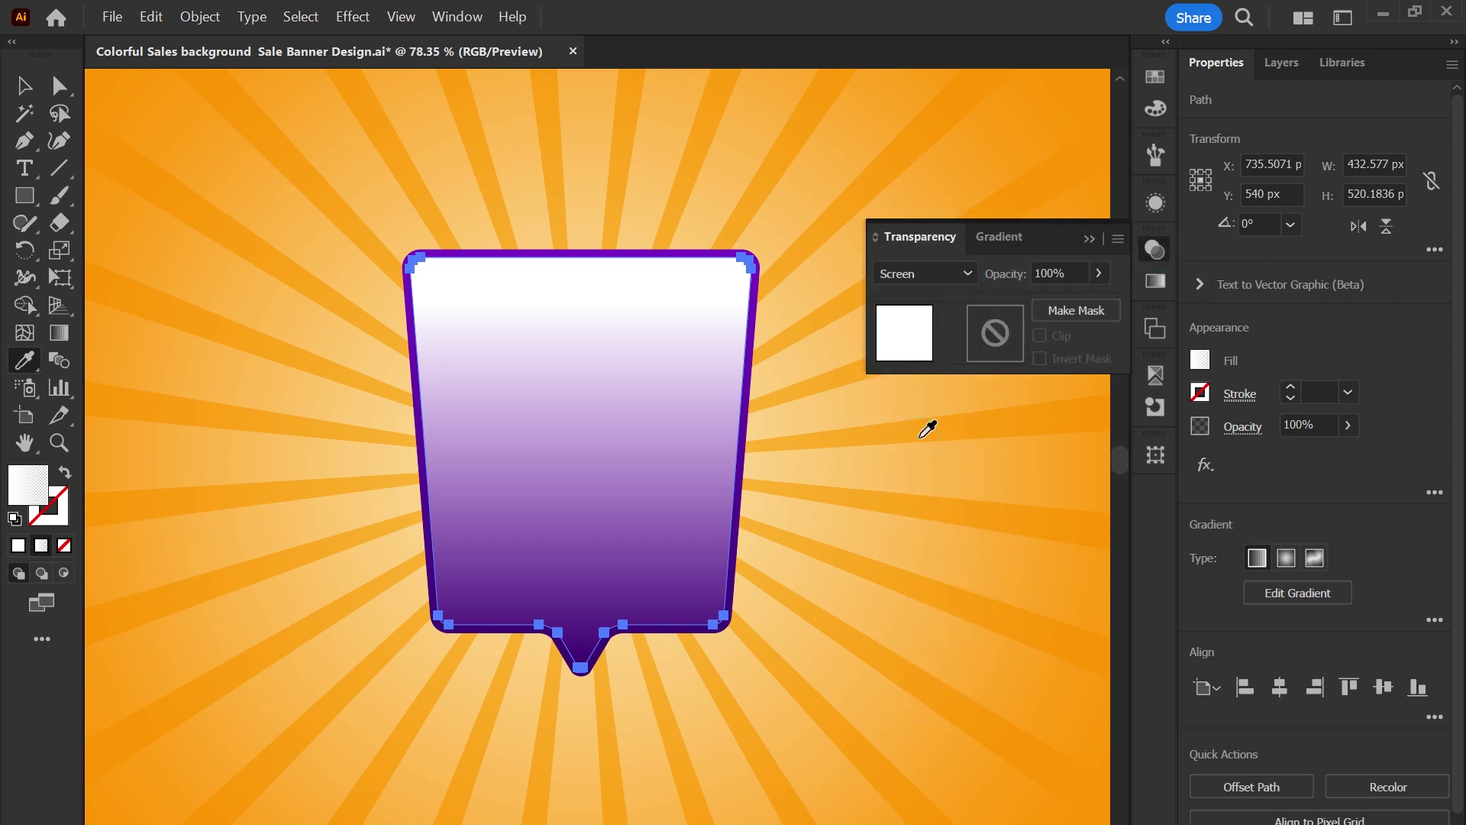
pyautogui.click(1319, 425)
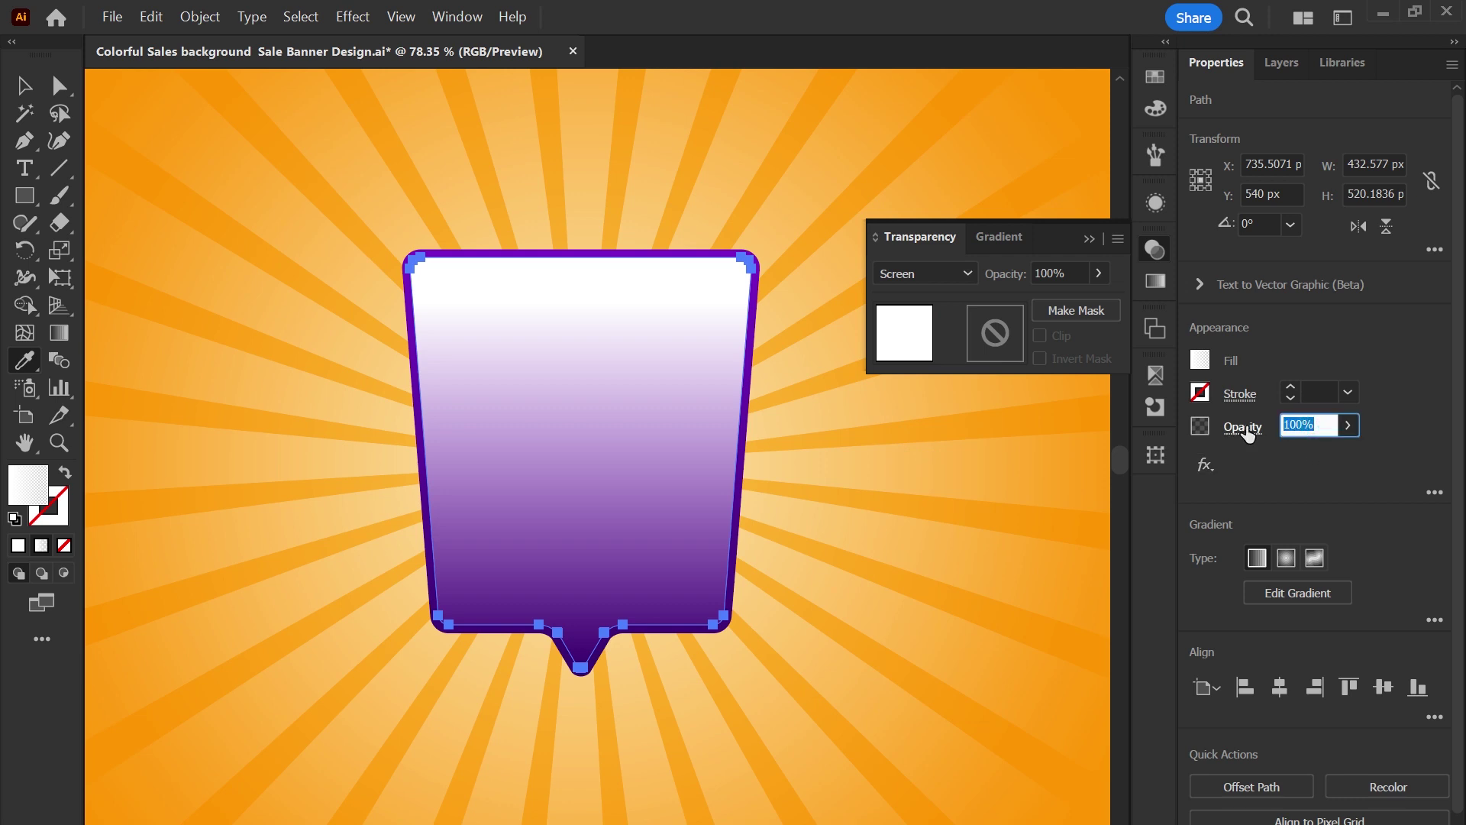
pyautogui.write('50')
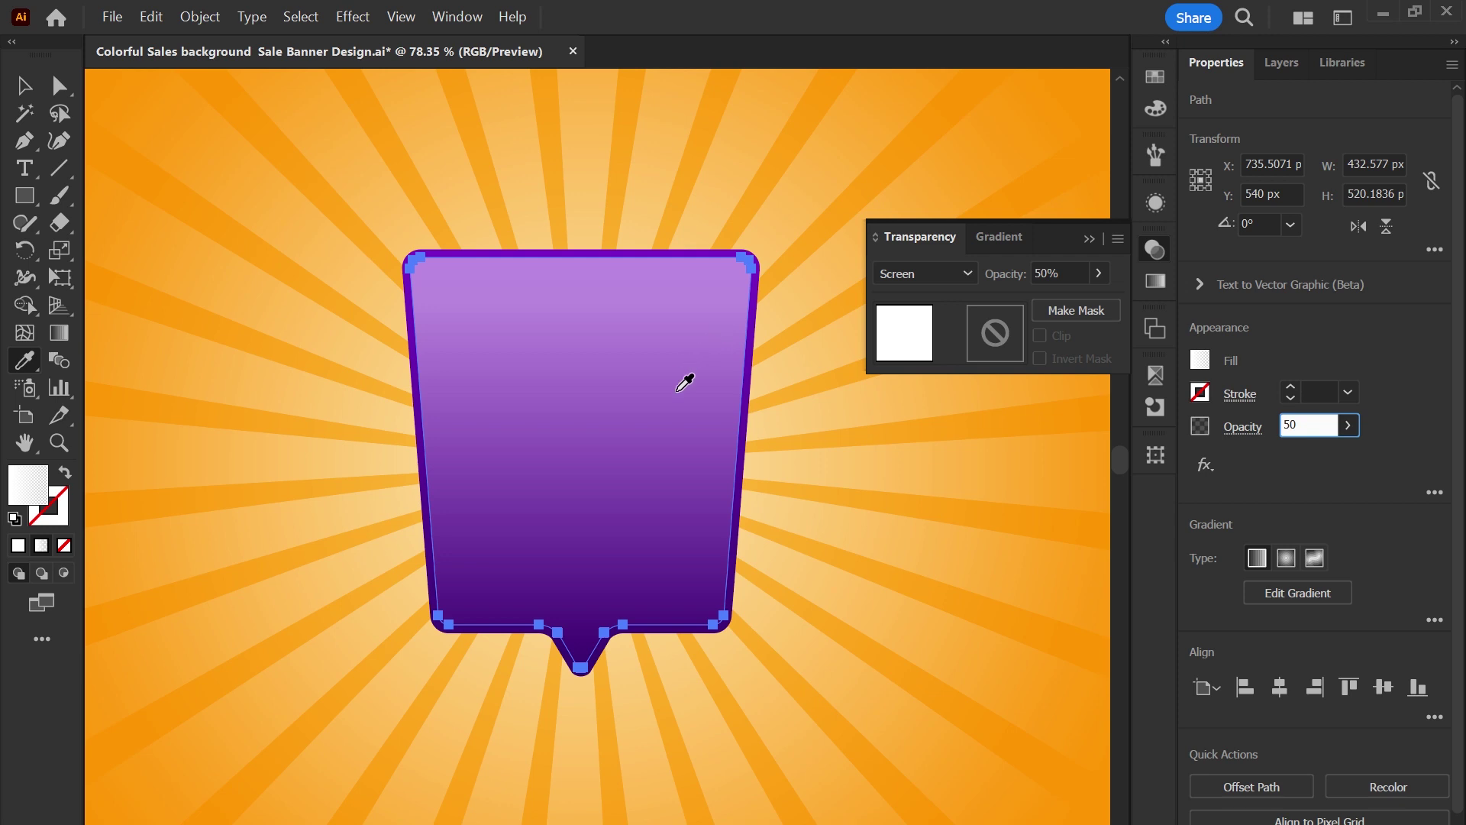
pyautogui.write('g')
# Shift the highlight gradient's stops upward so the top of the inner shape brightens.
pyautogui.moveTo(581, 667); pyautogui.dragTo(581, 498)
pyautogui.click(580, 303)
pyautogui.moveTo(581, 303); pyautogui.dragTo(581, 257)
pyautogui.click(590, 371)
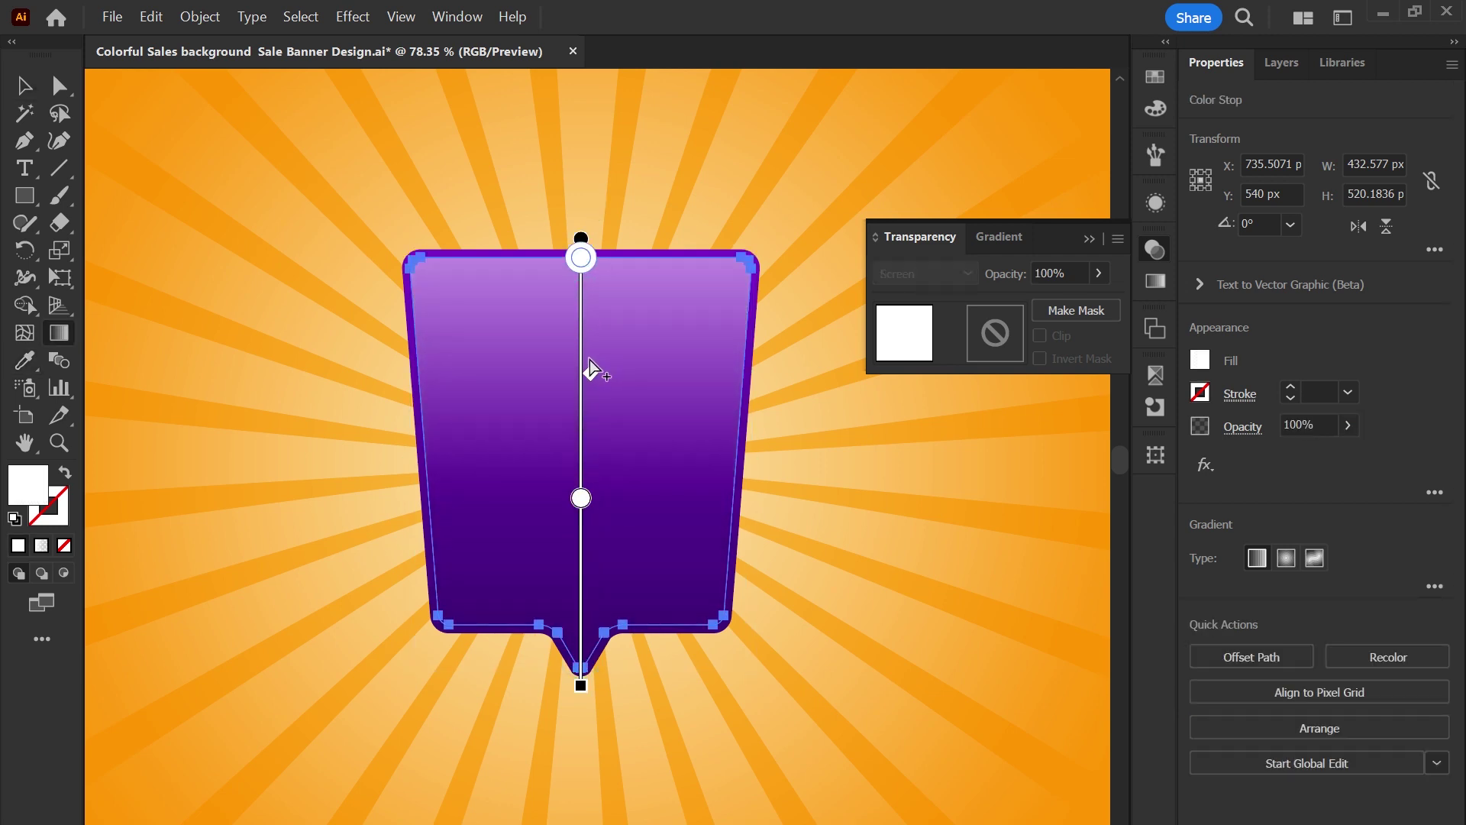
pyautogui.moveTo(580, 335); pyautogui.dragTo(581, 223)
pyautogui.moveTo(585, 384); pyautogui.dragTo(581, 454)
pyautogui.moveTo(591, 295); pyautogui.dragTo(590, 257)
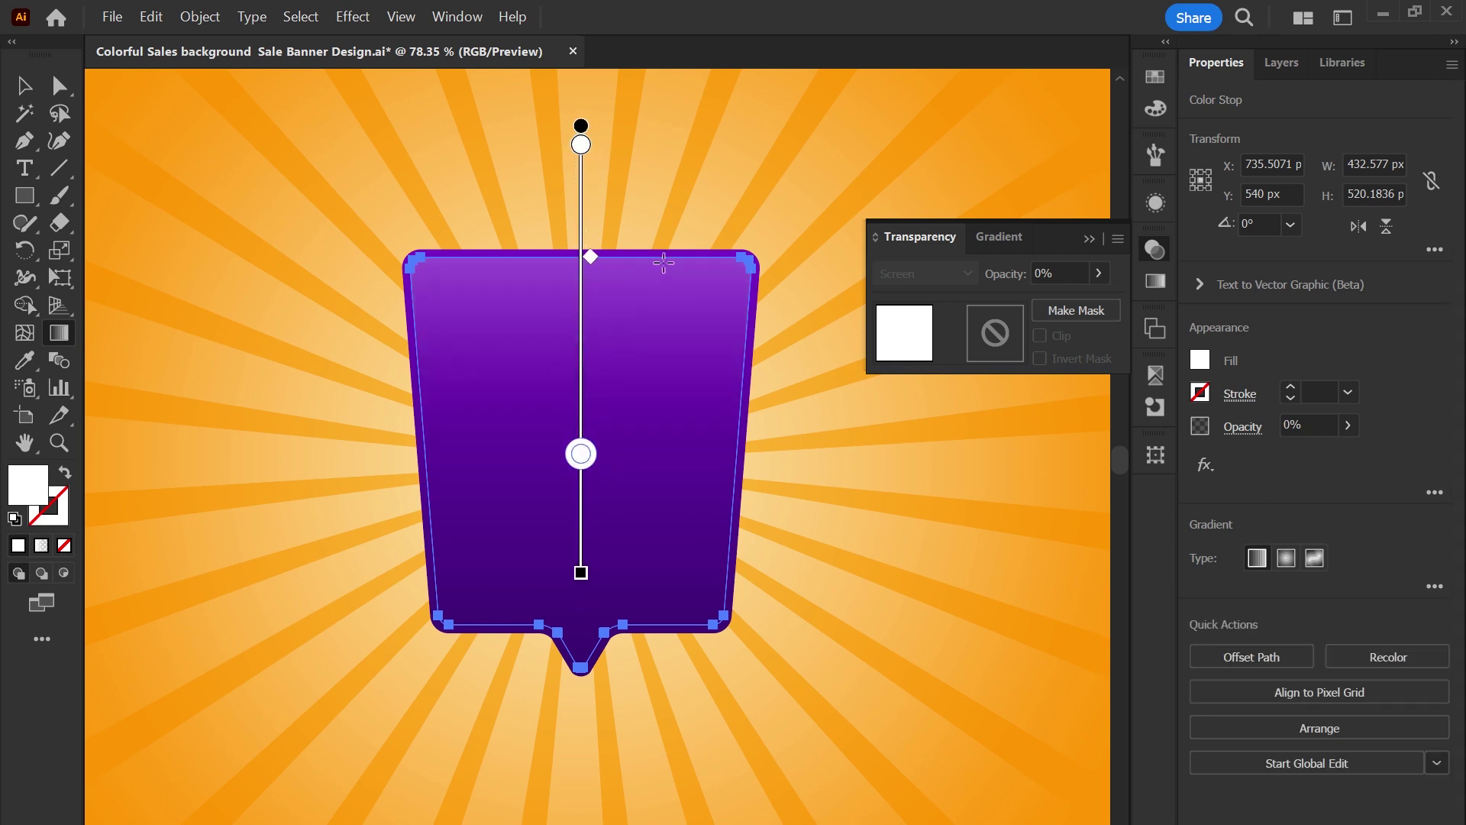
pyautogui.click(24, 86)
pyautogui.click(218, 234)
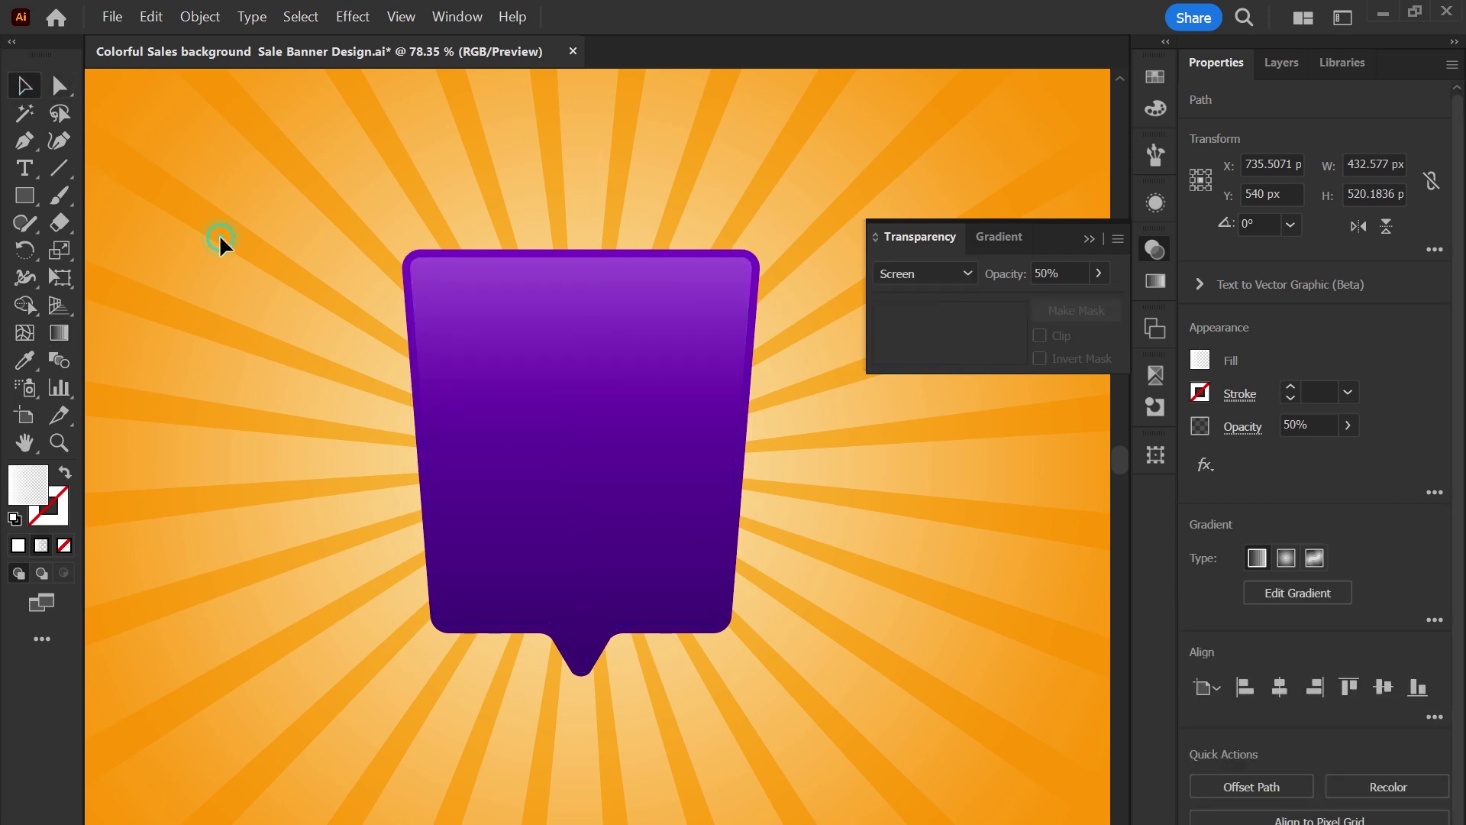
pyautogui.hotkey('ctrl', '0')
# Draw a wide band across the badge's middle and fill it with the pink colour.
pyautogui.click(34, 202)
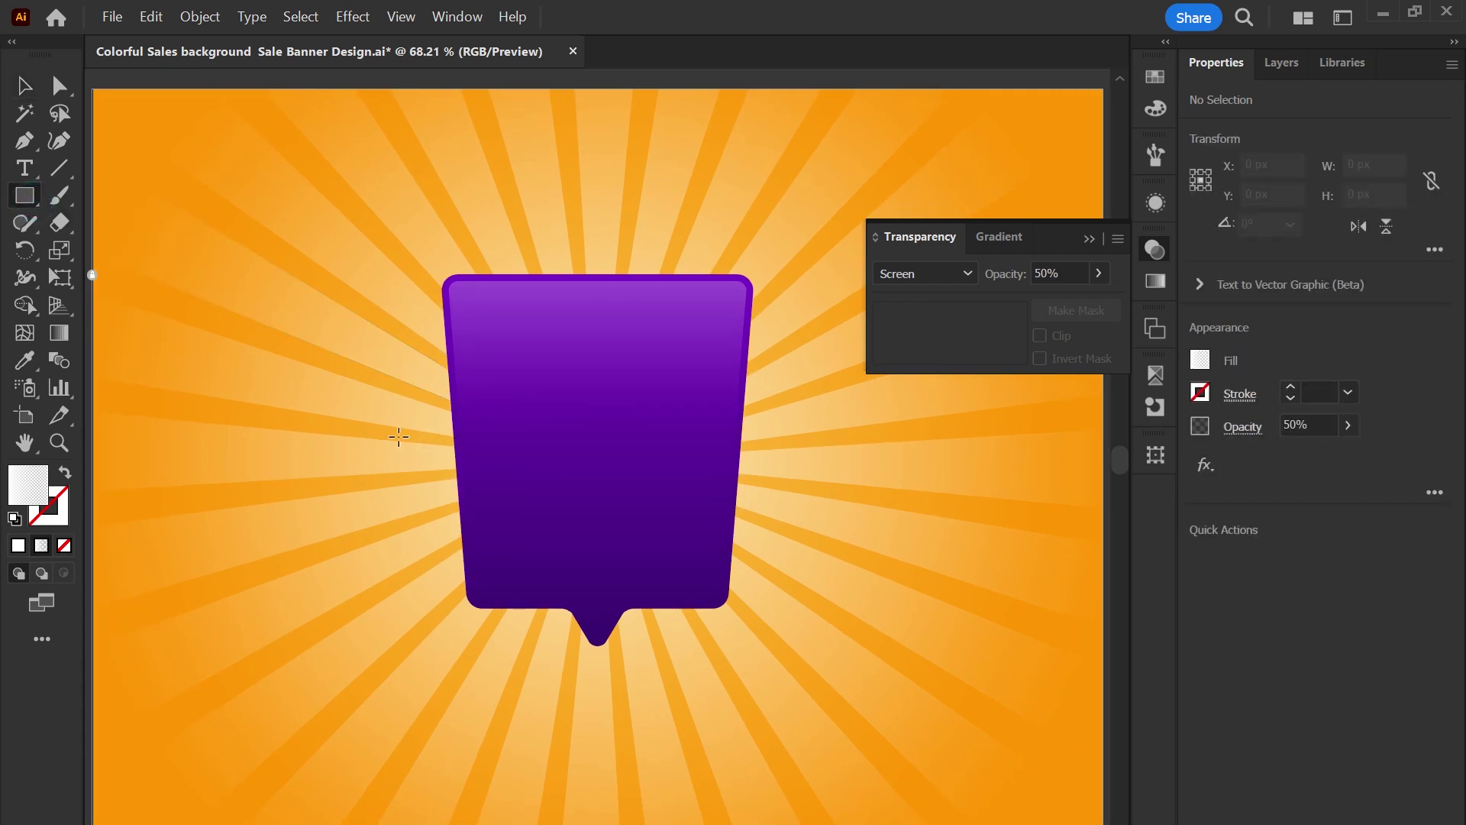
pyautogui.moveTo(404, 426); pyautogui.dragTo(815, 500)
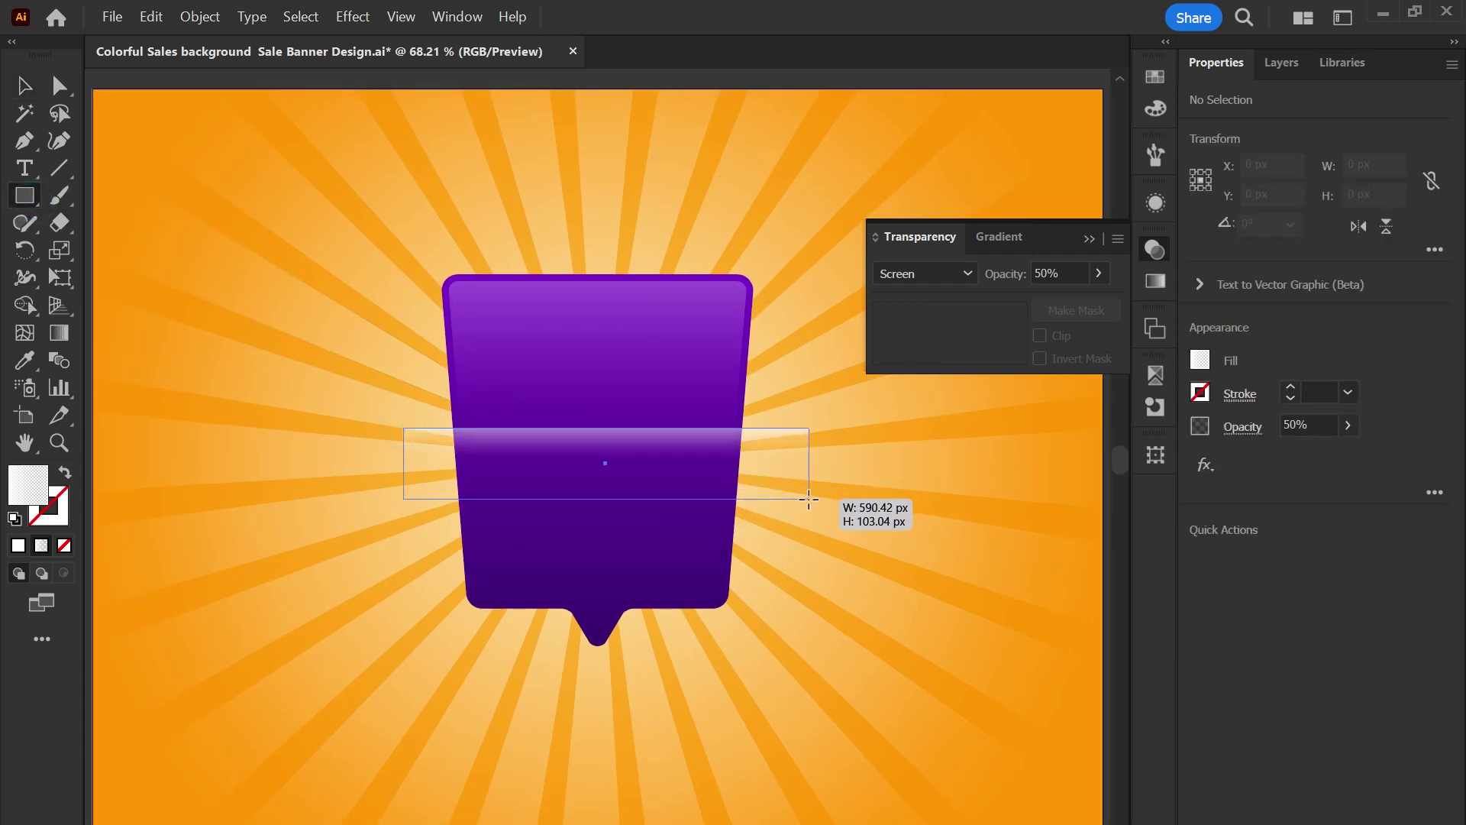
pyautogui.press('z')
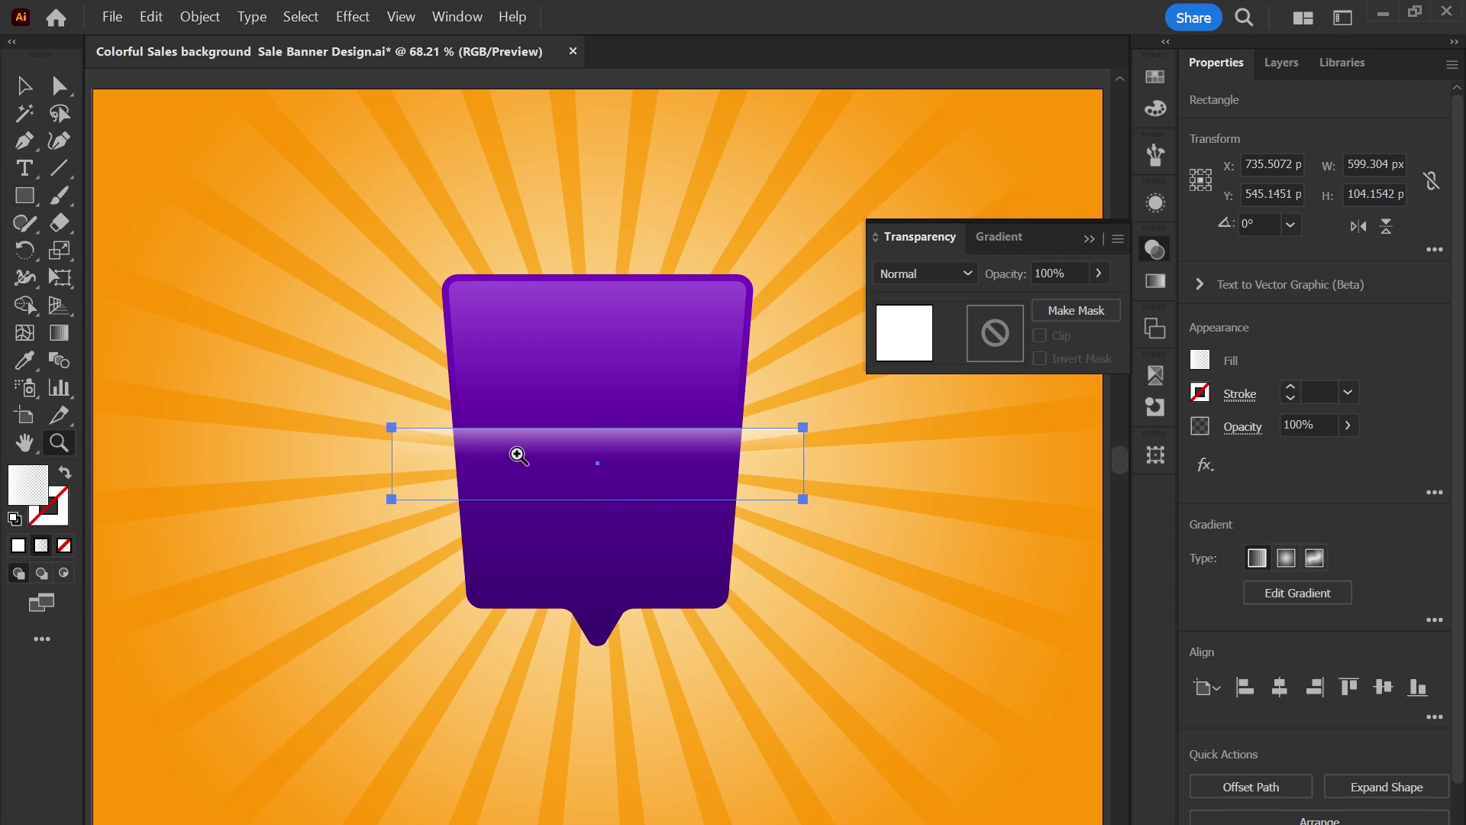
pyautogui.moveTo(510, 453); pyautogui.dragTo(582, 553)
pyautogui.press('v')
pyautogui.moveTo(347, 467); pyautogui.dragTo(381, 478)
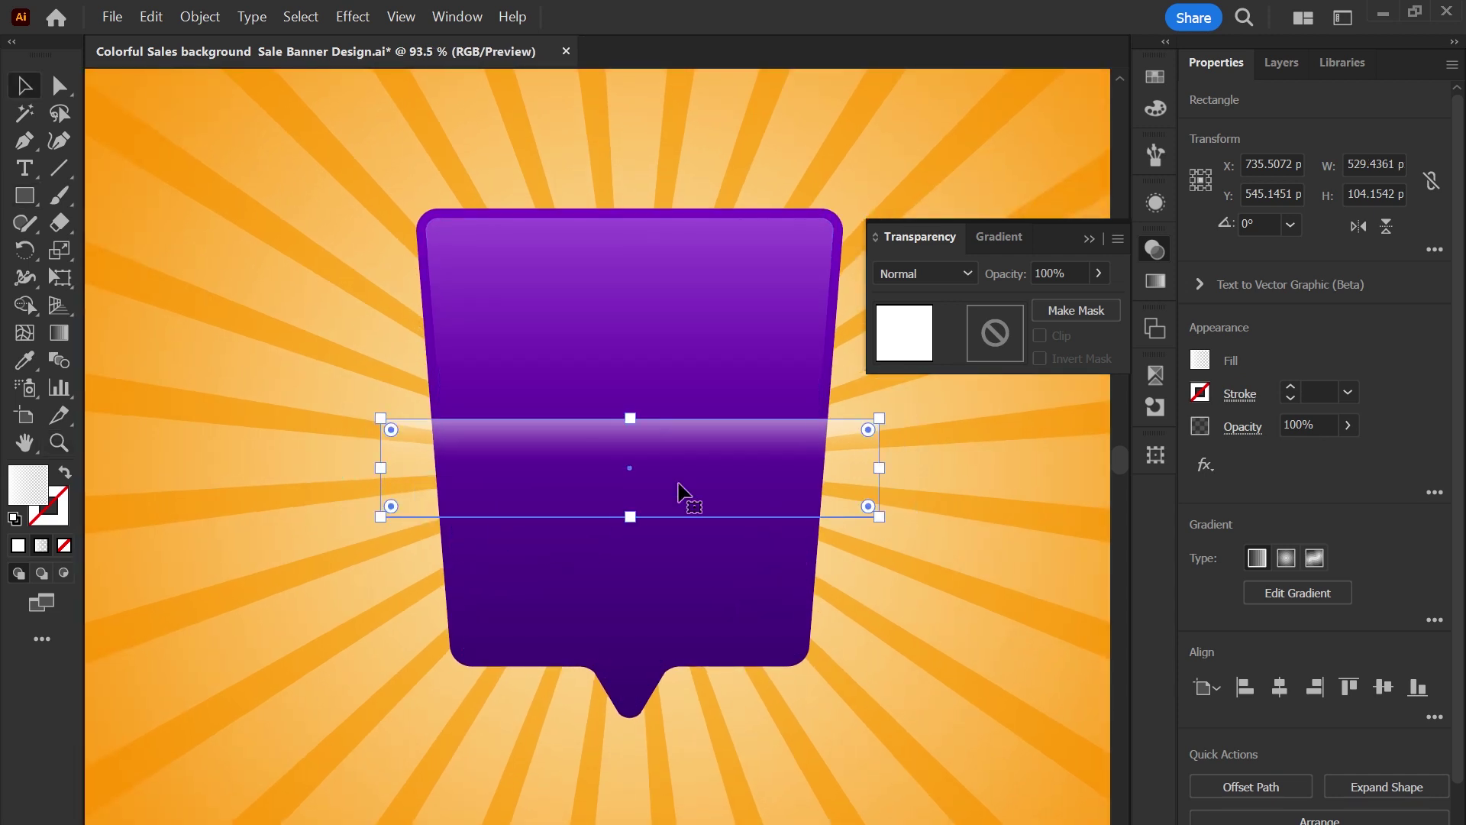
pyautogui.hotkey('ctrl', '-')
pyautogui.hotkey('ctrl', '-')
pyautogui.hotkey('ctrl', '-')
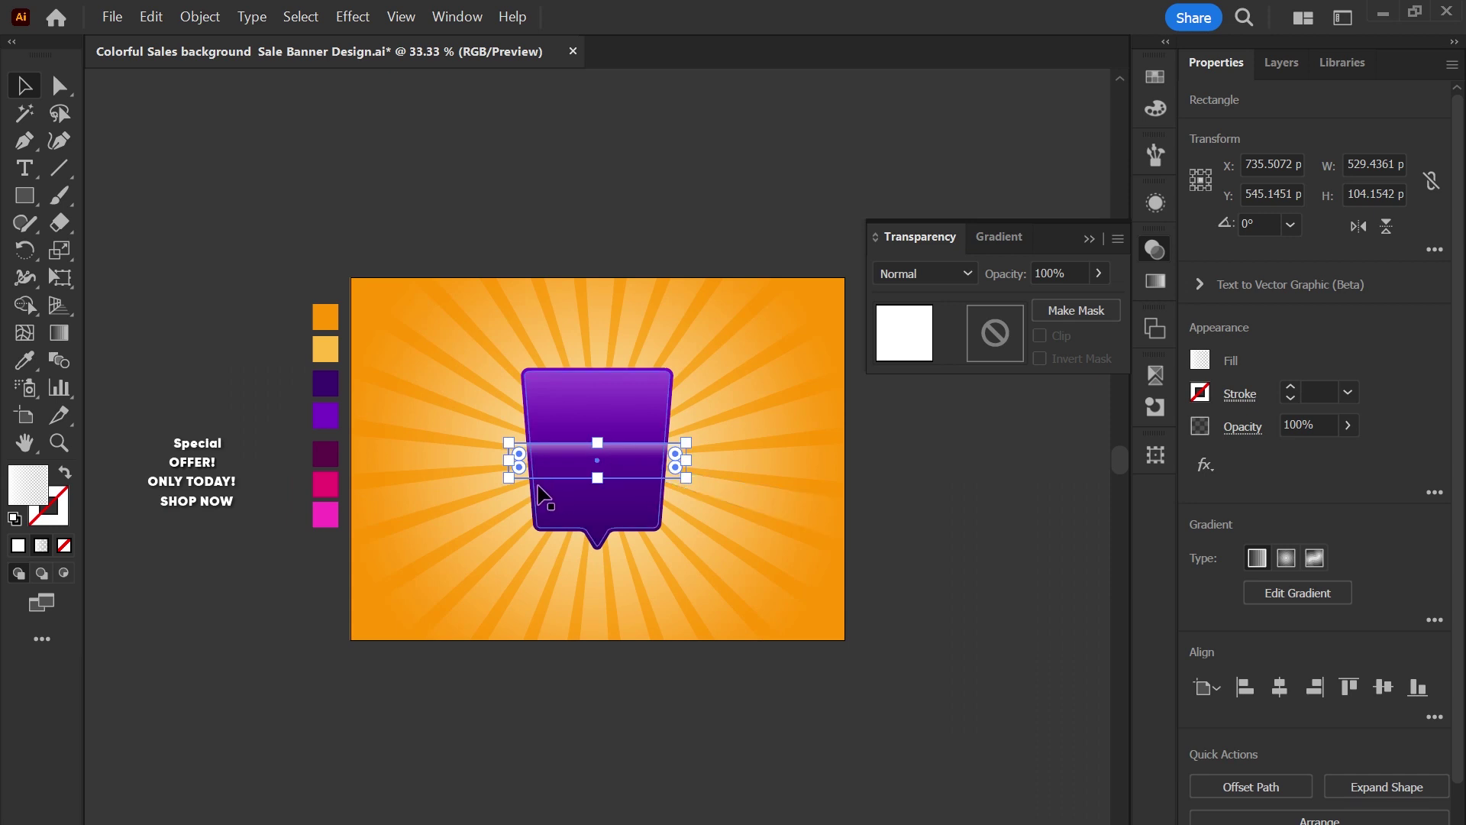
pyautogui.press('i')
pyautogui.click(340, 475)
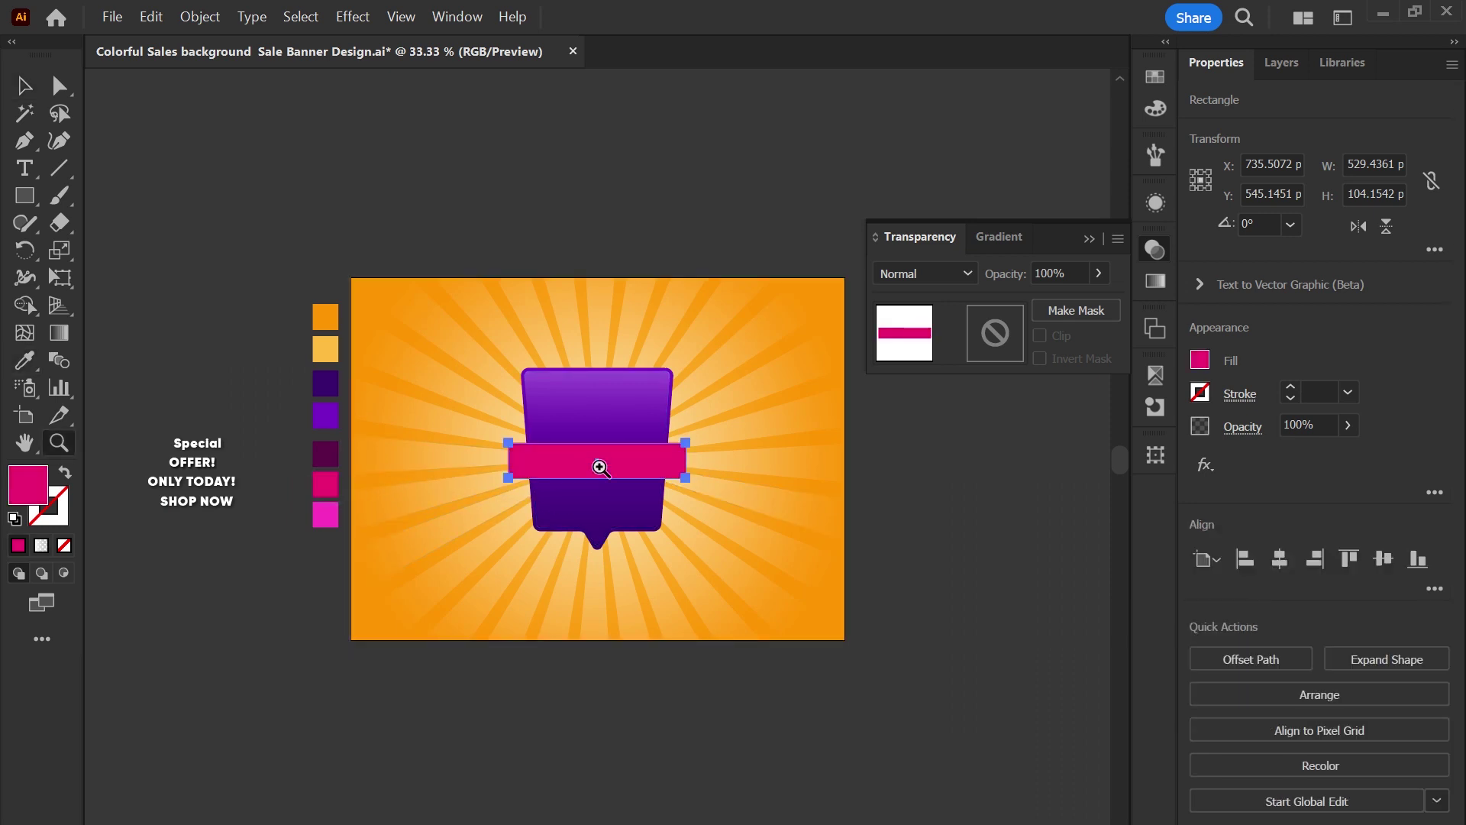
pyautogui.scroll(5, 586, 402)
# Flare the pink band's top edge outward by scaling its two top corner points.
pyautogui.press('a')
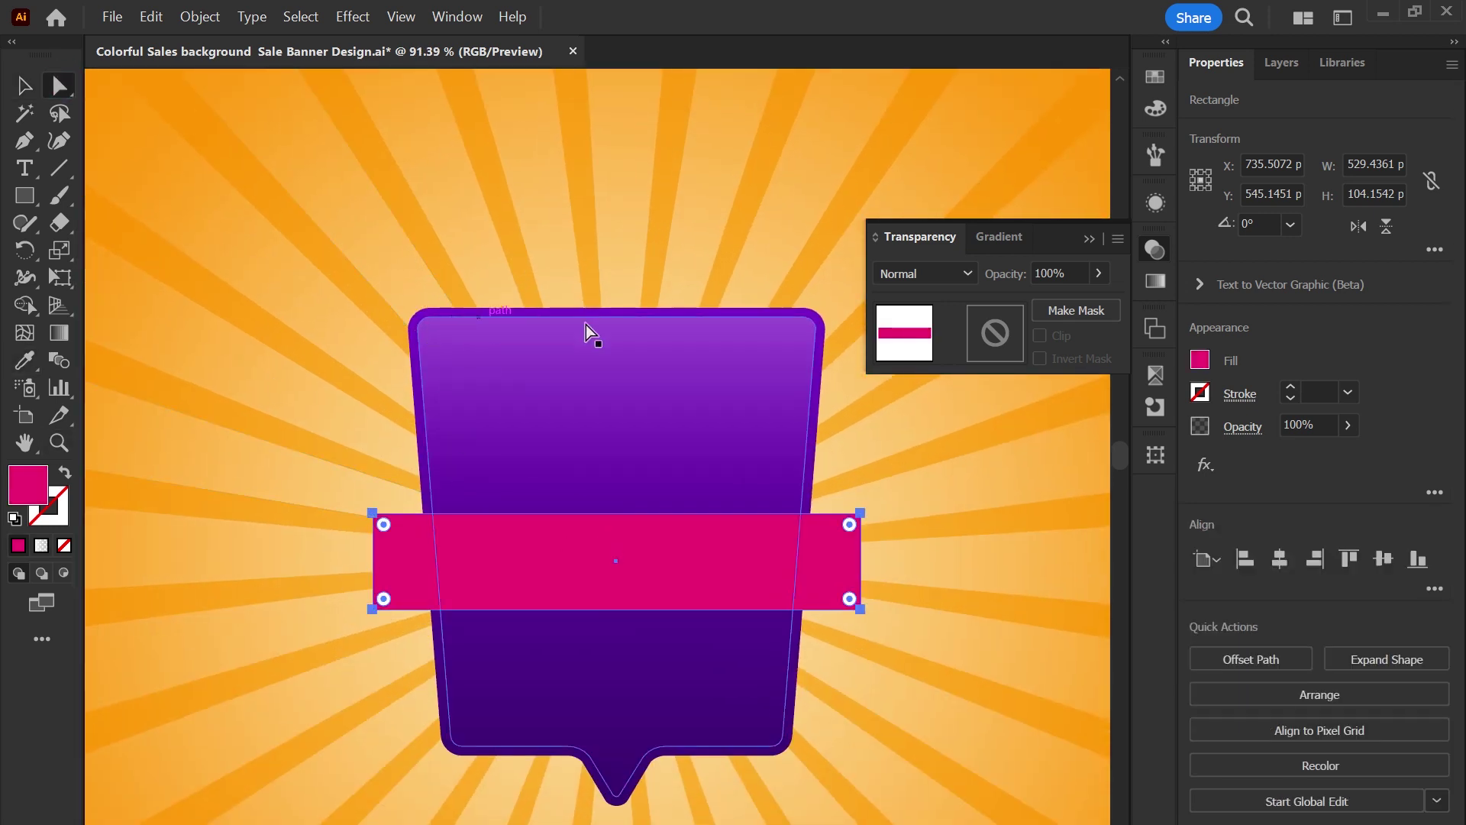
pyautogui.click(373, 513)
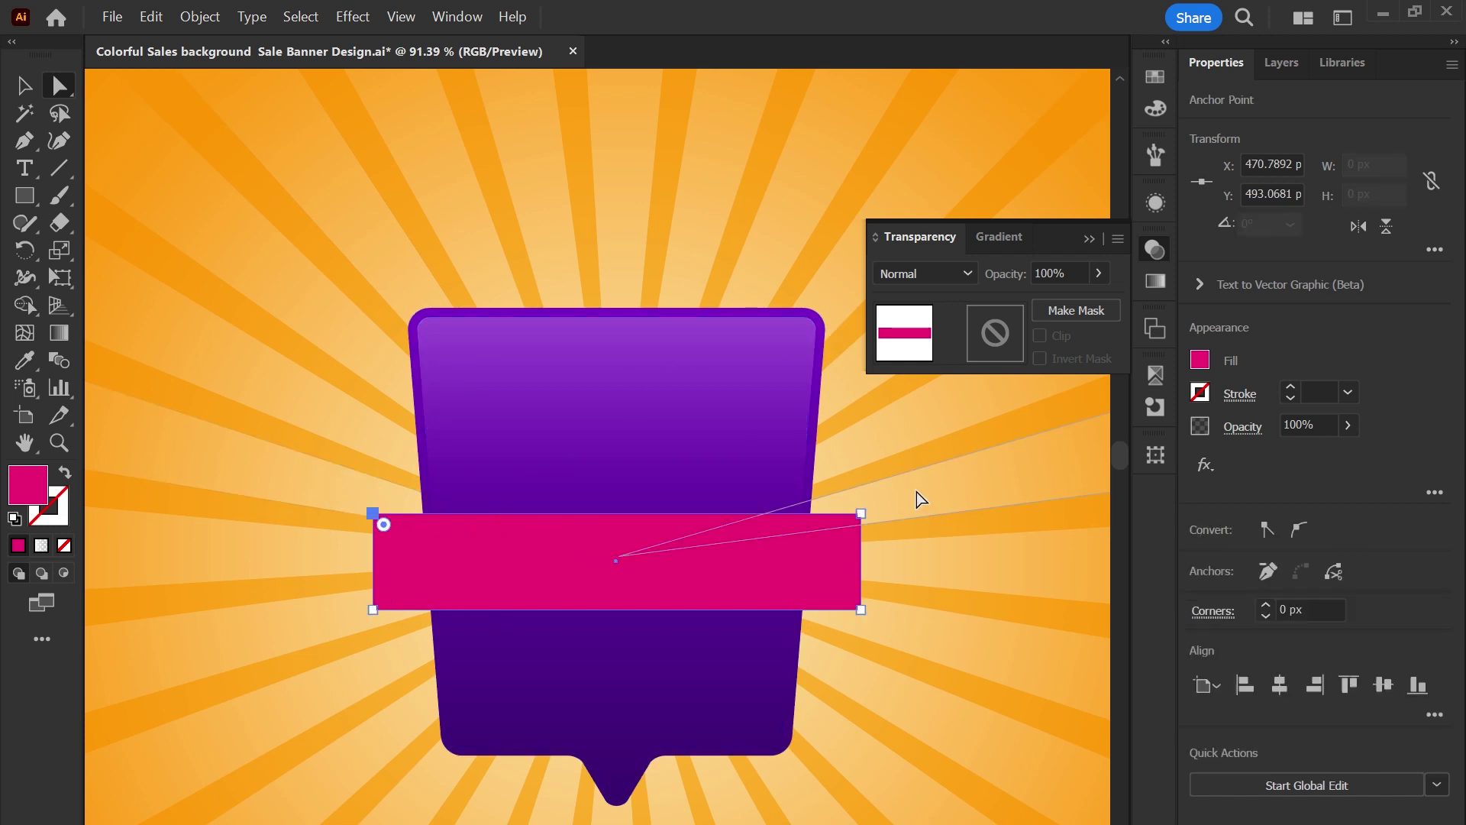
pyautogui.keyDown('shift'); pyautogui.click(859, 522); pyautogui.keyUp('shift')
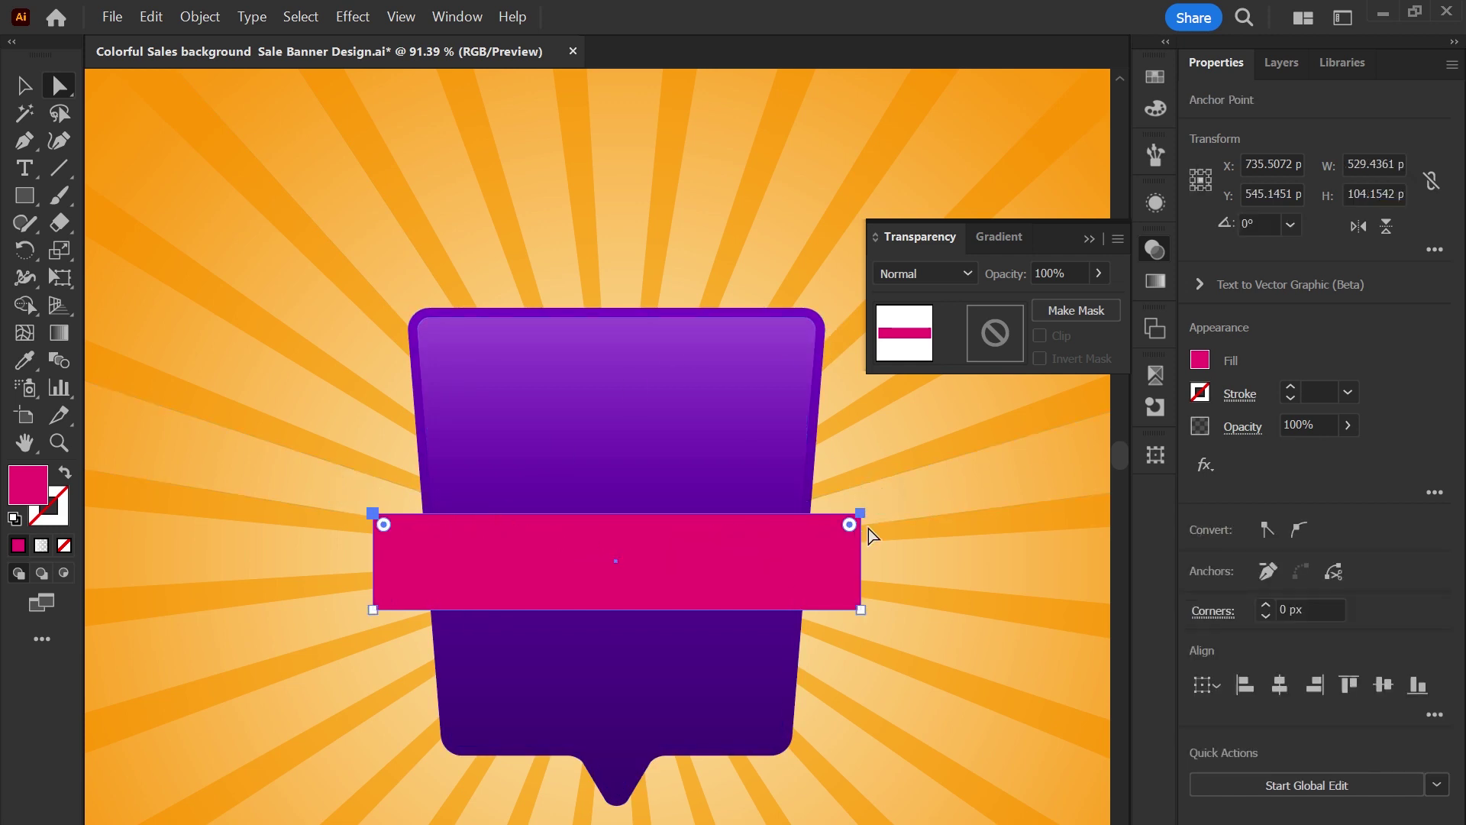
pyautogui.click(64, 254)
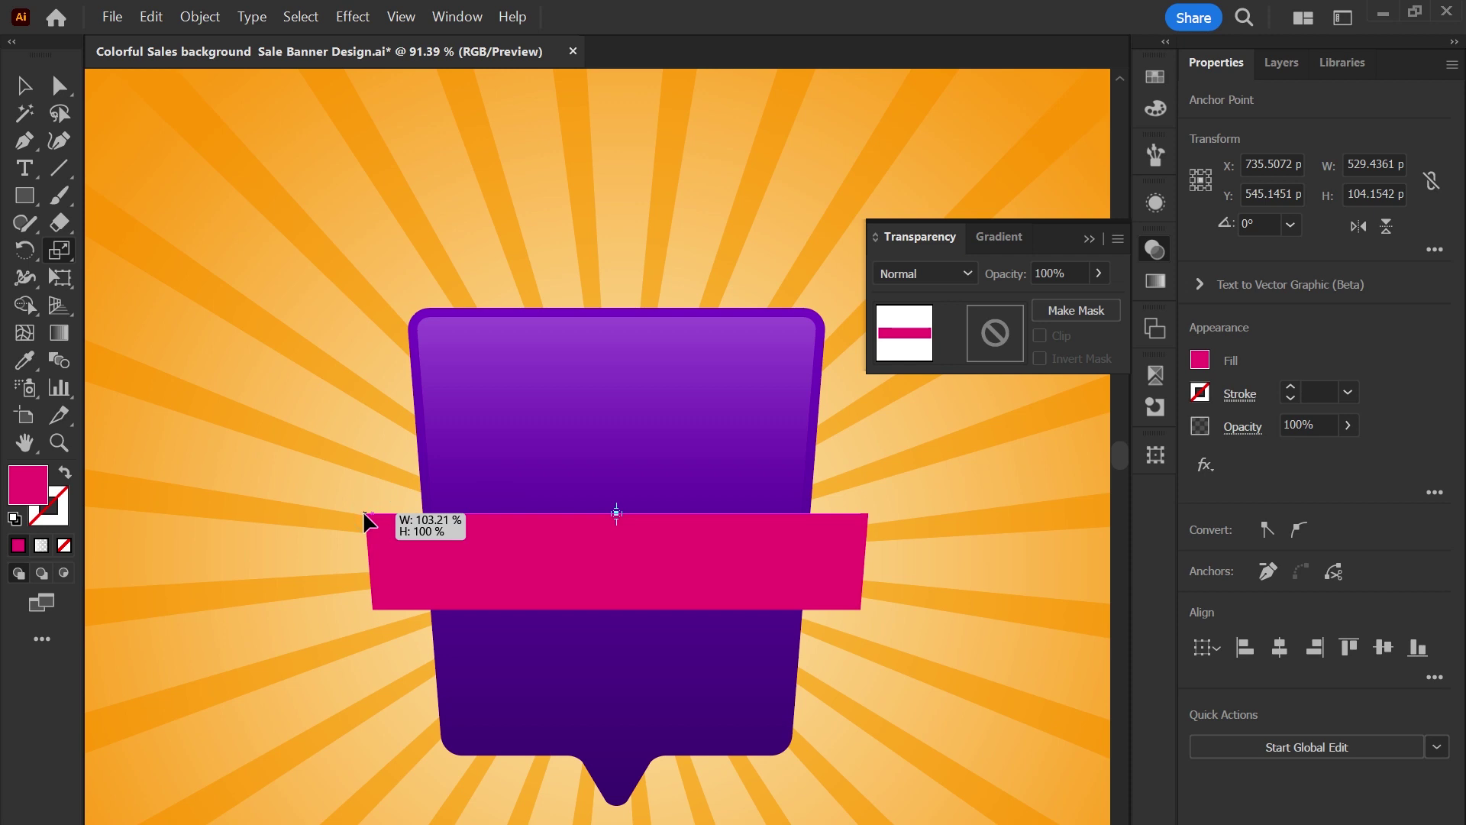
pyautogui.moveTo(373, 513); pyautogui.dragTo(355, 513)
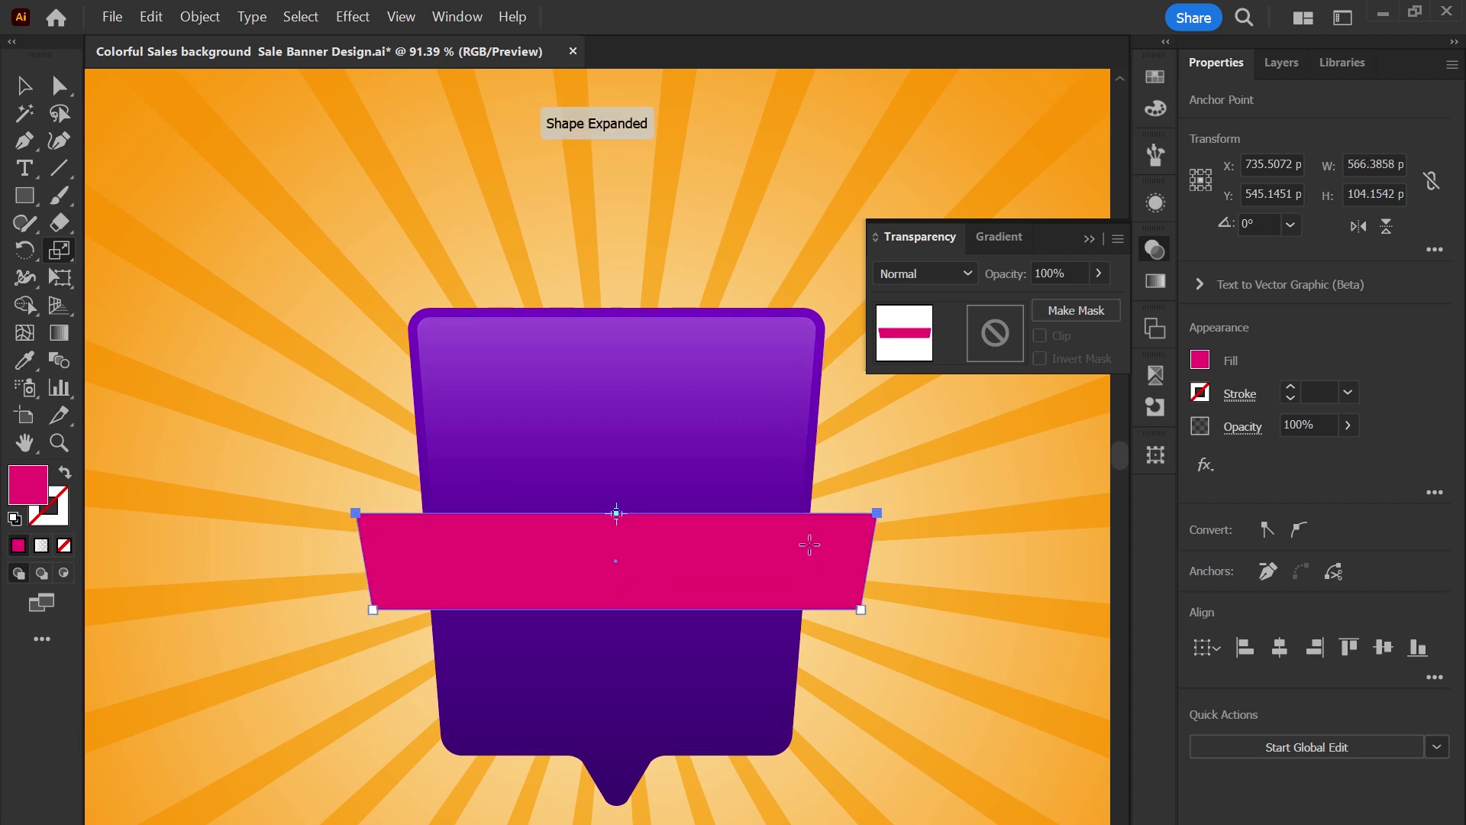
pyautogui.click(25, 86)
pyautogui.moveTo(878, 561); pyautogui.dragTo(849, 563)
pyautogui.hotkey('ctrl', 'z')
pyautogui.hotkey('ctrl', 'z')
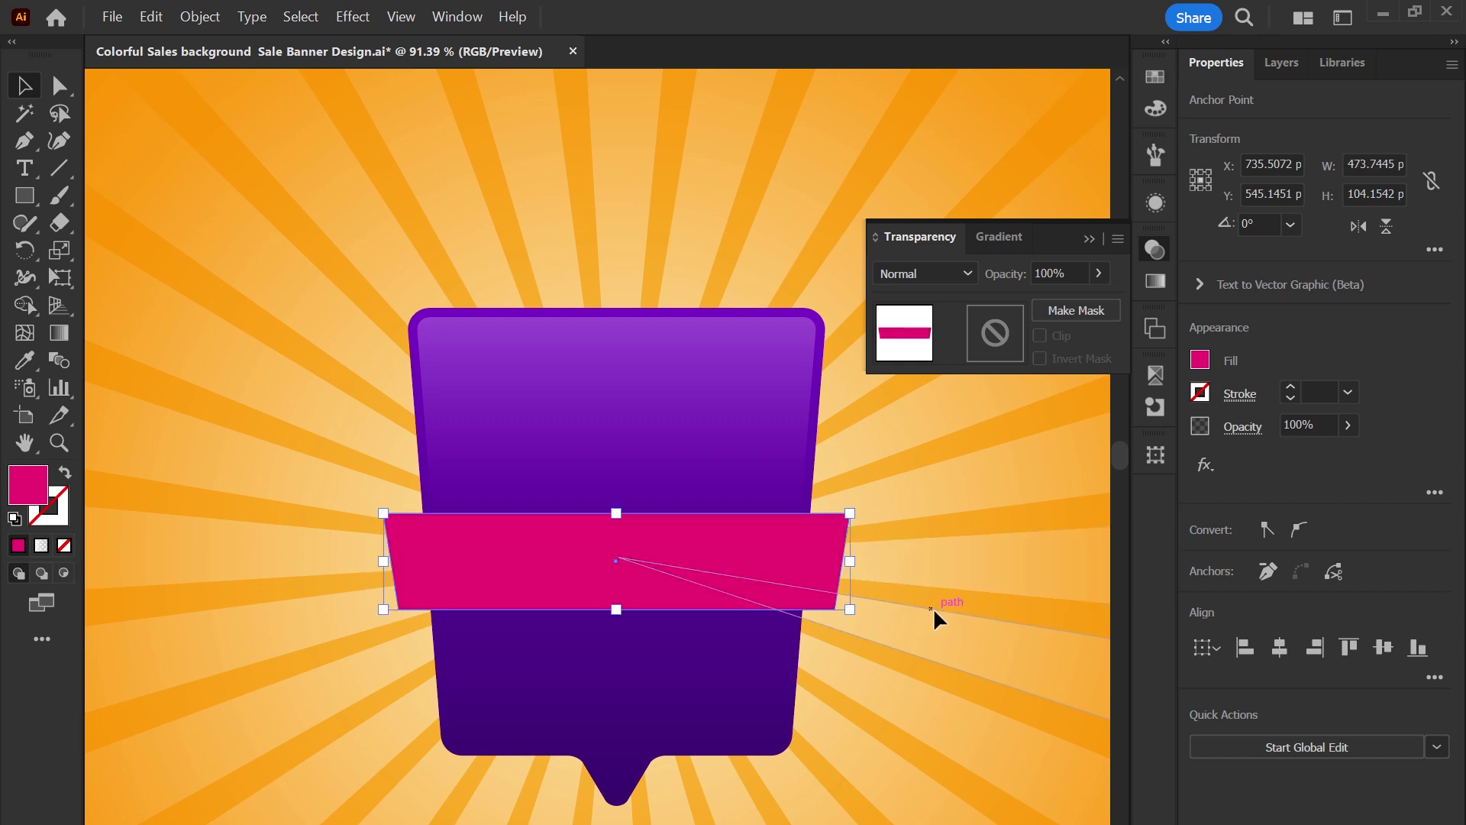
pyautogui.scroll(2, 909, 619)
# Round the band's bottom corners and place a copy of it just above.
pyautogui.click(248, 672)
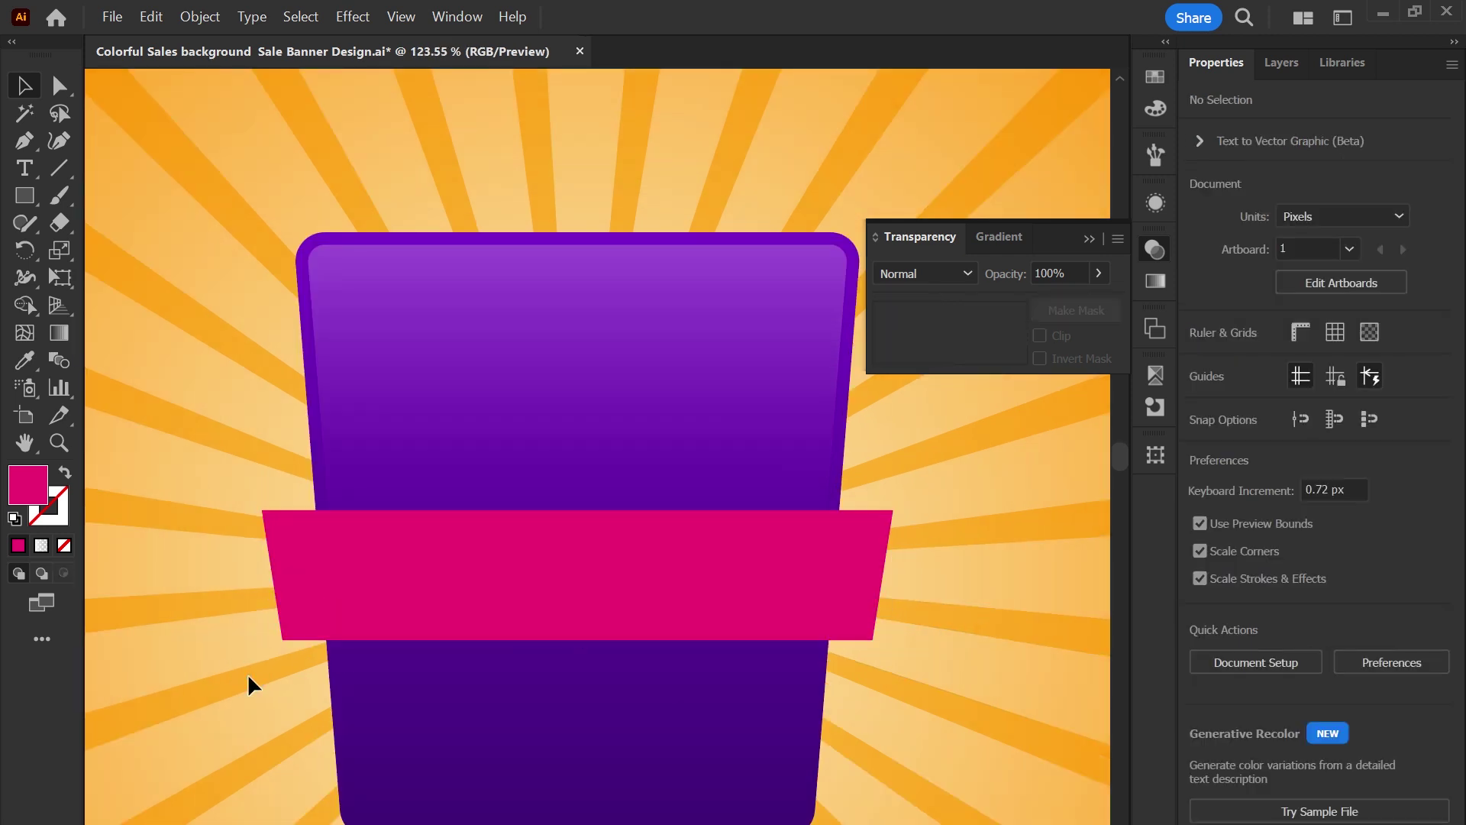
pyautogui.click(317, 620)
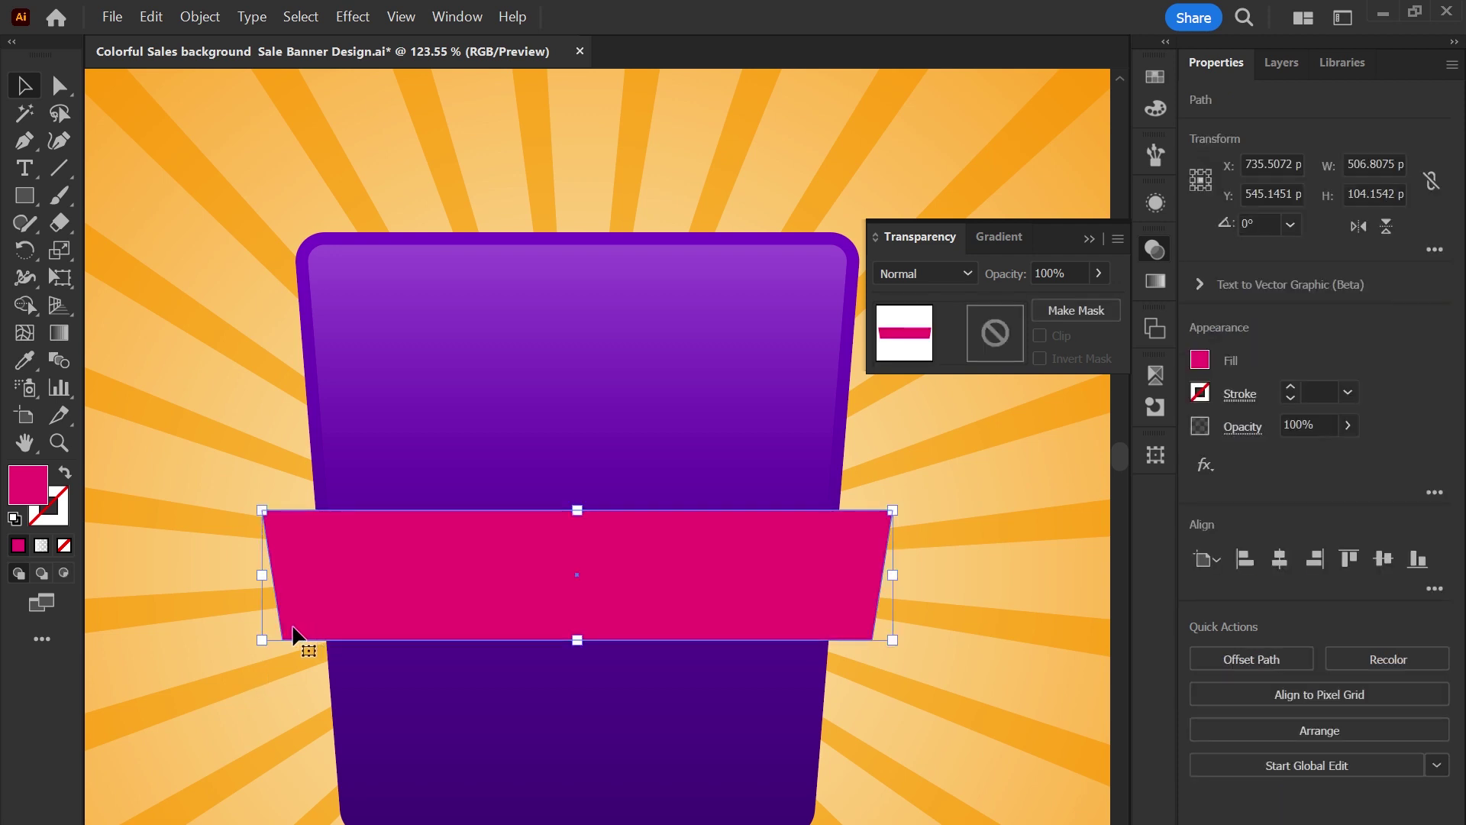
pyautogui.press('a')
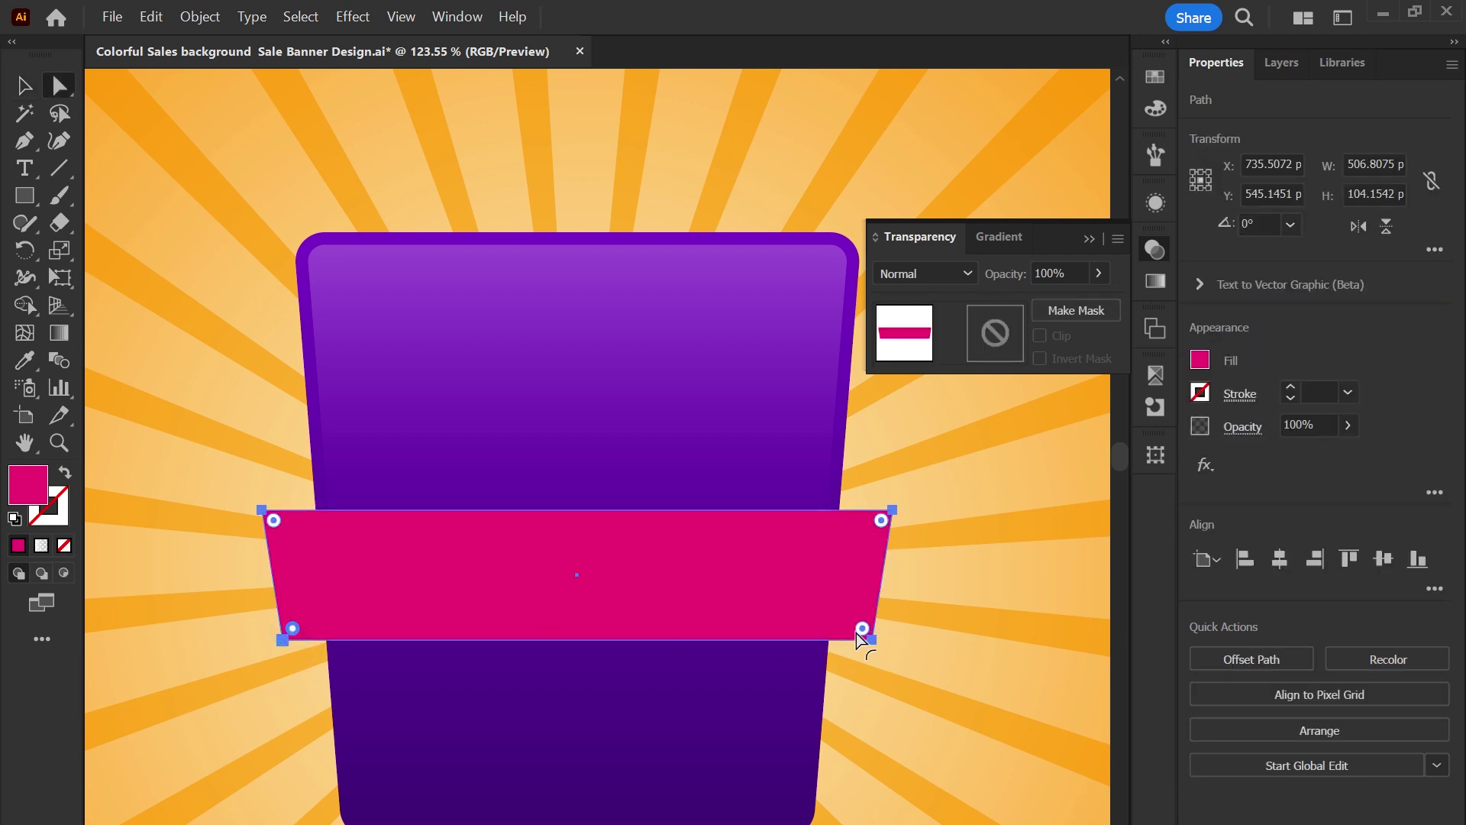
pyautogui.moveTo(862, 628); pyautogui.dragTo(859, 618)
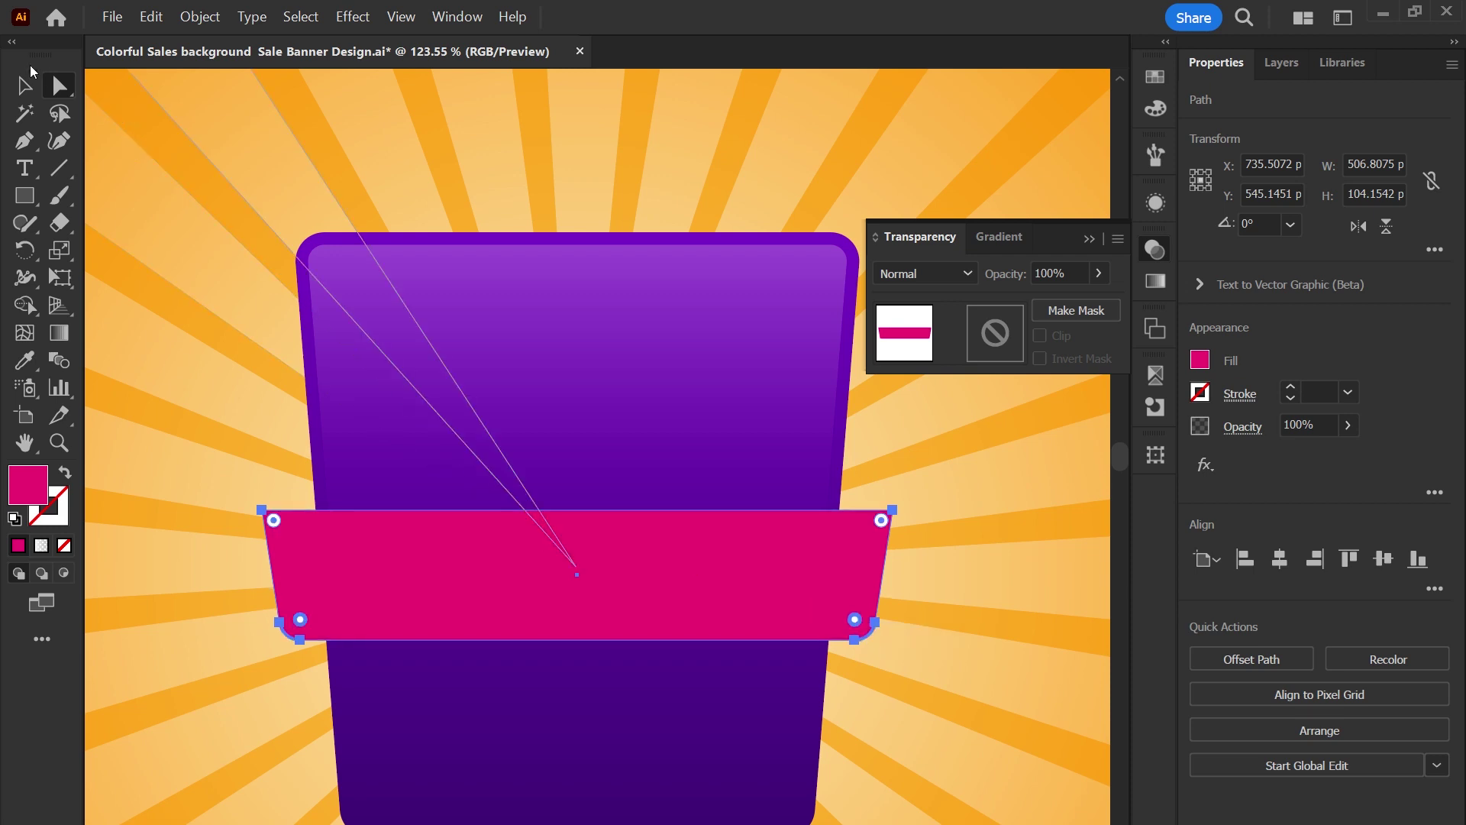
pyautogui.click(26, 85)
pyautogui.moveTo(365, 598); pyautogui.dragTo(370, 499)
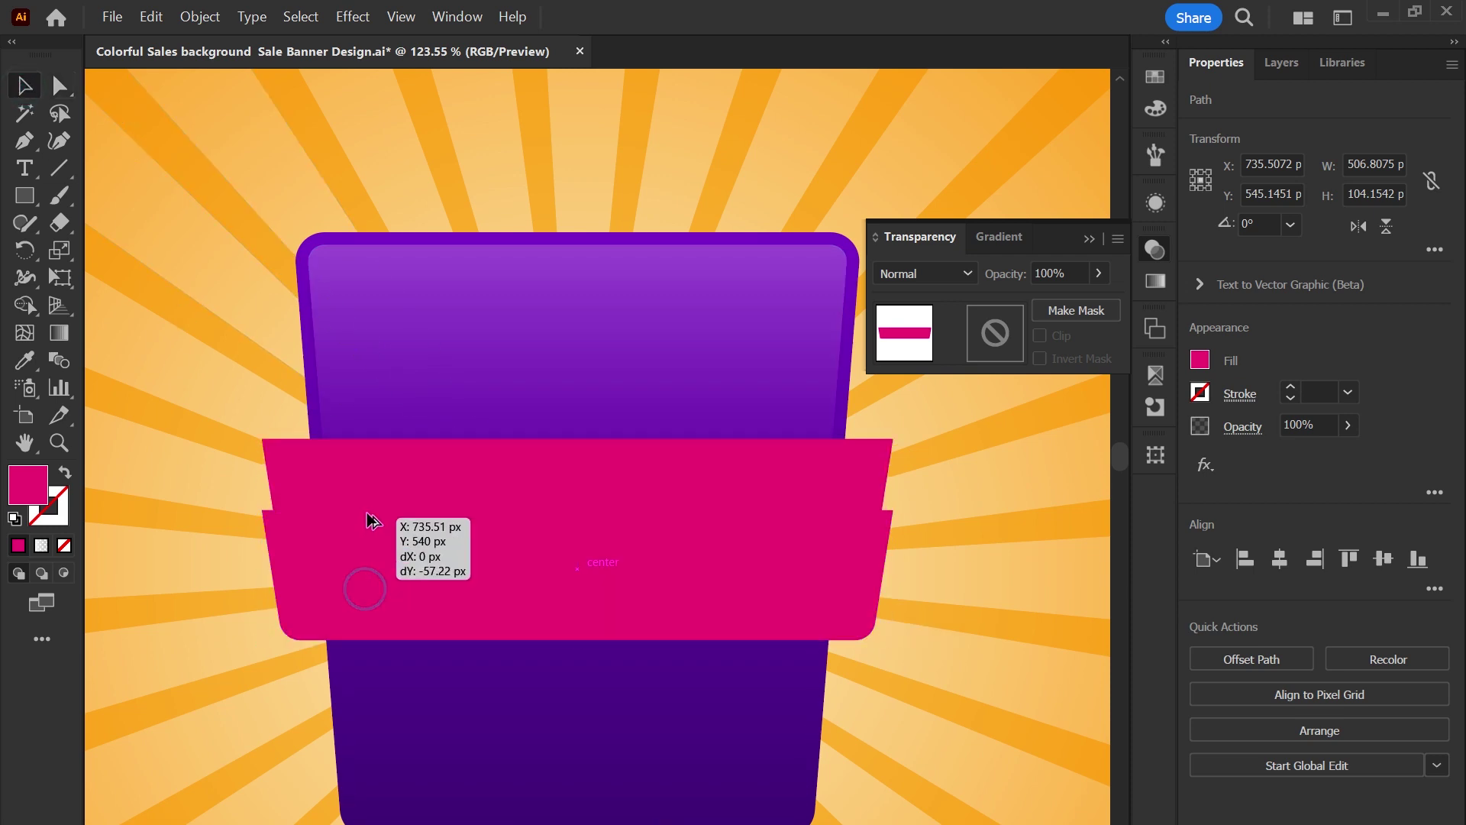
# Colour the band copy cyan, raise it slightly, and subtract it from the pink band with Minus Front.
pyautogui.click(1155, 76)
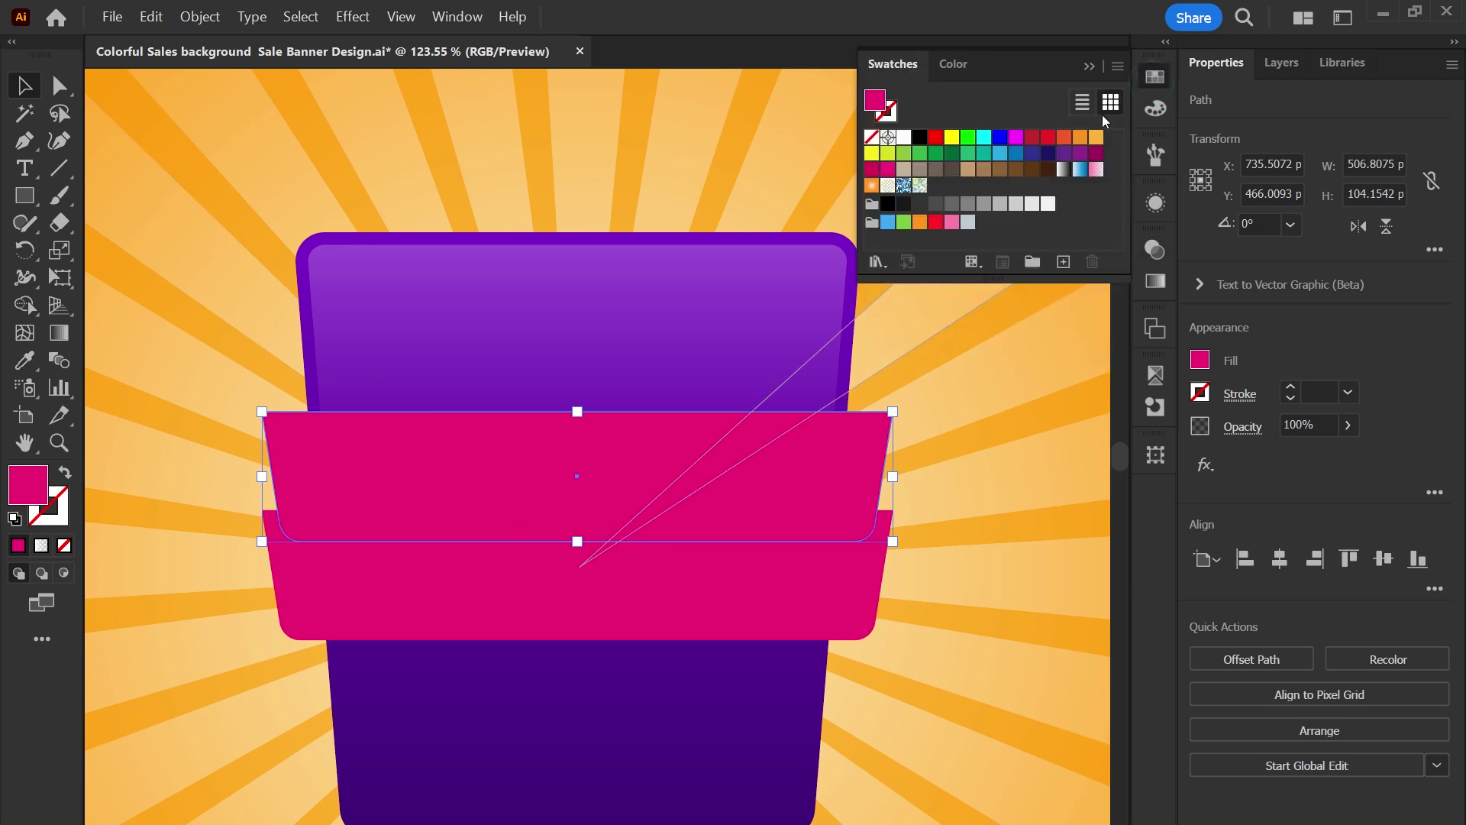
pyautogui.click(985, 142)
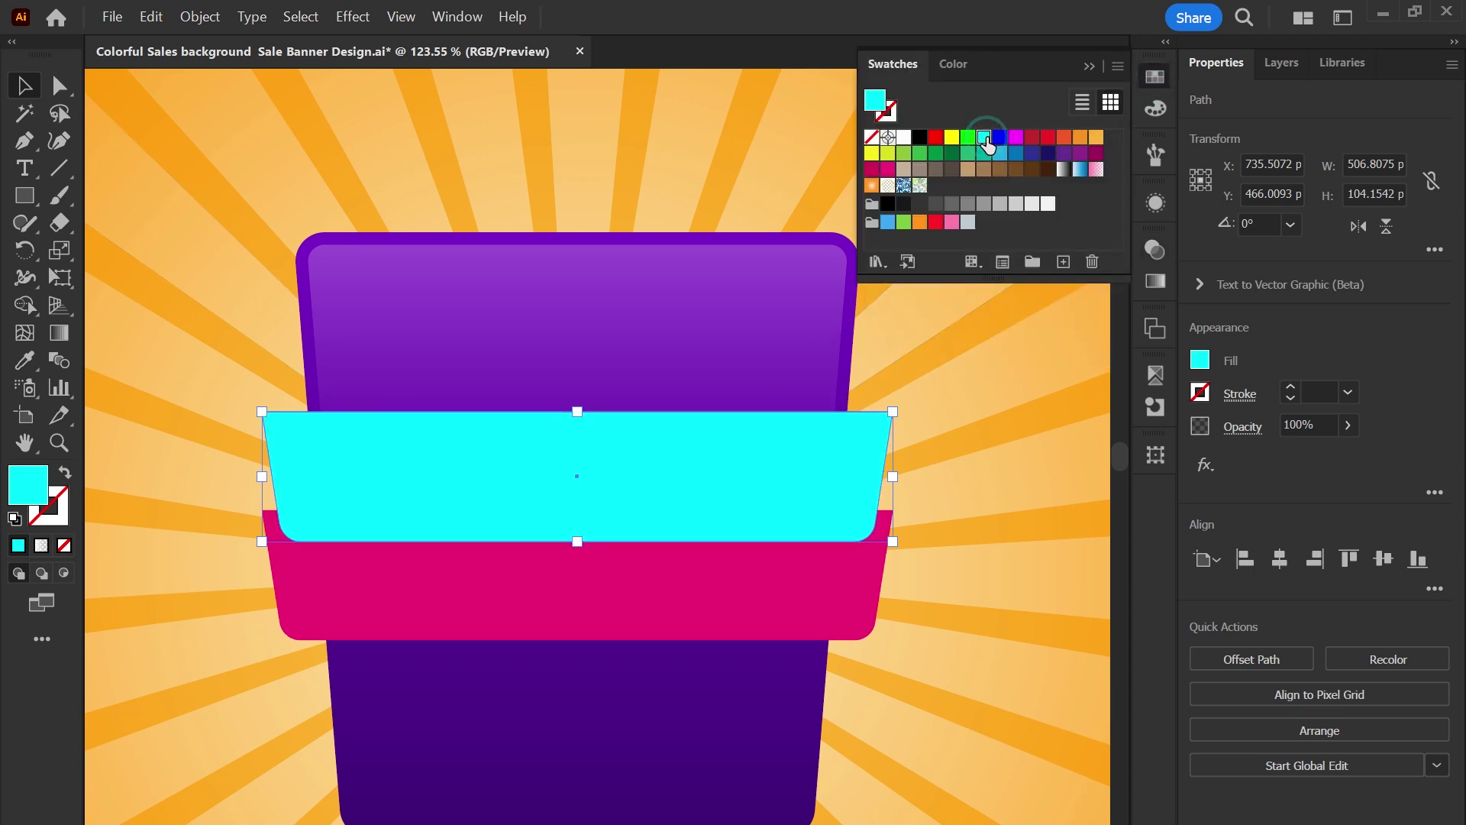
pyautogui.moveTo(826, 488)
pyautogui.mouseDown()
pyautogui.moveTo(826, 469)
pyautogui.moveTo(915, 456)
pyautogui.mouseUp()
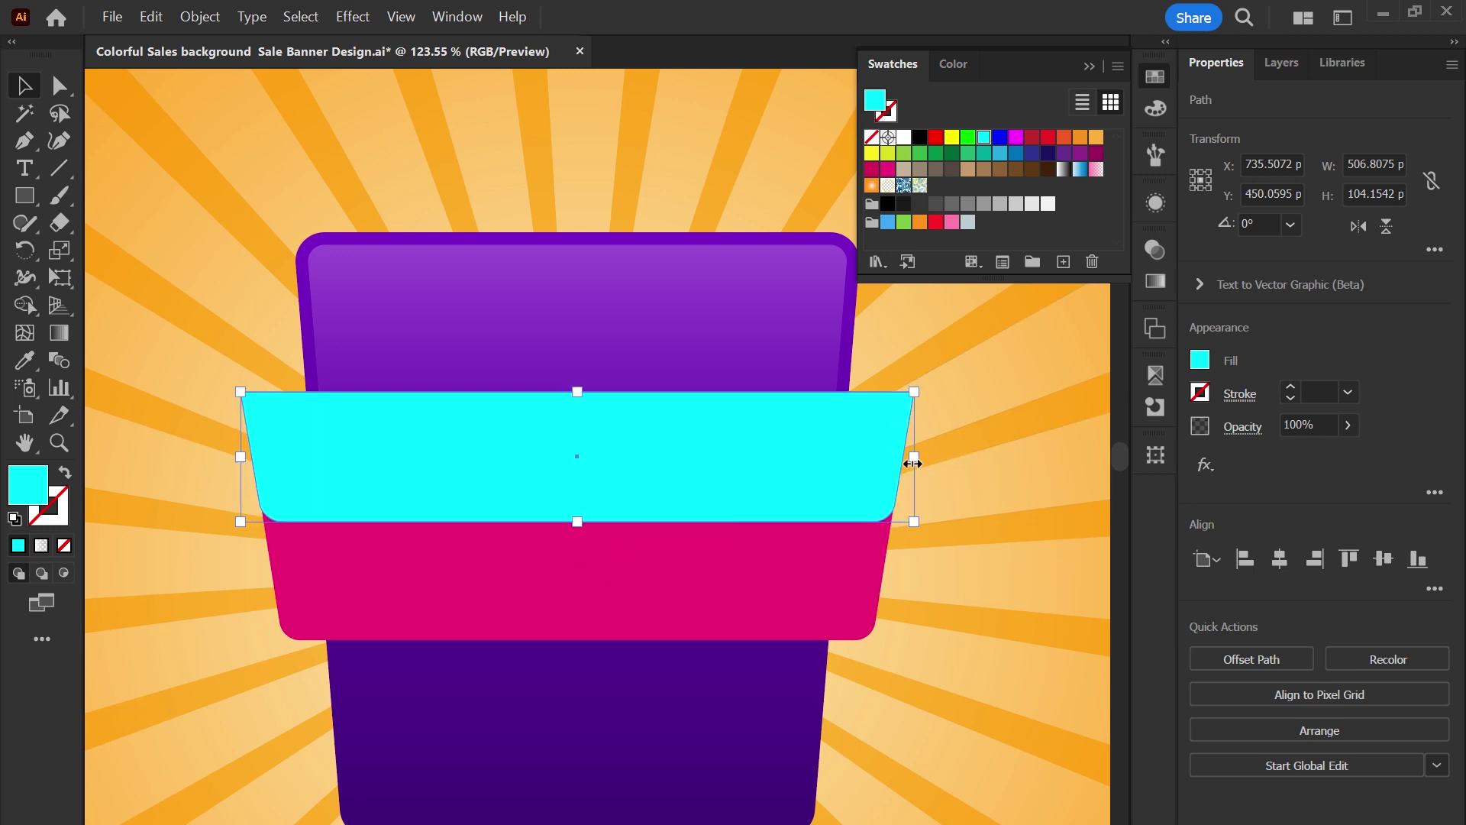
pyautogui.keyDown('shift'); pyautogui.click(313, 589); pyautogui.keyUp('shift')
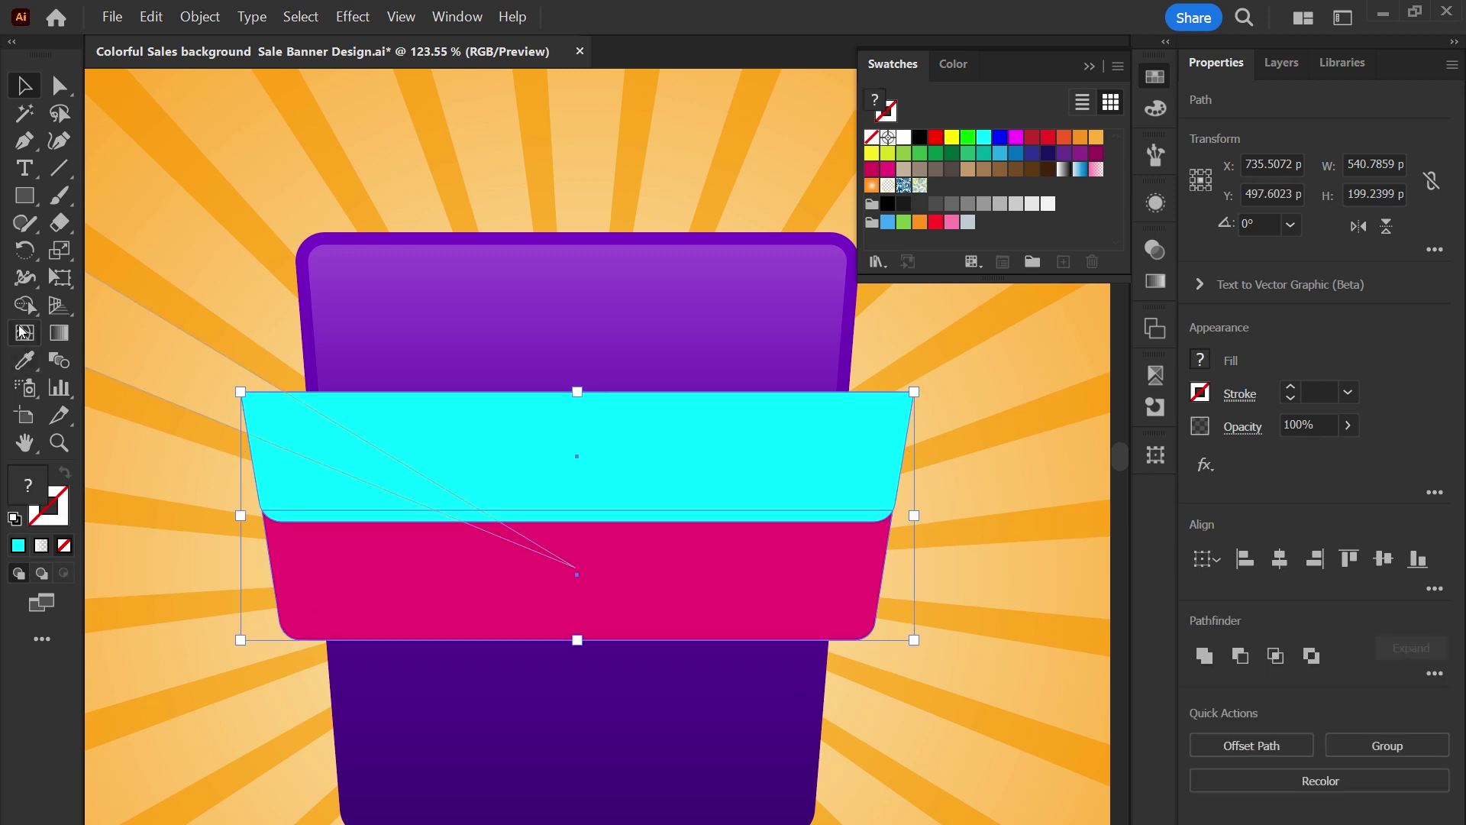
pyautogui.click(25, 309)
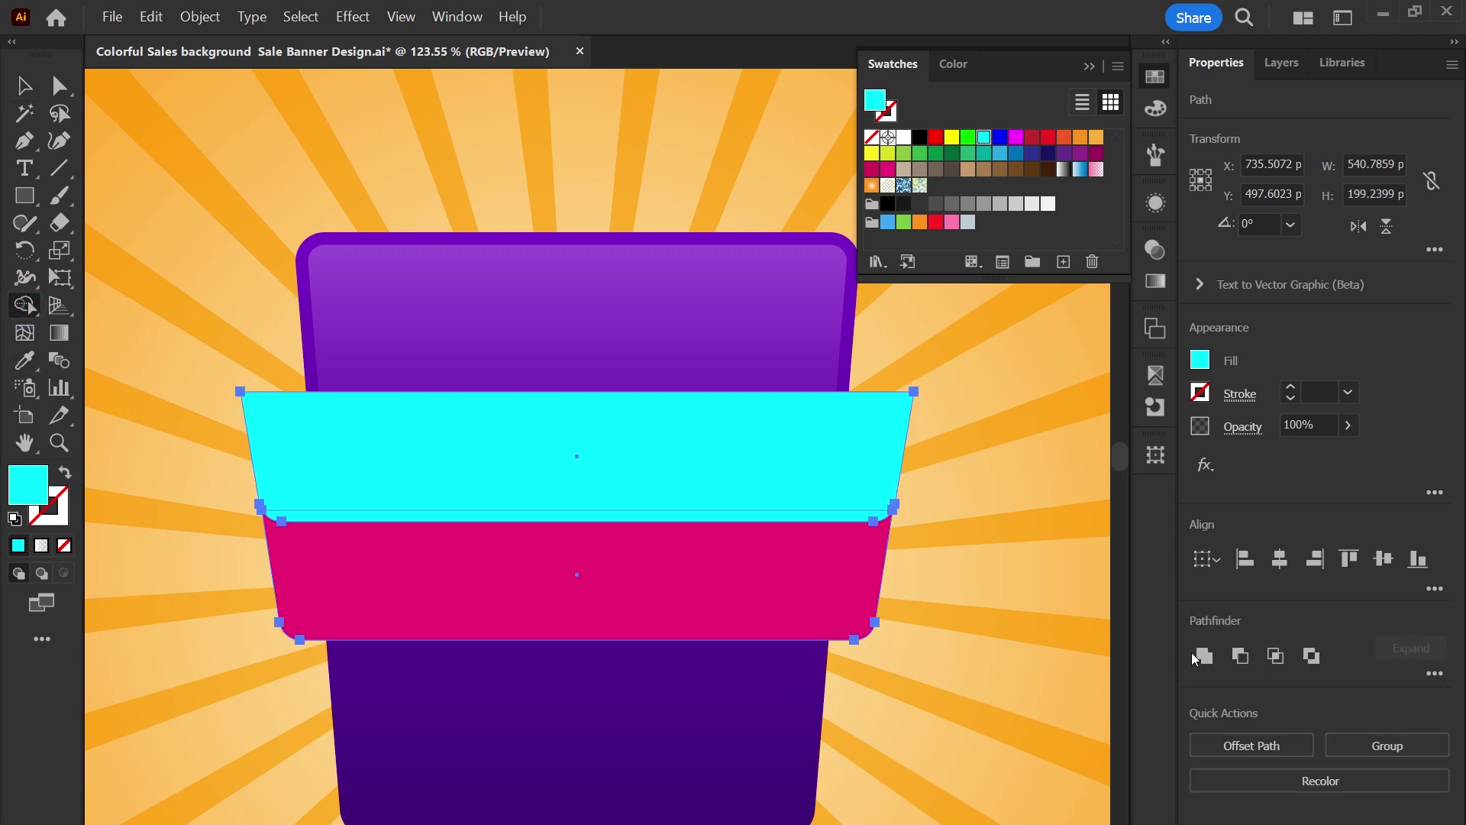
pyautogui.click(1242, 656)
pyautogui.press('v')
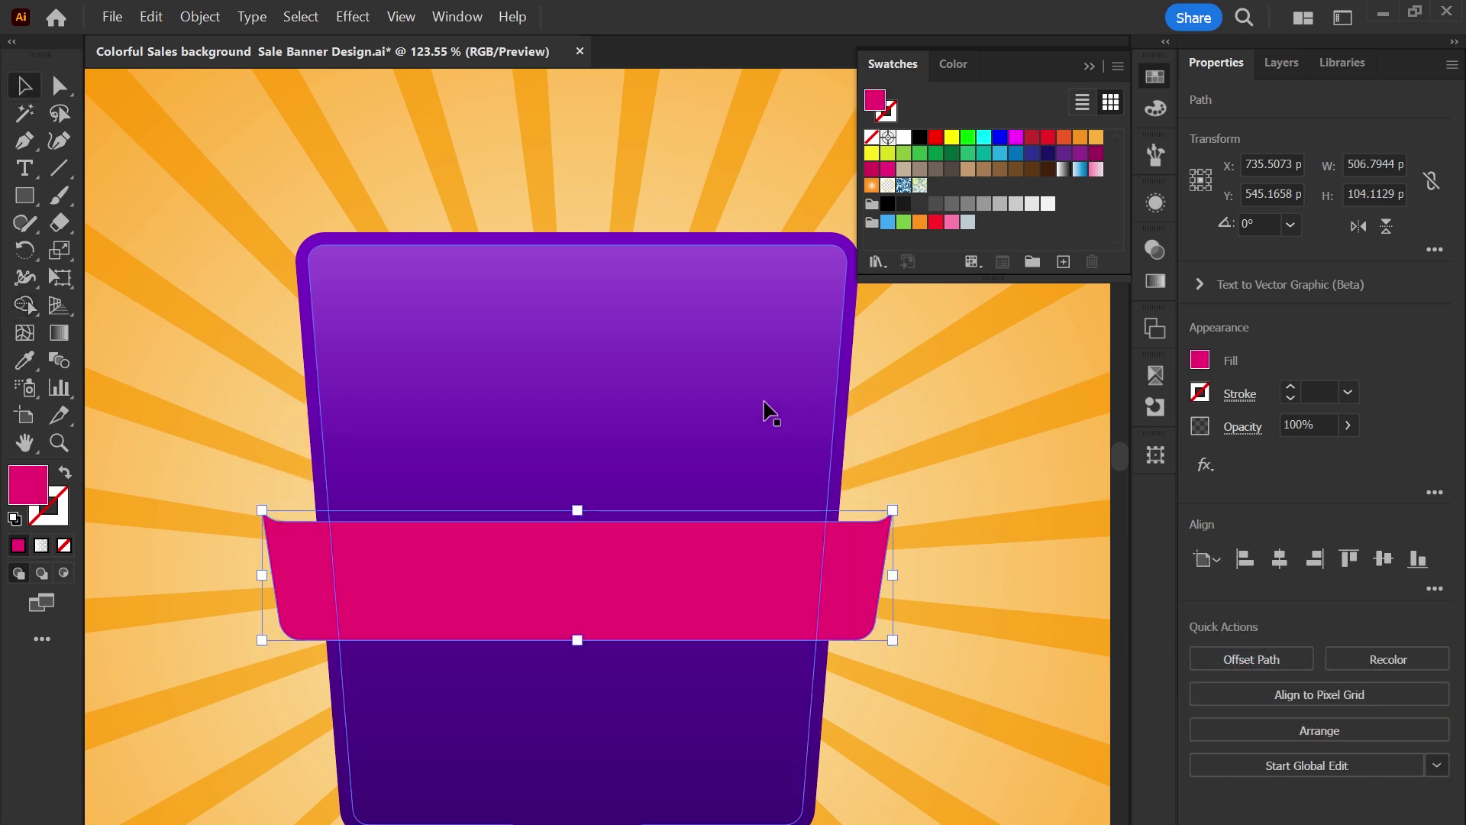
pyautogui.click(950, 576)
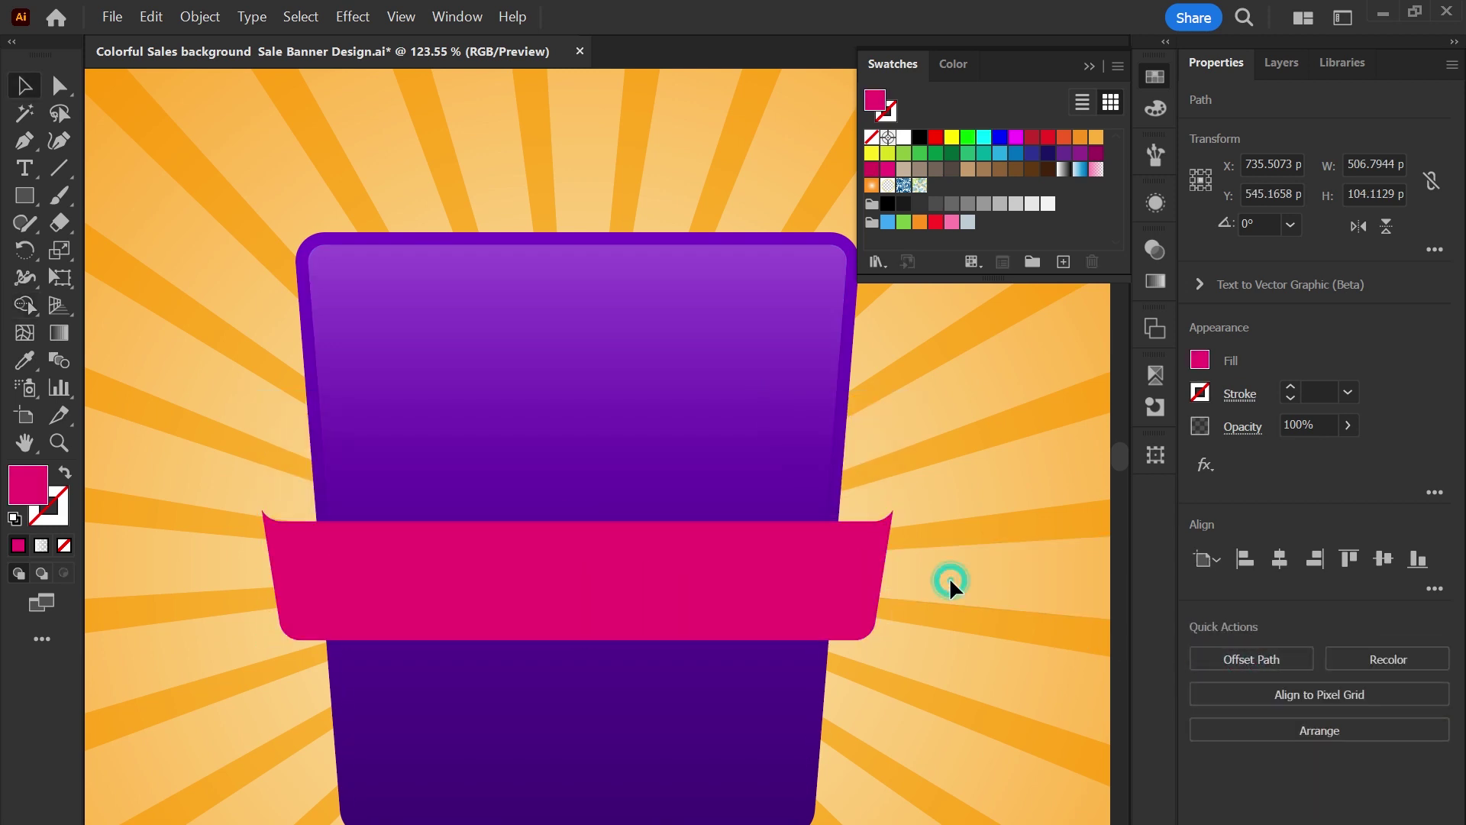
# Draw a small square at the ribbon's left end and darken its pink to Brightness 80.
pyautogui.press('m')
pyautogui.moveTo(430, 639); pyautogui.dragTo(549, 523)
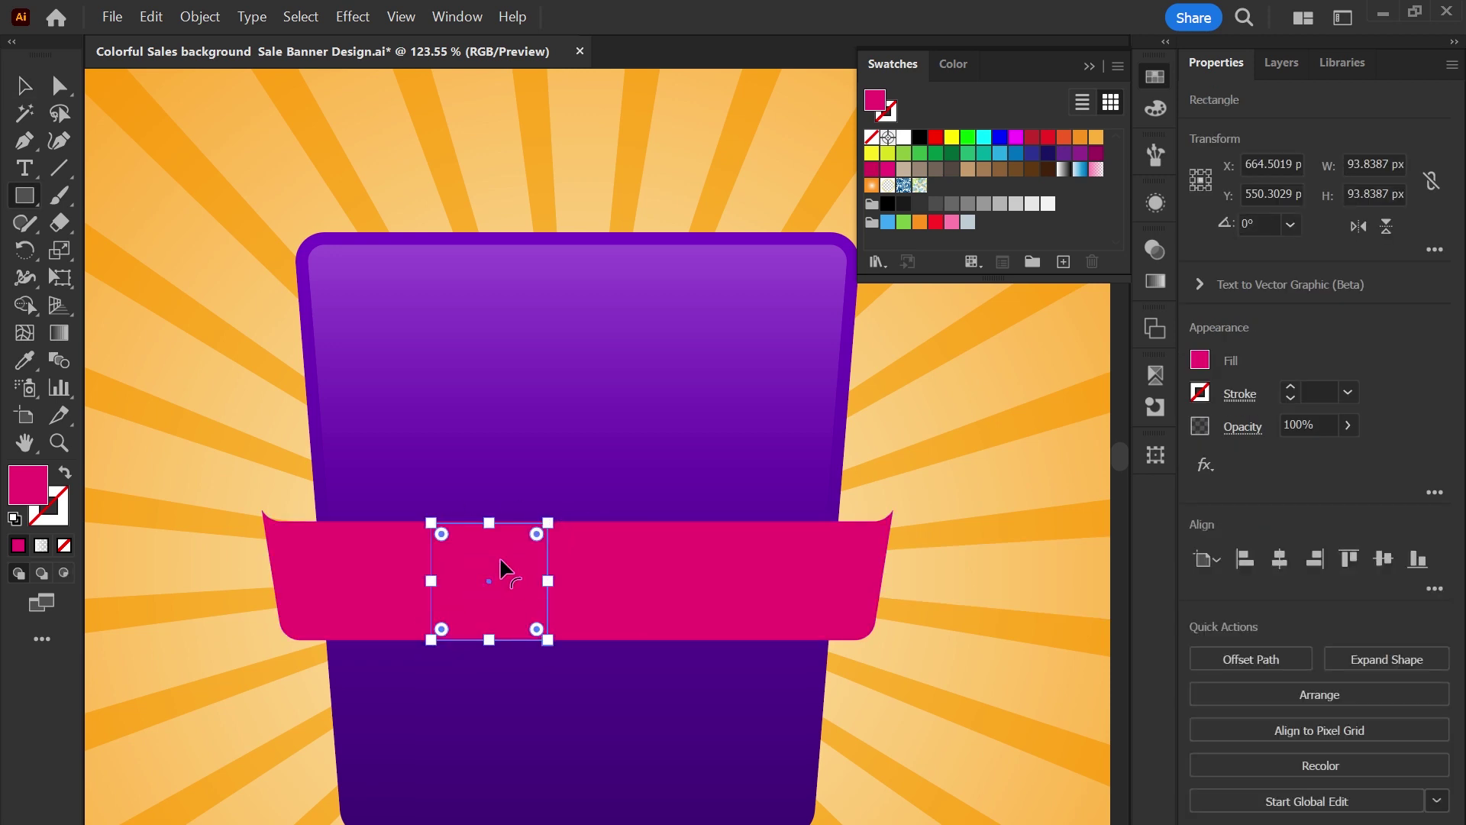
pyautogui.press('v')
pyautogui.moveTo(490, 524); pyautogui.dragTo(331, 527)
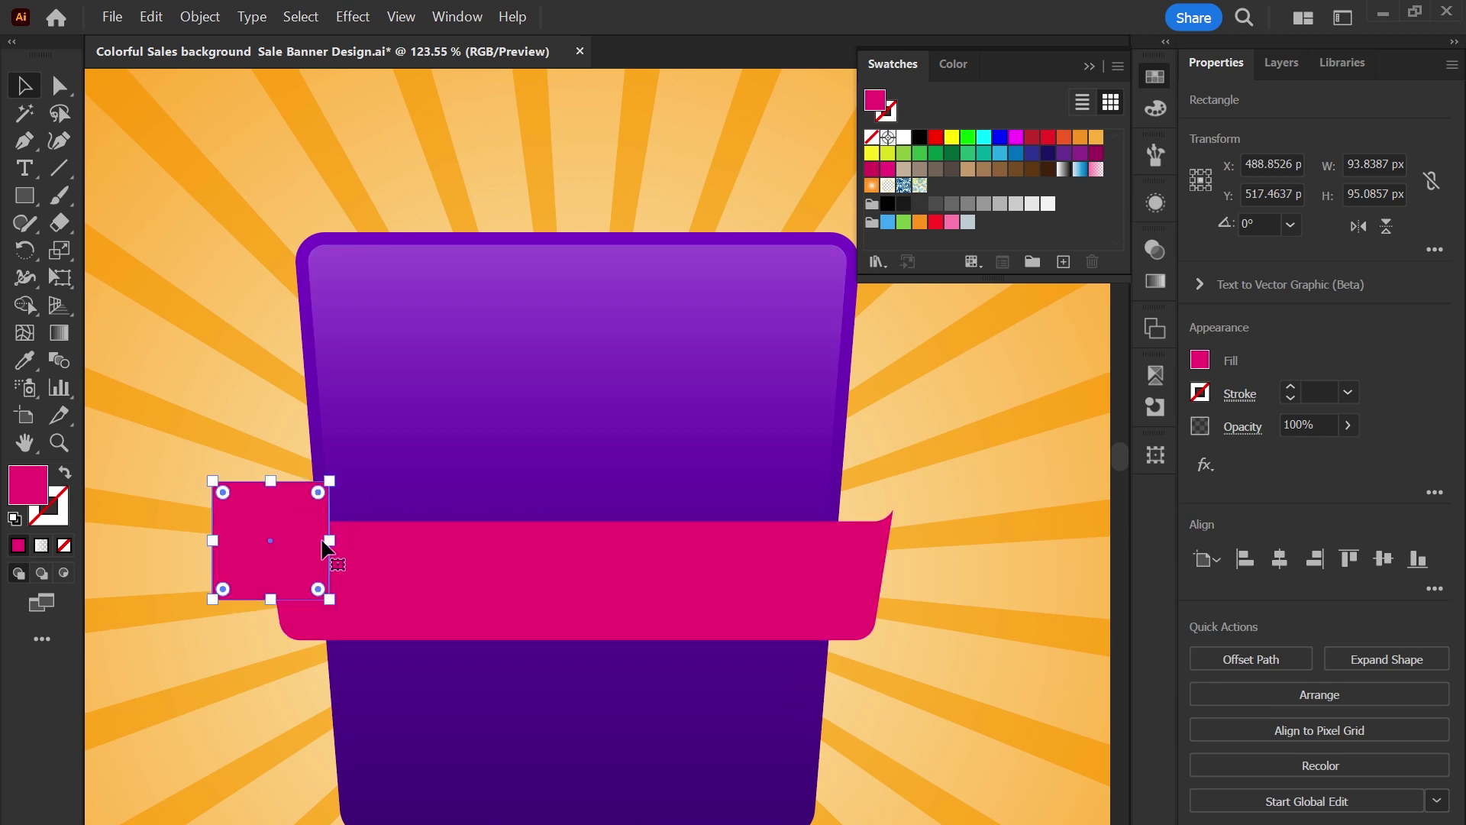
pyautogui.moveTo(263, 651)
pyautogui.mouseDown()
pyautogui.moveTo(778, 481)
pyautogui.moveTo(403, 572)
pyautogui.mouseUp()
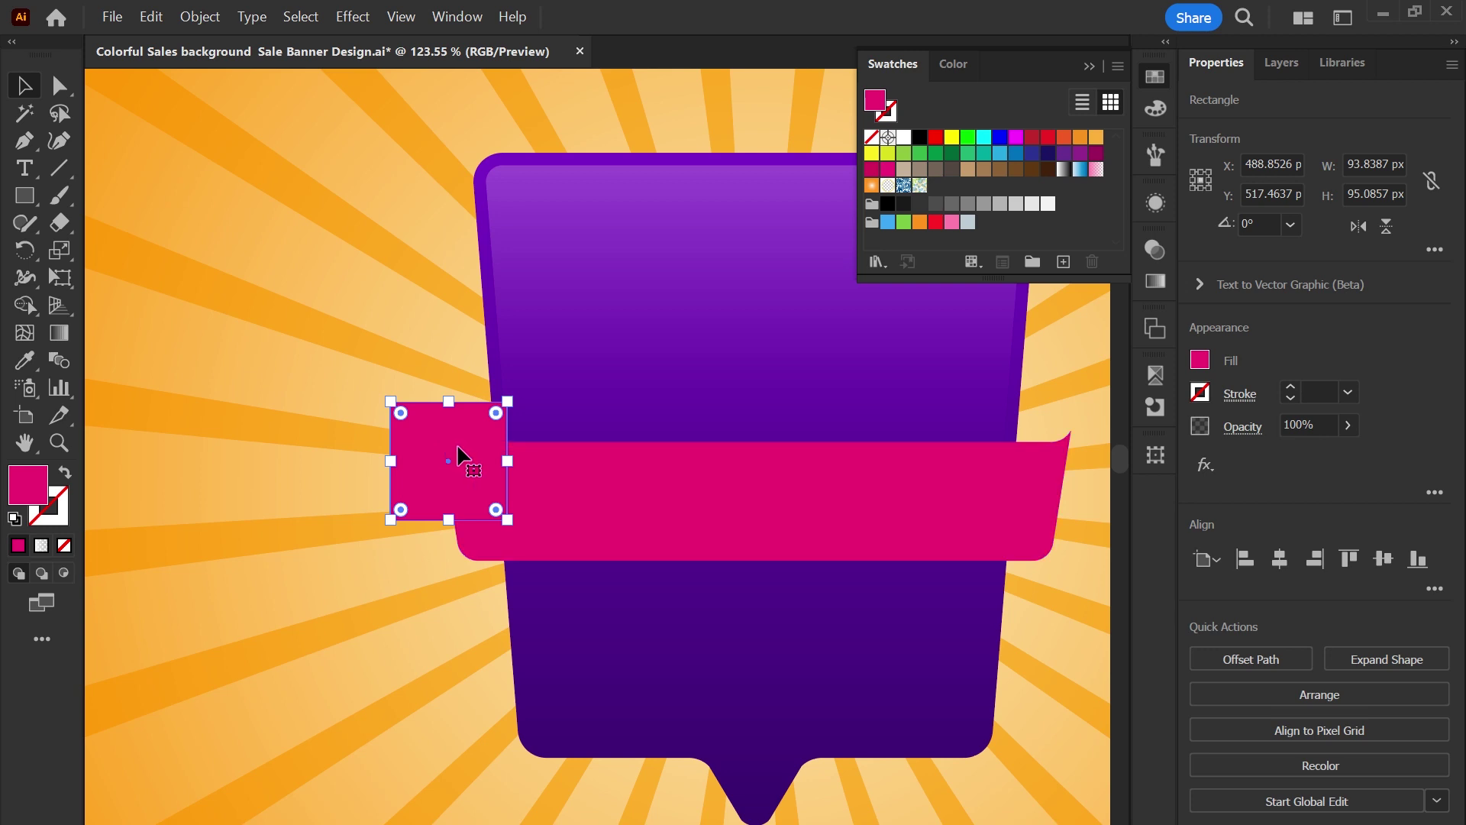
pyautogui.click(1159, 115)
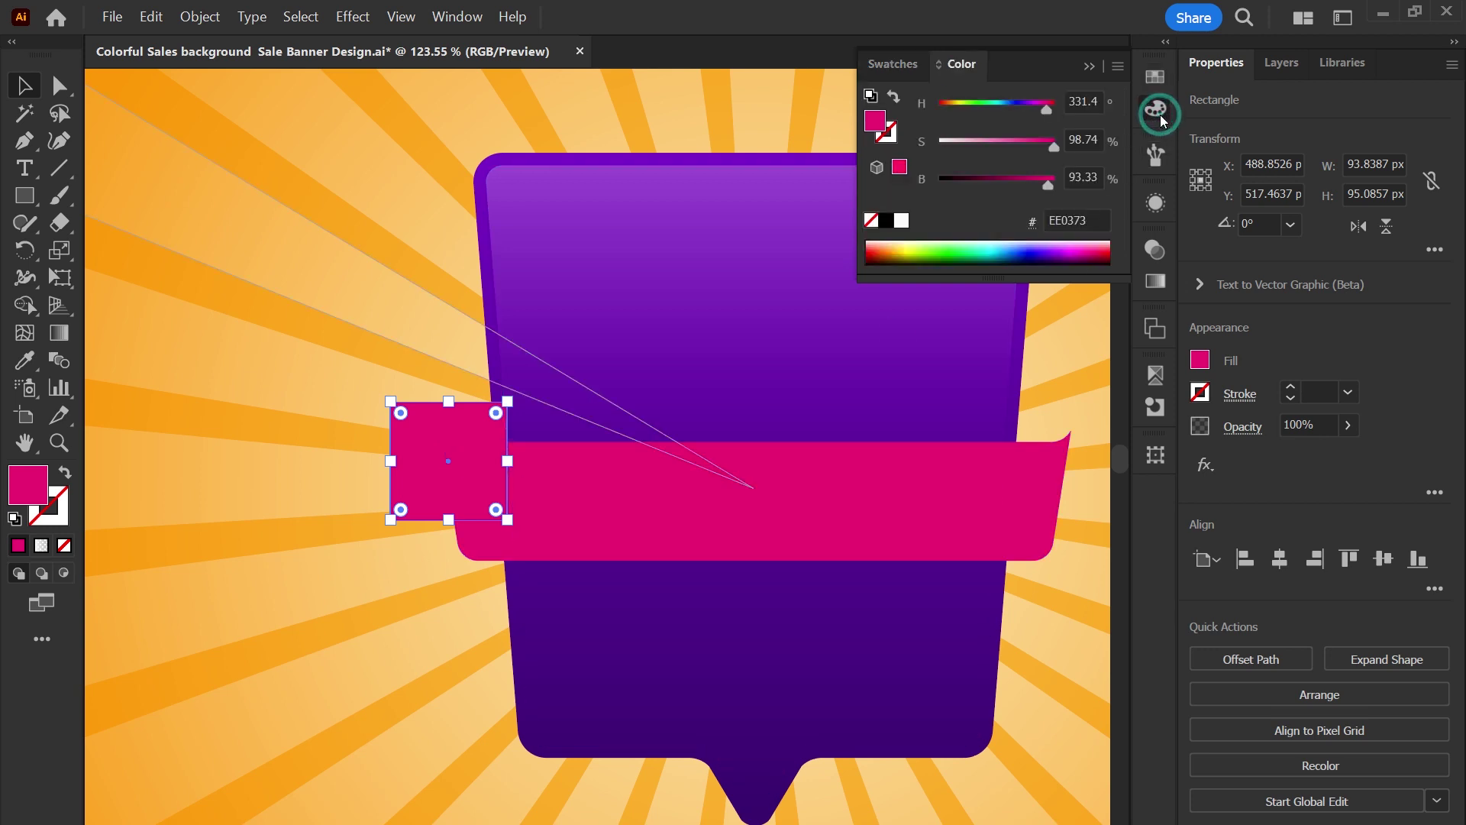
pyautogui.click(1046, 189)
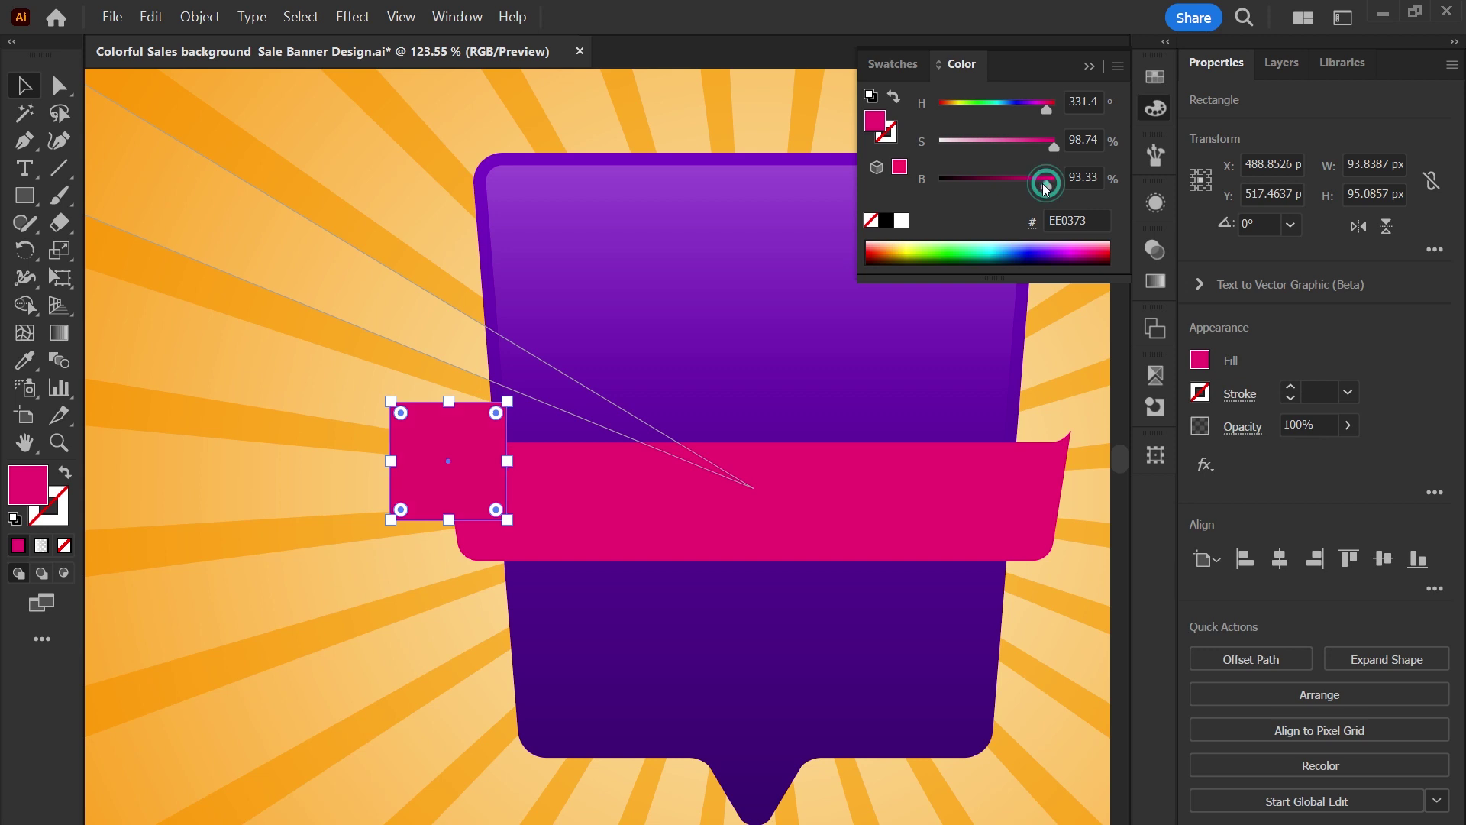
pyautogui.moveTo(1039, 189); pyautogui.dragTo(1031, 186)
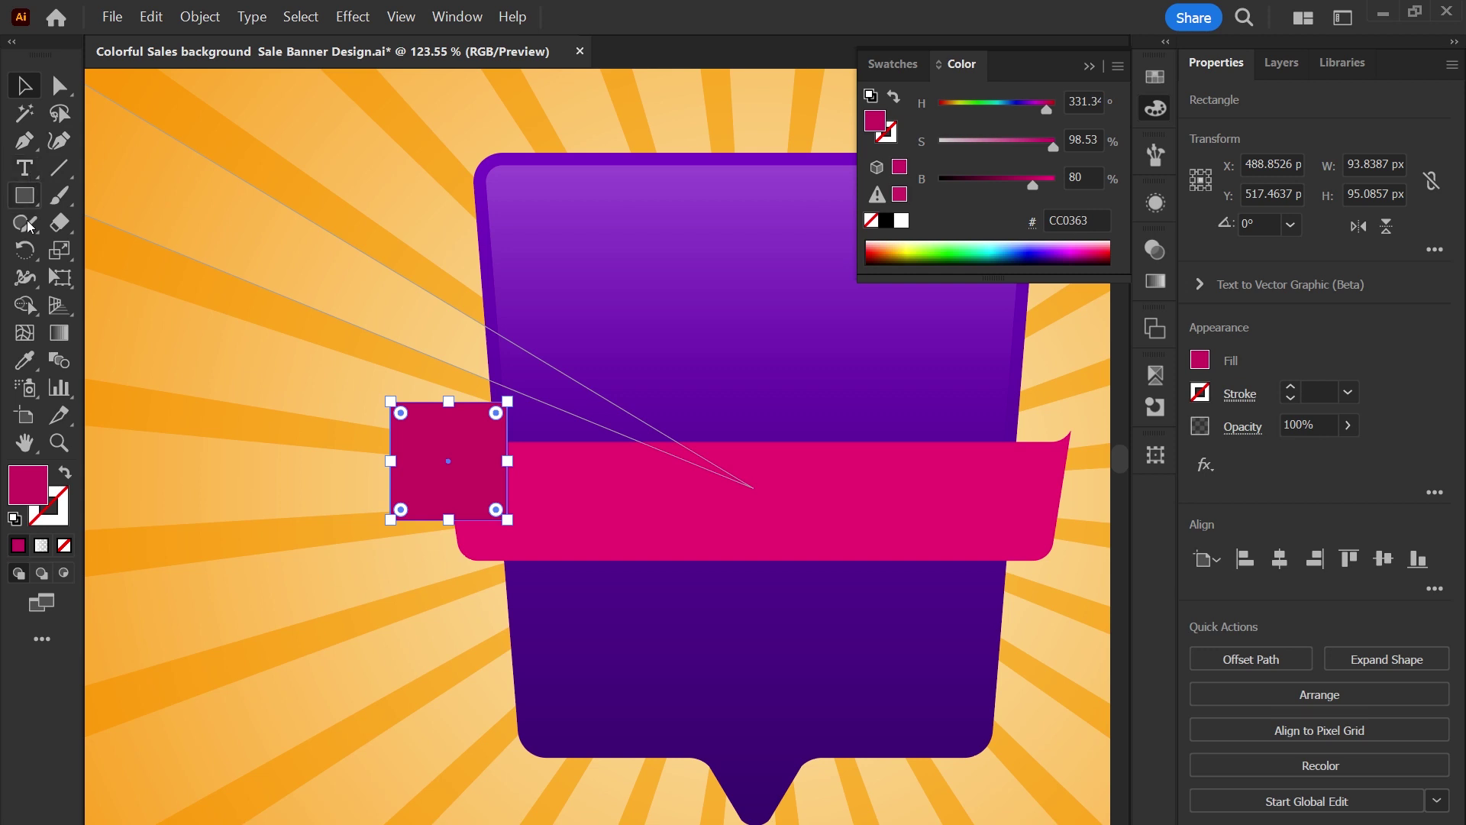
# Cut a notch into the square's left edge and send the tail behind the ribbon.
pyautogui.moveTo(25, 142); pyautogui.dragTo(84, 140)
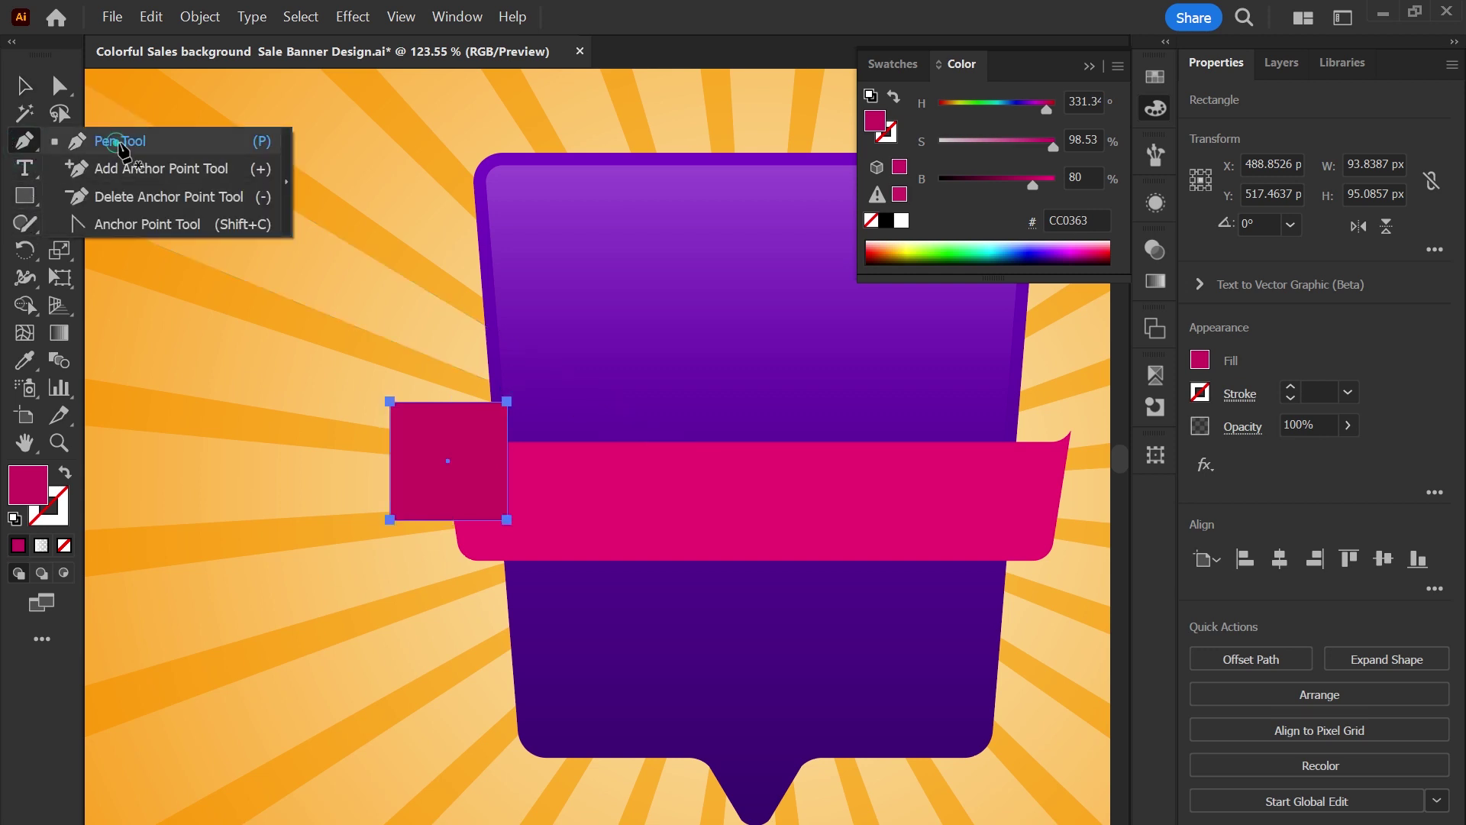
pyautogui.click(391, 461)
pyautogui.moveTo(389, 460)
pyautogui.mouseDown()
pyautogui.moveTo(429, 460)
pyautogui.moveTo(406, 457)
pyautogui.mouseUp()
pyautogui.moveTo(481, 520); pyautogui.dragTo(507, 518)
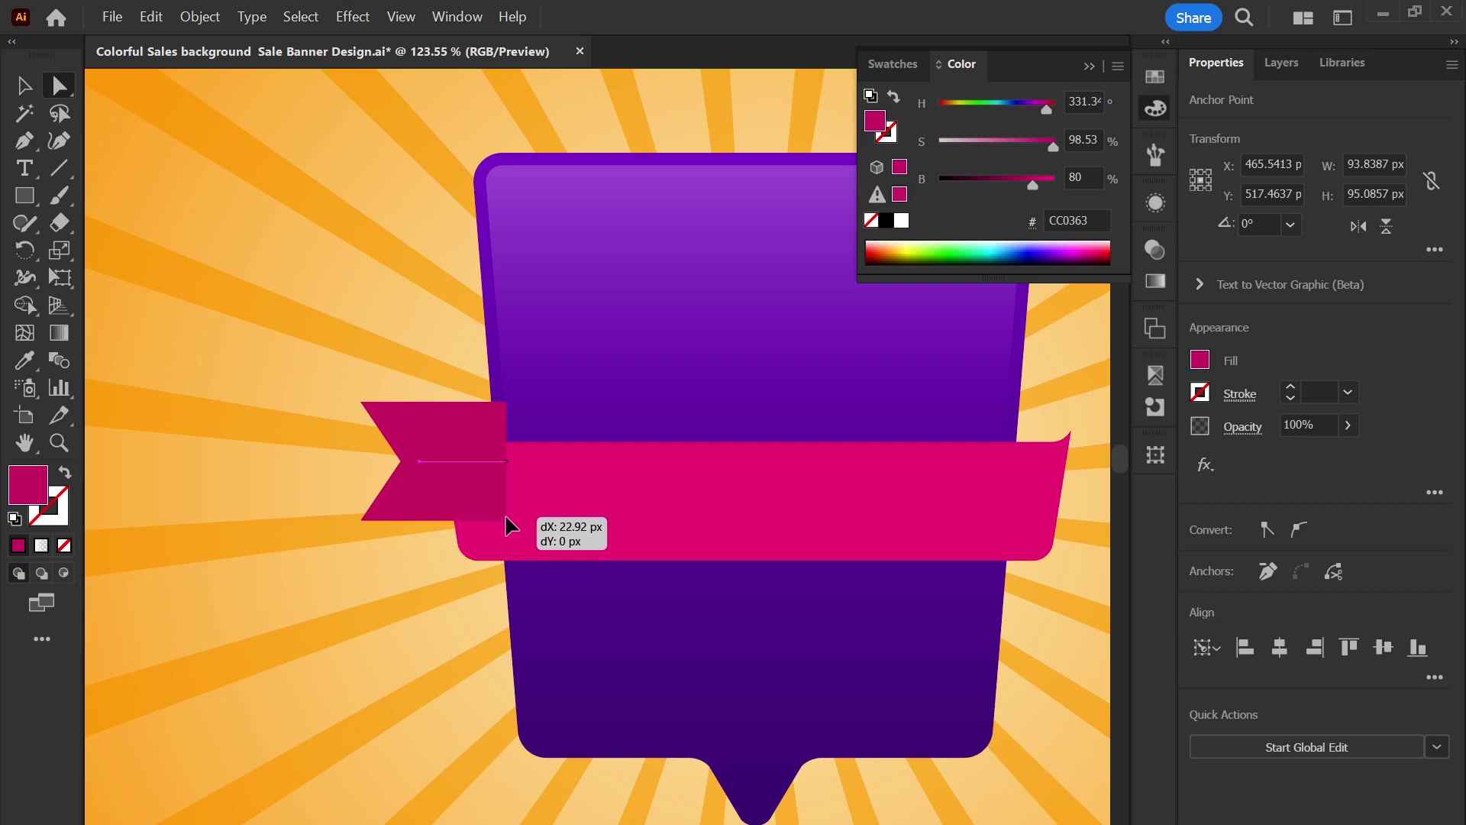
pyautogui.press('v')
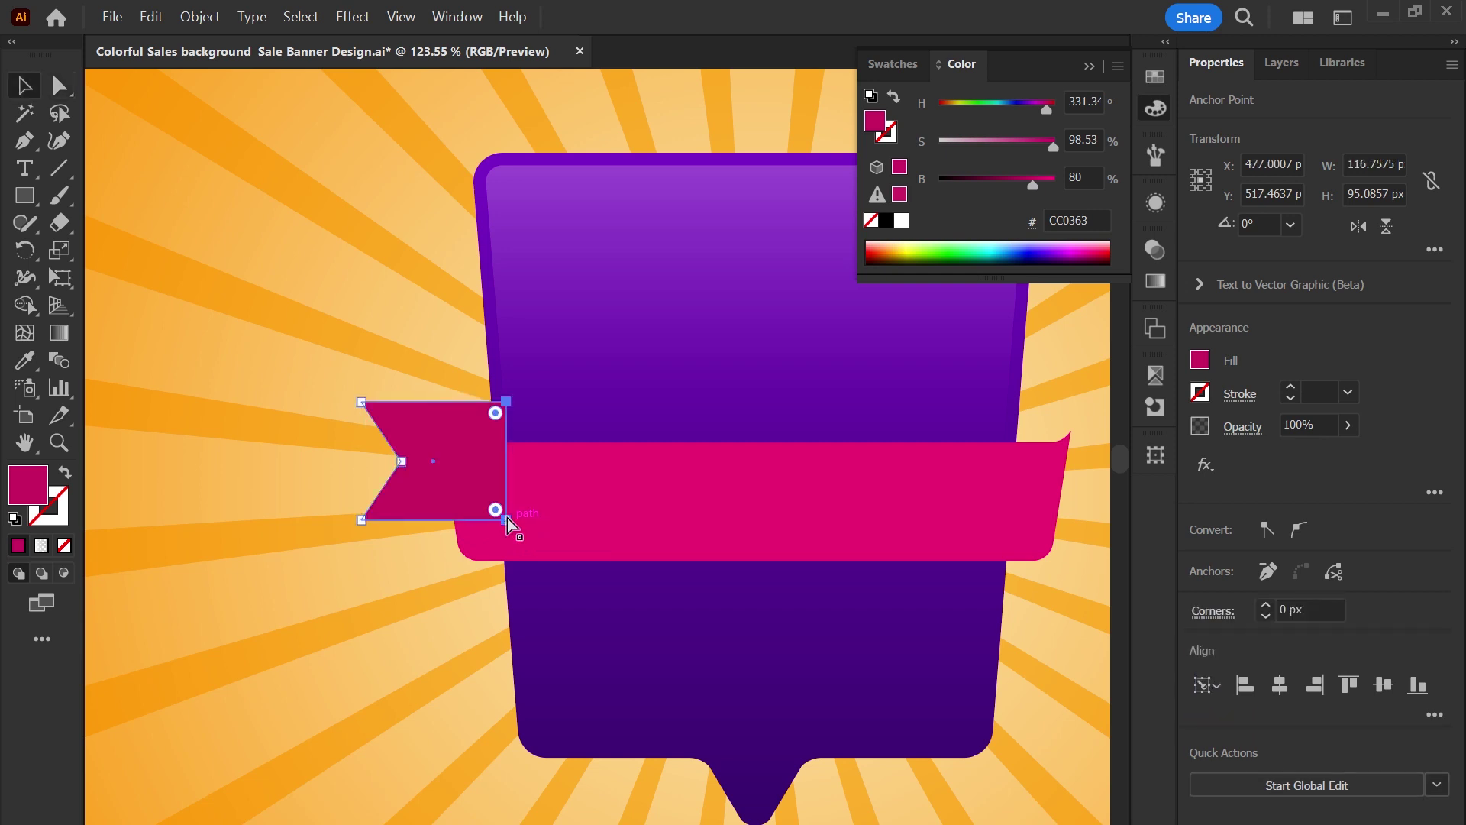
pyautogui.hotkey('ctrl', 'shift', '[')
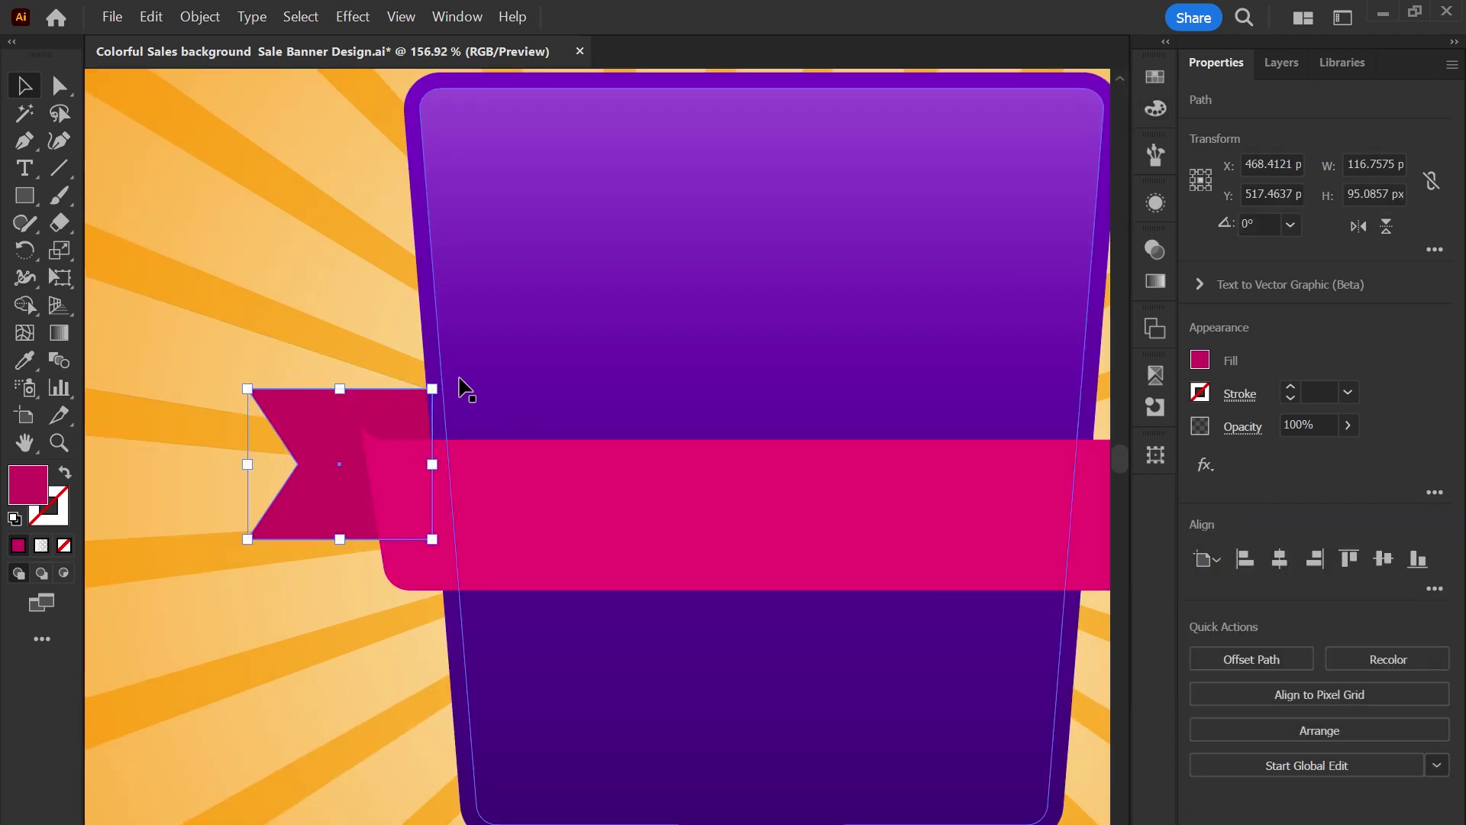
pyautogui.hotkey('ctrl', '-')
pyautogui.hotkey('ctrl', '-')
pyautogui.hotkey('ctrl', '-')
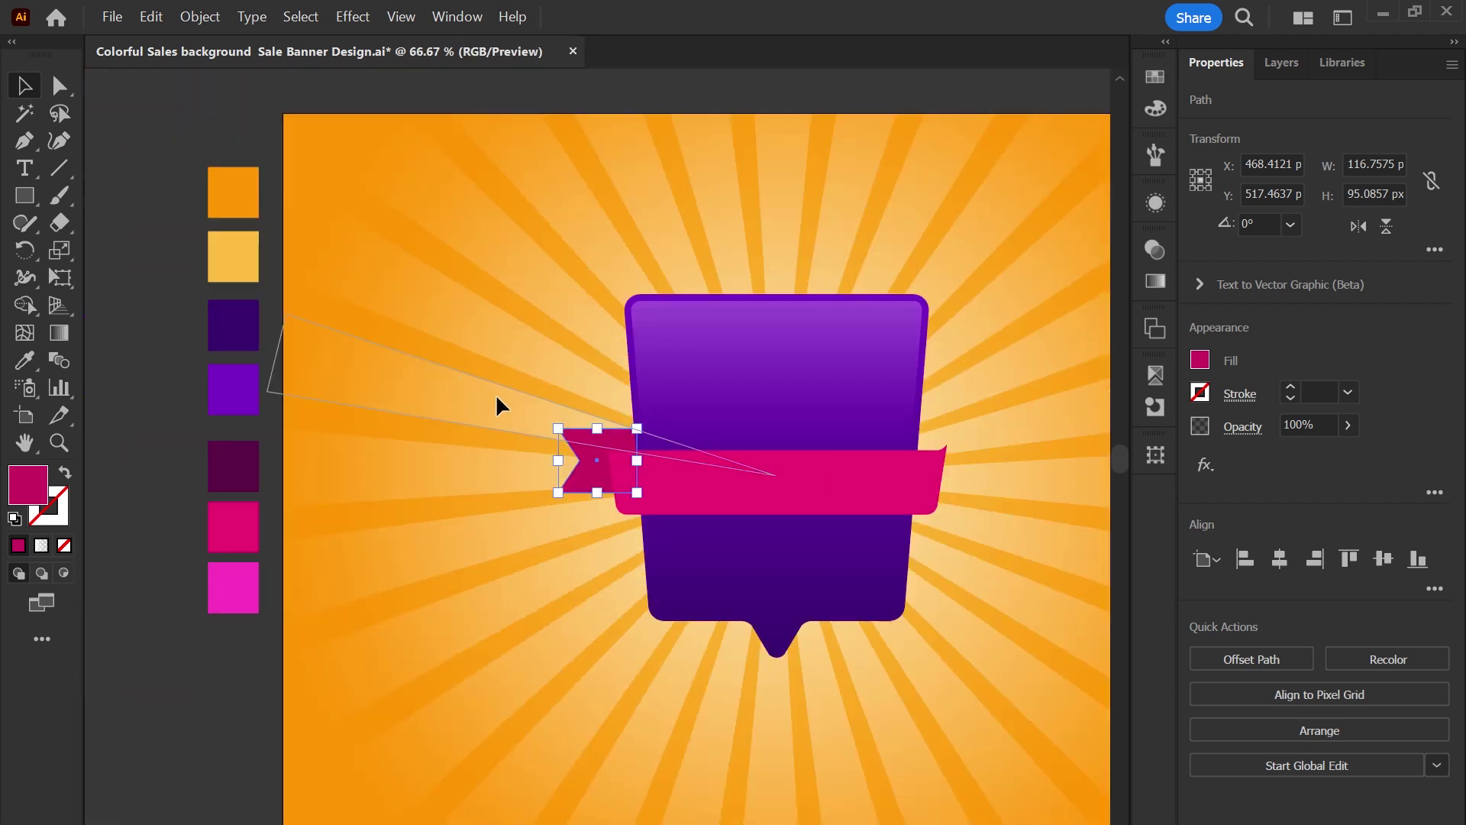
# Fill the ribbon tail with a two-stop linear gradient.
pyautogui.press('z')
pyautogui.moveTo(575, 402); pyautogui.dragTo(743, 555)
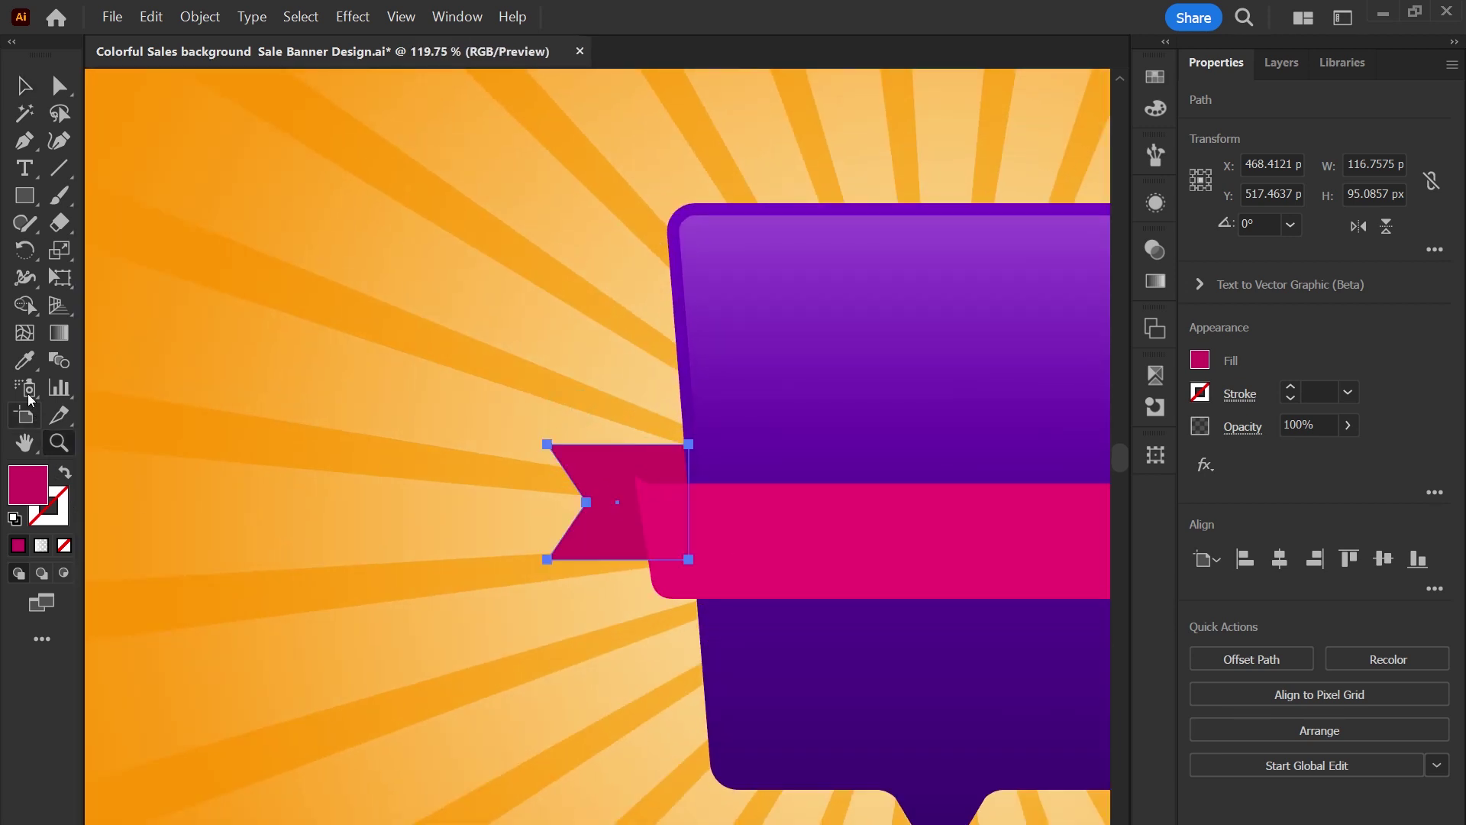
pyautogui.click(55, 336)
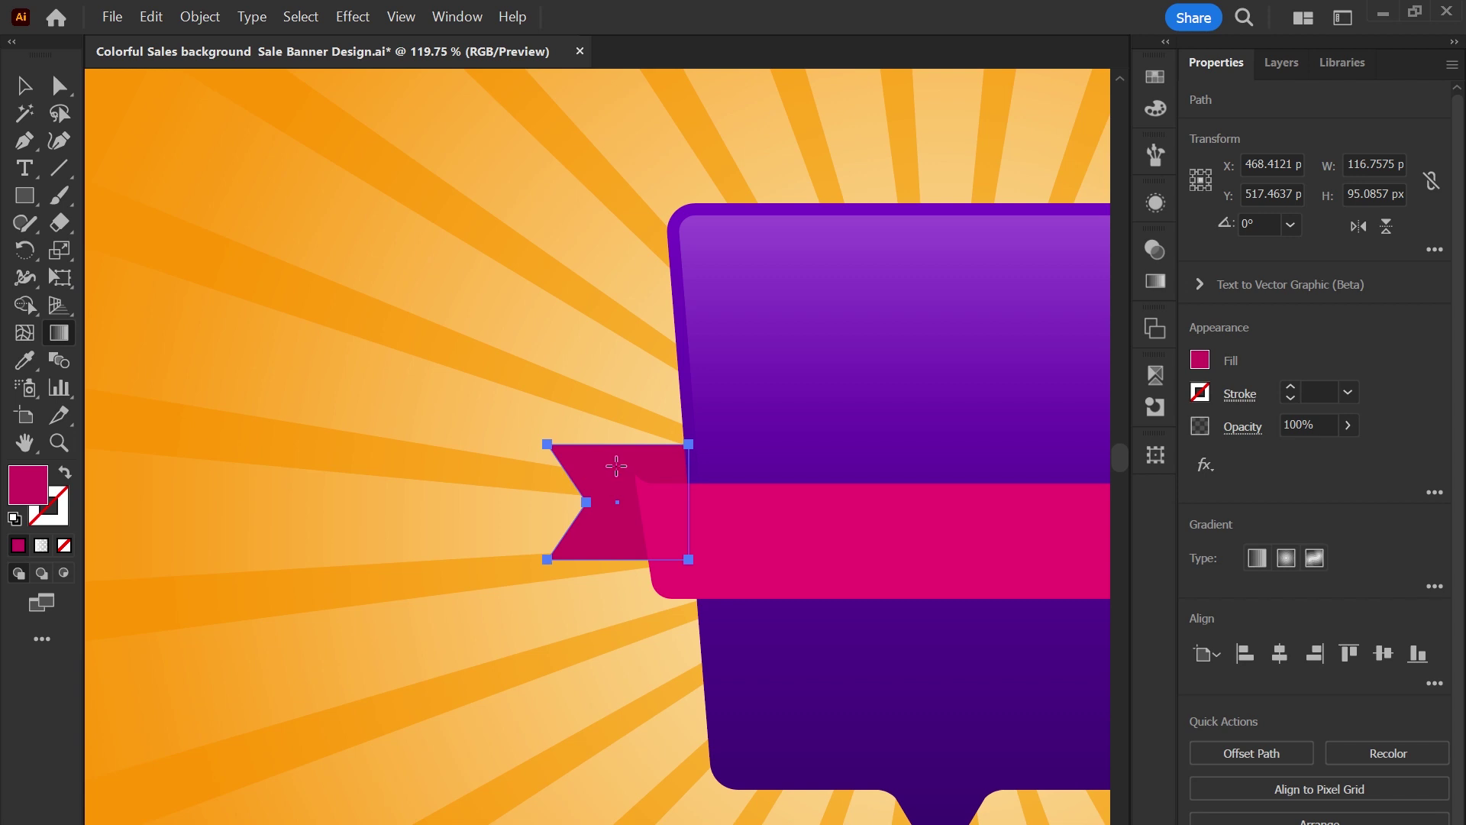
pyautogui.hotkey('ctrl', 'F9')
pyautogui.click(889, 278)
pyautogui.moveTo(1060, 510); pyautogui.dragTo(1061, 519)
pyautogui.click(1083, 453)
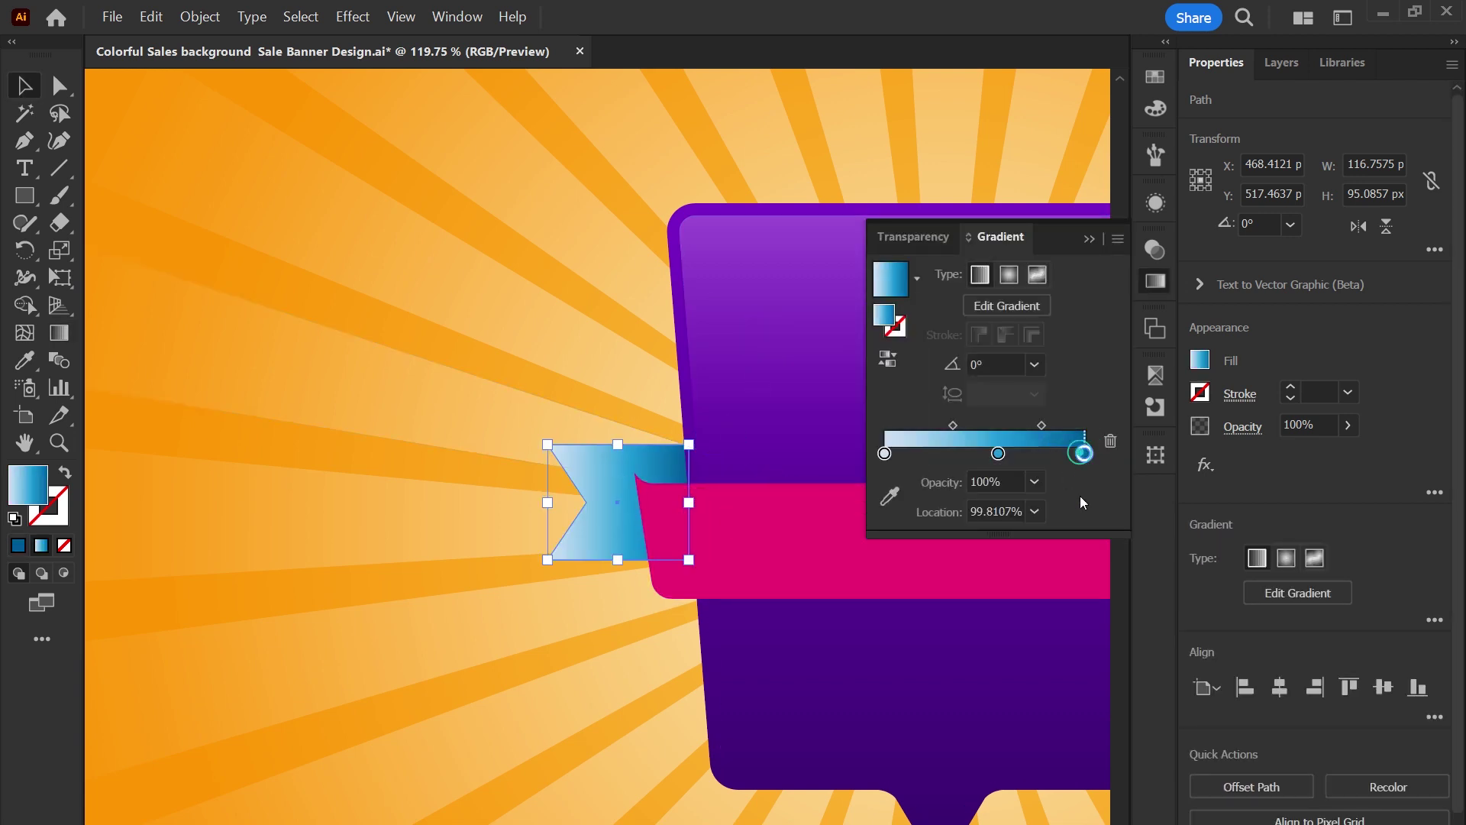
pyautogui.moveTo(1084, 453); pyautogui.dragTo(1084, 496)
pyautogui.moveTo(998, 453); pyautogui.dragTo(1083, 453)
pyautogui.click(1088, 239)
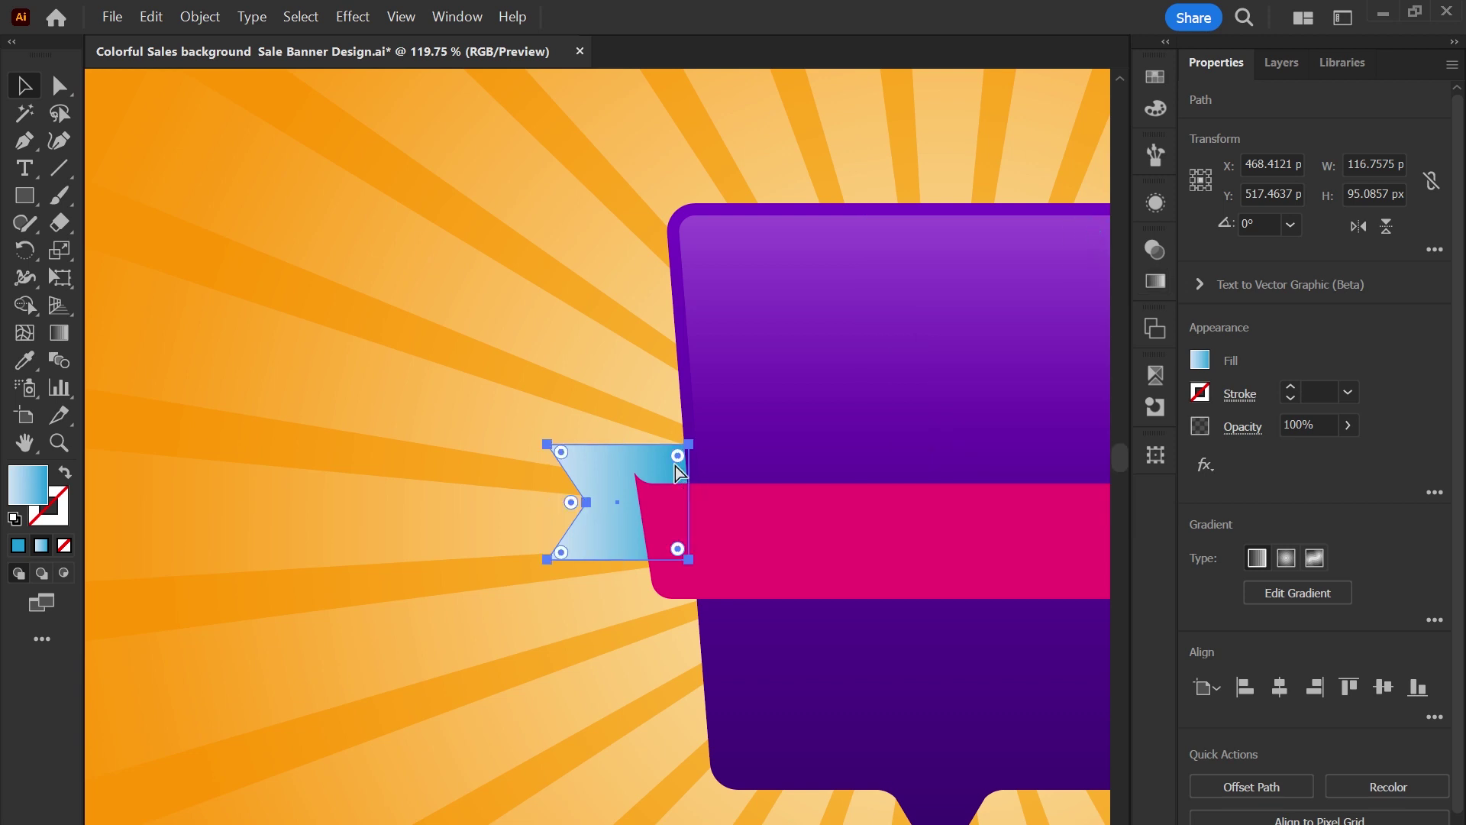
pyautogui.hotkey('ctrl', '1')
pyautogui.moveTo(455, 524); pyautogui.dragTo(631, 548)
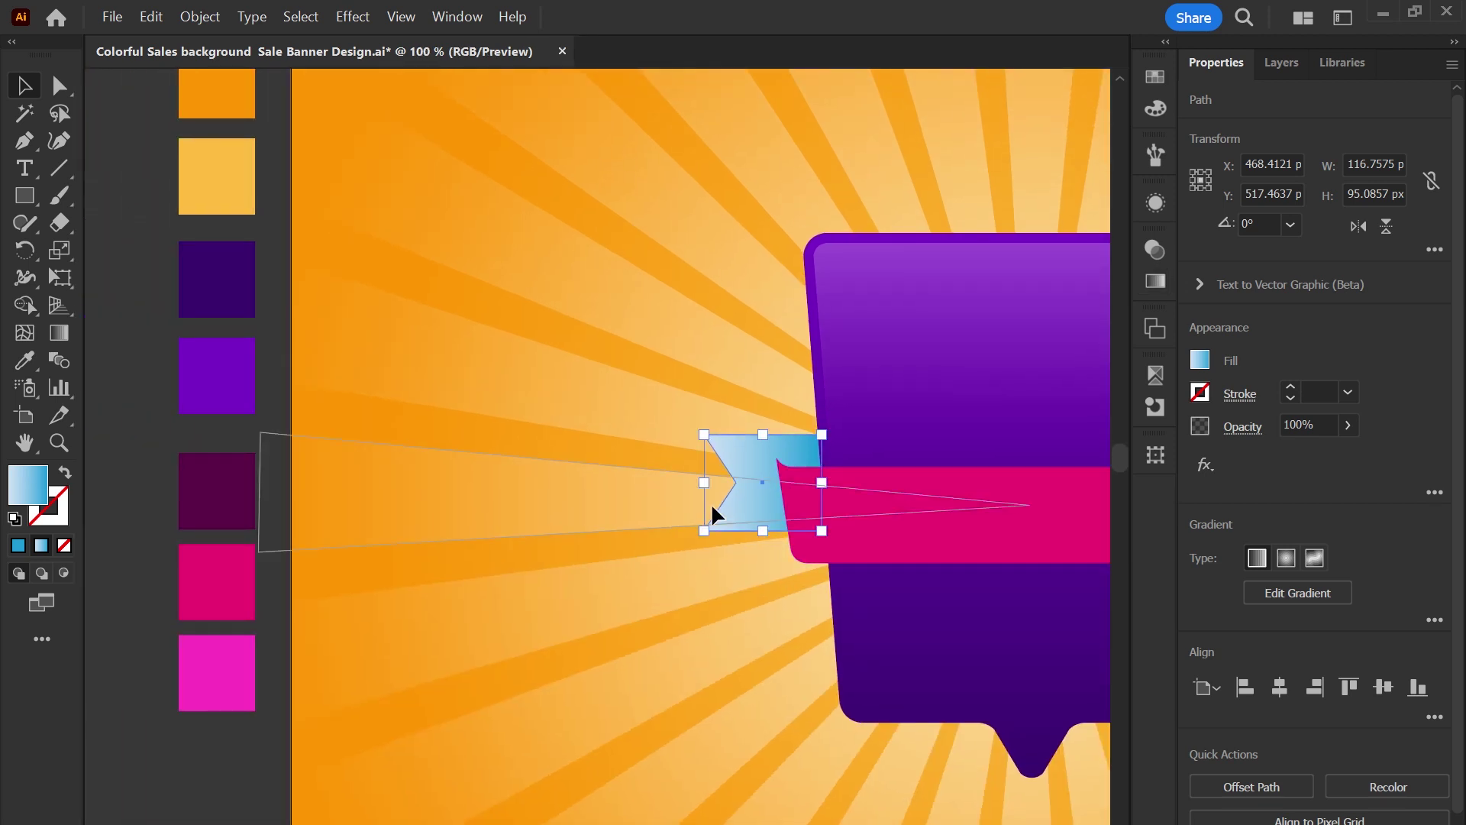
# Sample the pink colour into both of the tail gradient's stops.
pyautogui.press('g')
pyautogui.click(704, 482)
pyautogui.press('i')
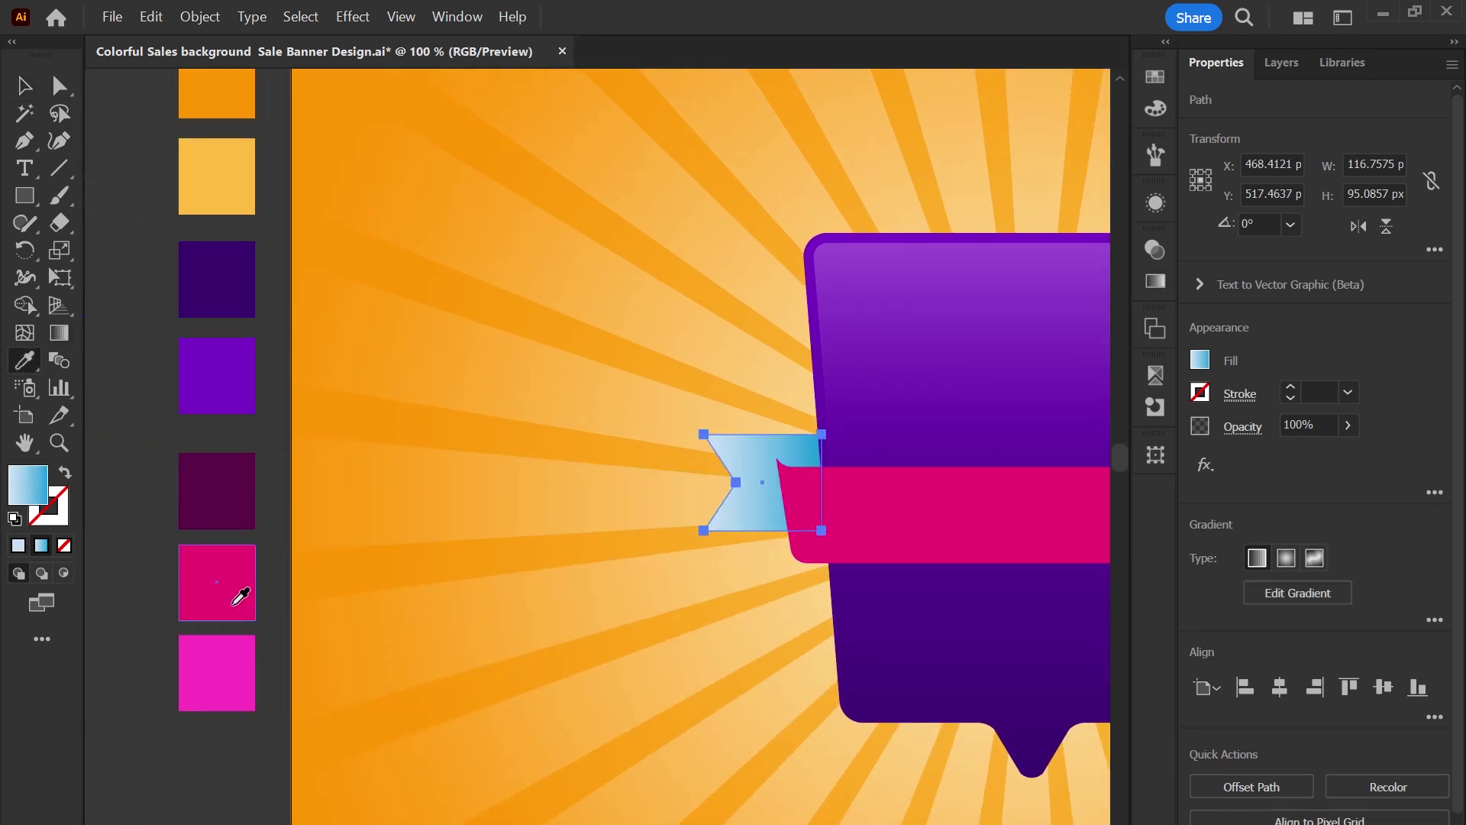
pyautogui.click(233, 604)
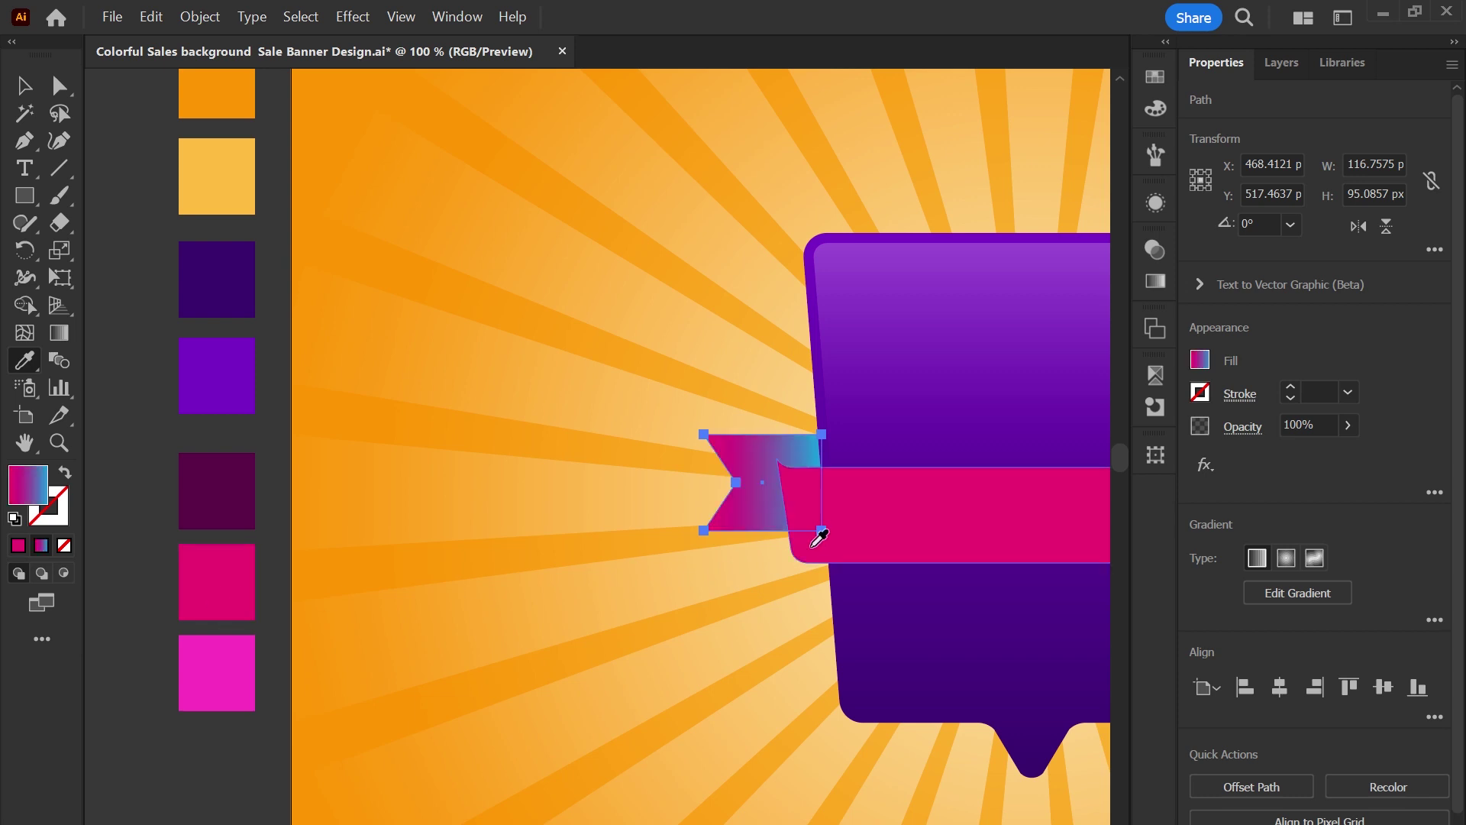
pyautogui.press('g')
pyautogui.click(816, 483)
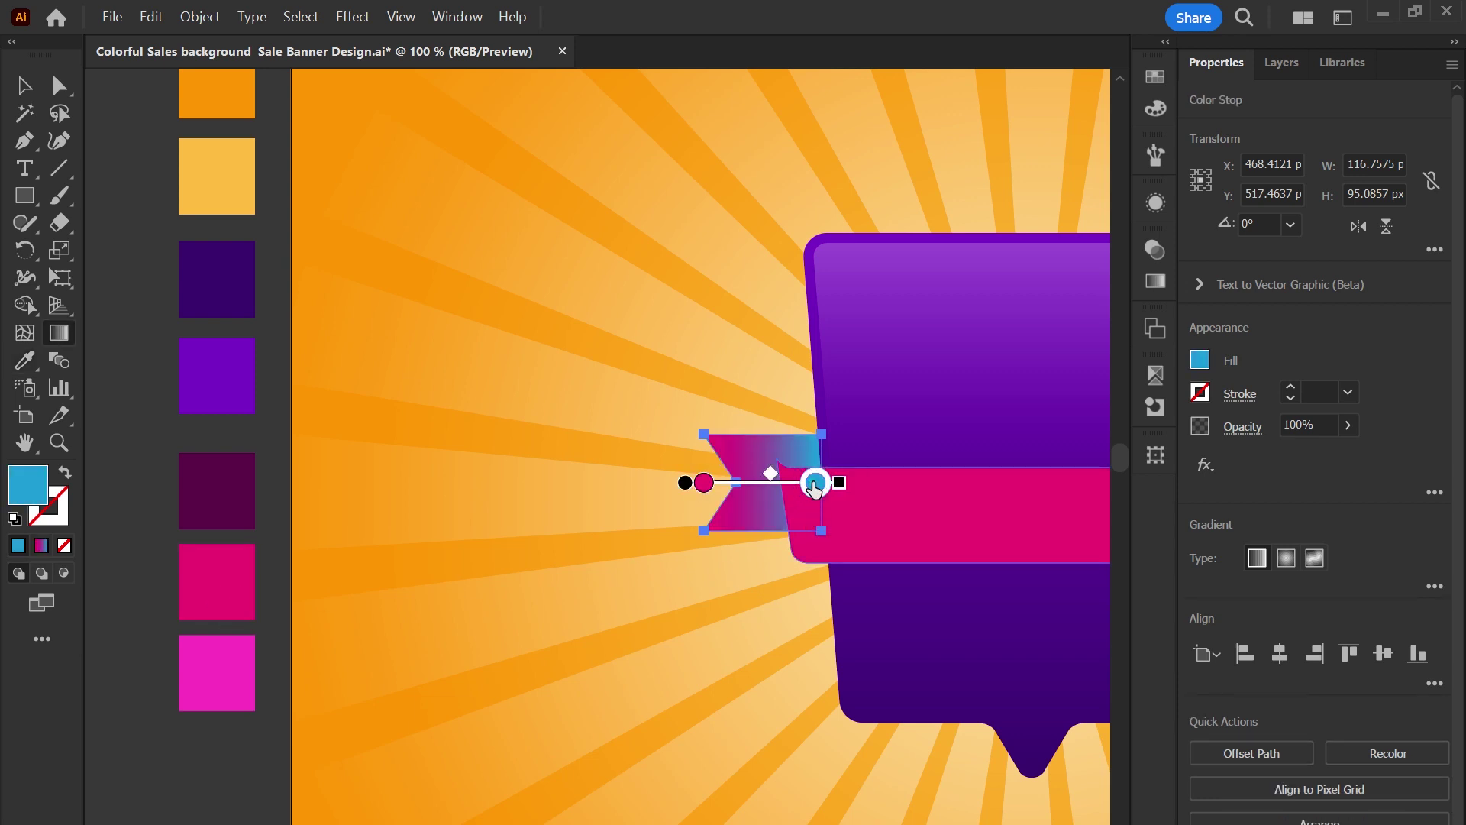
pyautogui.press('i')
pyautogui.click(213, 576)
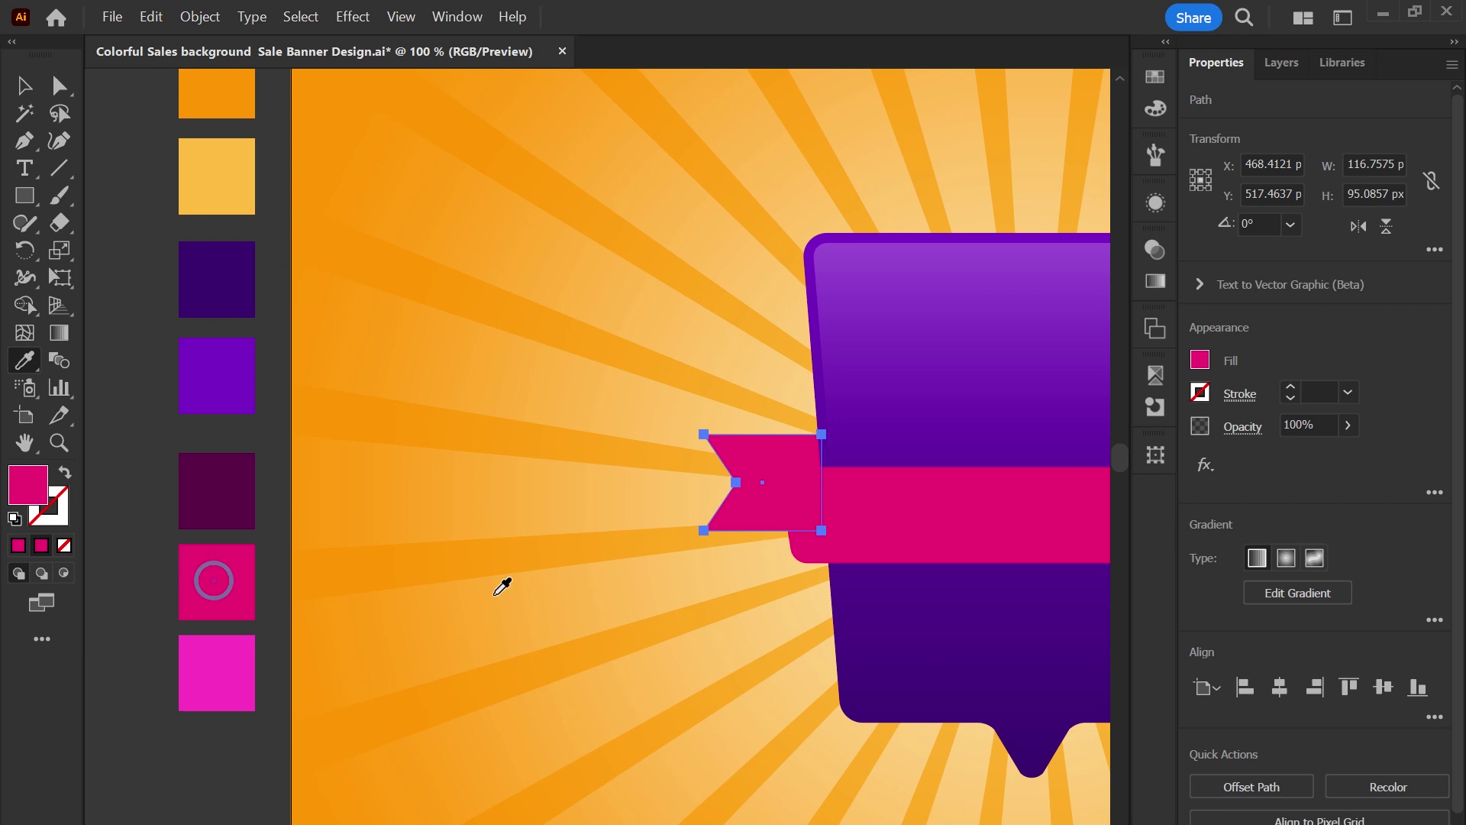
# Darken the right gradient stop to deep crimson 8A0243 (Brightness 54.12%).
pyautogui.press('g')
pyautogui.click(1153, 114)
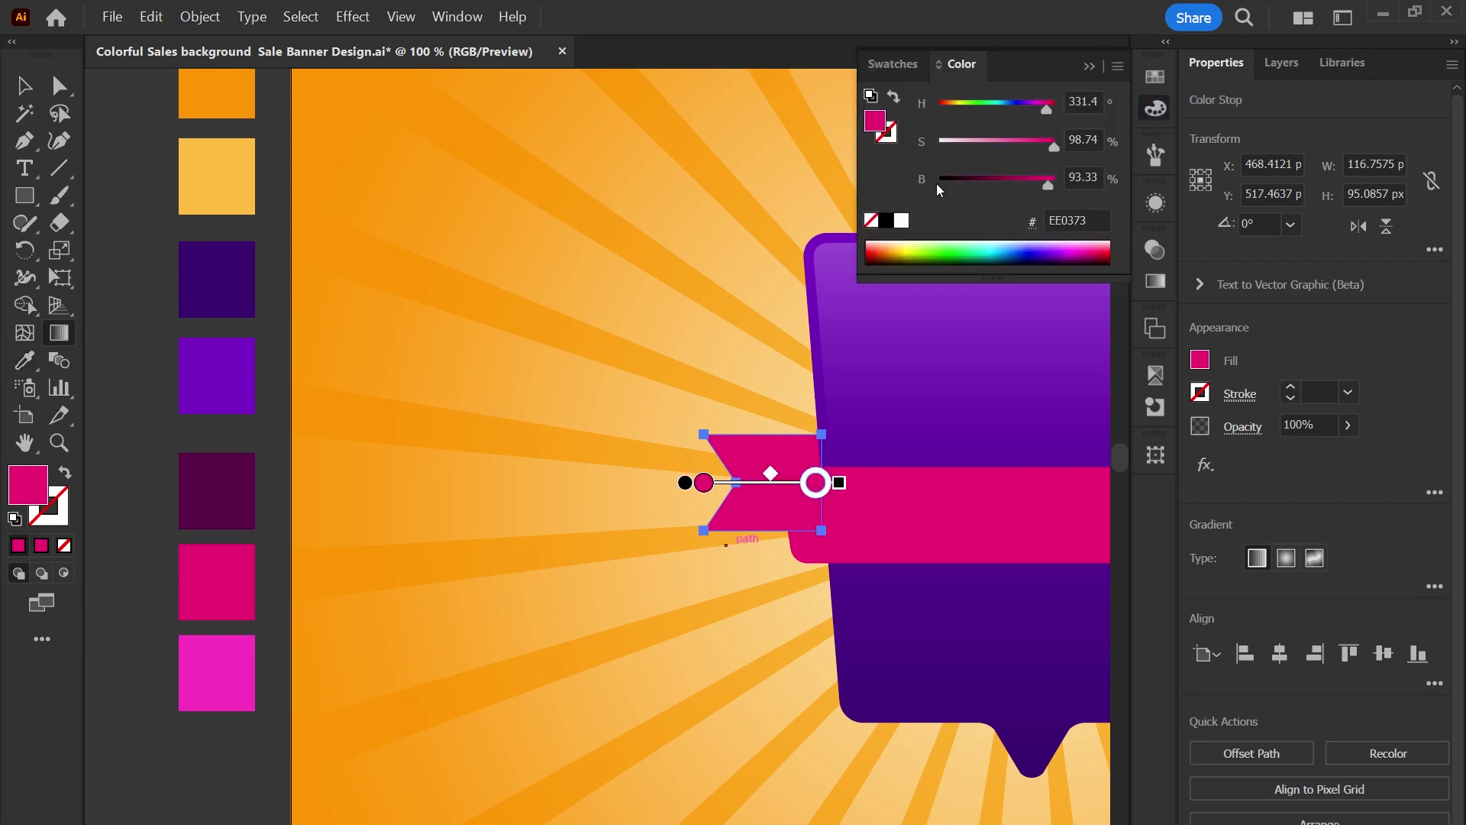
pyautogui.moveTo(1048, 185); pyautogui.dragTo(1002, 184)
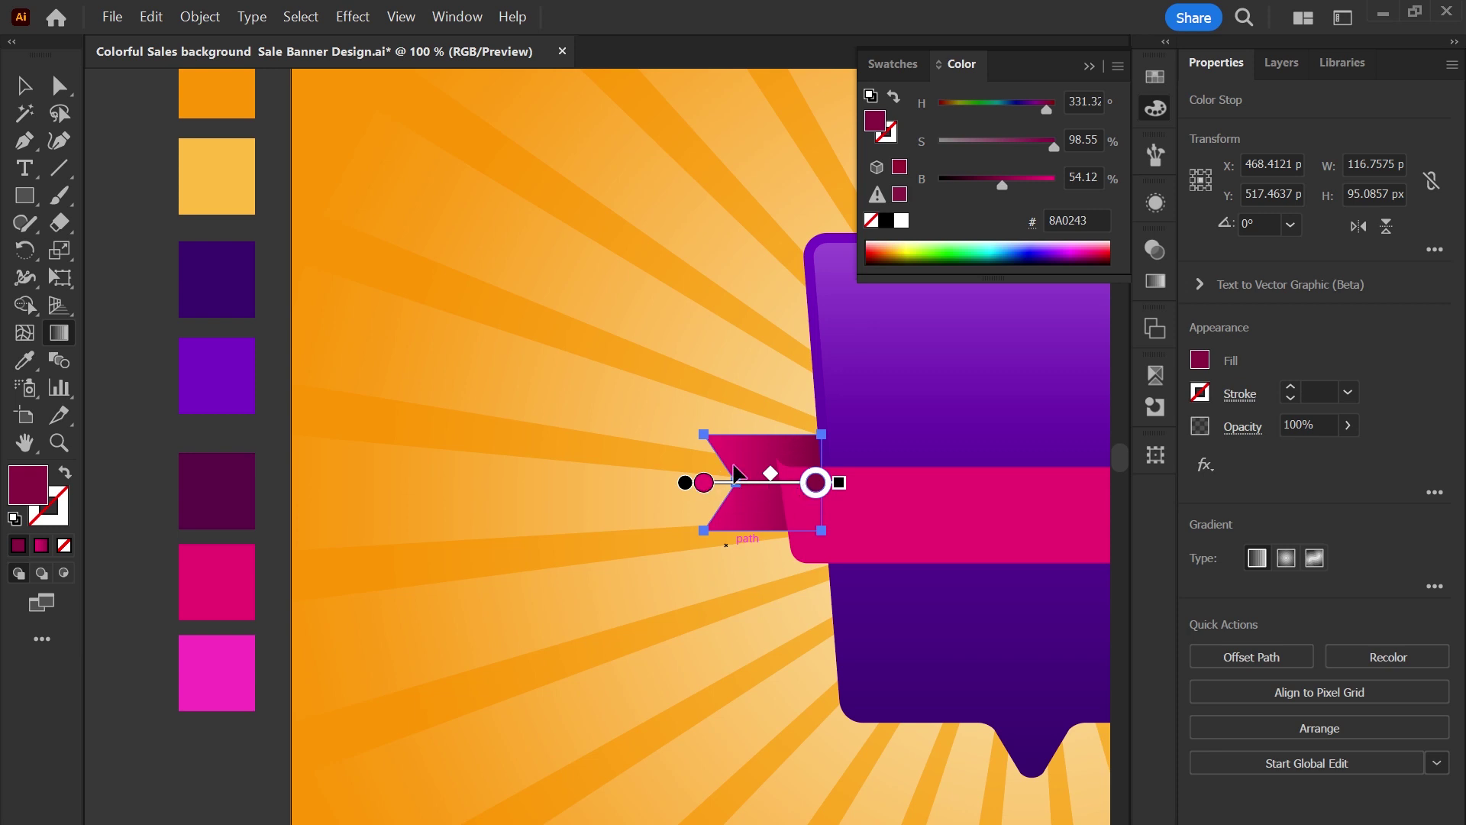
pyautogui.click(464, 337)
pyautogui.press('z')
pyautogui.moveTo(841, 442); pyautogui.dragTo(982, 596)
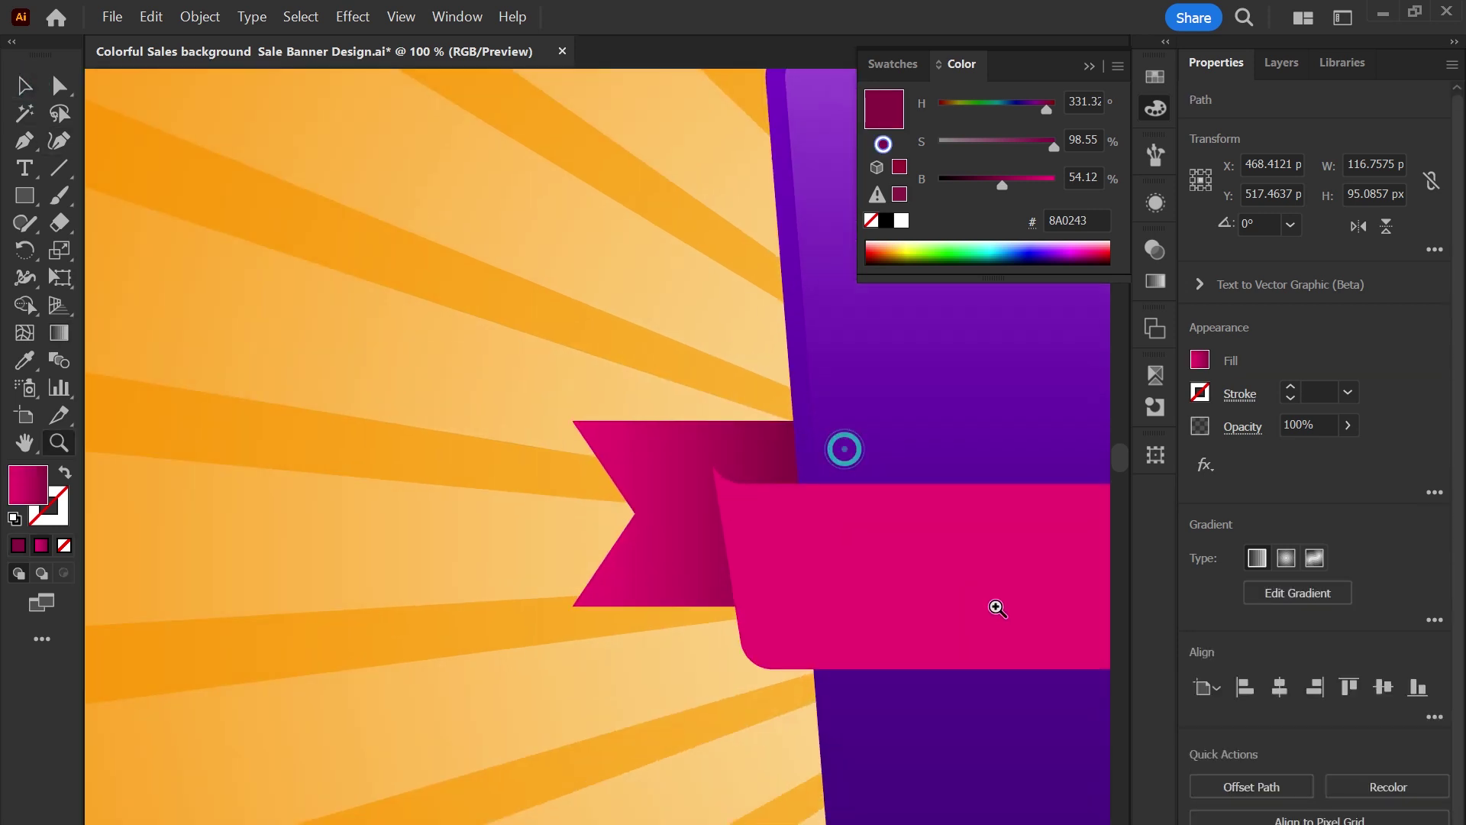
# Draw a triangular fold shape at the joint between the ribbon tail and band.
pyautogui.moveTo(876, 567); pyautogui.dragTo(686, 600)
pyautogui.moveTo(573, 478); pyautogui.dragTo(629, 589)
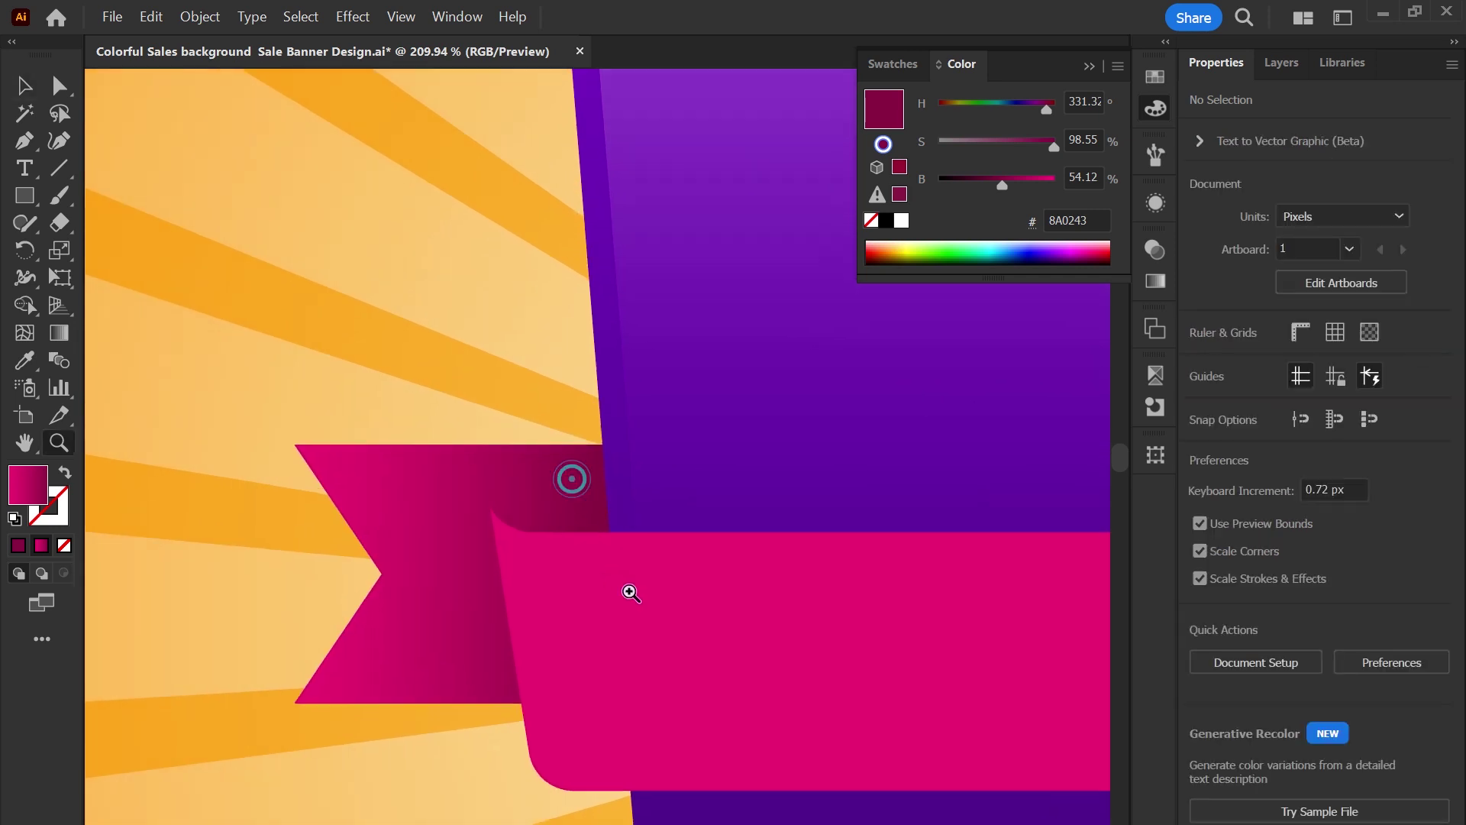
pyautogui.press('p')
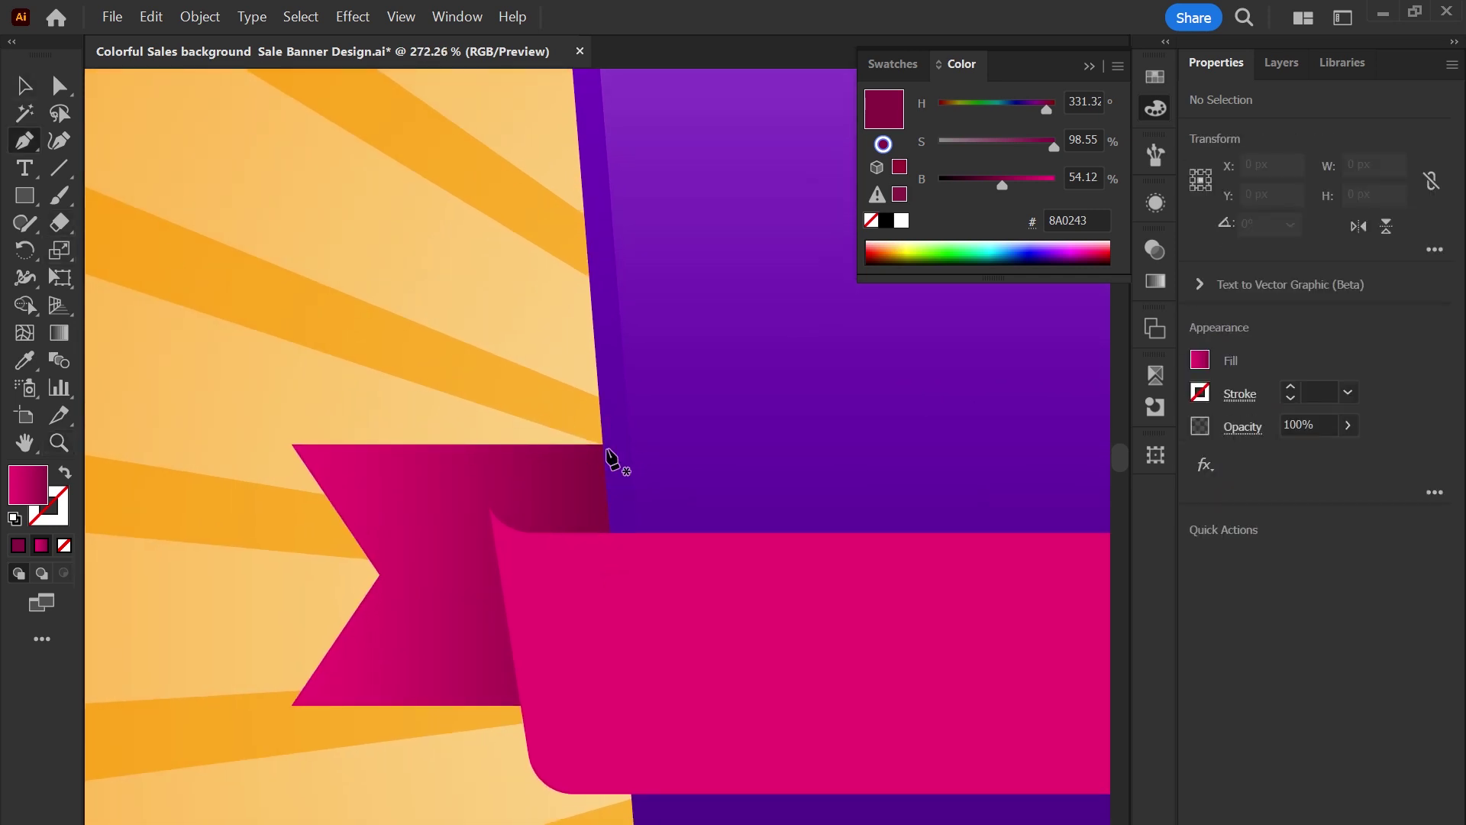
pyautogui.click(603, 446)
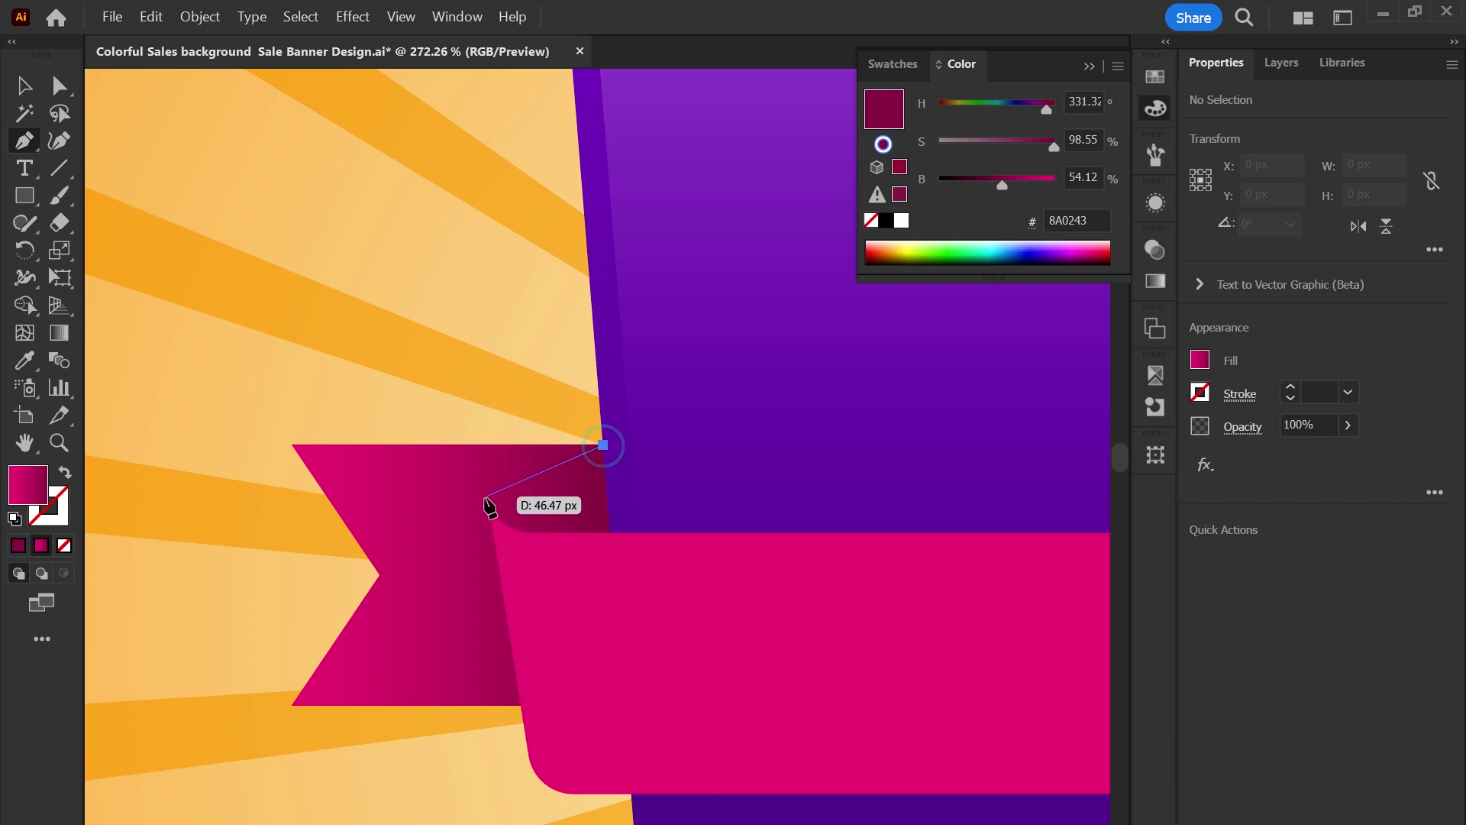
pyautogui.click(488, 507)
pyautogui.click(508, 532)
pyautogui.click(612, 534)
pyautogui.click(604, 445)
# Fill the fold triangle with the dark plum 5D0148 swatch.
pyautogui.hotkey('ctrl', '-')
pyautogui.press('v')
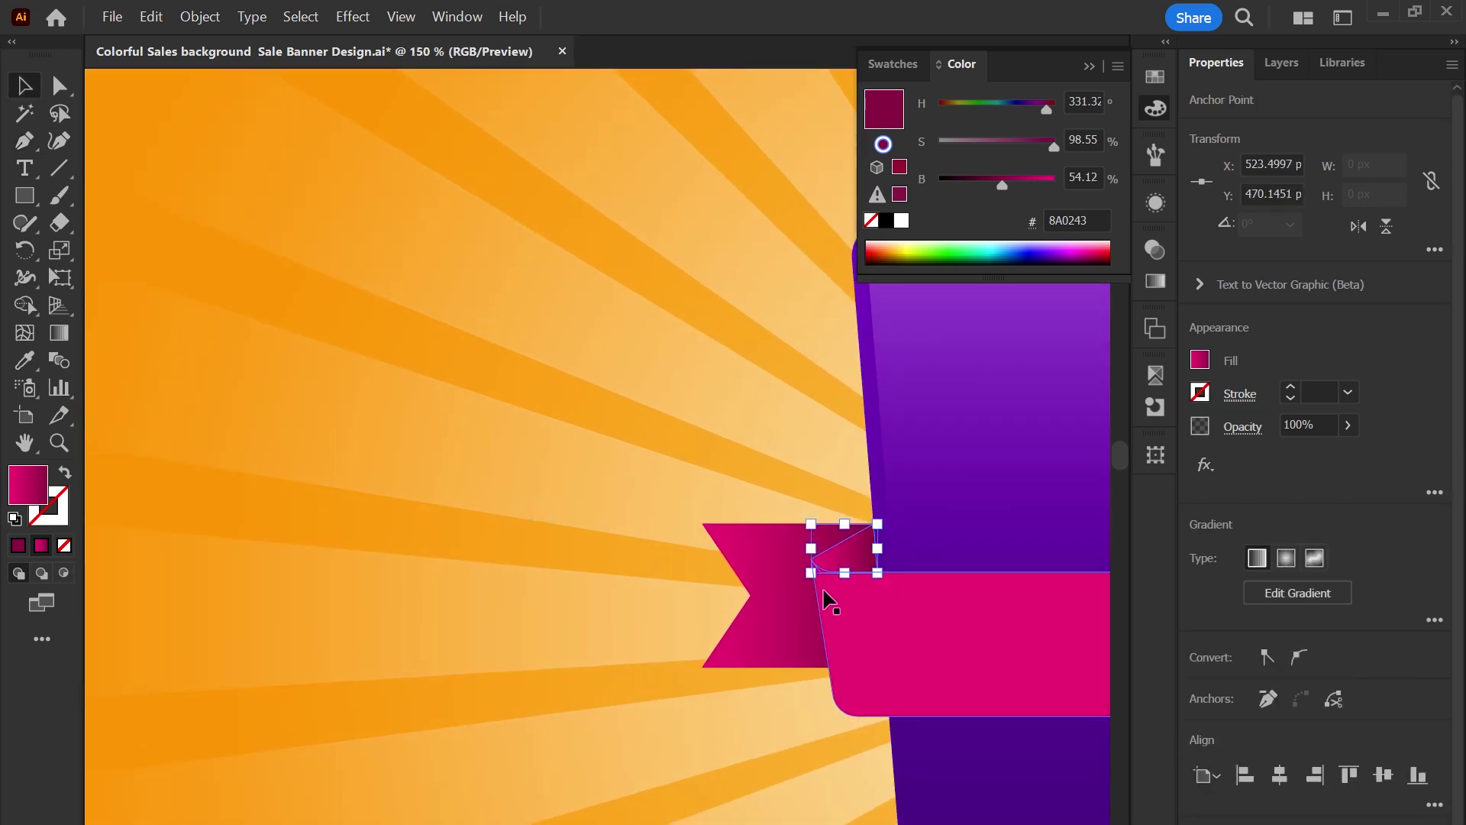
pyautogui.moveTo(702, 662); pyautogui.dragTo(886, 601)
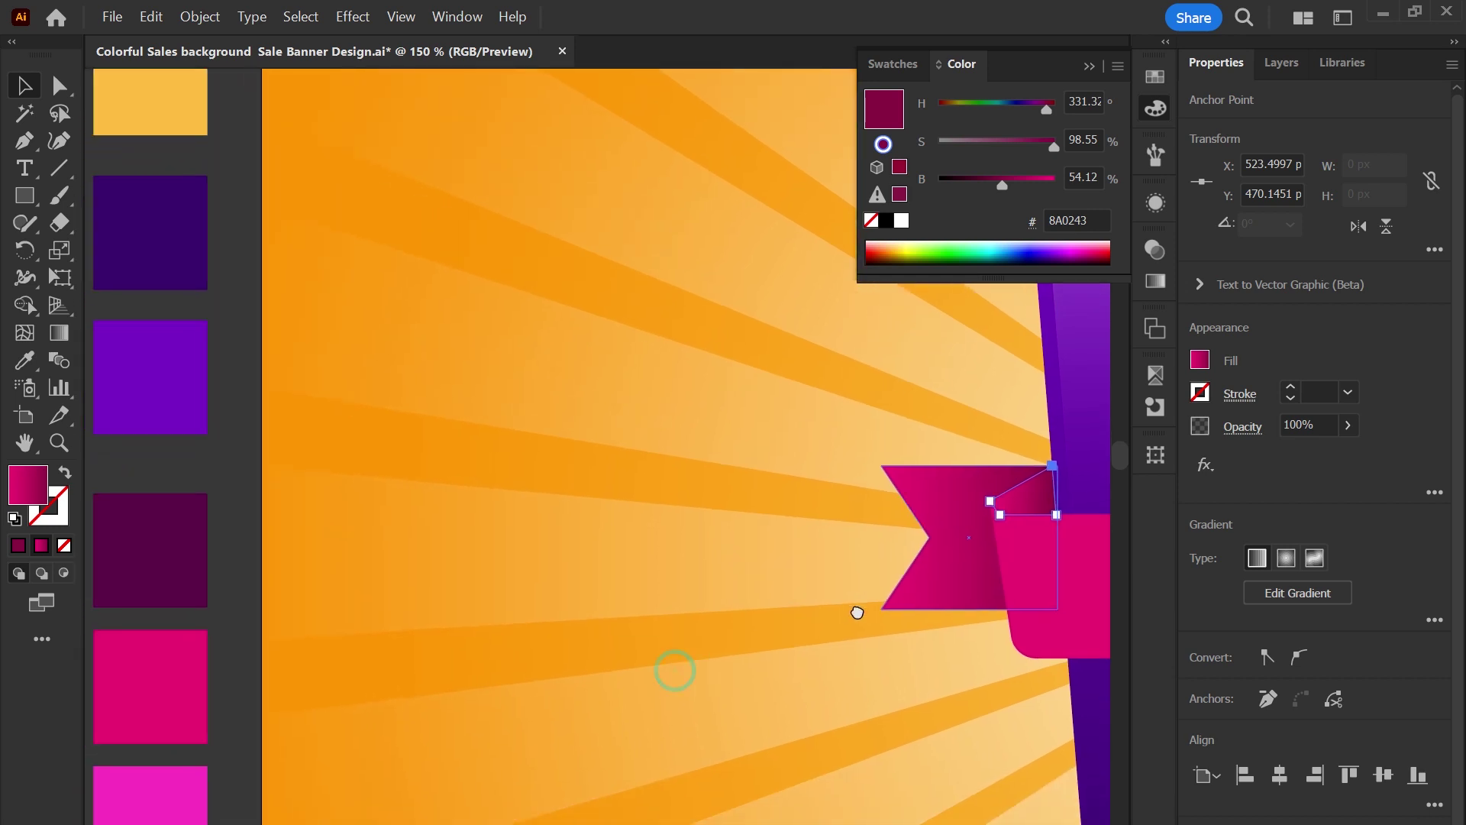
pyautogui.press('i')
pyautogui.click(176, 536)
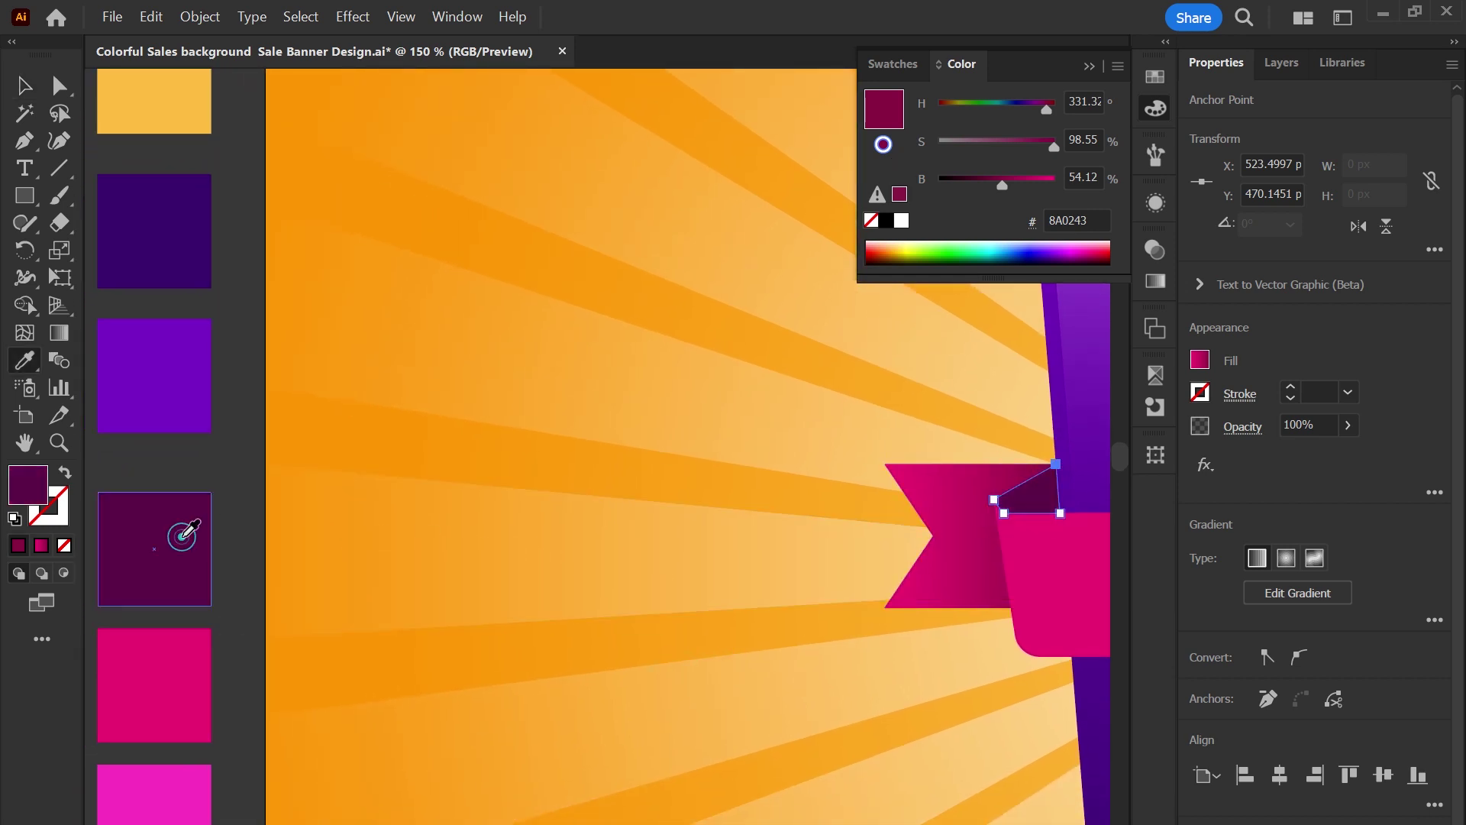
pyautogui.press('v')
# Inspect the pink band's rounded left-end corners with Direct Selection.
pyautogui.click(1041, 587)
pyautogui.press('z')
pyautogui.moveTo(1041, 582); pyautogui.dragTo(788, 676)
pyautogui.press('v')
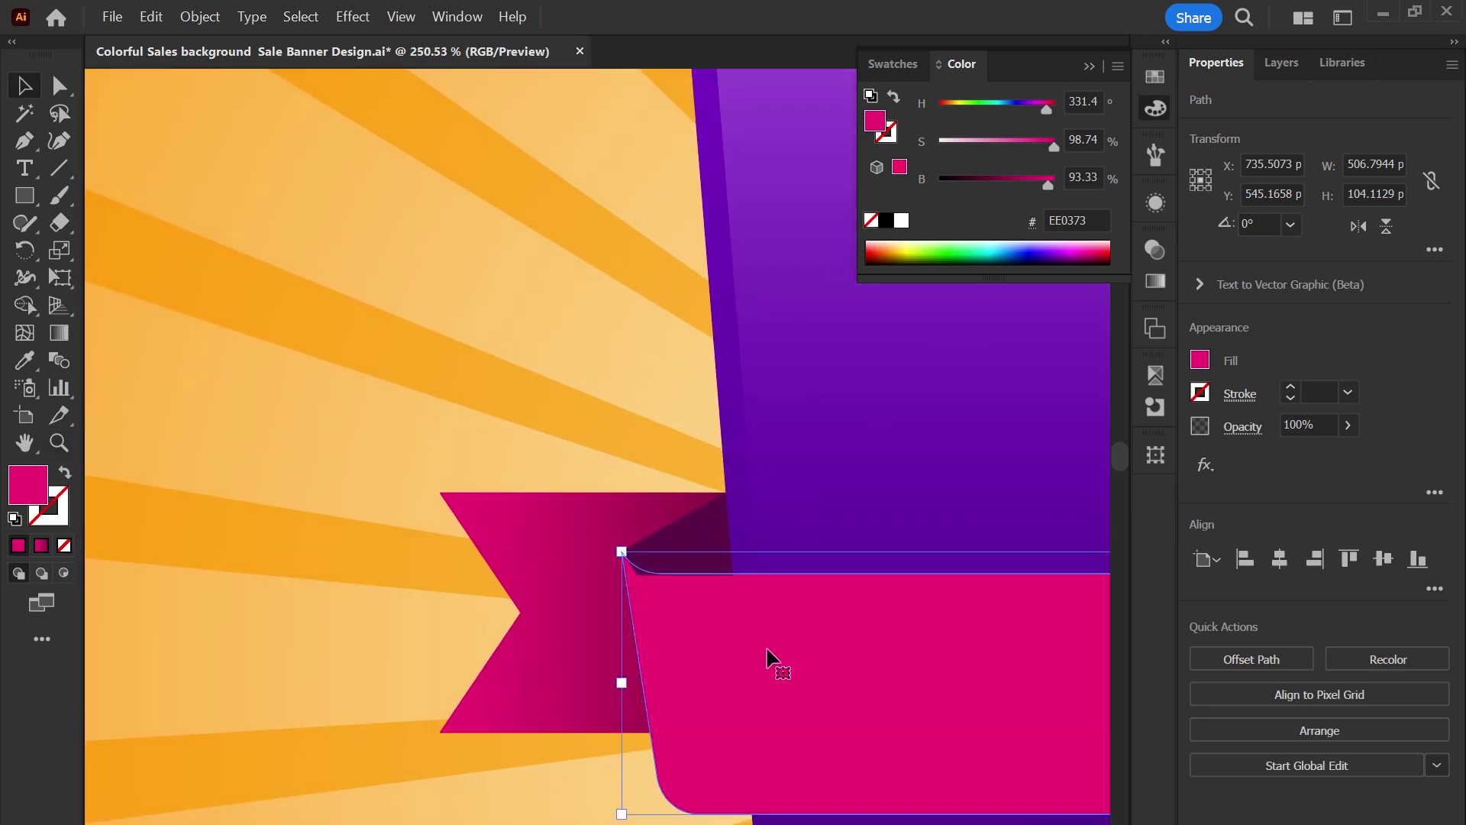
pyautogui.hotkey('ctrl', 'shift', 'a')
pyautogui.click(729, 661)
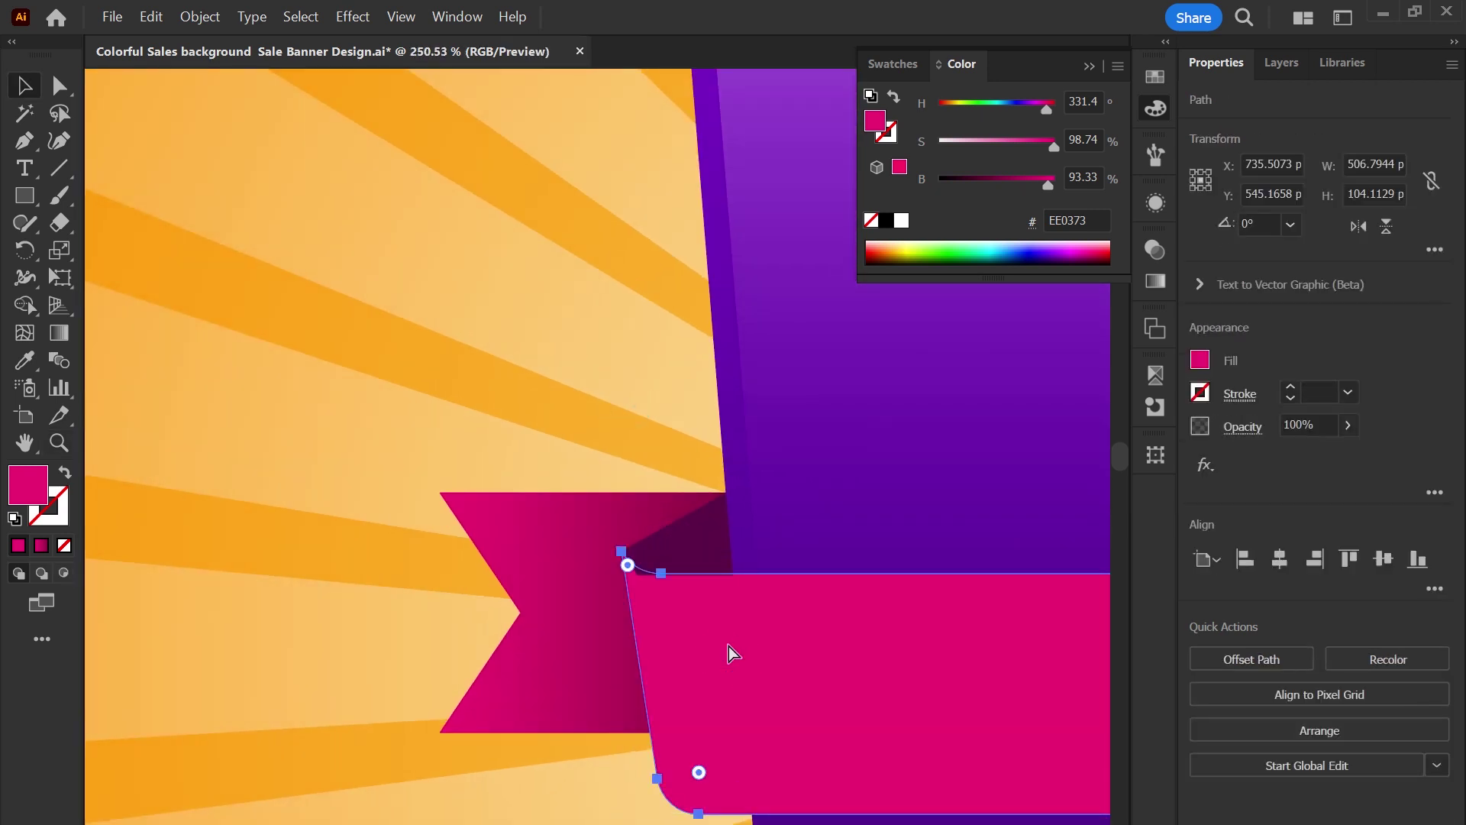
pyautogui.click(729, 646)
pyautogui.click(595, 431)
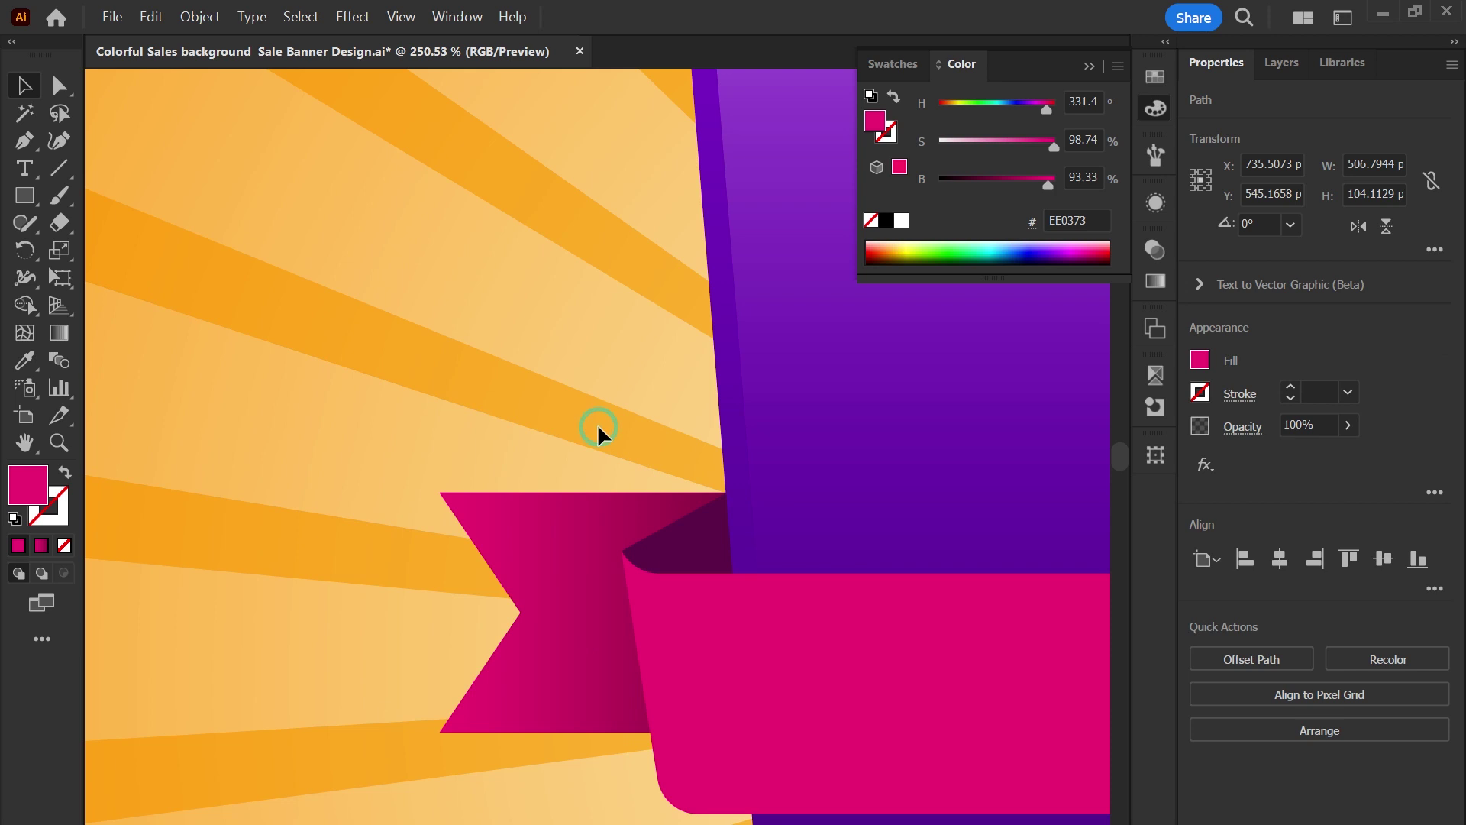
# Round the fold's lower-left live corner to match the band's curved end.
pyautogui.scroll(2, 698, 622)
pyautogui.scroll(2, 672, 691)
pyautogui.click(556, 578)
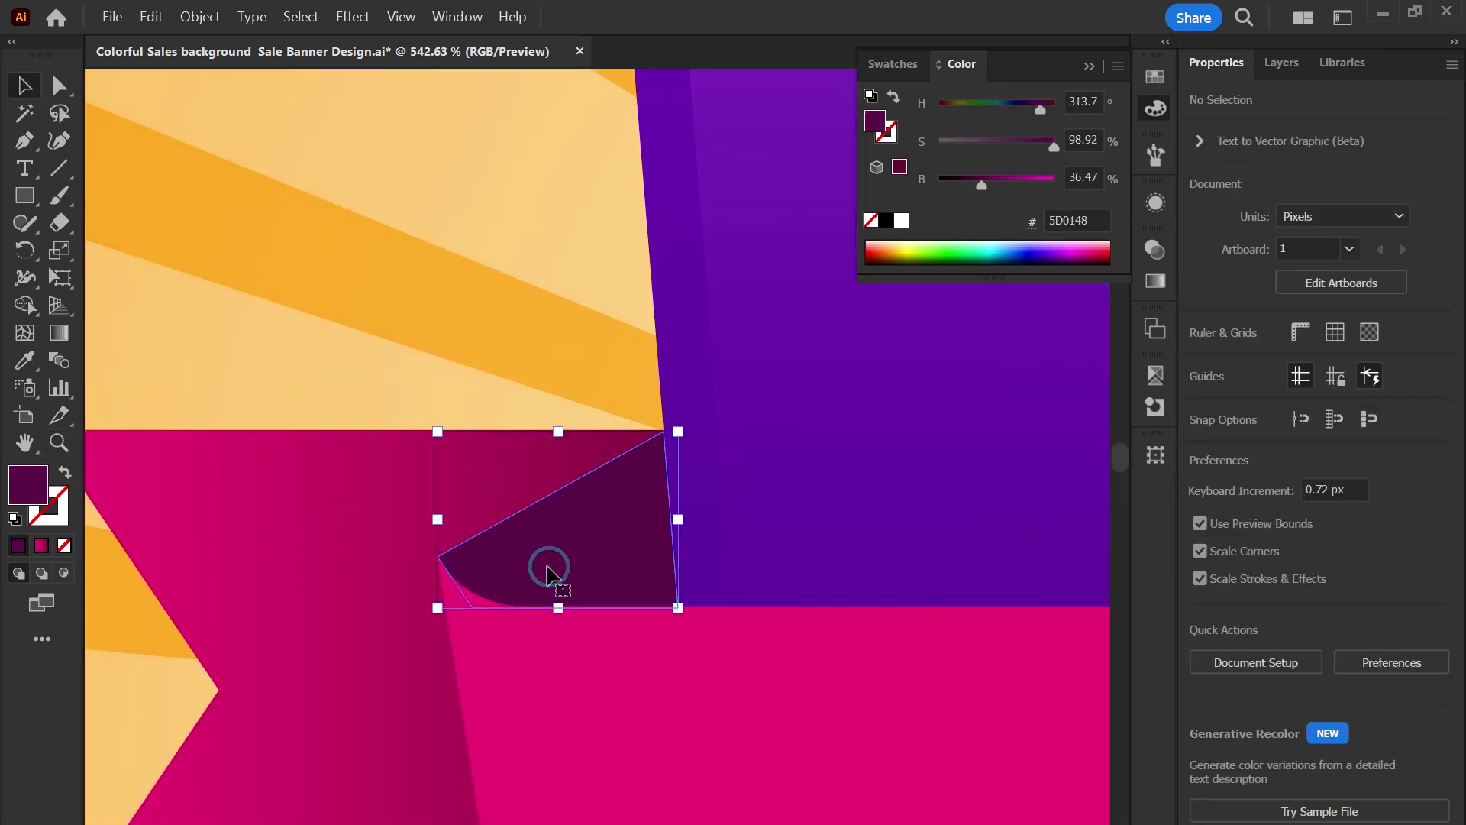
pyautogui.press('a')
pyautogui.moveTo(452, 559); pyautogui.dragTo(479, 566)
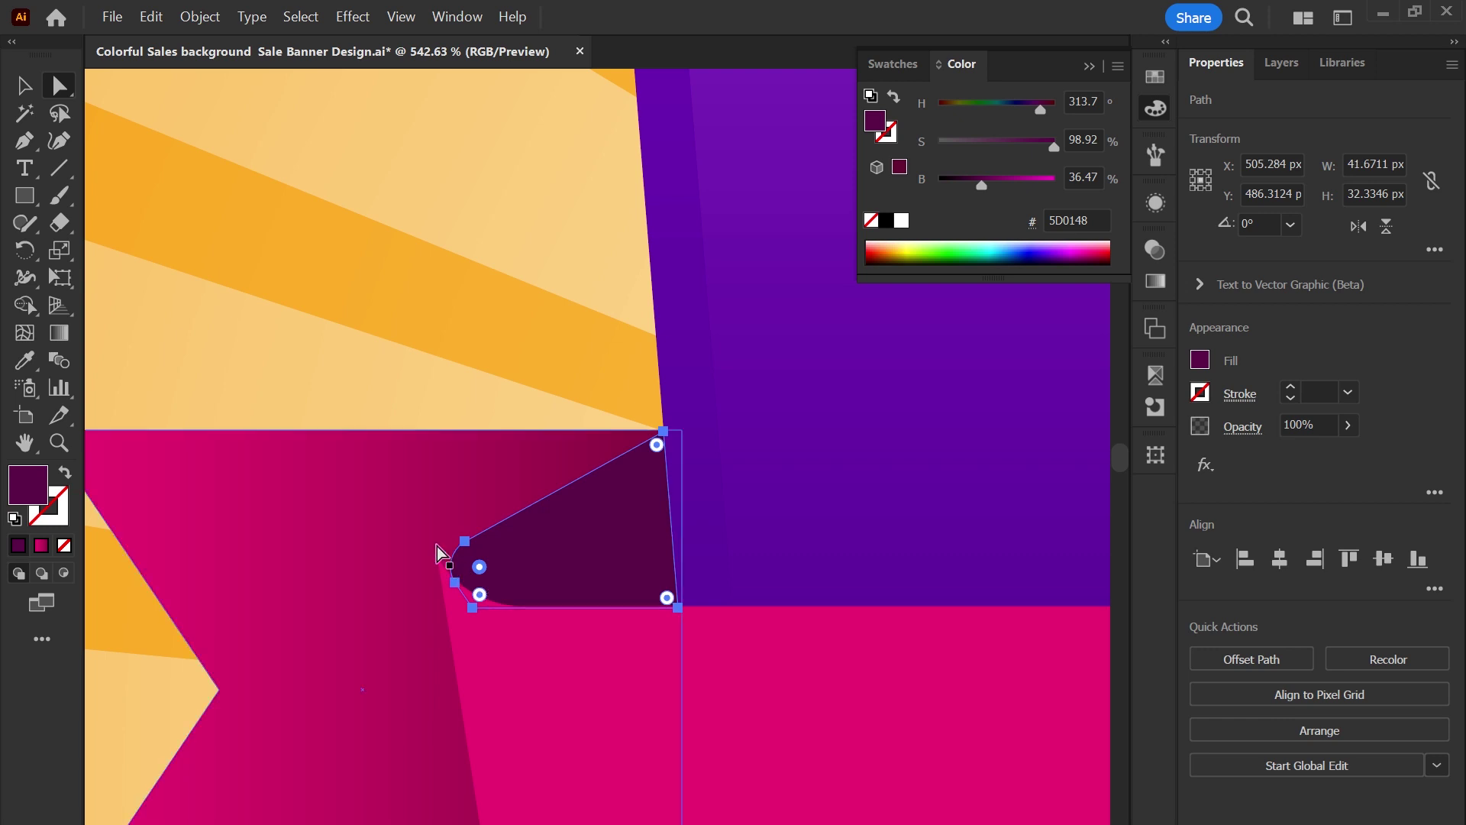
pyautogui.scroll(3, 422, 520)
pyautogui.scroll(2, 422, 520)
pyautogui.moveTo(518, 577); pyautogui.dragTo(493, 567)
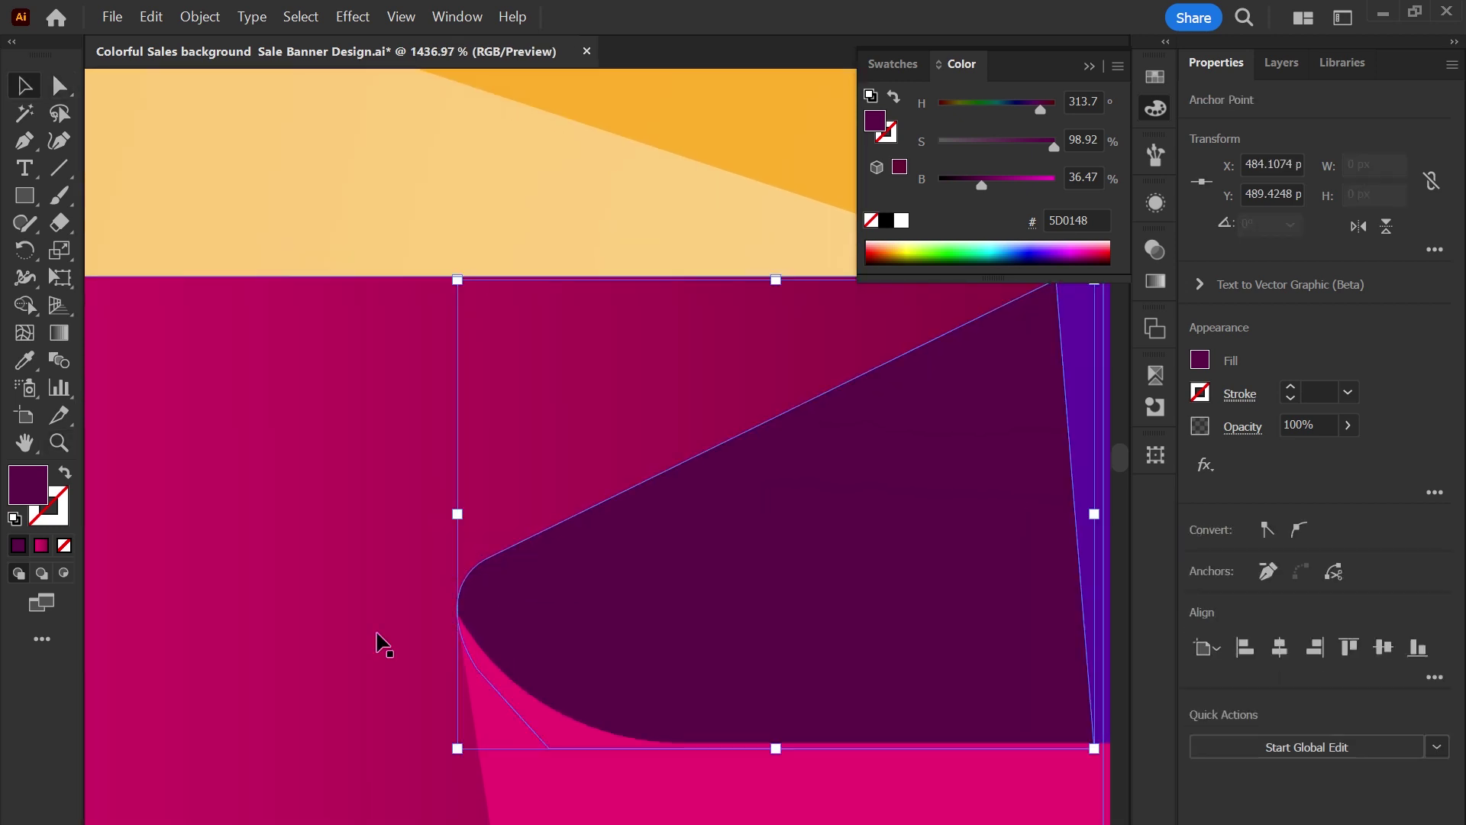
pyautogui.scroll(-5, 315, 666)
pyautogui.click(316, 667)
pyautogui.moveTo(316, 668); pyautogui.dragTo(152, 707)
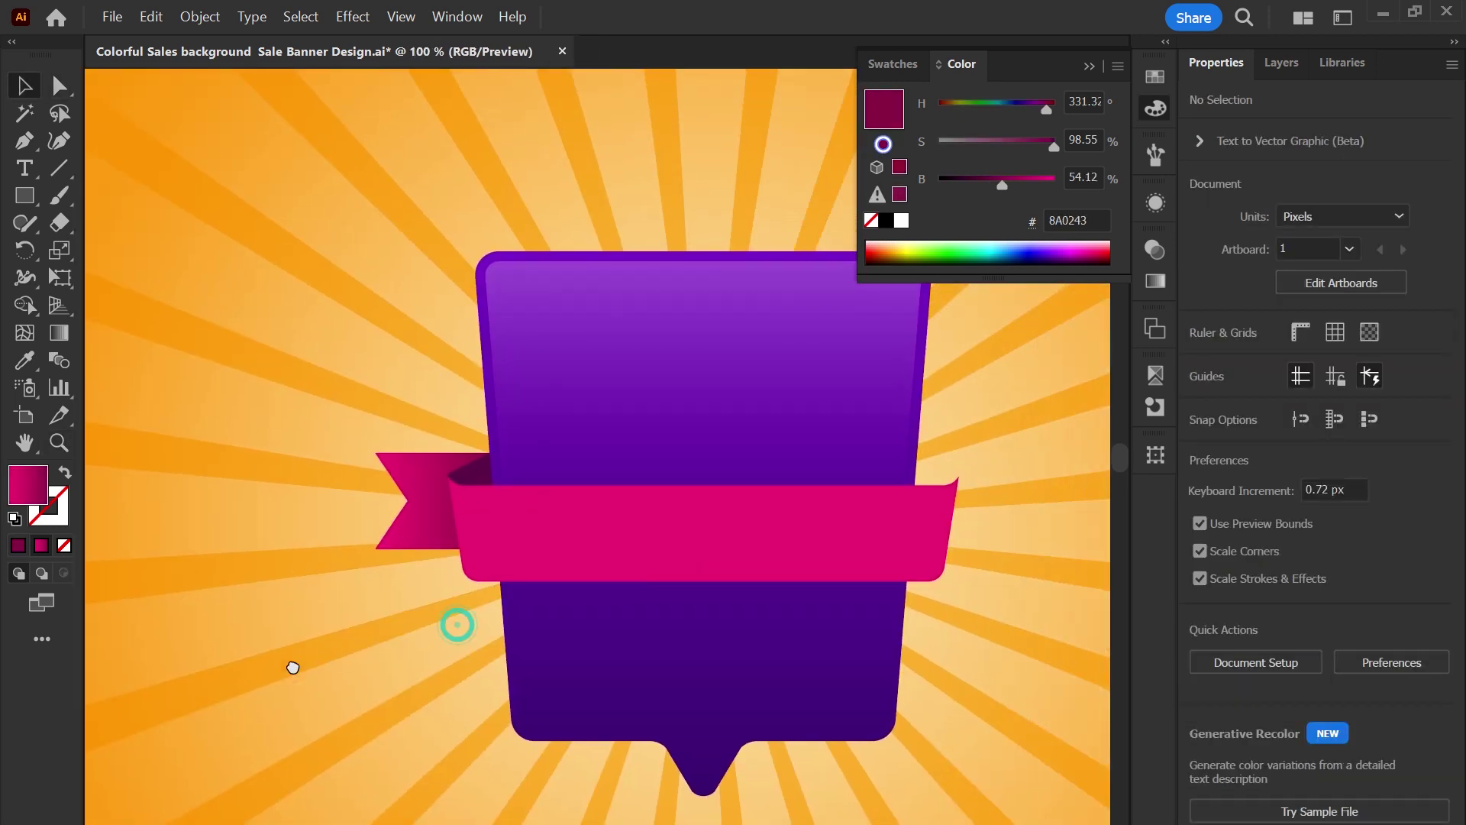
# Reflect a copy of the left tail and fold across the ribbon centre.
pyautogui.click(468, 478)
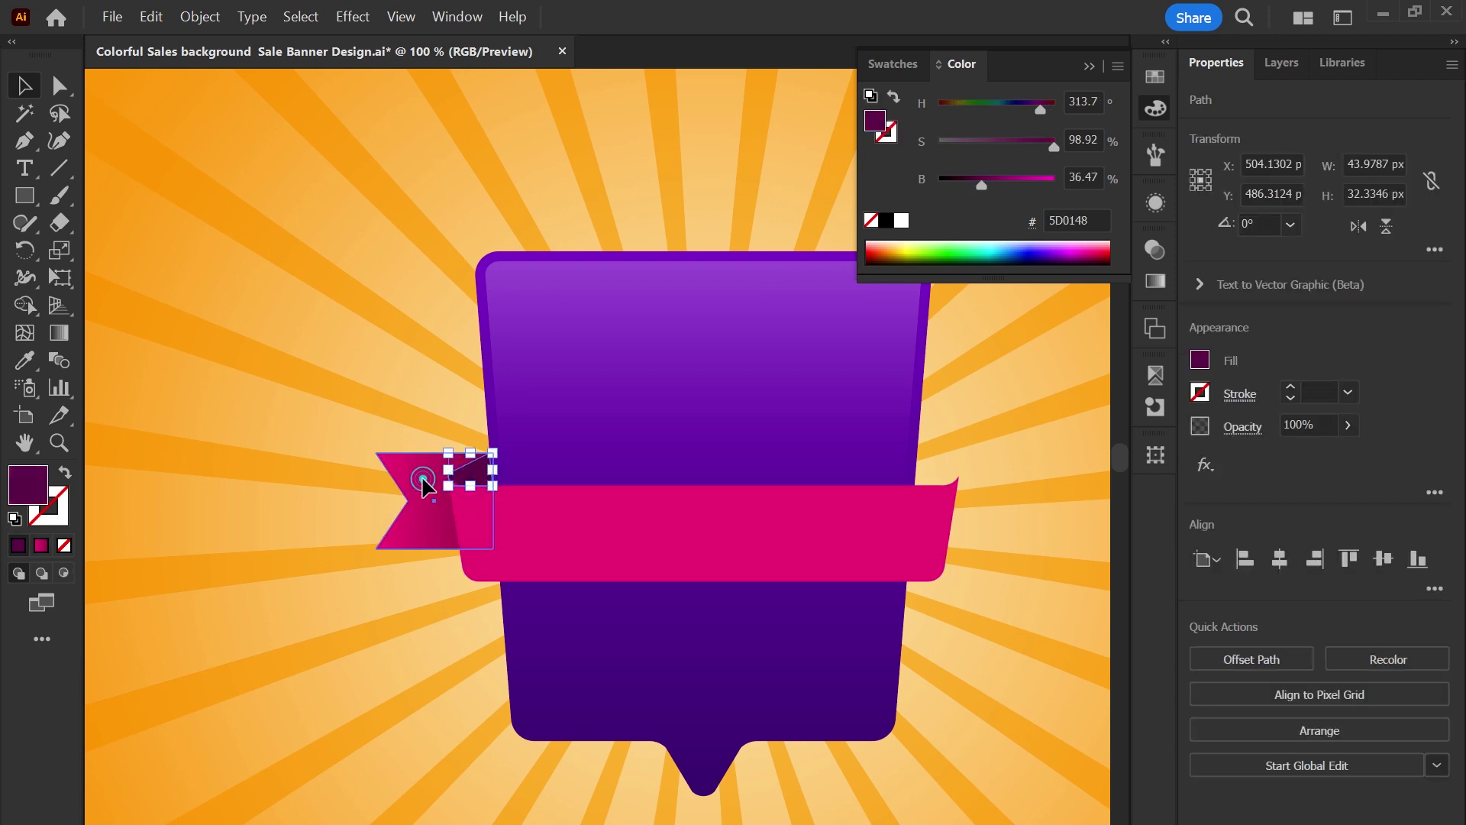
pyautogui.keyDown('shift'); pyautogui.click(416, 500); pyautogui.keyUp('shift')
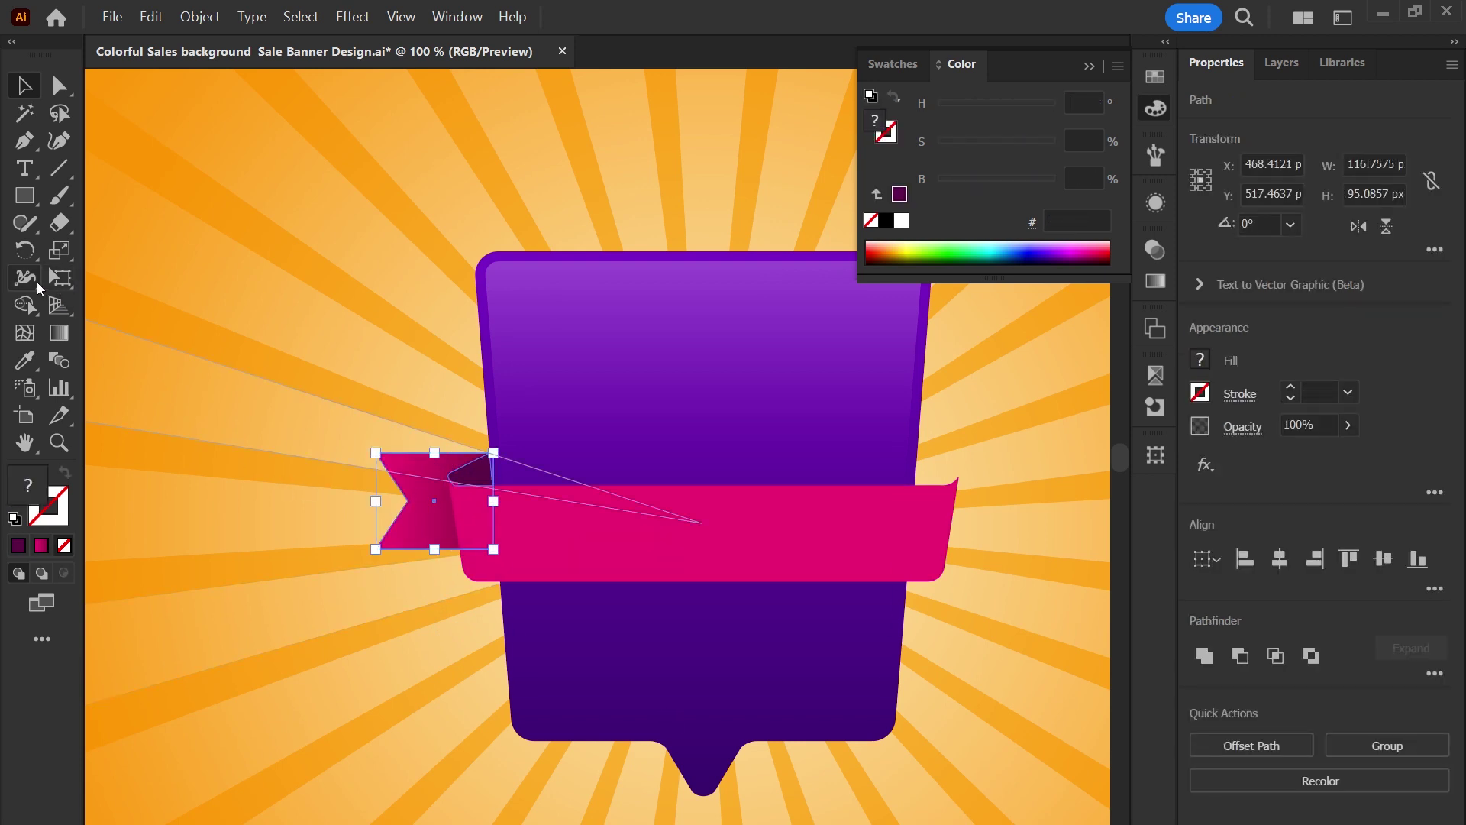
pyautogui.click(38, 283)
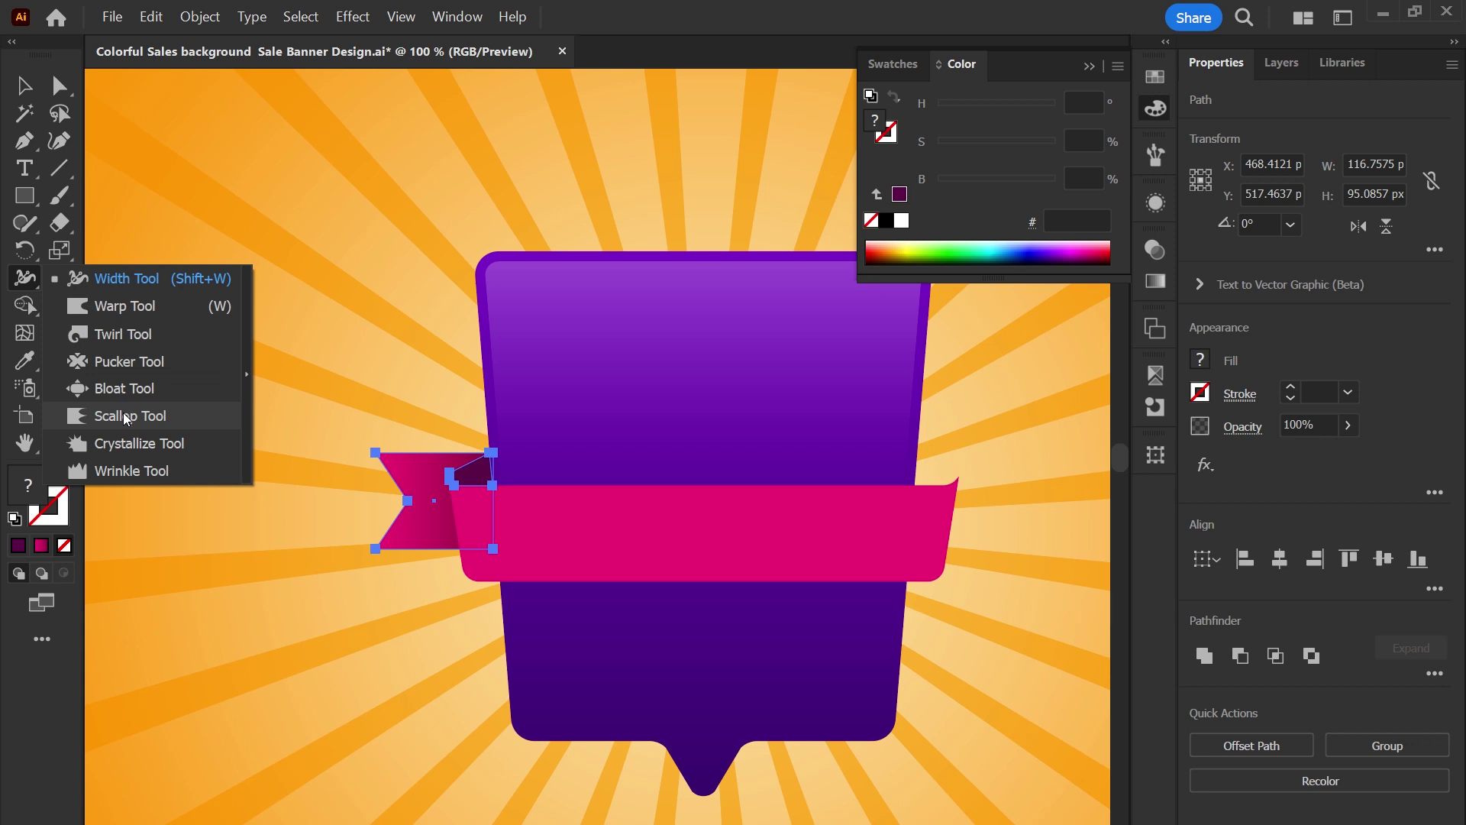
pyautogui.moveTo(22, 252); pyautogui.dragTo(131, 278)
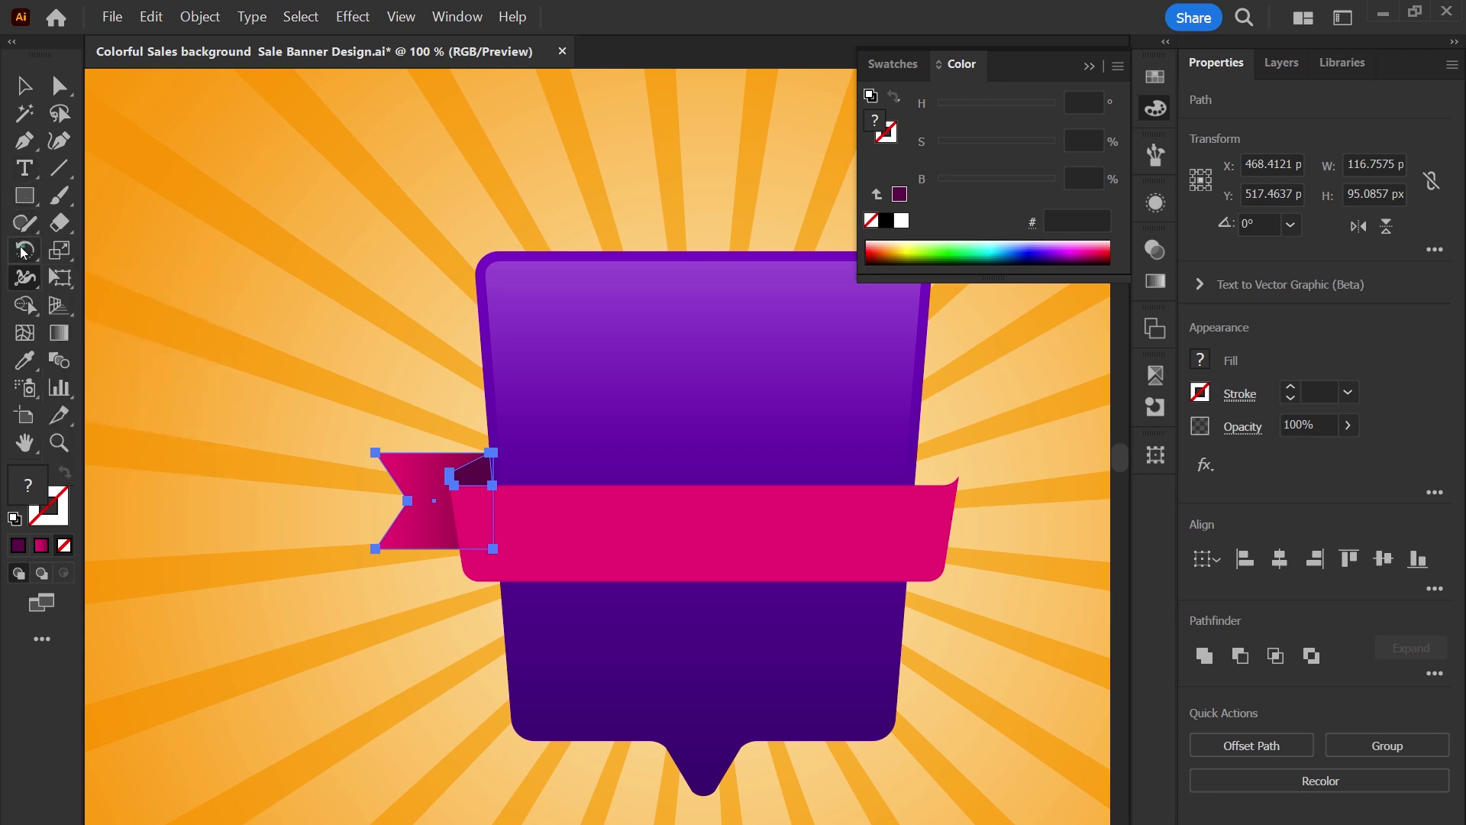
pyautogui.click(707, 485)
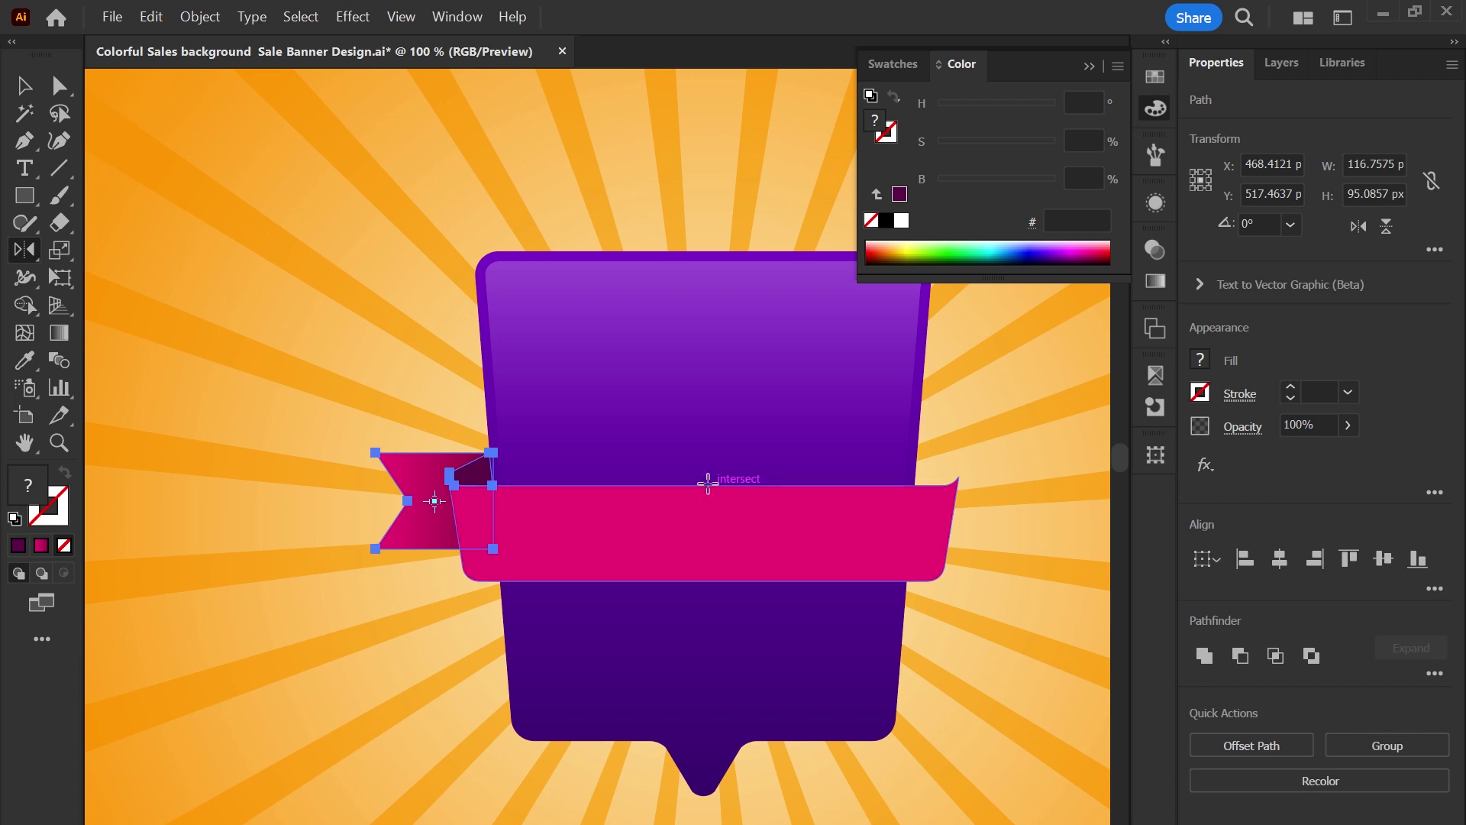
pyautogui.moveTo(492, 484); pyautogui.dragTo(932, 521)
# Nudge the mirrored tail and fold slightly left to tuck behind the band's right end.
pyautogui.press('z')
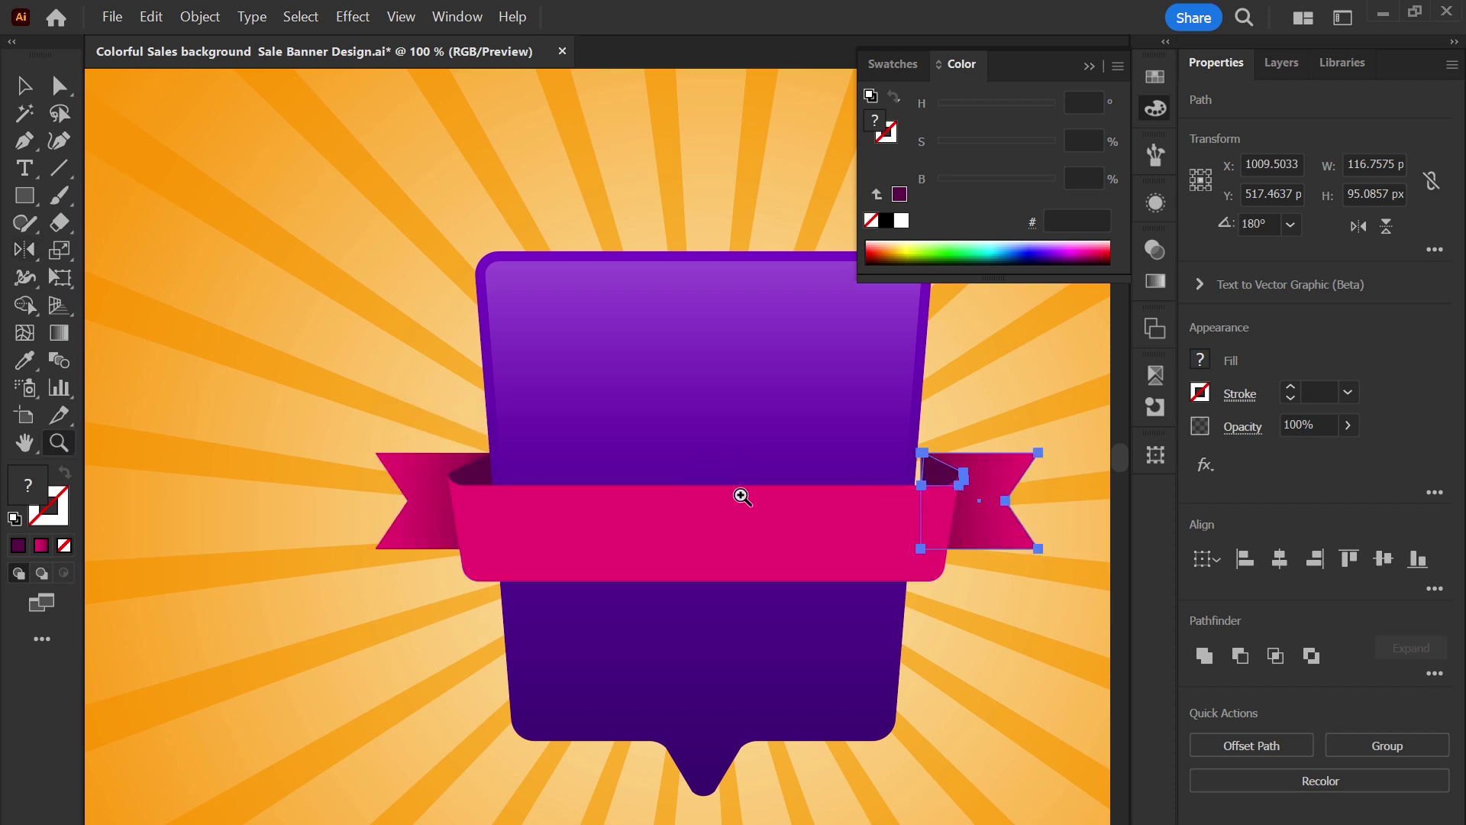
pyautogui.moveTo(792, 468); pyautogui.dragTo(908, 704)
pyautogui.press('v')
pyautogui.moveTo(997, 509); pyautogui.dragTo(770, 529)
pyautogui.moveTo(910, 515); pyautogui.dragTo(898, 510)
pyautogui.hotkey('ctrl', 'shift', 'a')
pyautogui.hotkey('ctrl', '0')
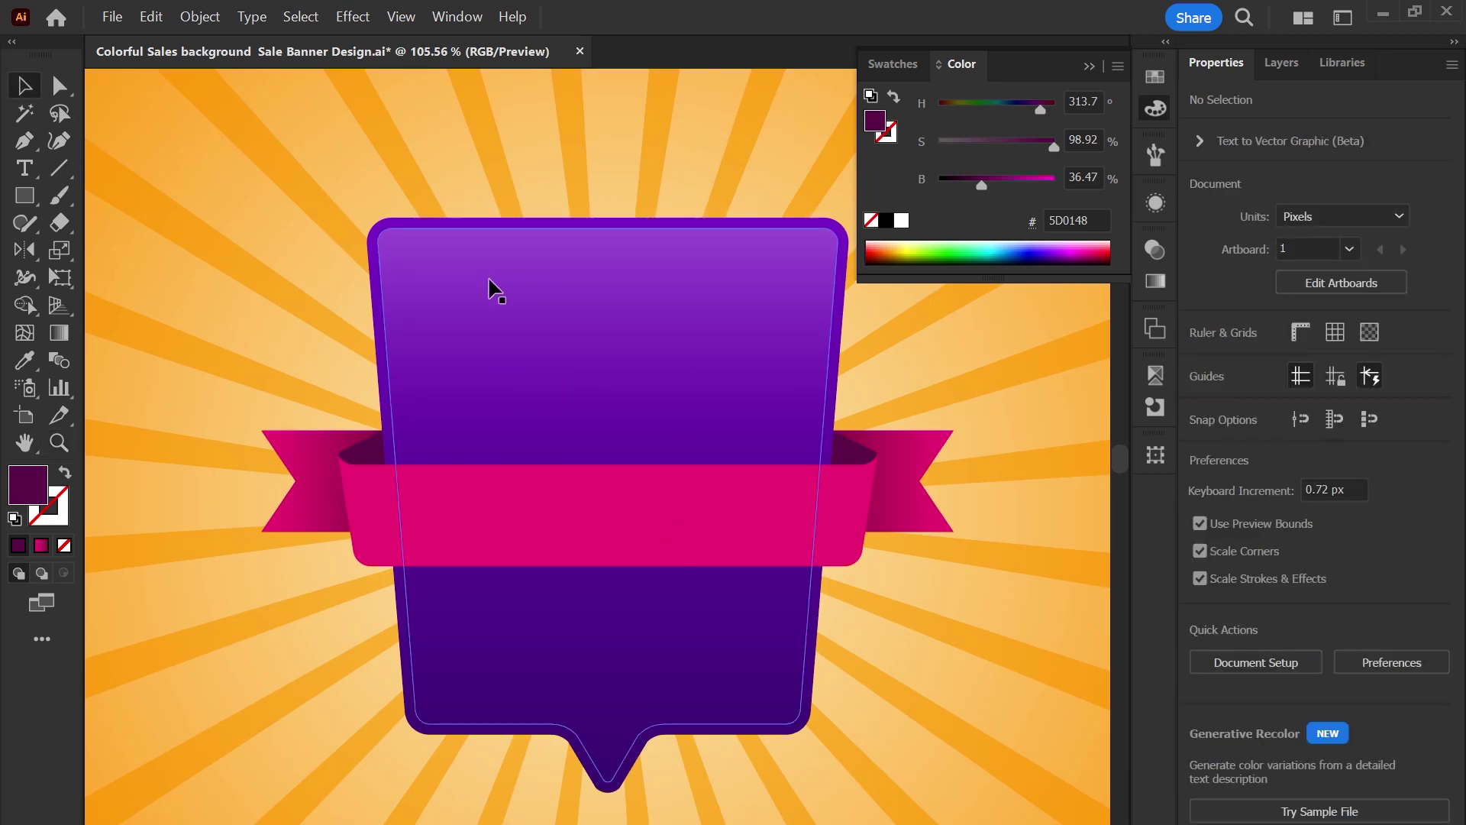
pyautogui.click(507, 520)
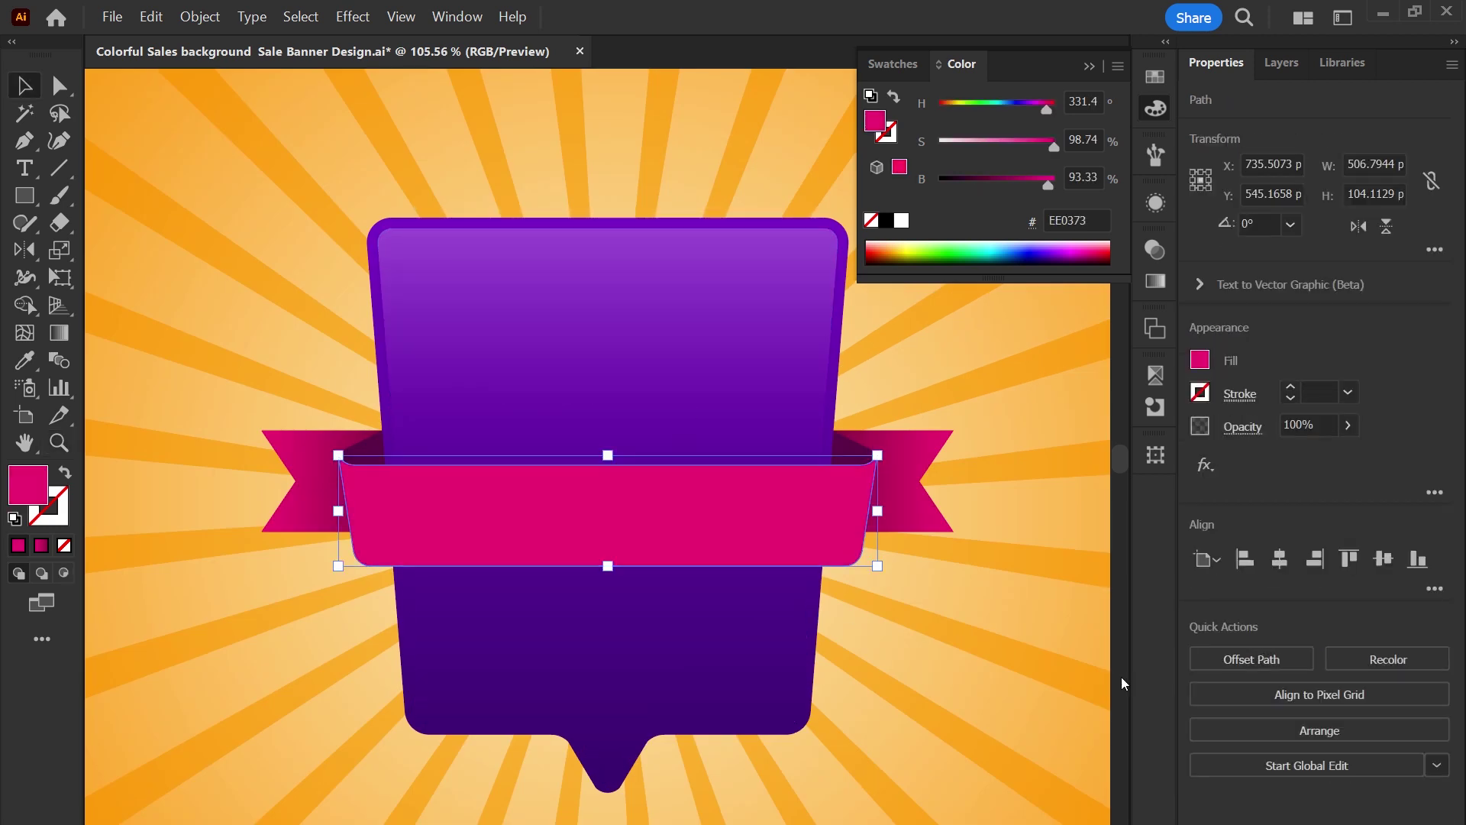
# Create a -7 px offset copy of the band carrying the white 50% gloss gradient.
pyautogui.click(1282, 663)
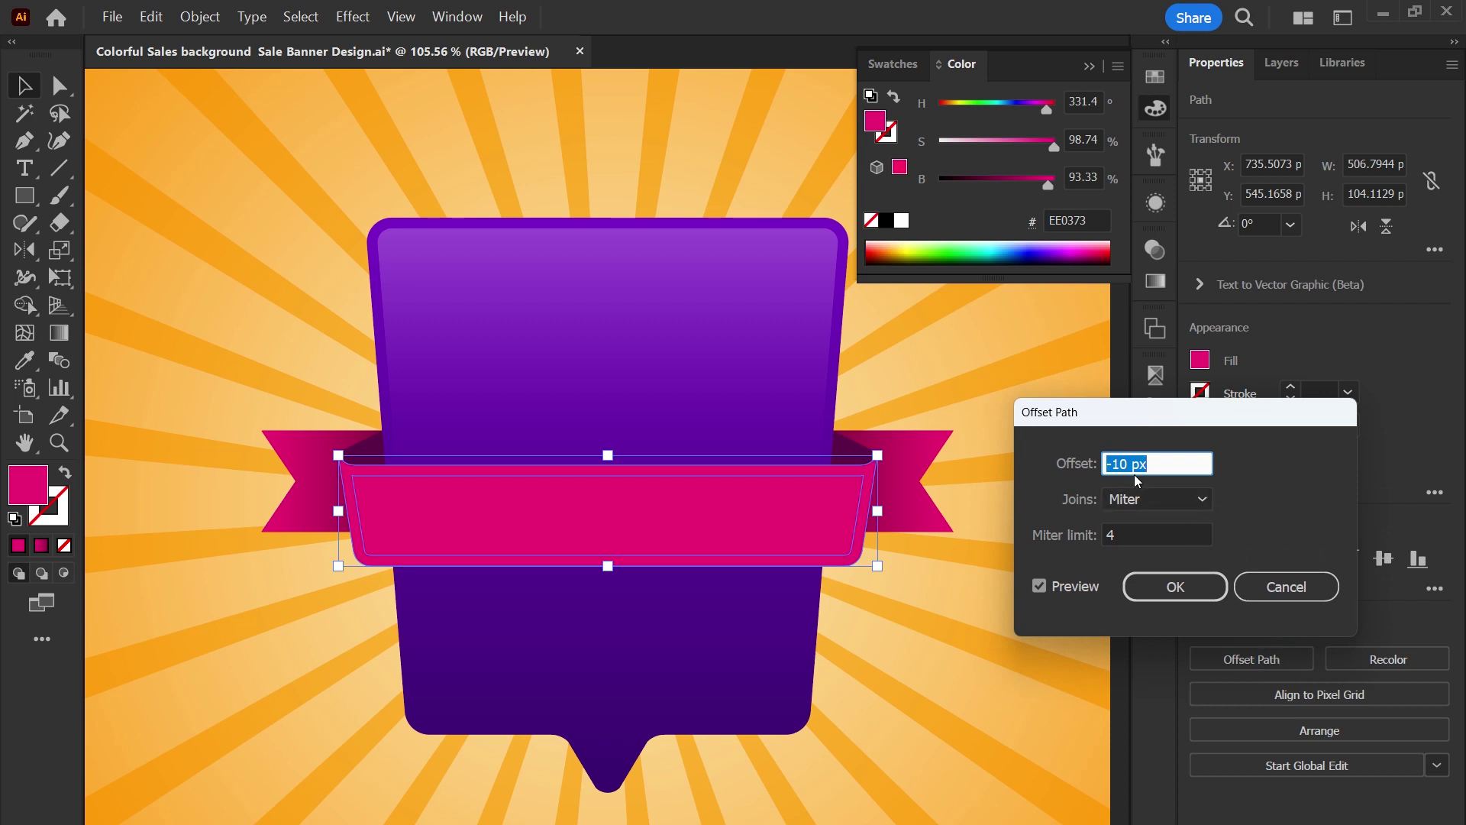
pyautogui.press('Up')
pyautogui.press('Up')
pyautogui.press('Up')
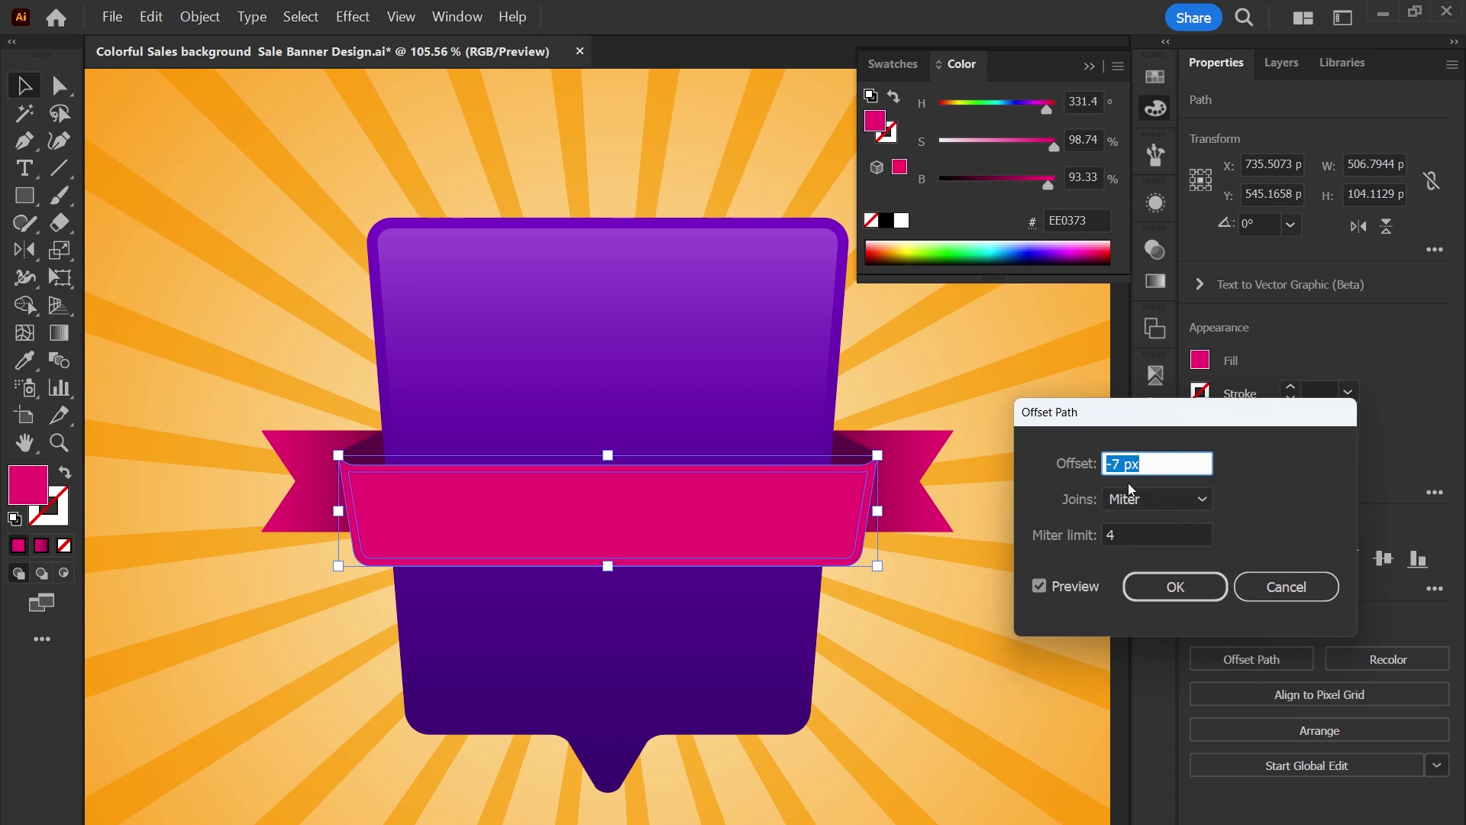
pyautogui.click(1149, 588)
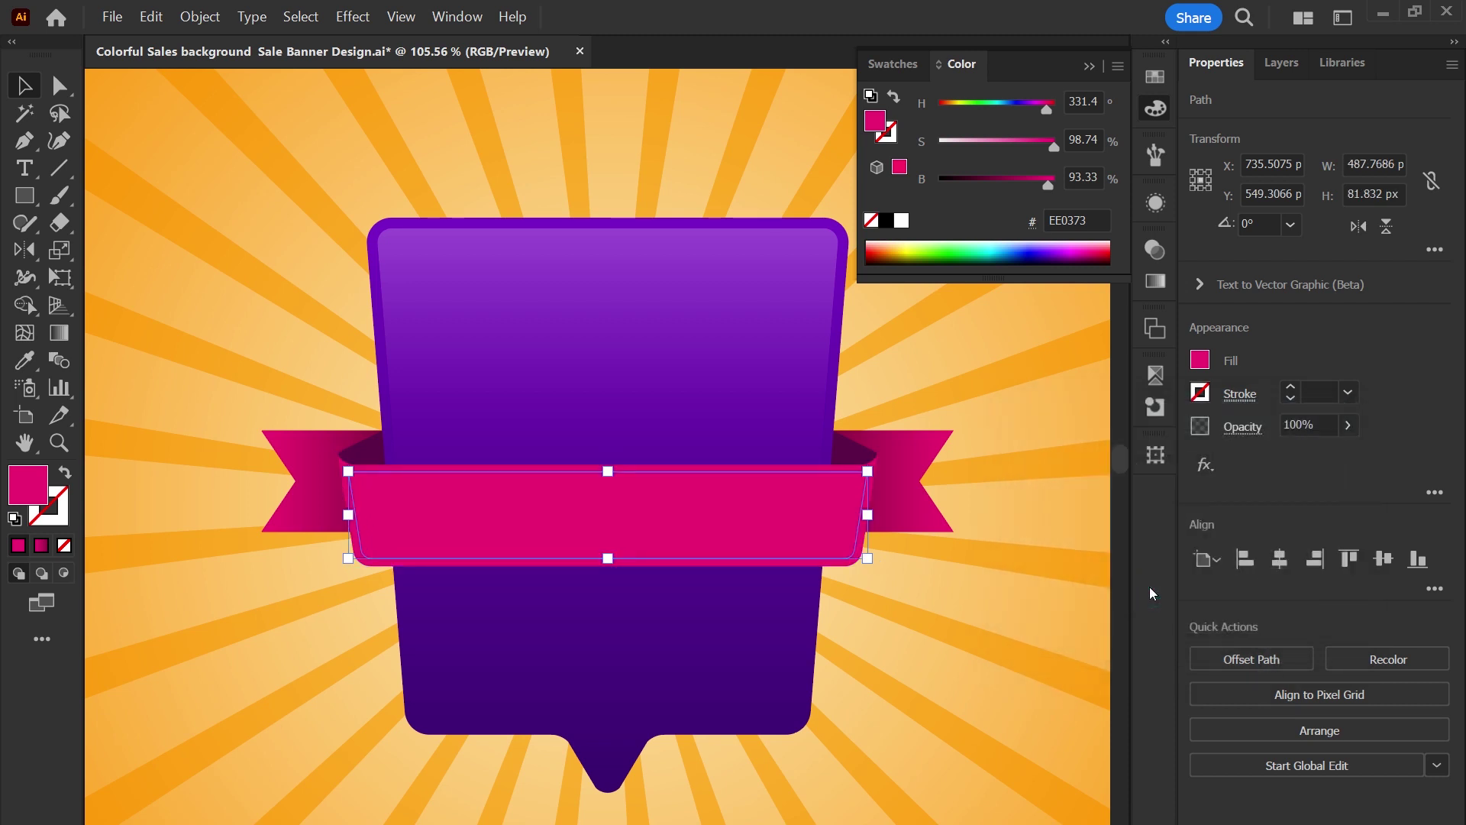
pyautogui.press('i')
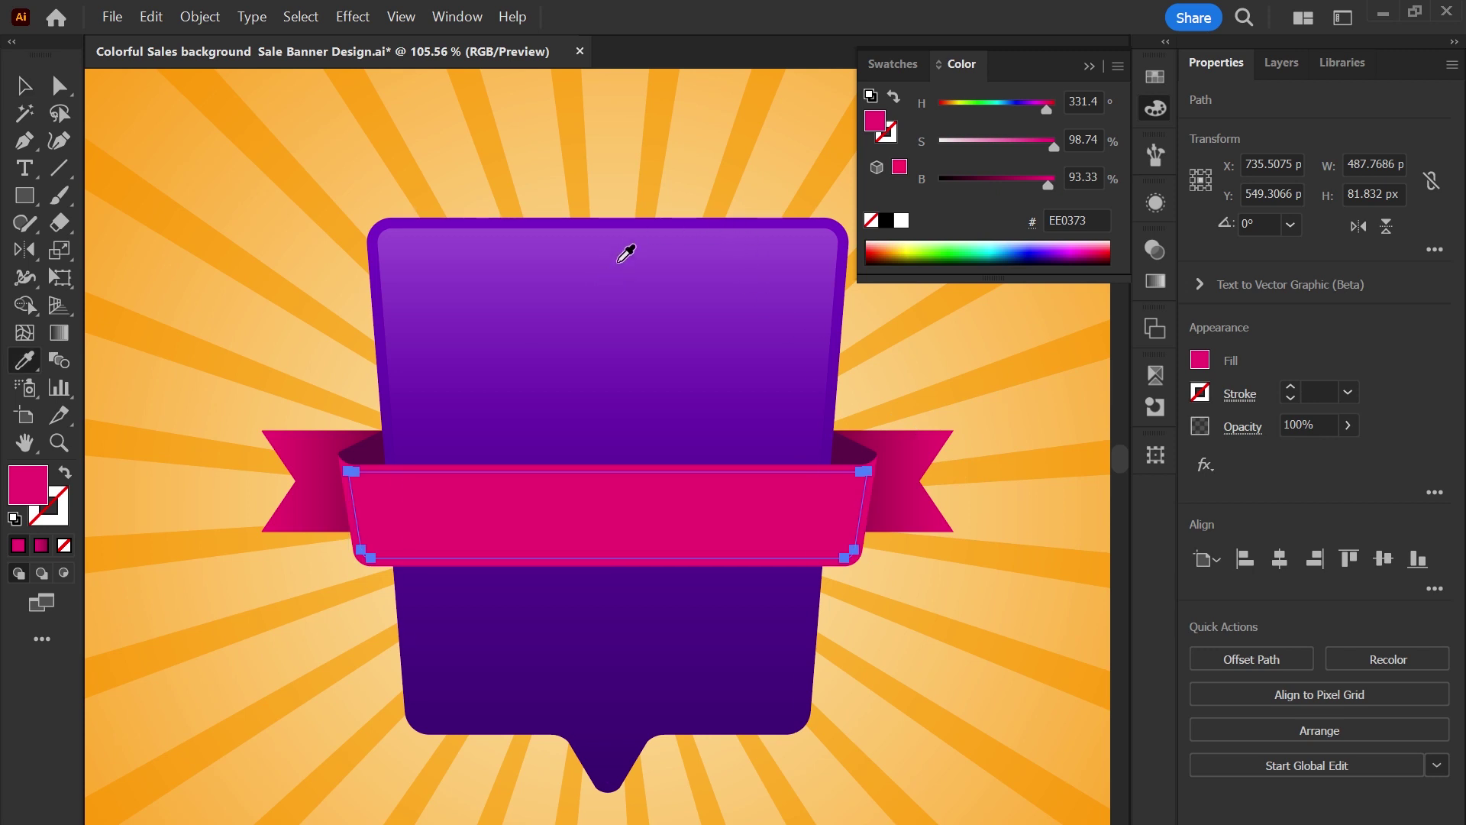
pyautogui.click(626, 241)
# Redraw the highlight gradient vertically so it fades from the band's top downward.
pyautogui.press('z')
pyautogui.moveTo(586, 450)
pyautogui.mouseDown()
pyautogui.moveTo(655, 569)
pyautogui.moveTo(454, 534)
pyautogui.mouseUp()
pyautogui.press('v')
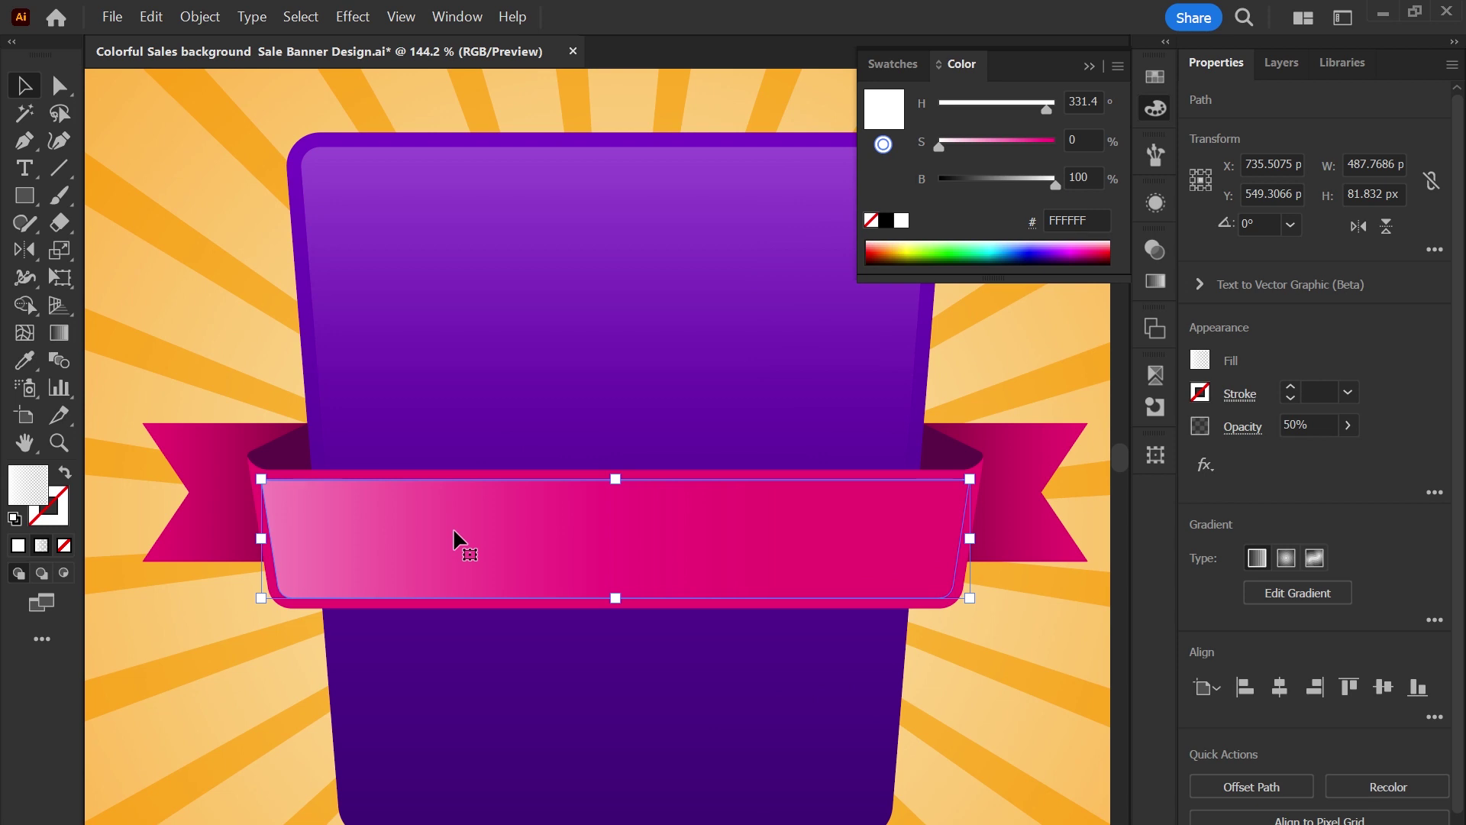
pyautogui.press('g')
pyautogui.moveTo(654, 461); pyautogui.dragTo(663, 641)
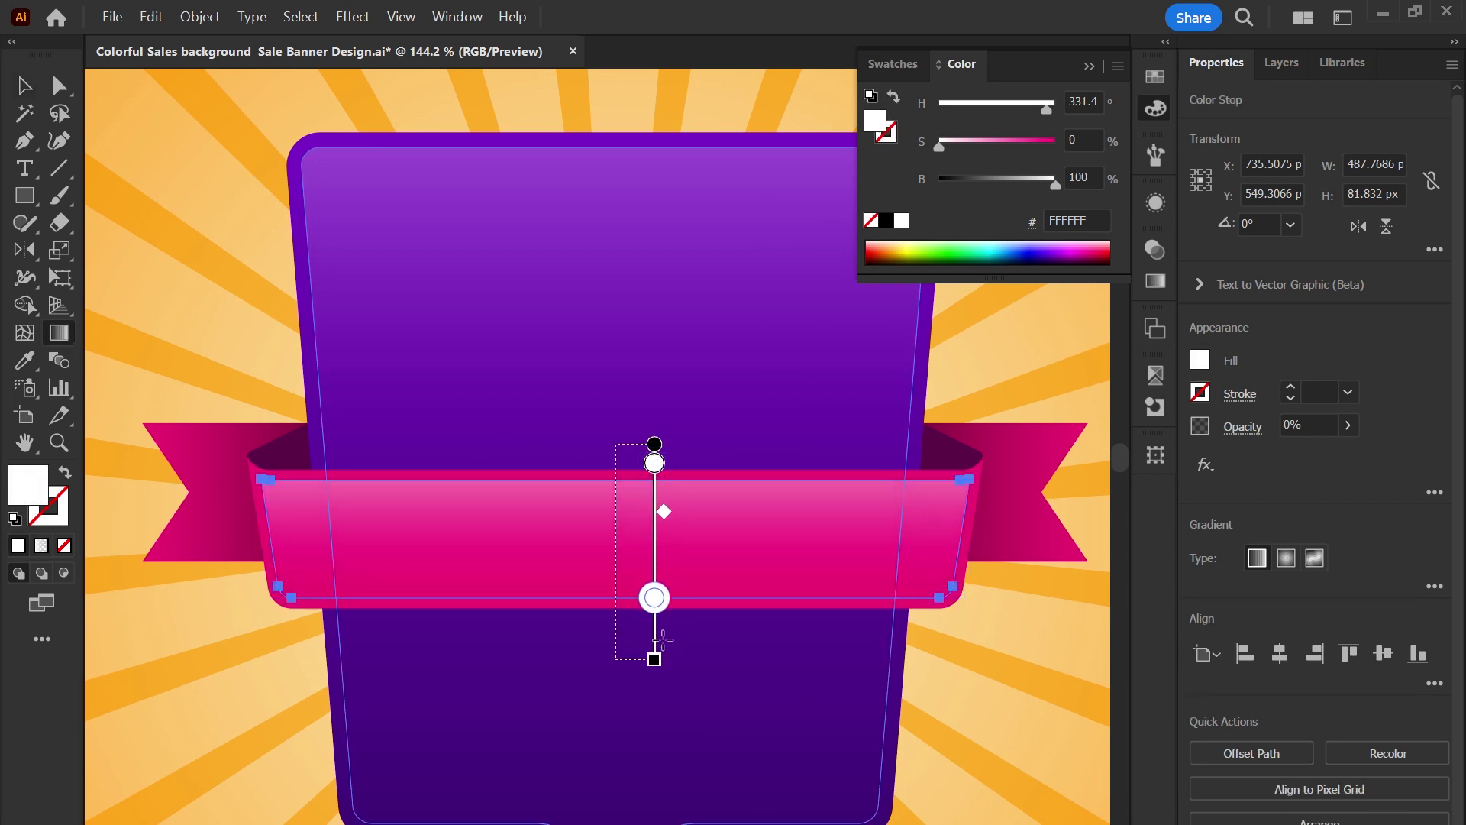
pyautogui.moveTo(662, 640)
pyautogui.mouseDown()
pyautogui.moveTo(616, 635)
pyautogui.moveTo(615, 556)
pyautogui.moveTo(614, 585)
pyautogui.mouseUp()
pyautogui.press('v')
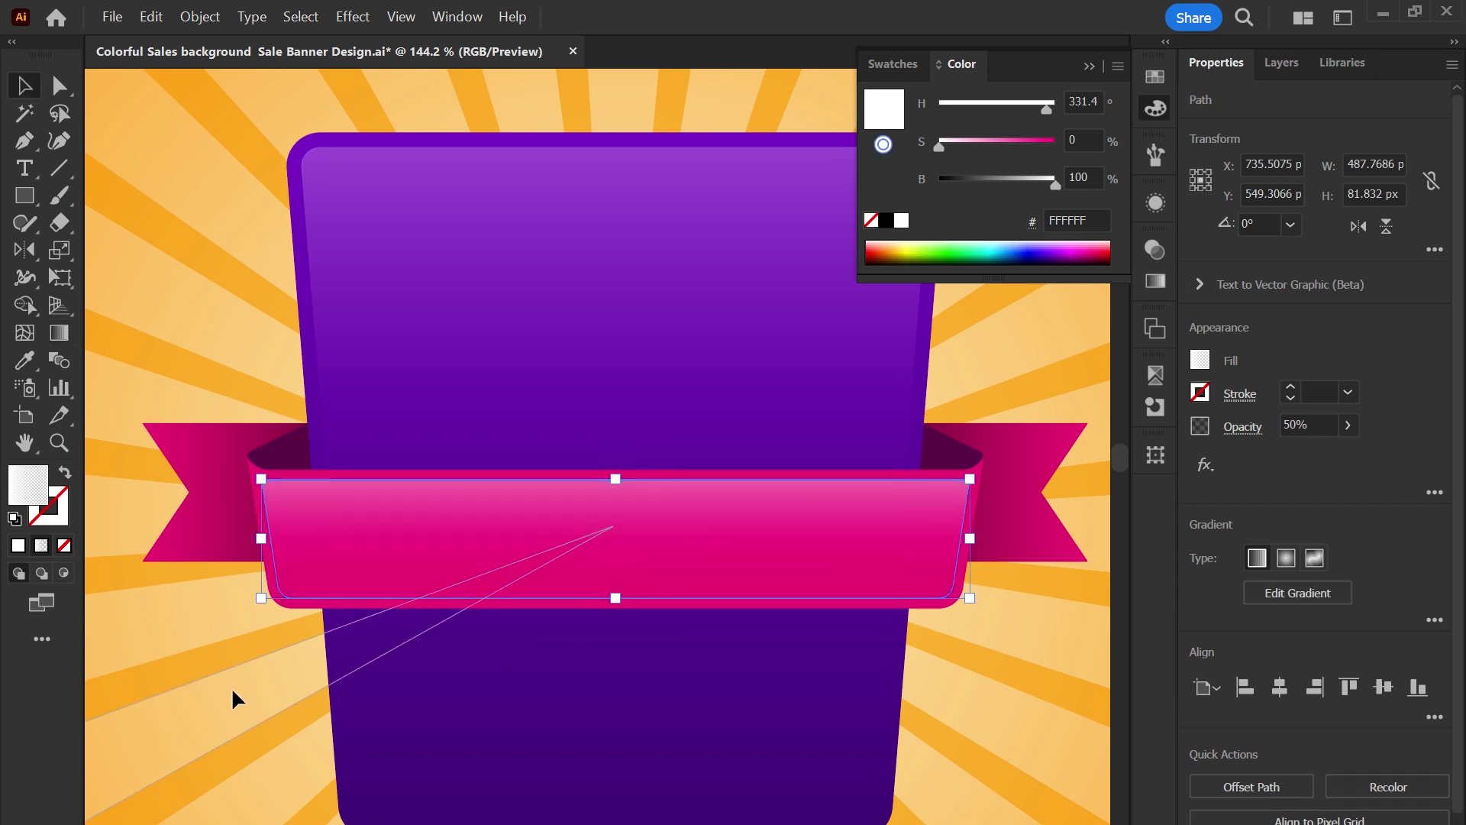
pyautogui.click(231, 686)
pyautogui.hotkey('ctrl', '1')
pyautogui.hotkey('ctrl', '0')
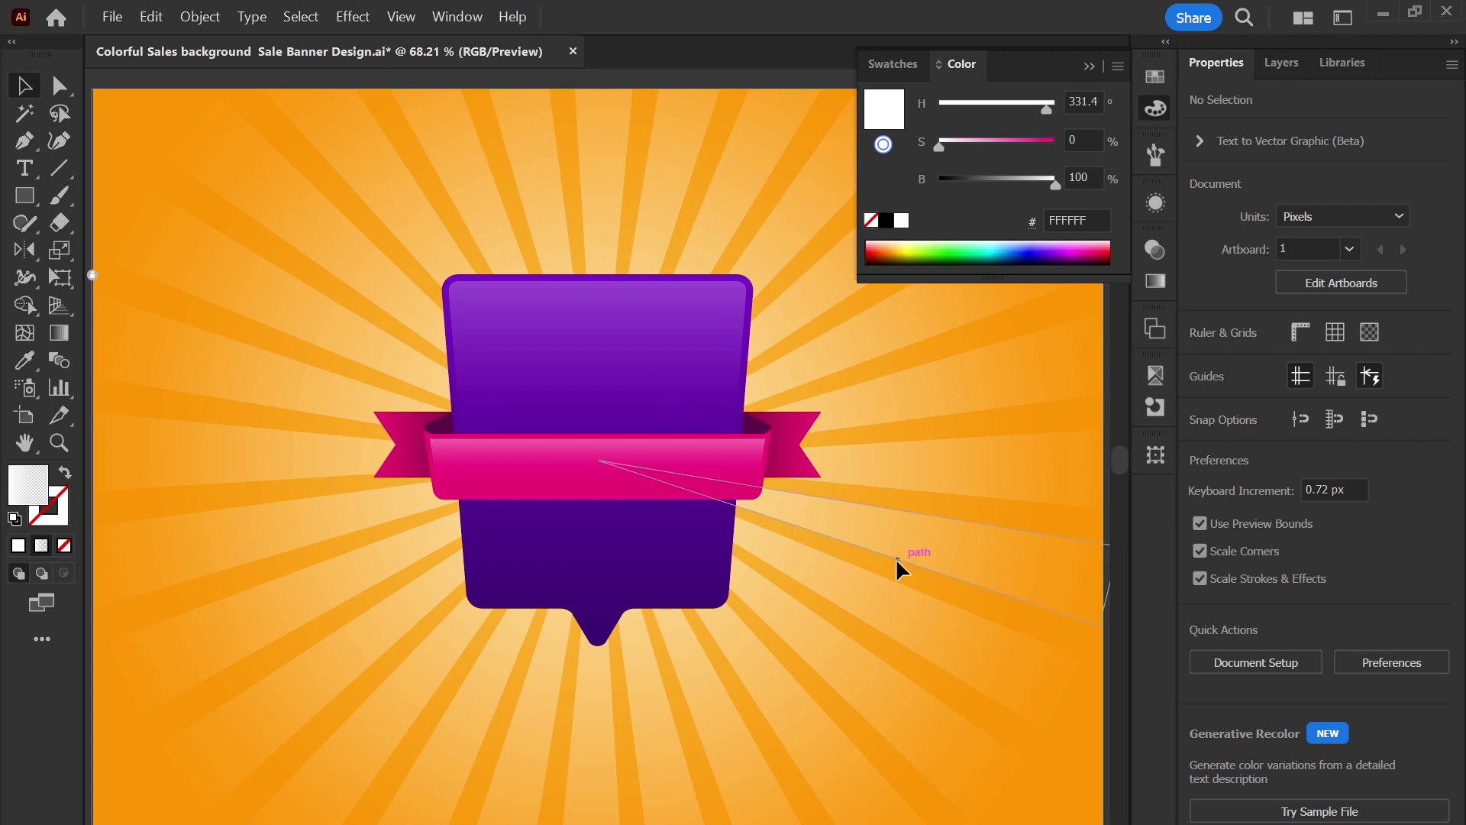
# Create a 3-sided polygon left of the badge and fill it lime green 9CE700.
pyautogui.click(27, 206)
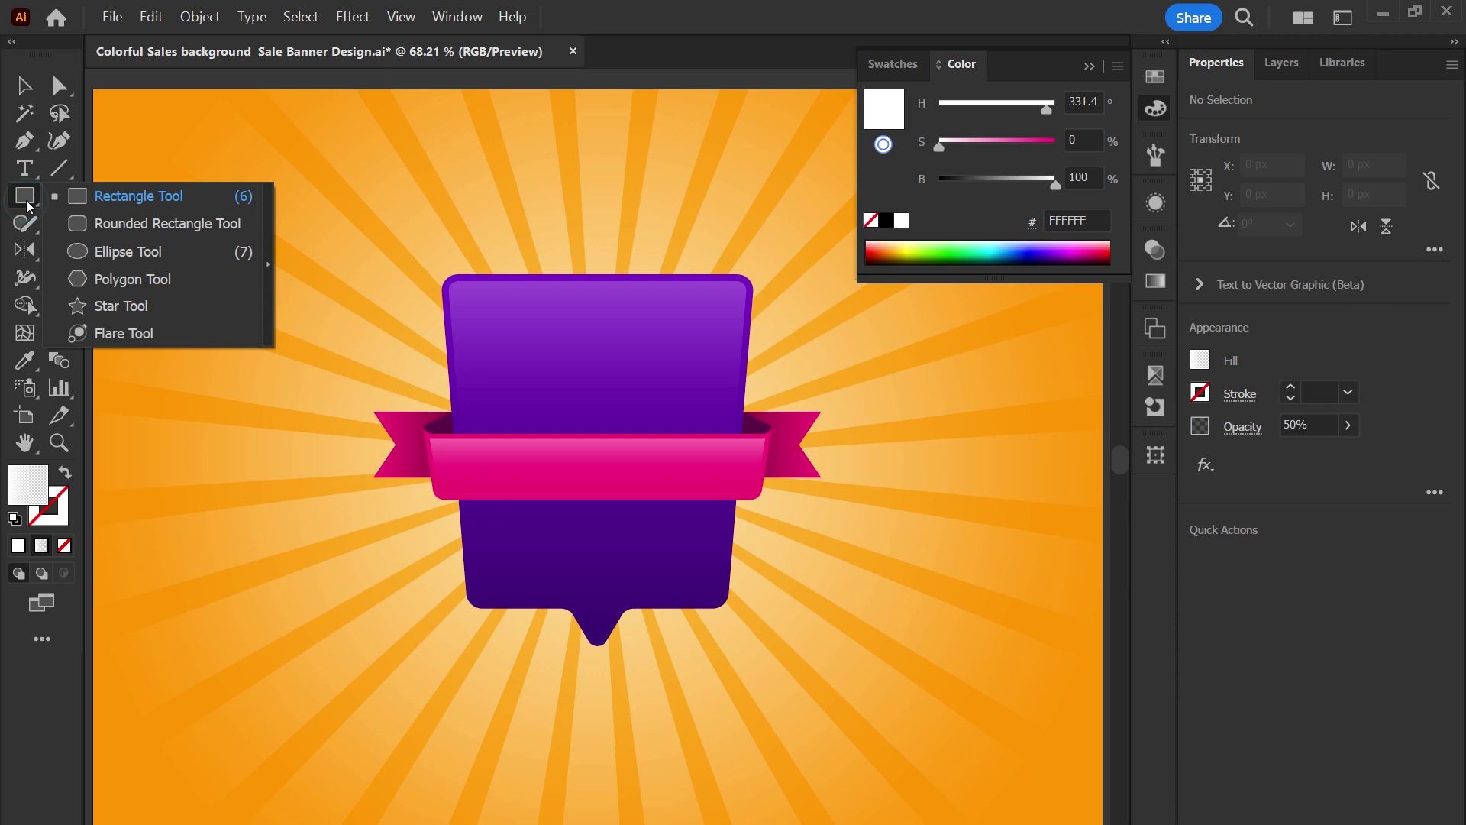
pyautogui.click(111, 281)
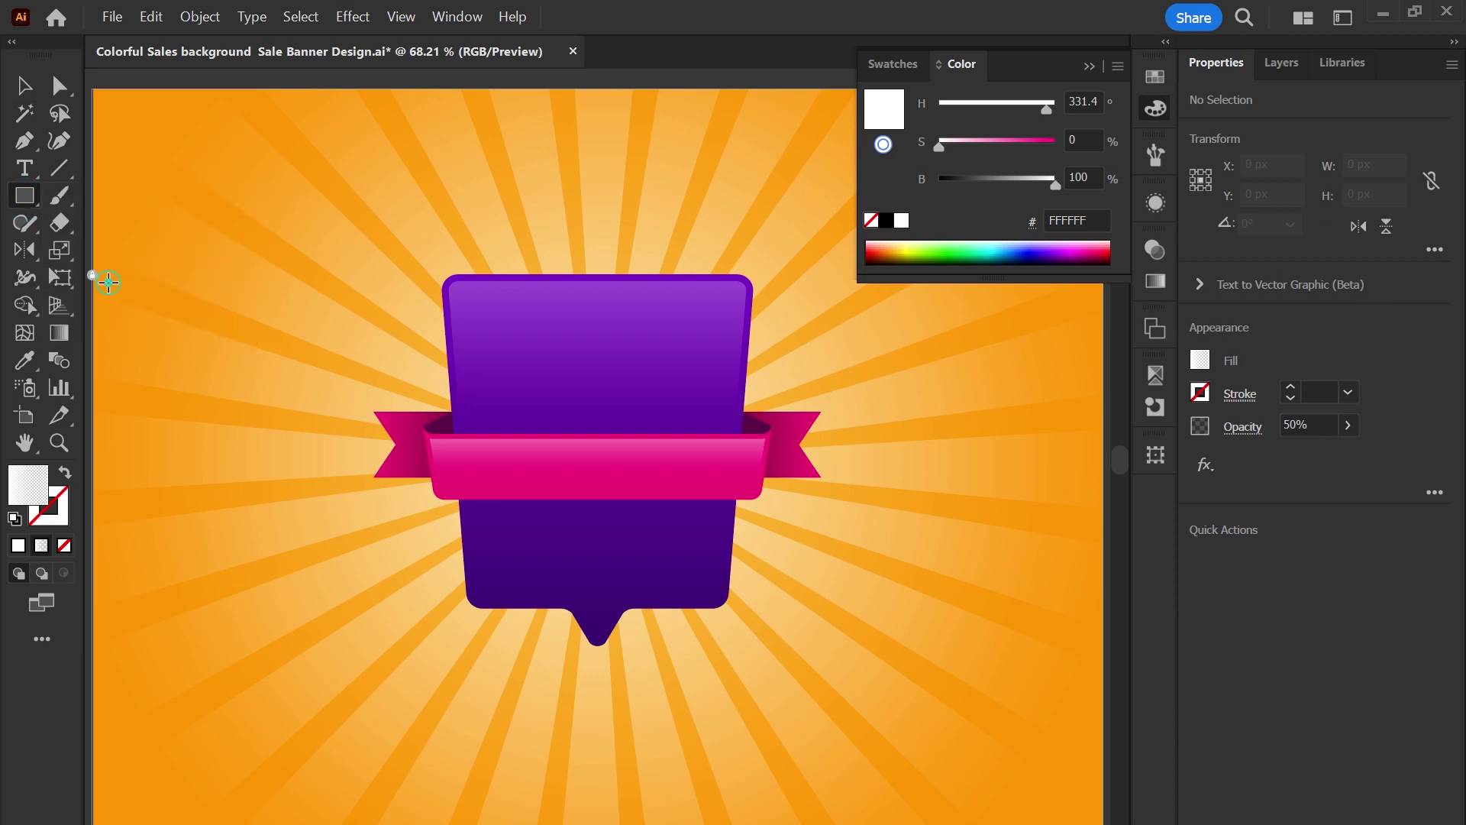
pyautogui.click(318, 330)
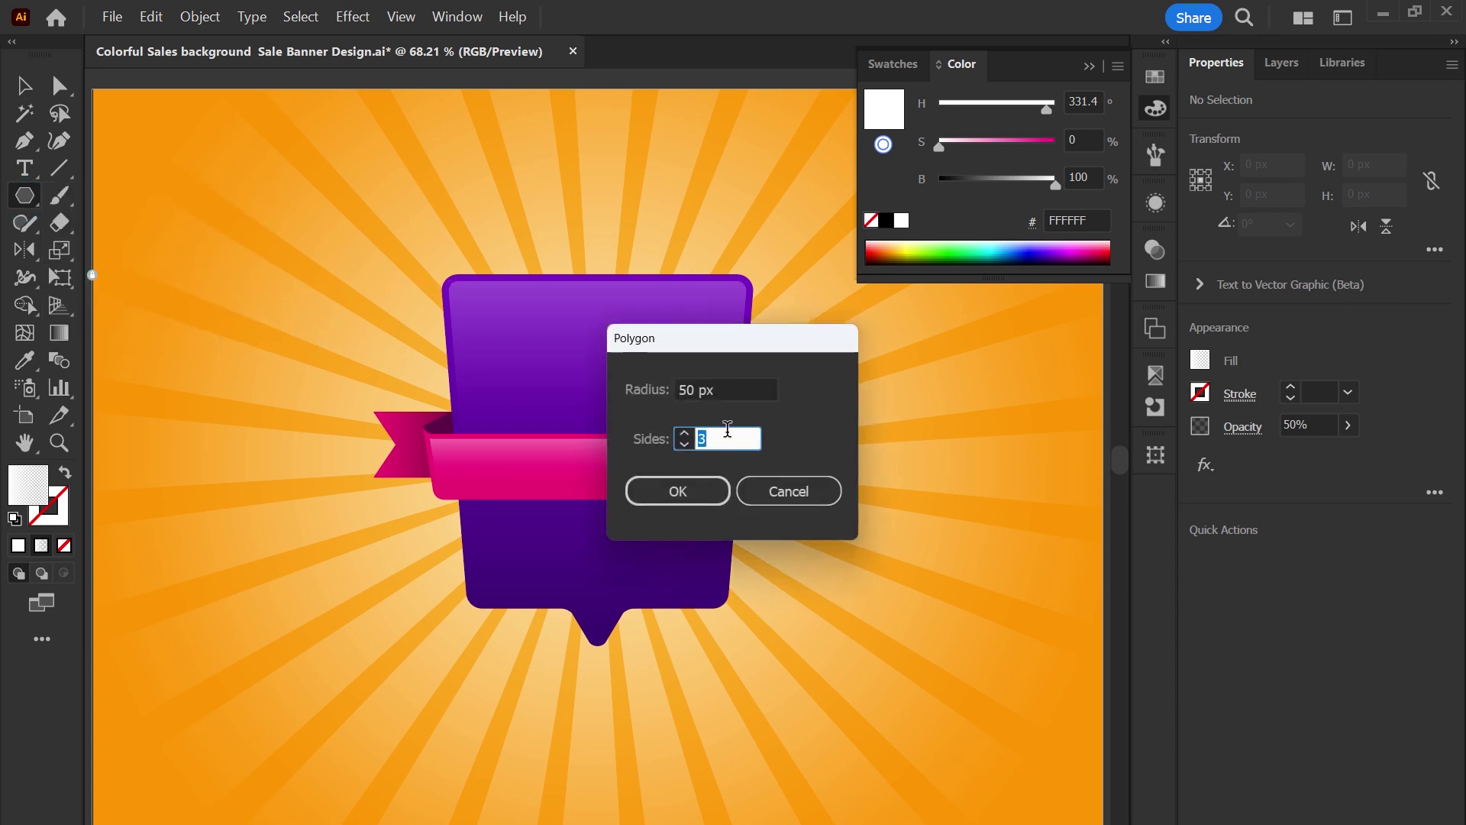
pyautogui.click(678, 491)
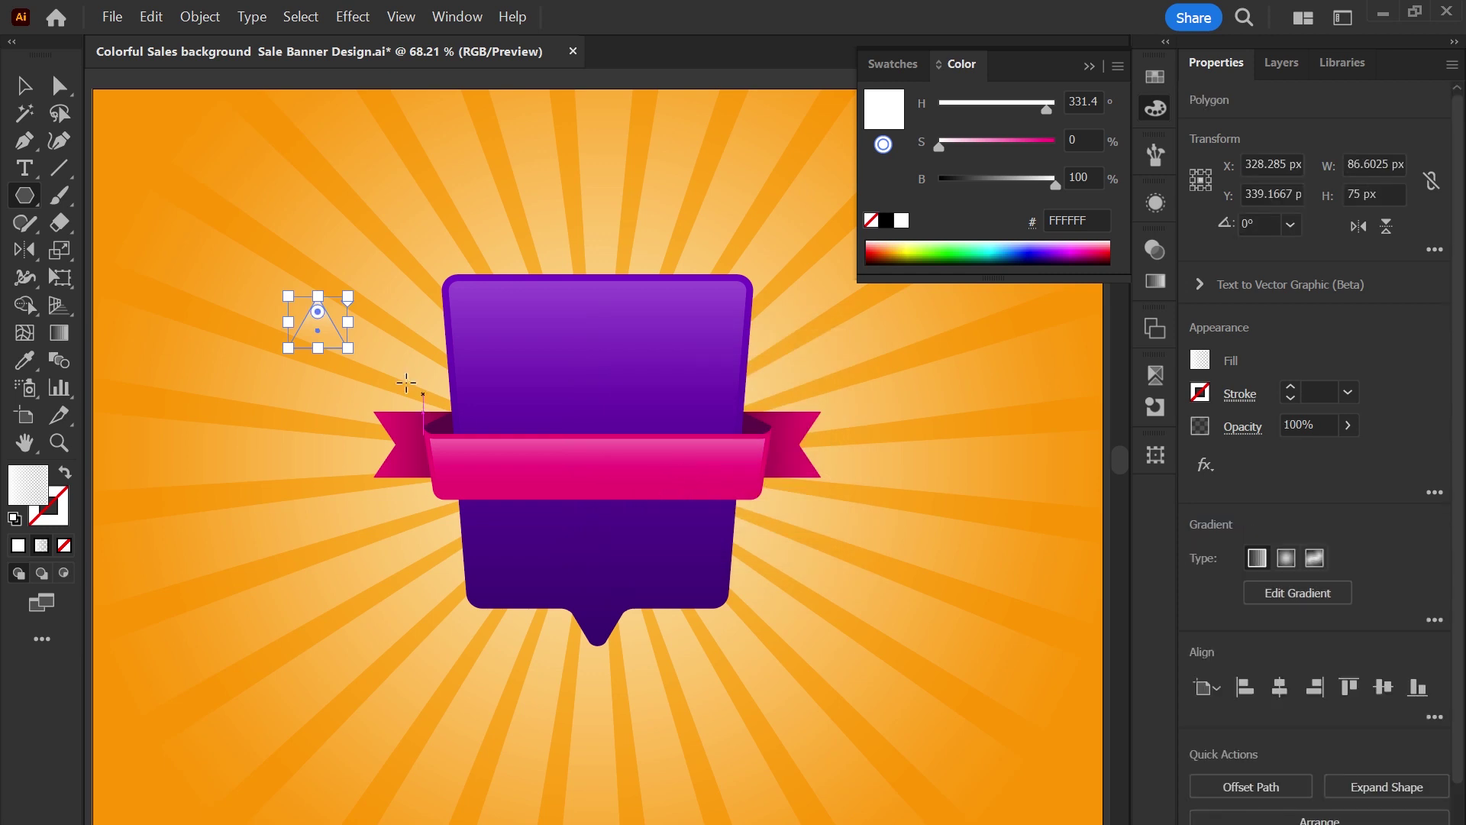
pyautogui.click(902, 220)
pyautogui.press('v')
pyautogui.moveTo(318, 348); pyautogui.dragTo(918, 276)
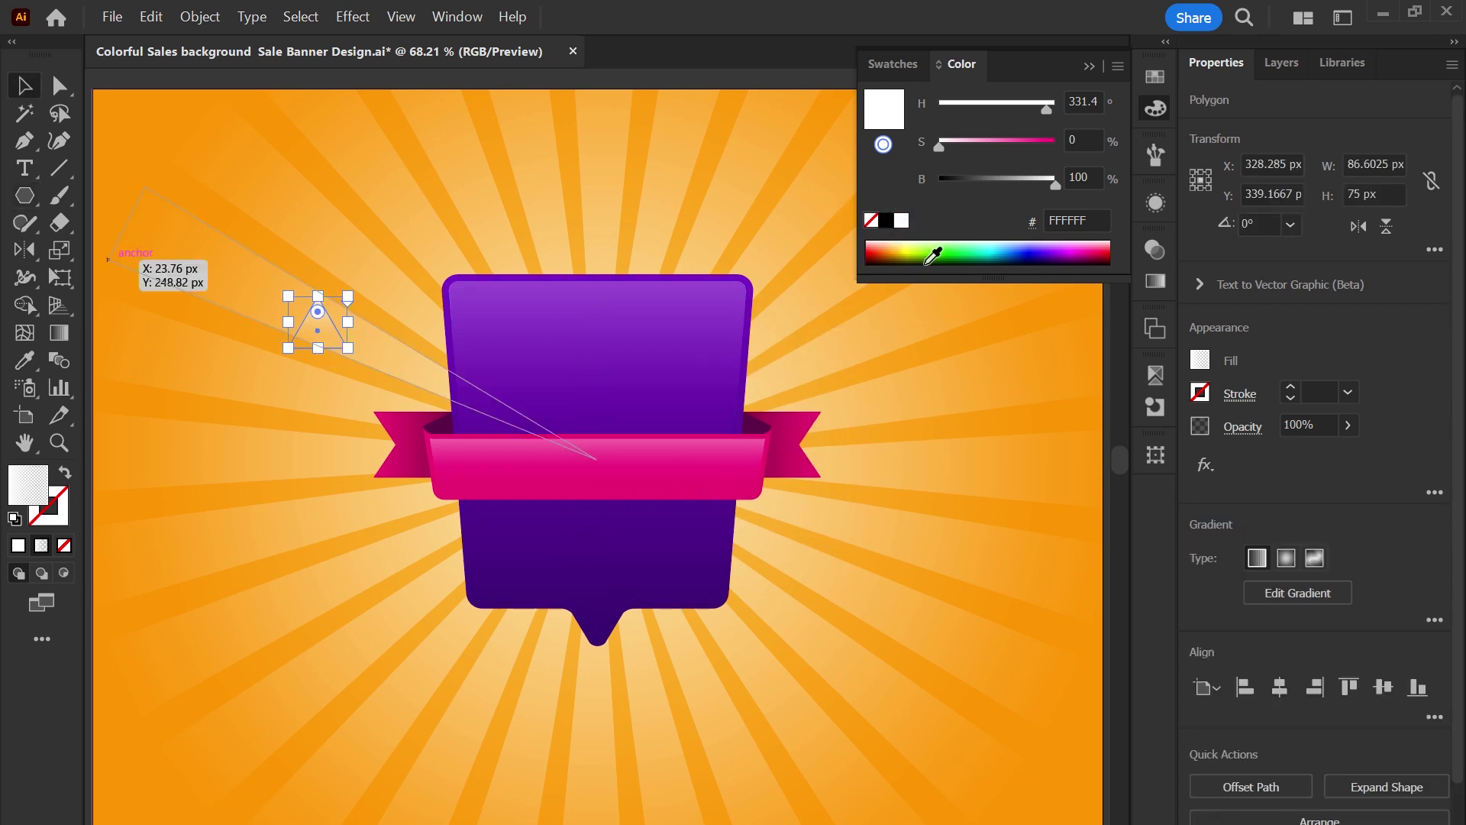
pyautogui.click(927, 243)
# Stretch the triangle to about 110 × 133 px and rotate it to roughly 214.6°.
pyautogui.scroll(3, 251, 273)
pyautogui.moveTo(390, 362); pyautogui.dragTo(391, 475)
pyautogui.moveTo(458, 278)
pyautogui.mouseDown()
pyautogui.moveTo(382, 502)
pyautogui.moveTo(402, 497)
pyautogui.mouseUp()
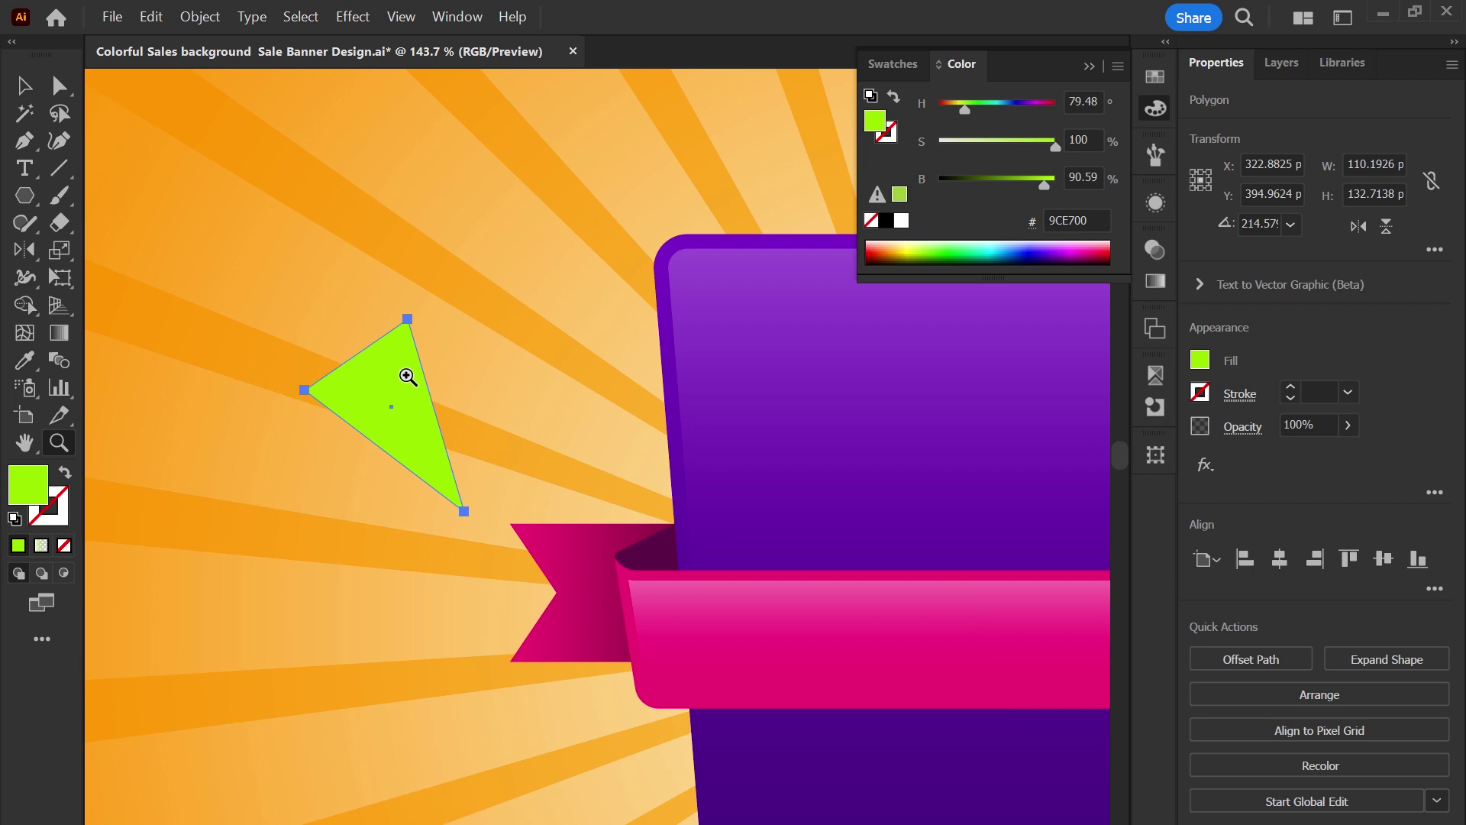
pyautogui.scroll(2, 381, 423)
pyautogui.press('a')
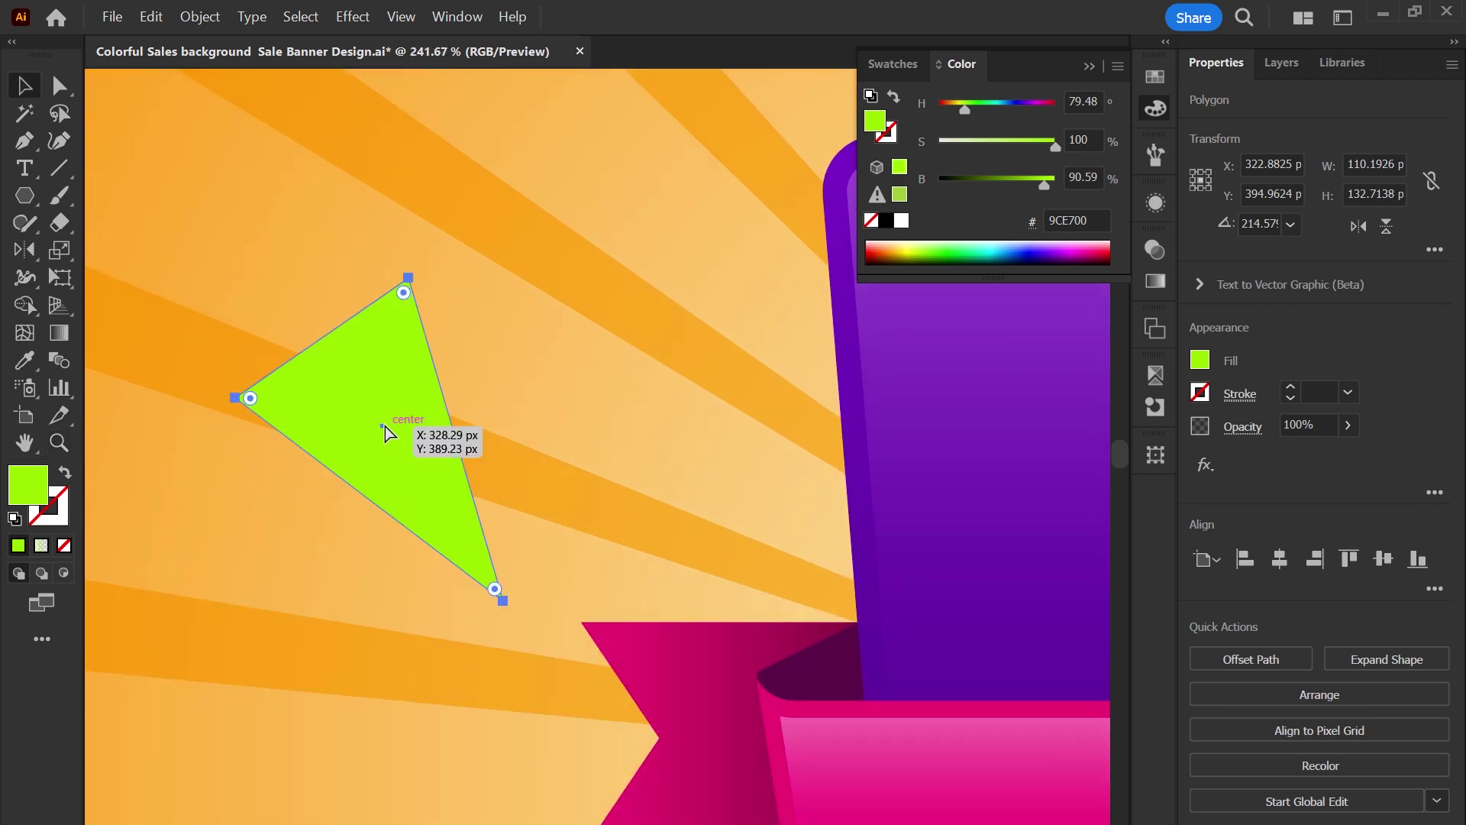
pyautogui.press('v')
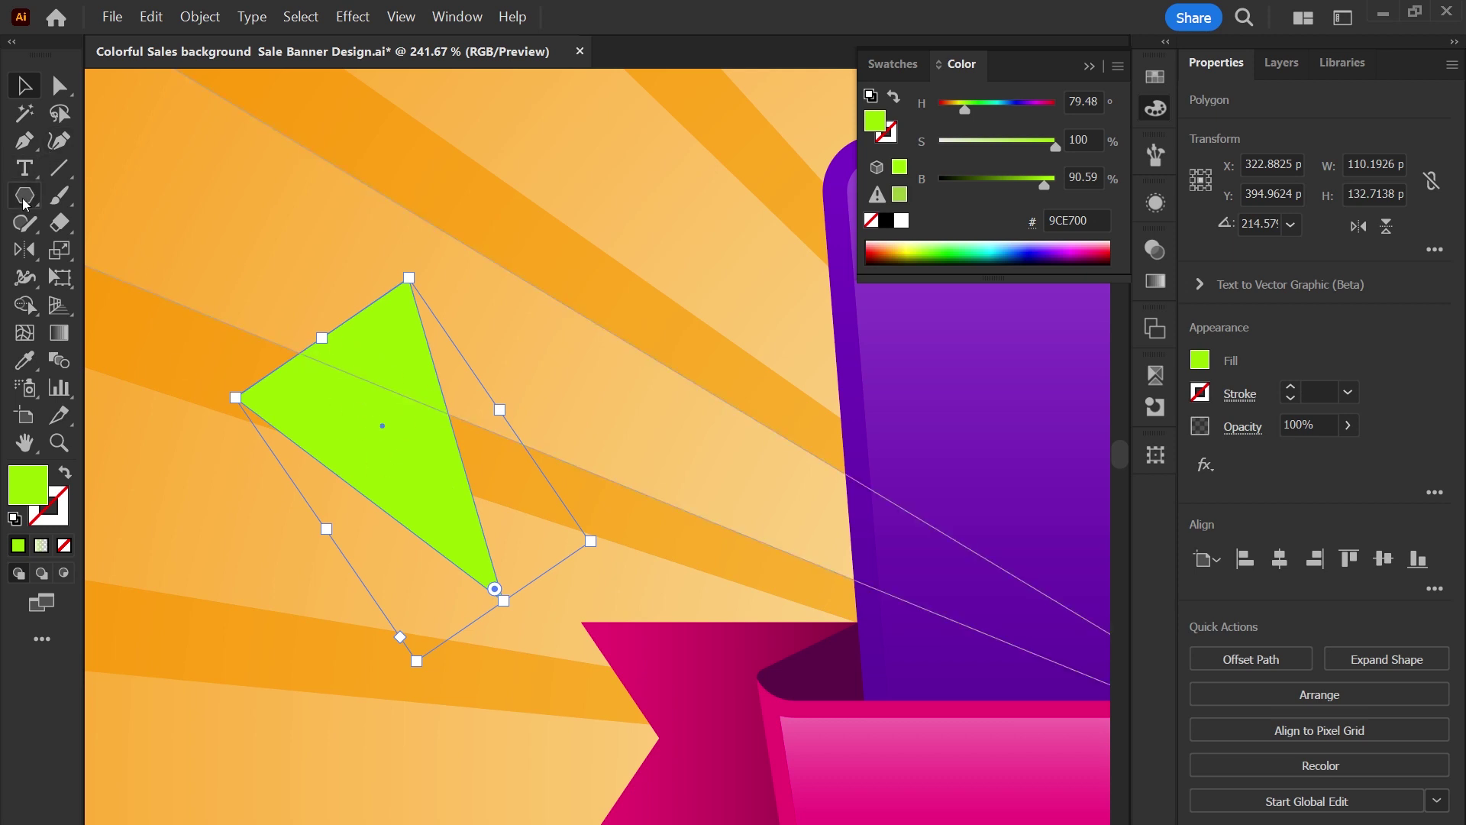
pyautogui.click(23, 142)
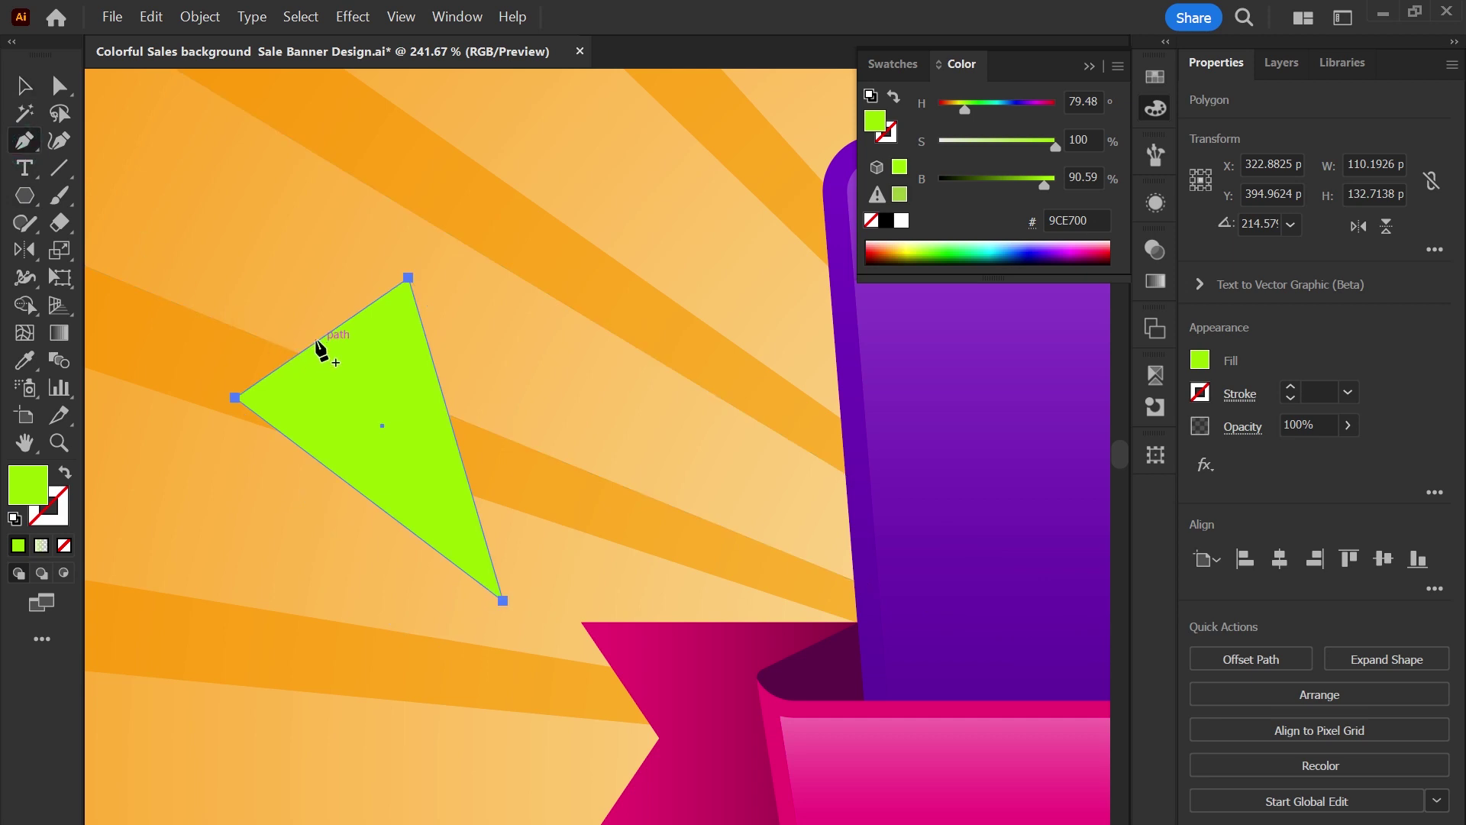
# Add a centre dividing line and split the triangle into three faces with Shape Builder.
pyautogui.moveTo(316, 340); pyautogui.dragTo(371, 401)
pyautogui.press('\\')
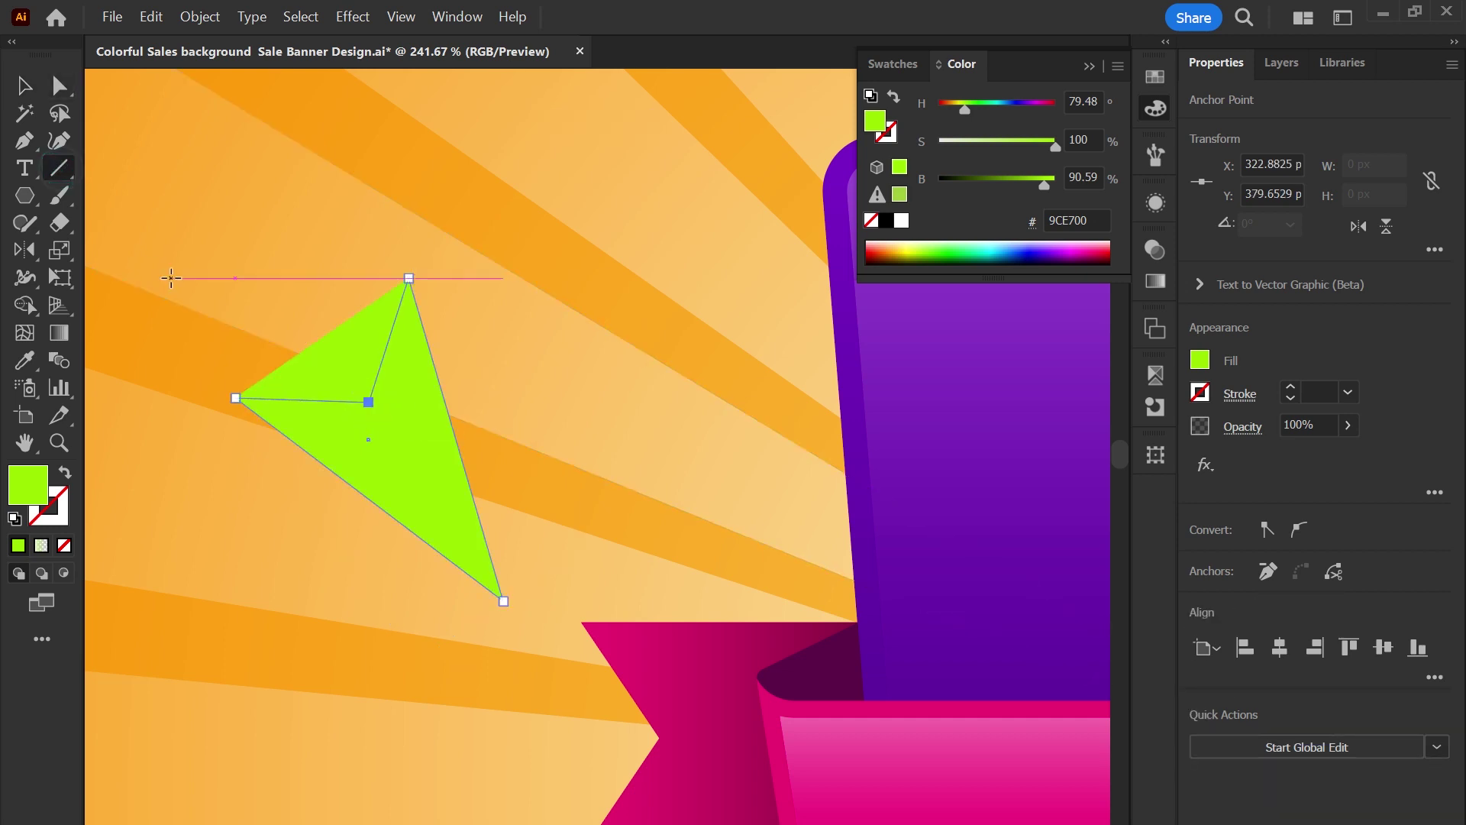
pyautogui.moveTo(368, 402); pyautogui.dragTo(516, 619)
pyautogui.press('v')
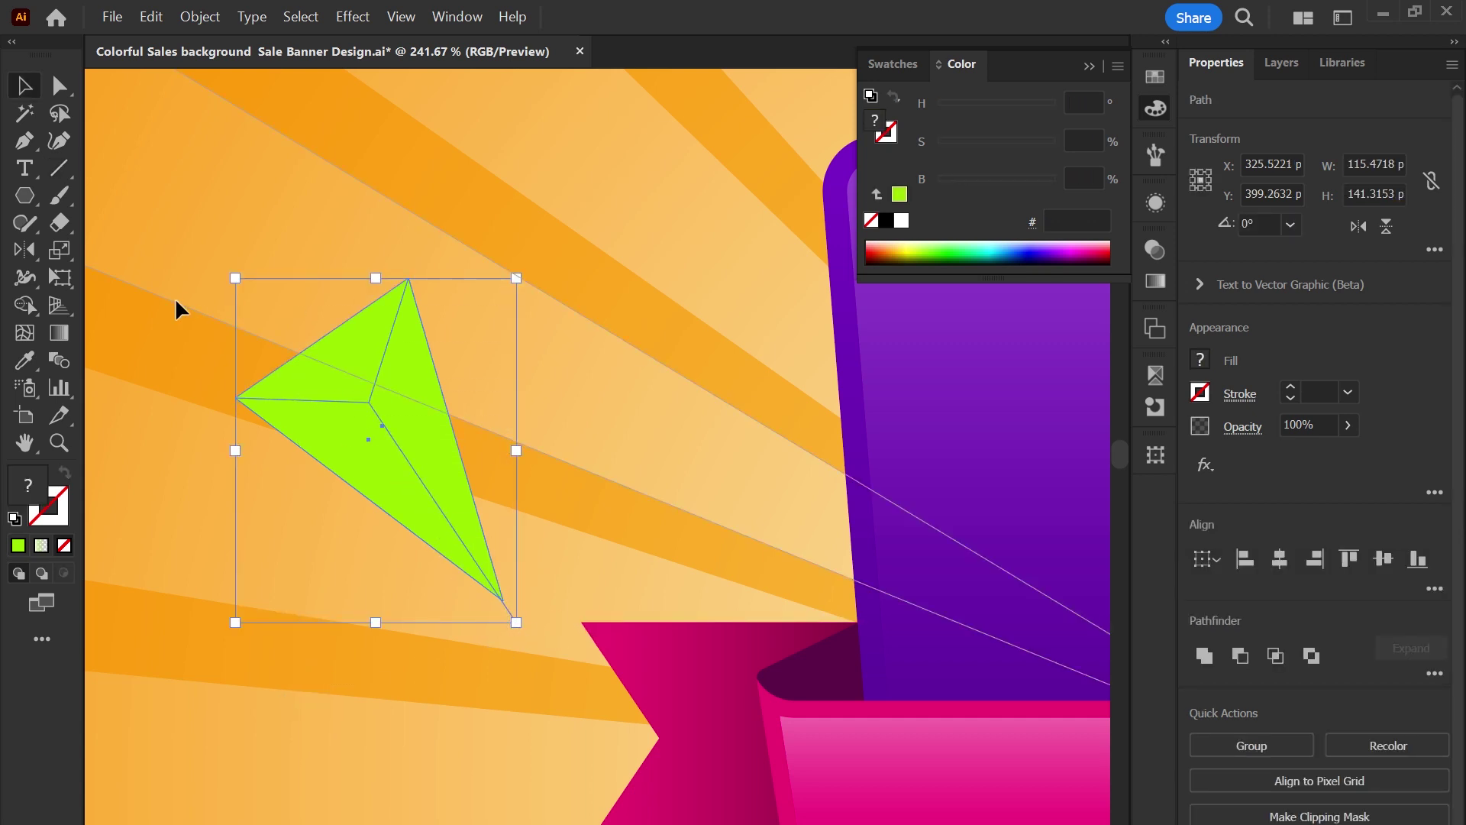
pyautogui.click(25, 305)
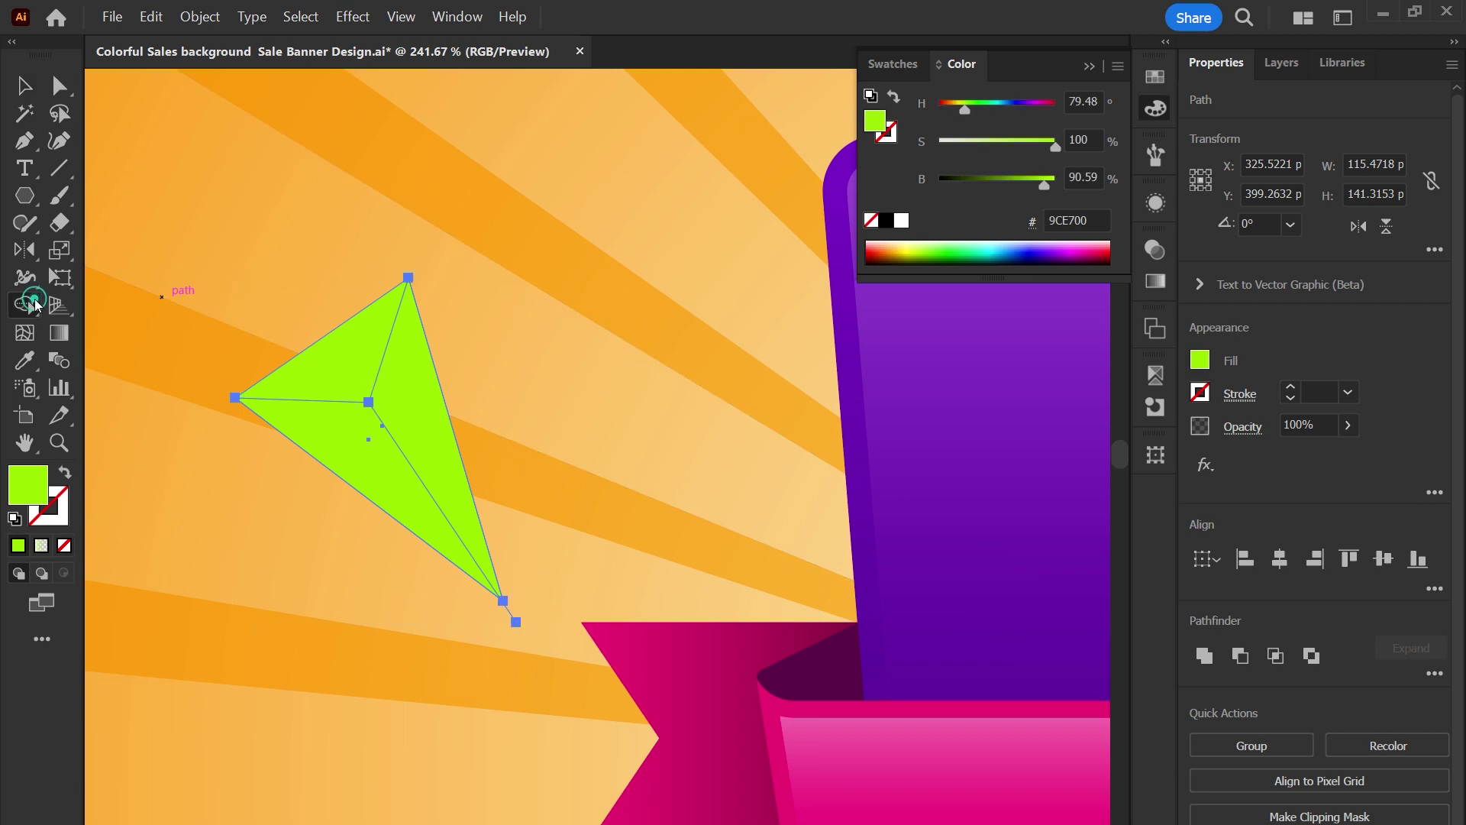
pyautogui.click(419, 432)
pyautogui.click(376, 458)
pyautogui.click(359, 393)
pyautogui.press('v')
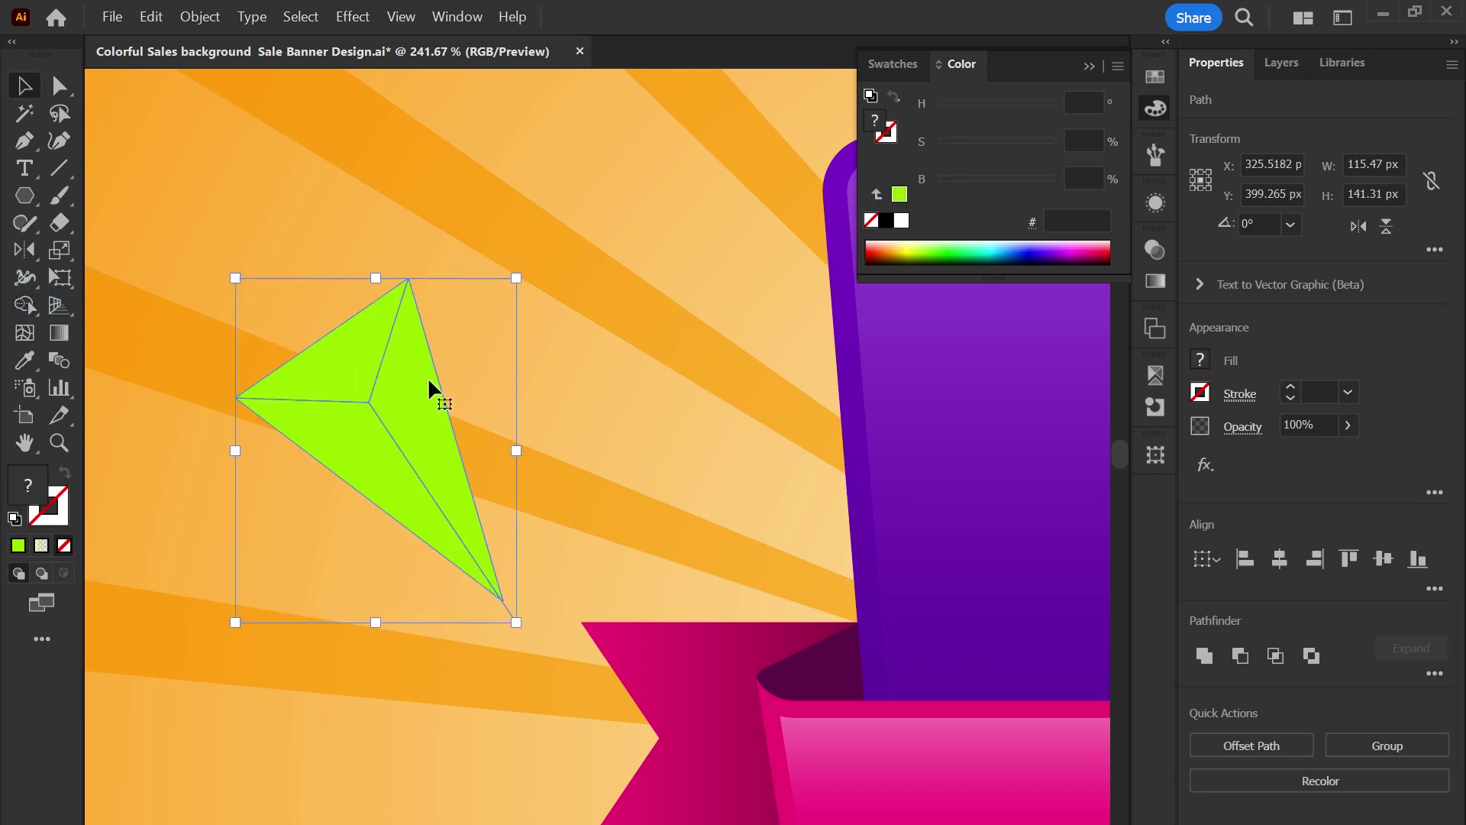
pyautogui.click(549, 425)
# Fill all three gem faces with white and reposition the gem.
pyautogui.click(424, 428)
pyautogui.keyDown('shift'); pyautogui.click(333, 382); pyautogui.keyUp('shift')
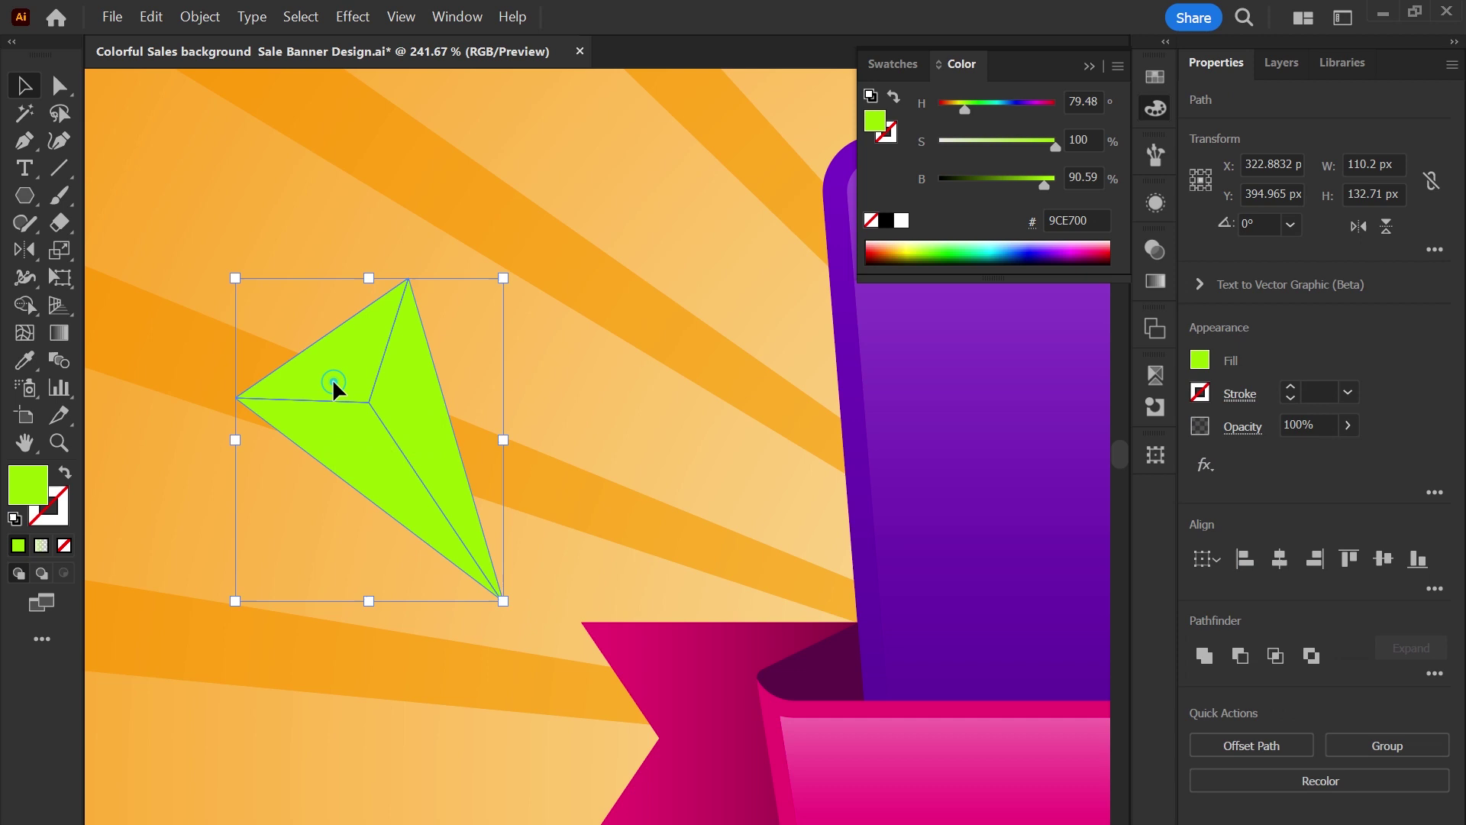
pyautogui.moveTo(332, 378); pyautogui.dragTo(577, 316)
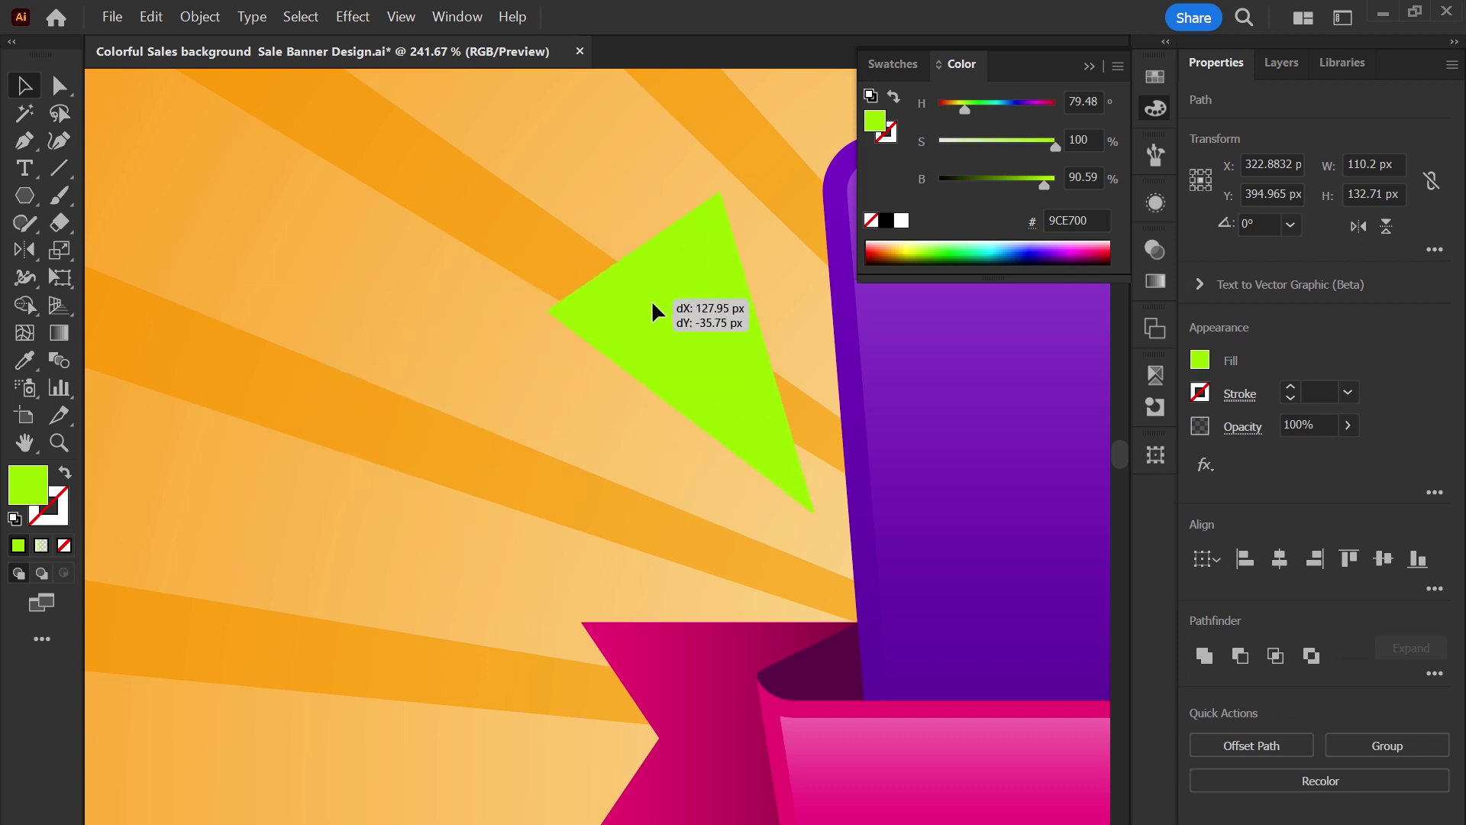
pyautogui.click(568, 530)
pyautogui.click(726, 406)
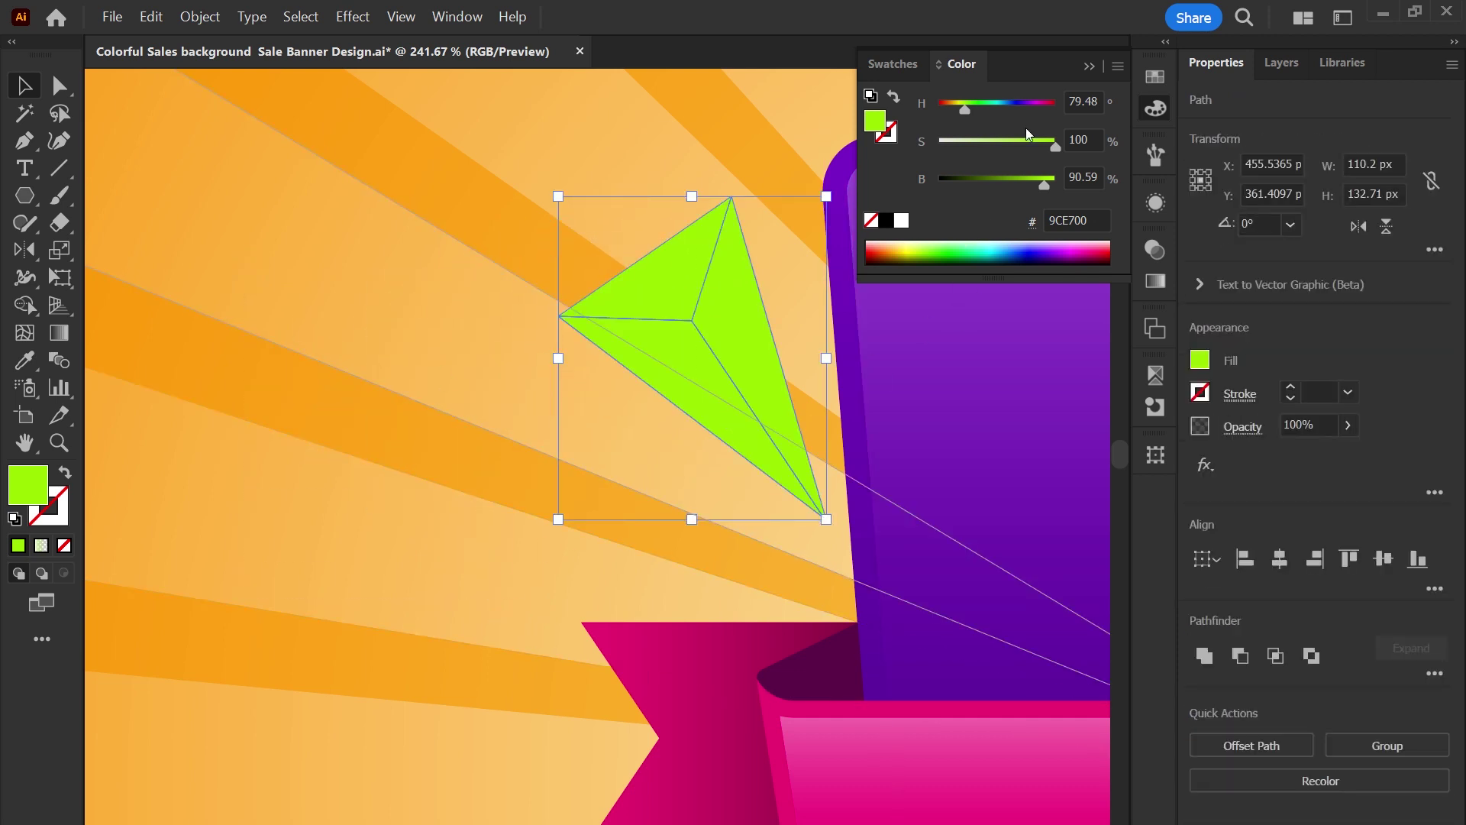
pyautogui.click(902, 221)
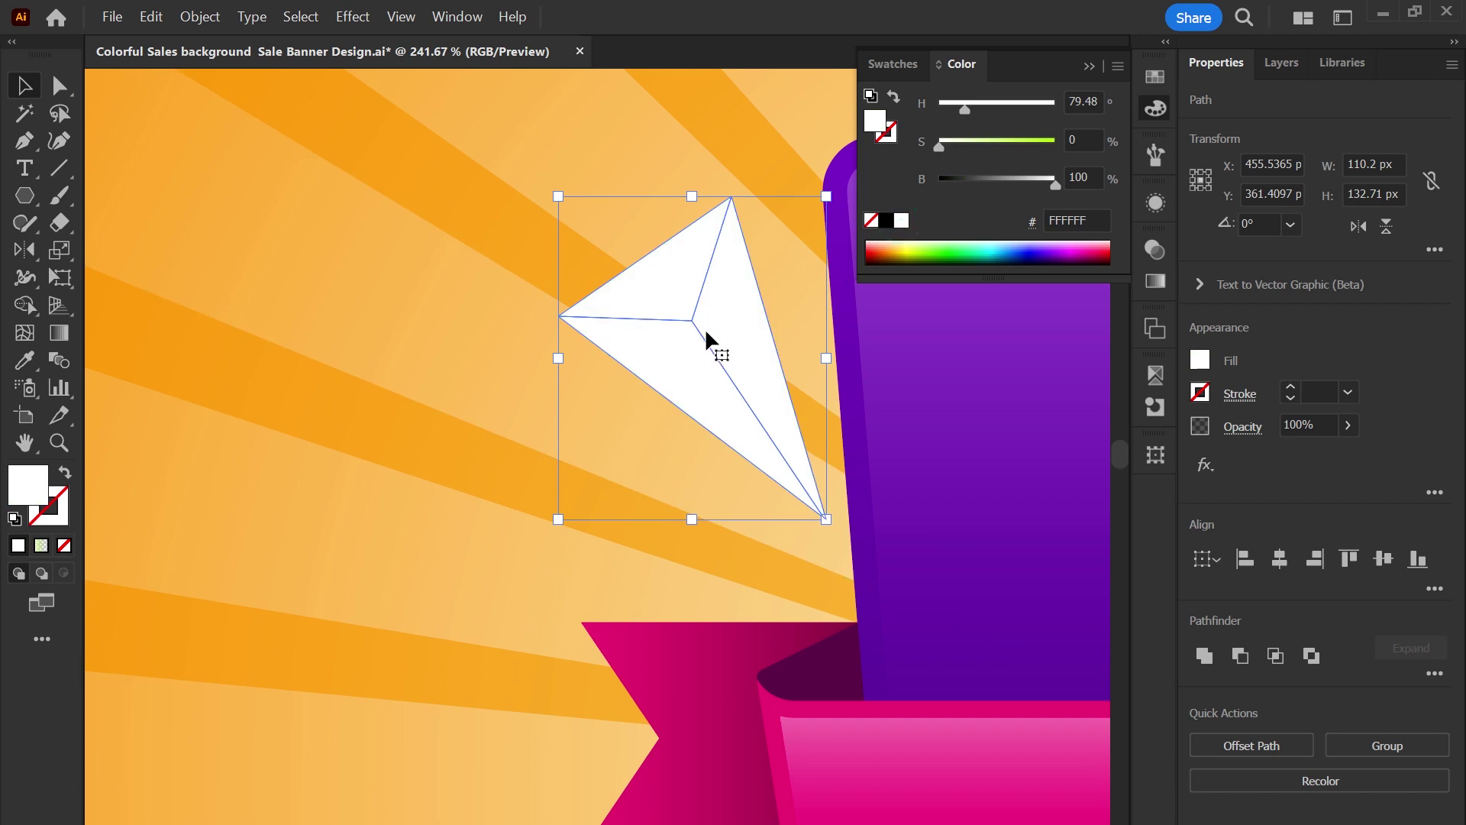
pyautogui.moveTo(703, 370); pyautogui.dragTo(433, 405)
pyautogui.click(430, 504)
# Shade the right and lower-left faces light grey, down to C9C9C9, via Brightness.
pyautogui.click(479, 374)
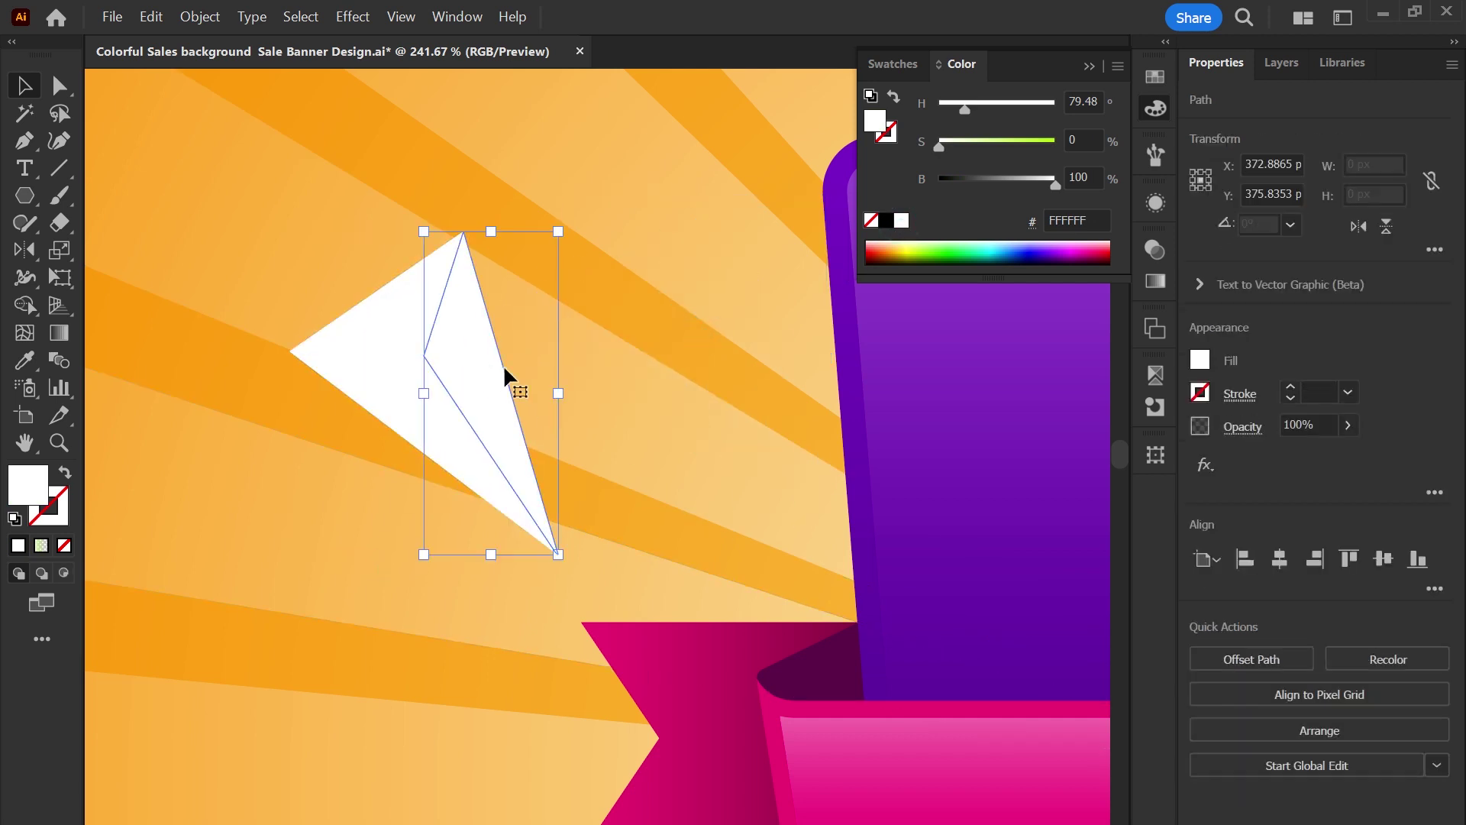
pyautogui.moveTo(1056, 188); pyautogui.dragTo(1048, 181)
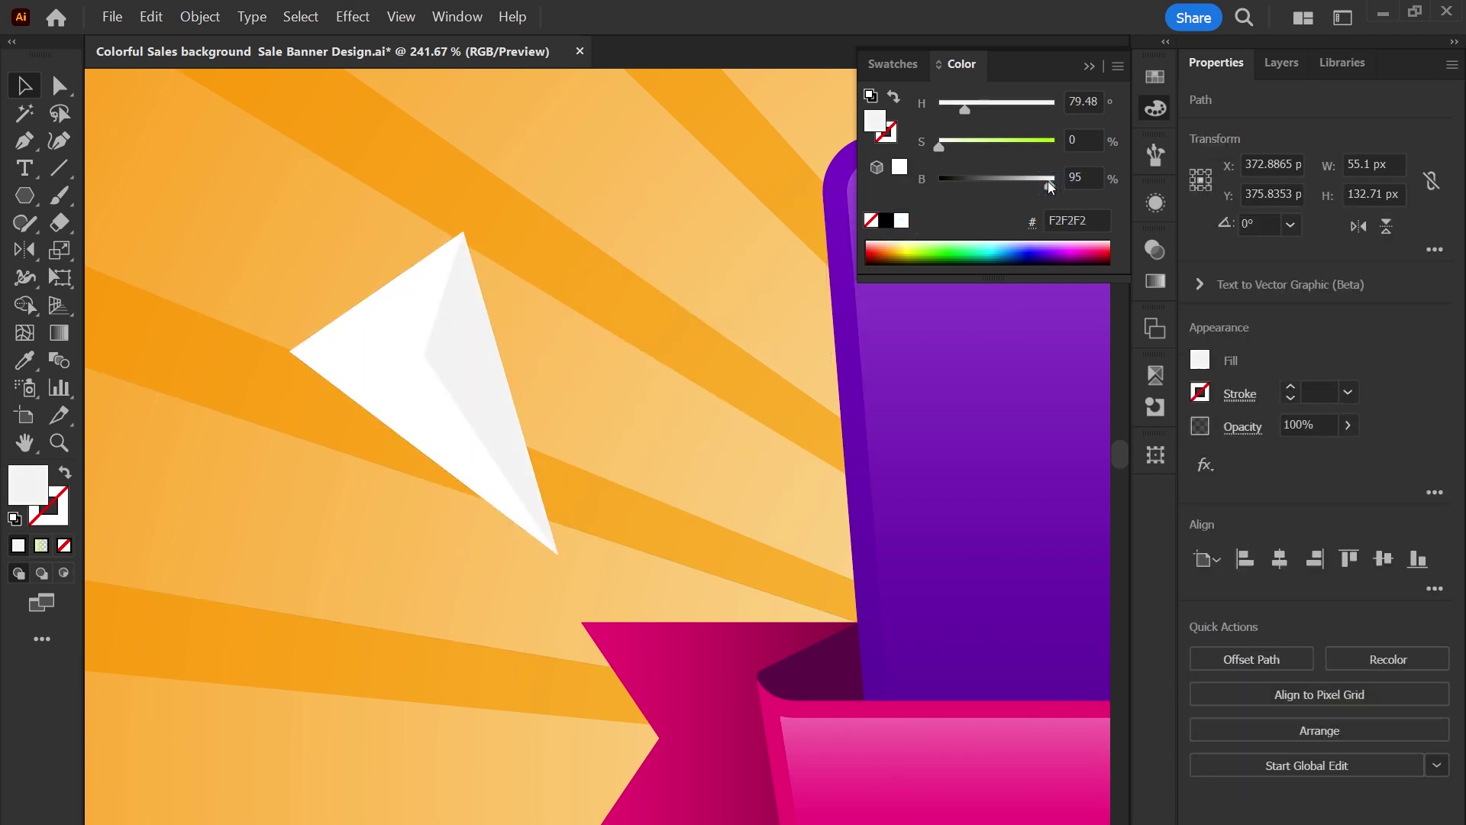
pyautogui.click(387, 410)
pyautogui.moveTo(1056, 187); pyautogui.dragTo(1031, 183)
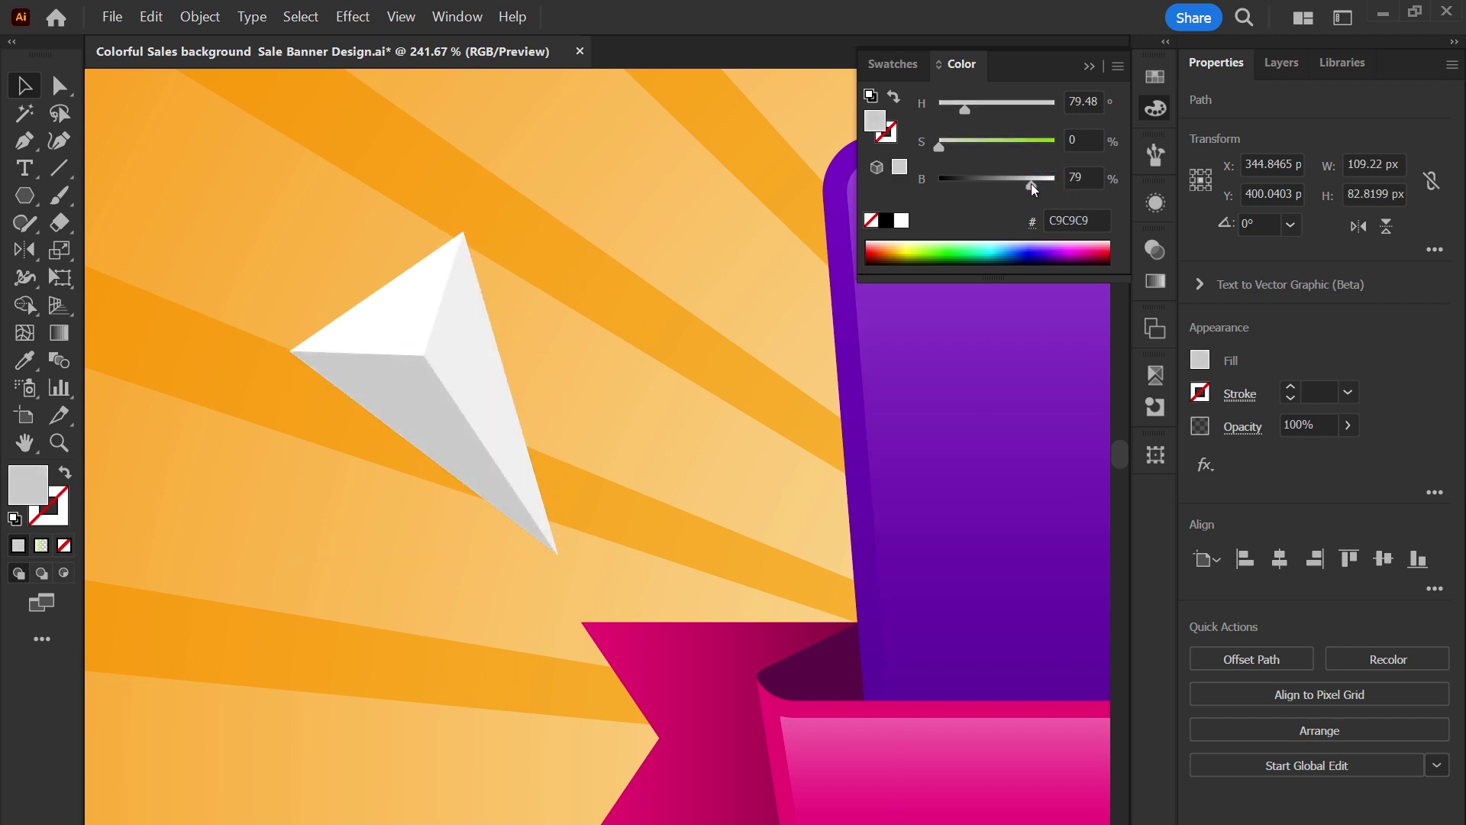
pyautogui.click(599, 359)
# Duplicate the white gem to the right and fill the copy with sampled orange.
pyautogui.moveTo(487, 236)
pyautogui.mouseDown()
pyautogui.moveTo(355, 449)
pyautogui.moveTo(629, 383)
pyautogui.mouseUp()
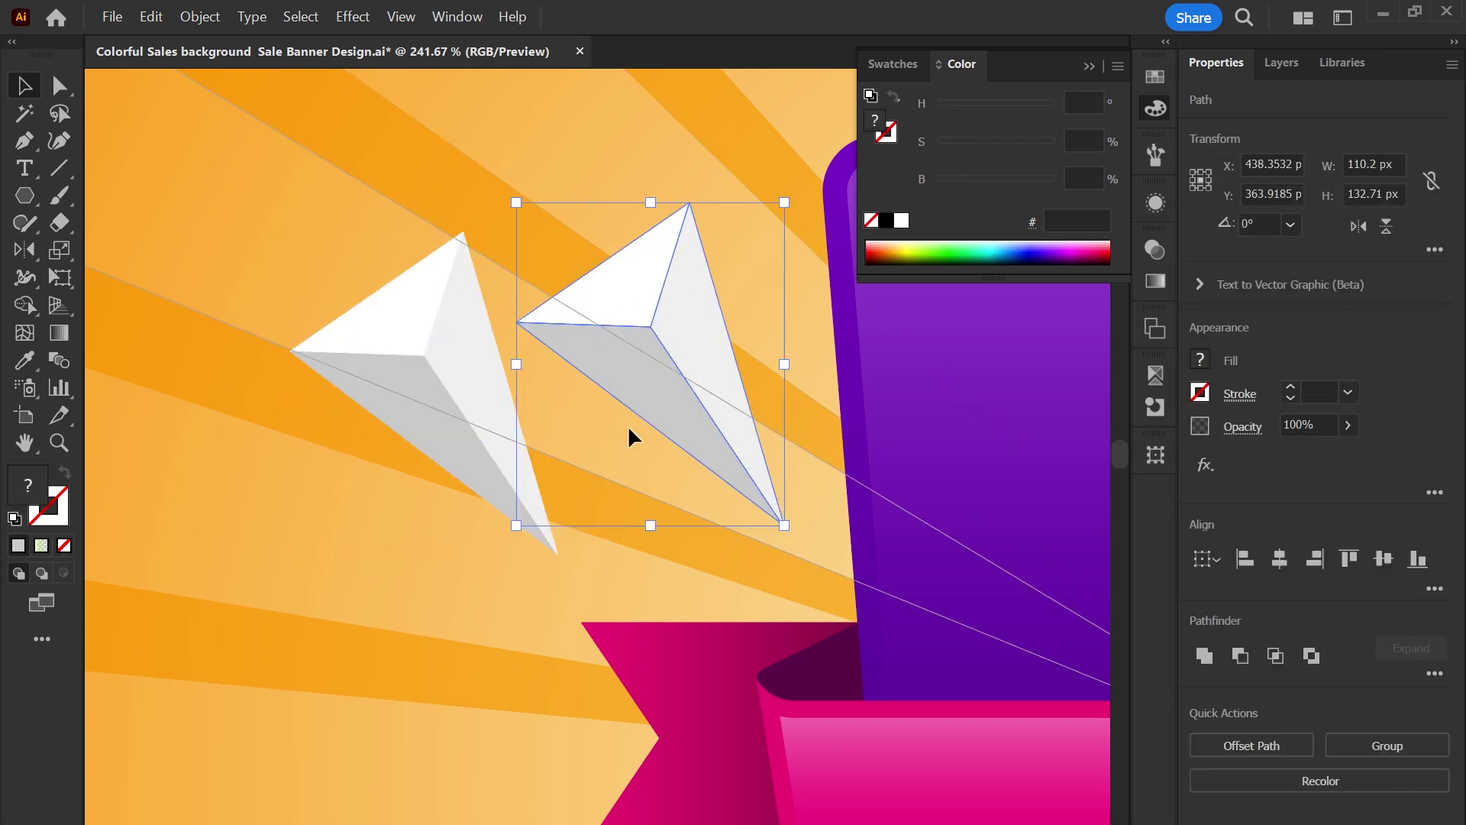
pyautogui.press('i')
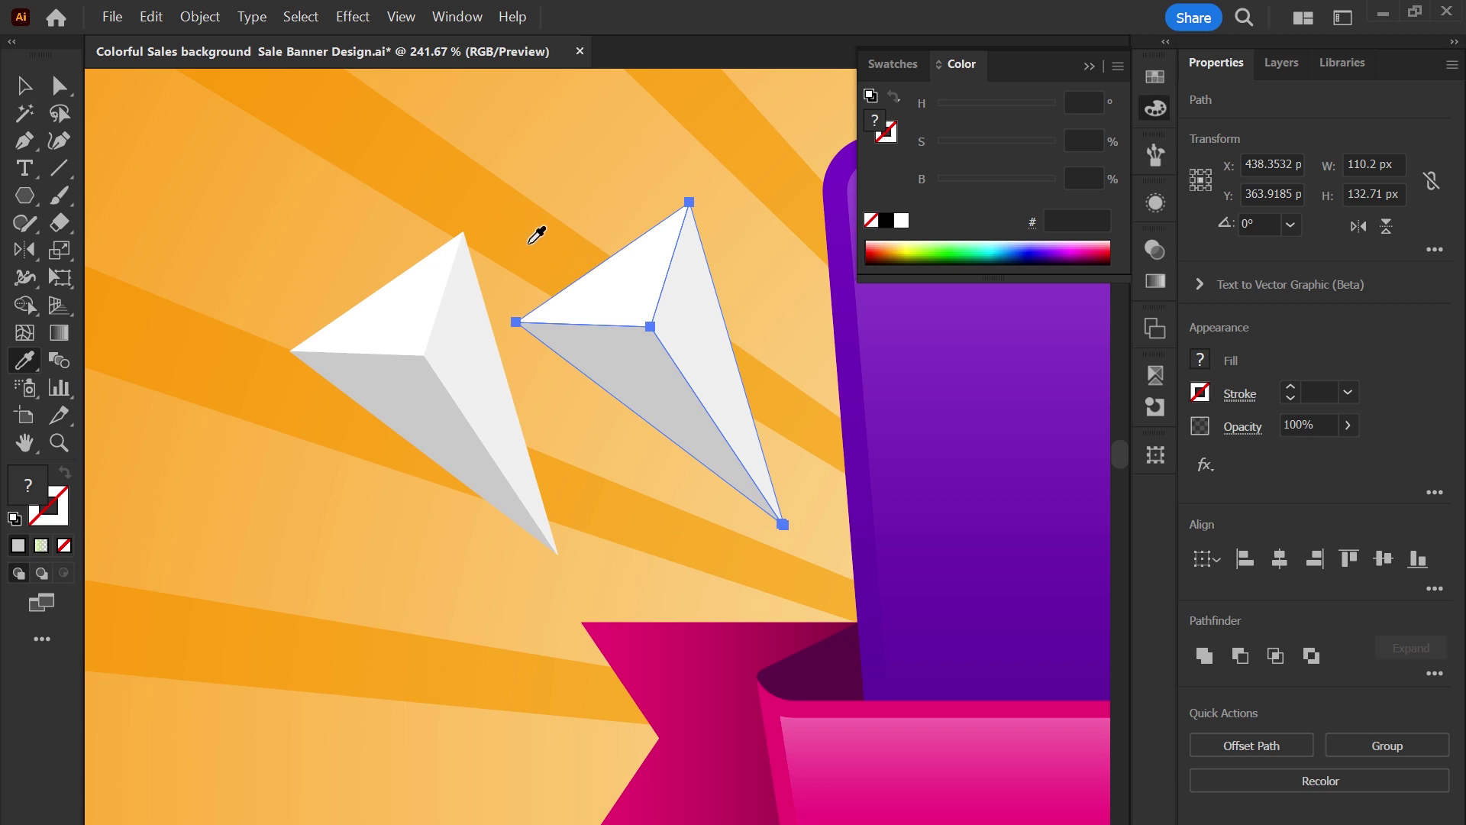
pyautogui.click(528, 242)
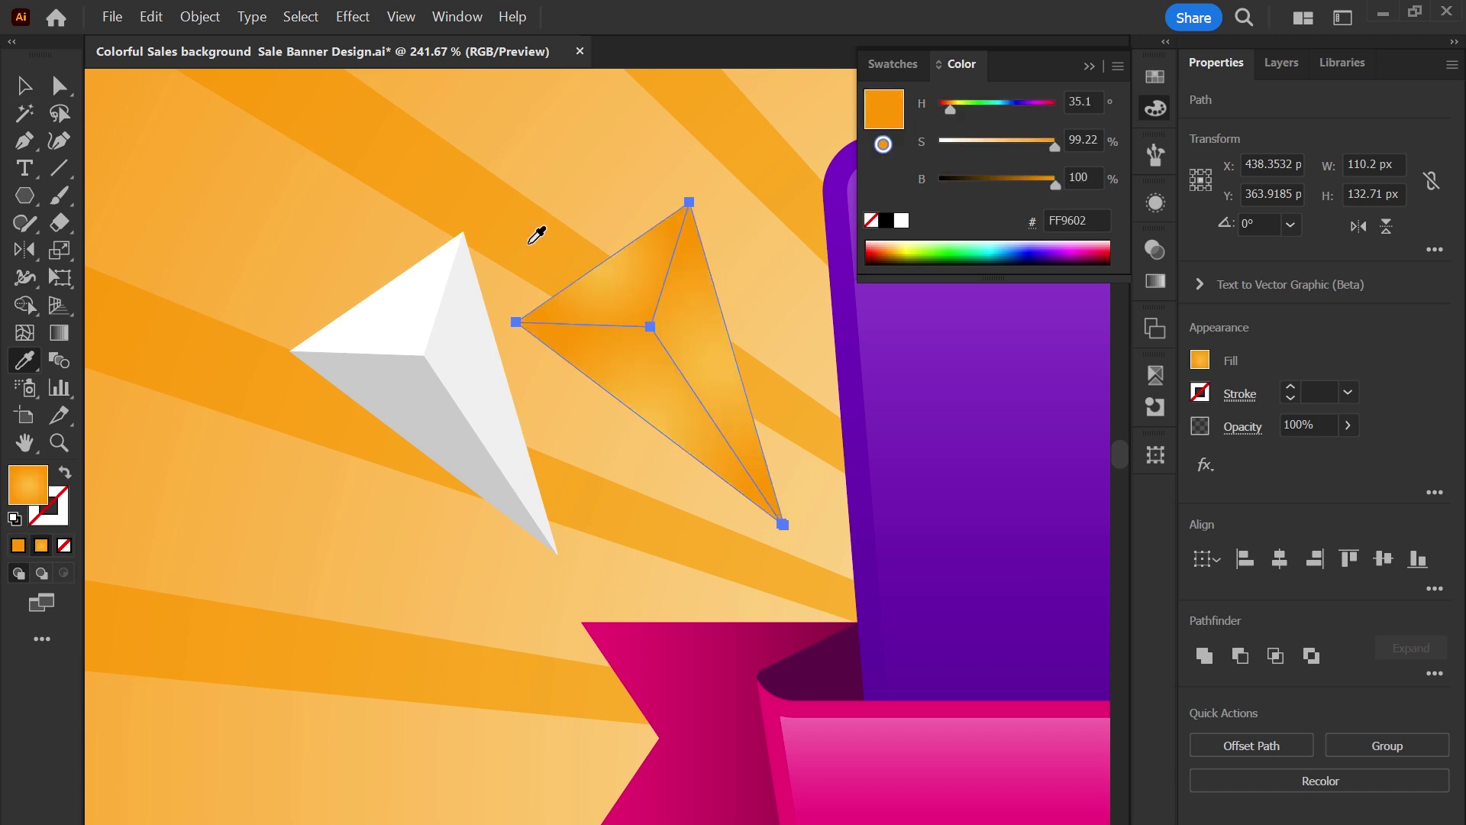
pyautogui.click(528, 243)
pyautogui.press('v')
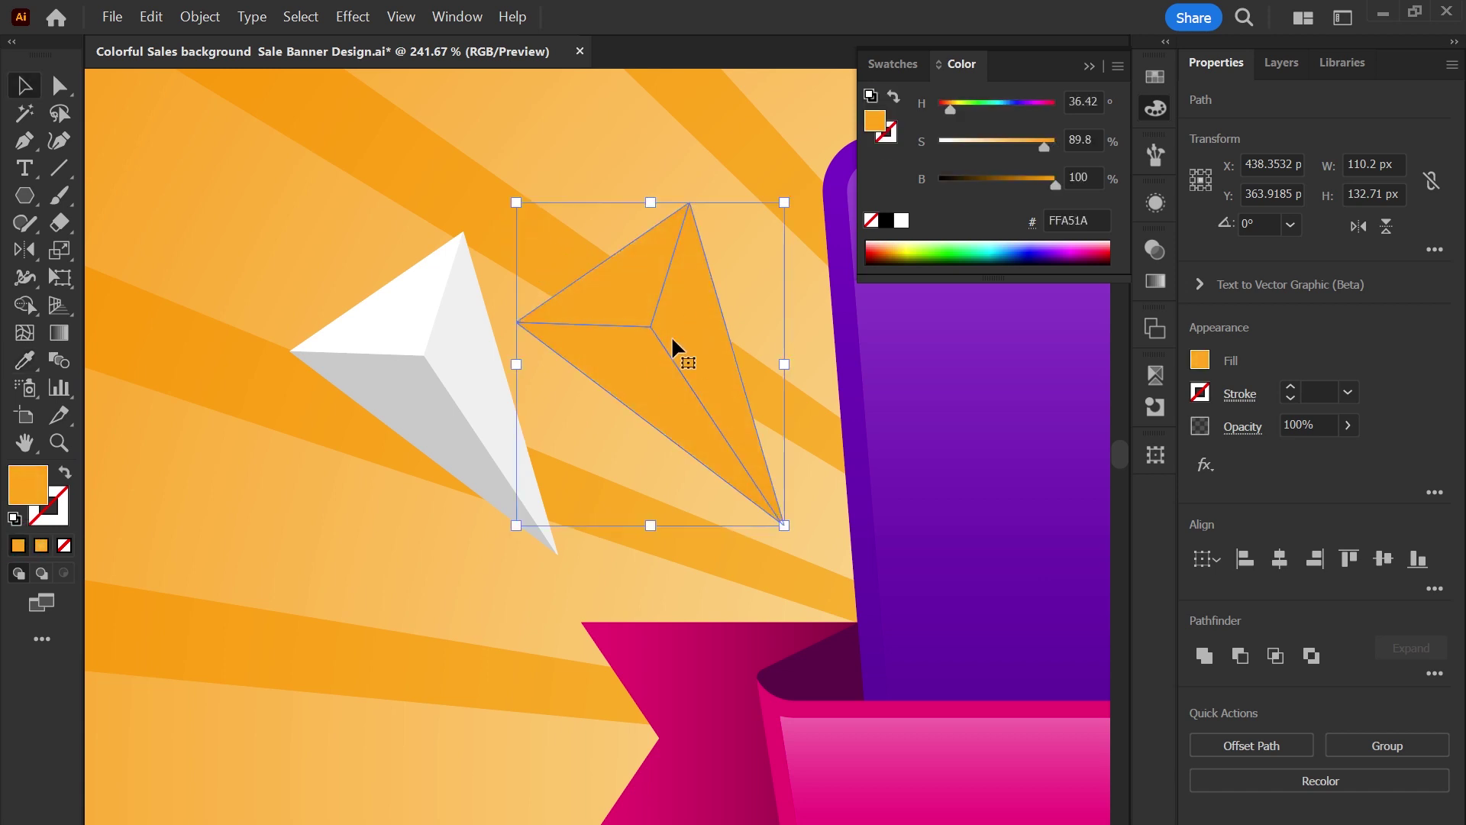
# Shade the orange gem's faces light, mid and dark orange, then copy it lower left.
pyautogui.click(594, 177)
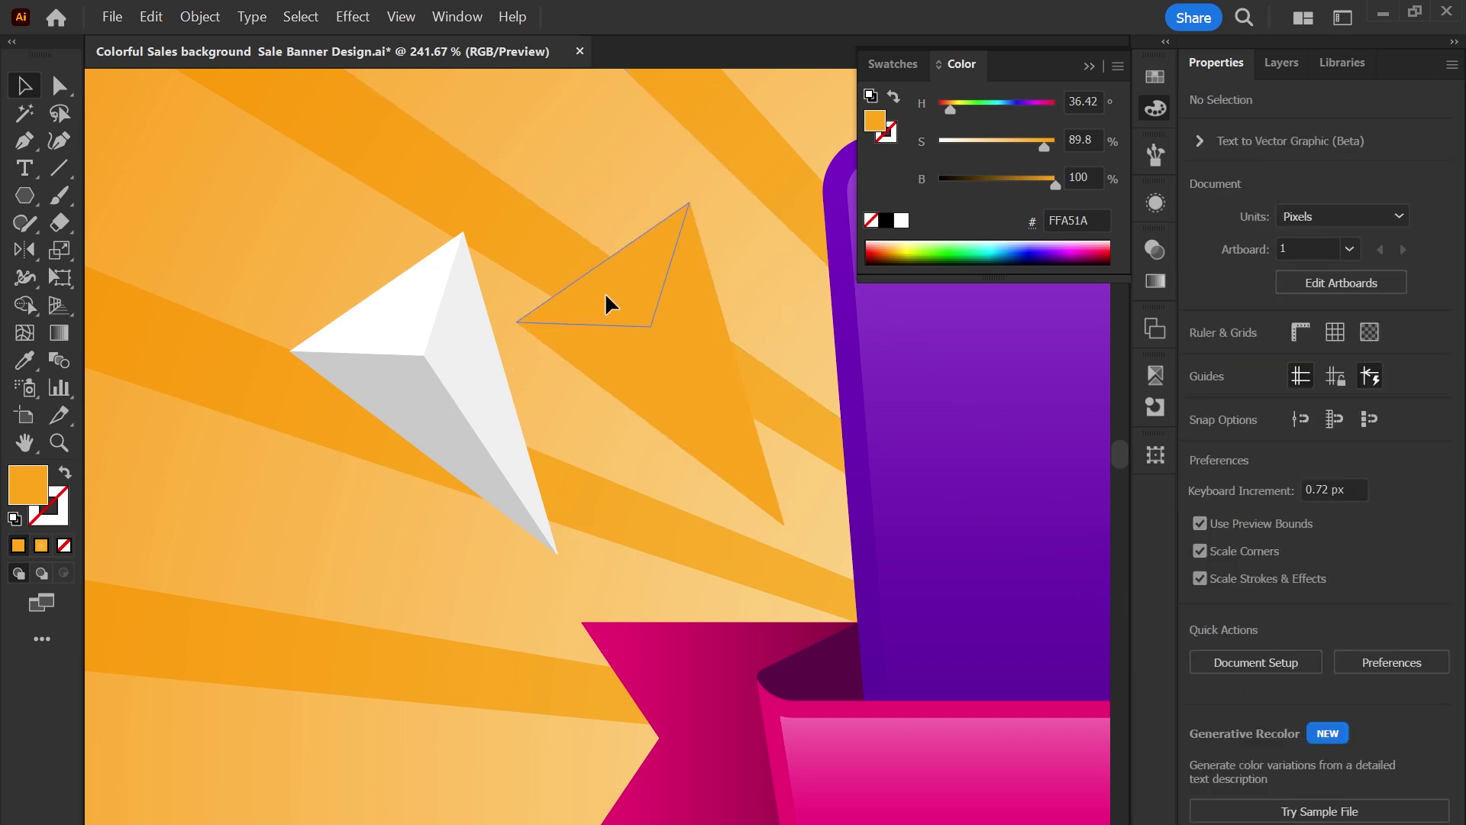
pyautogui.click(605, 291)
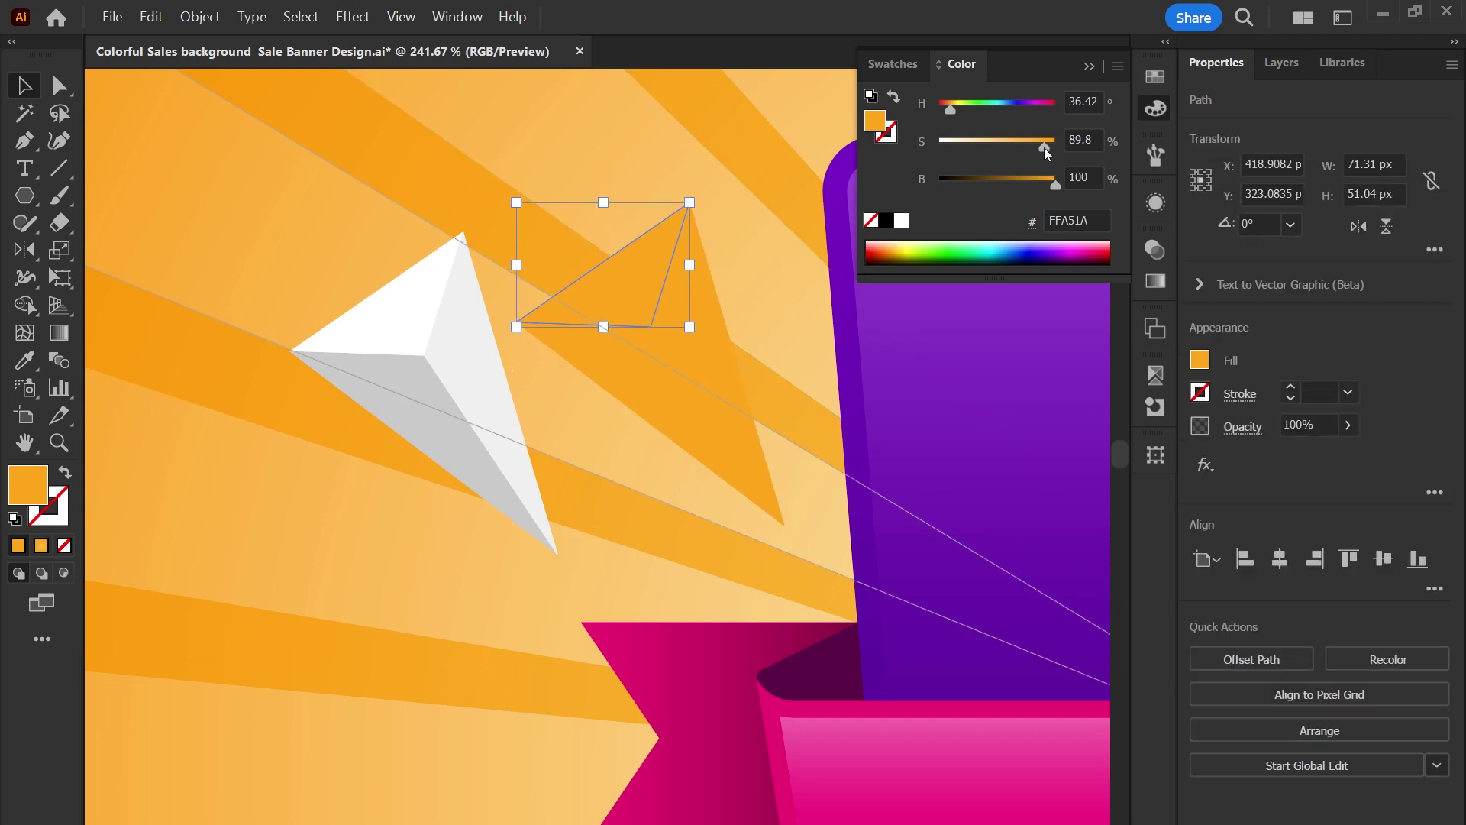
pyautogui.moveTo(1044, 146); pyautogui.dragTo(1005, 145)
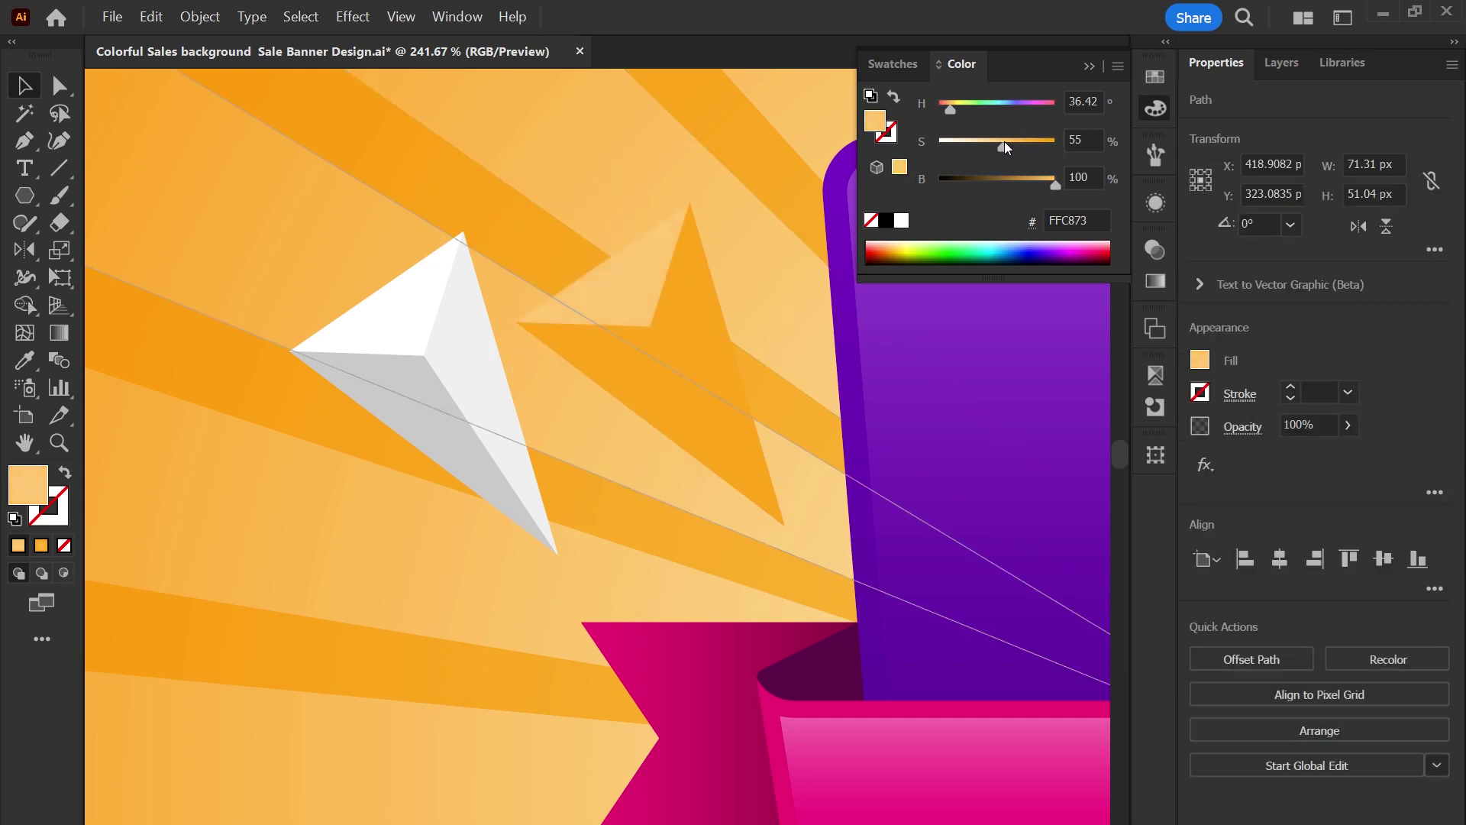
pyautogui.click(722, 365)
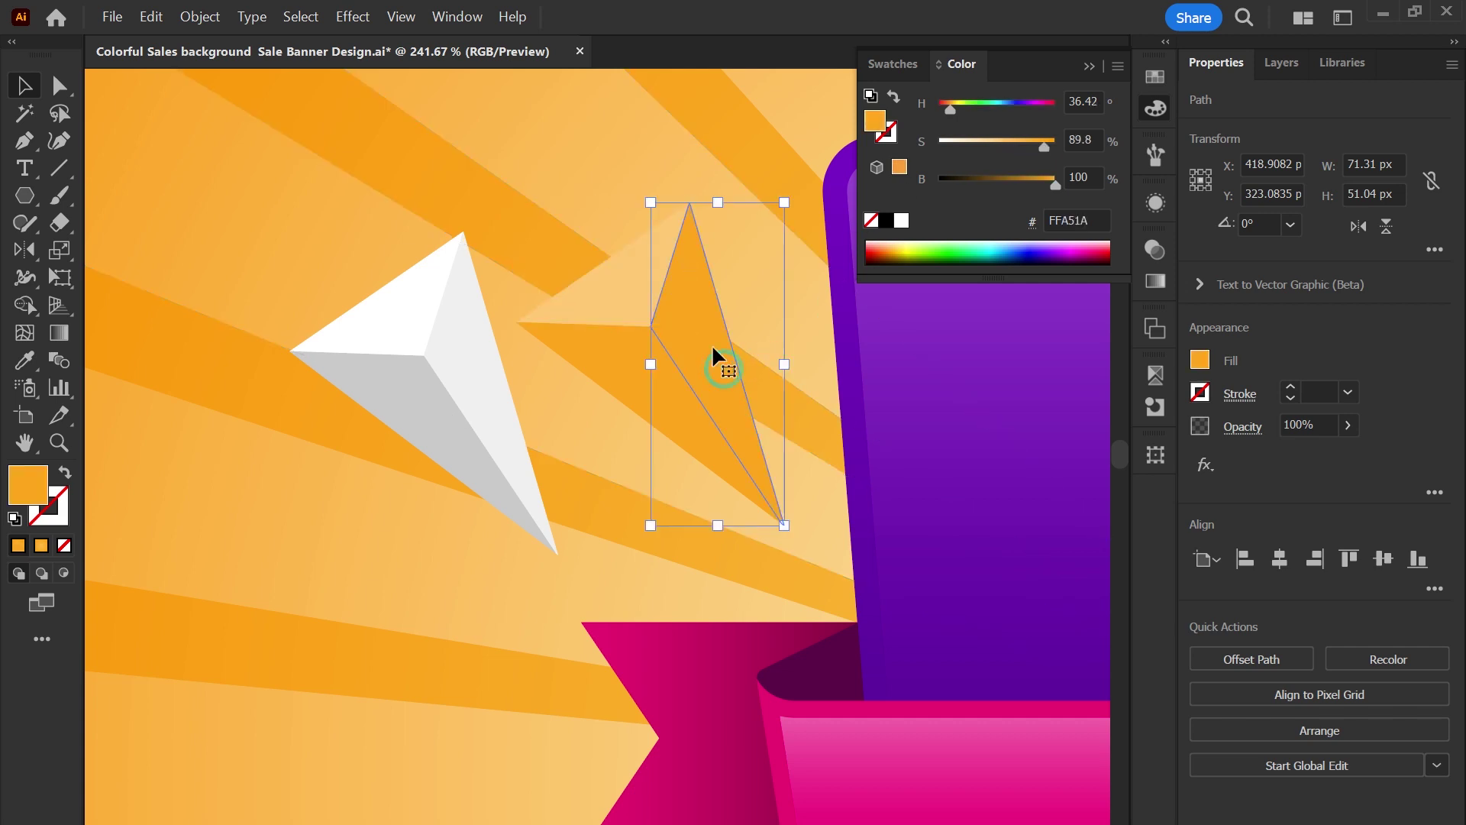
pyautogui.moveTo(1042, 144)
pyautogui.mouseDown()
pyautogui.moveTo(1055, 147)
pyautogui.moveTo(1047, 185)
pyautogui.mouseUp()
pyautogui.click(655, 386)
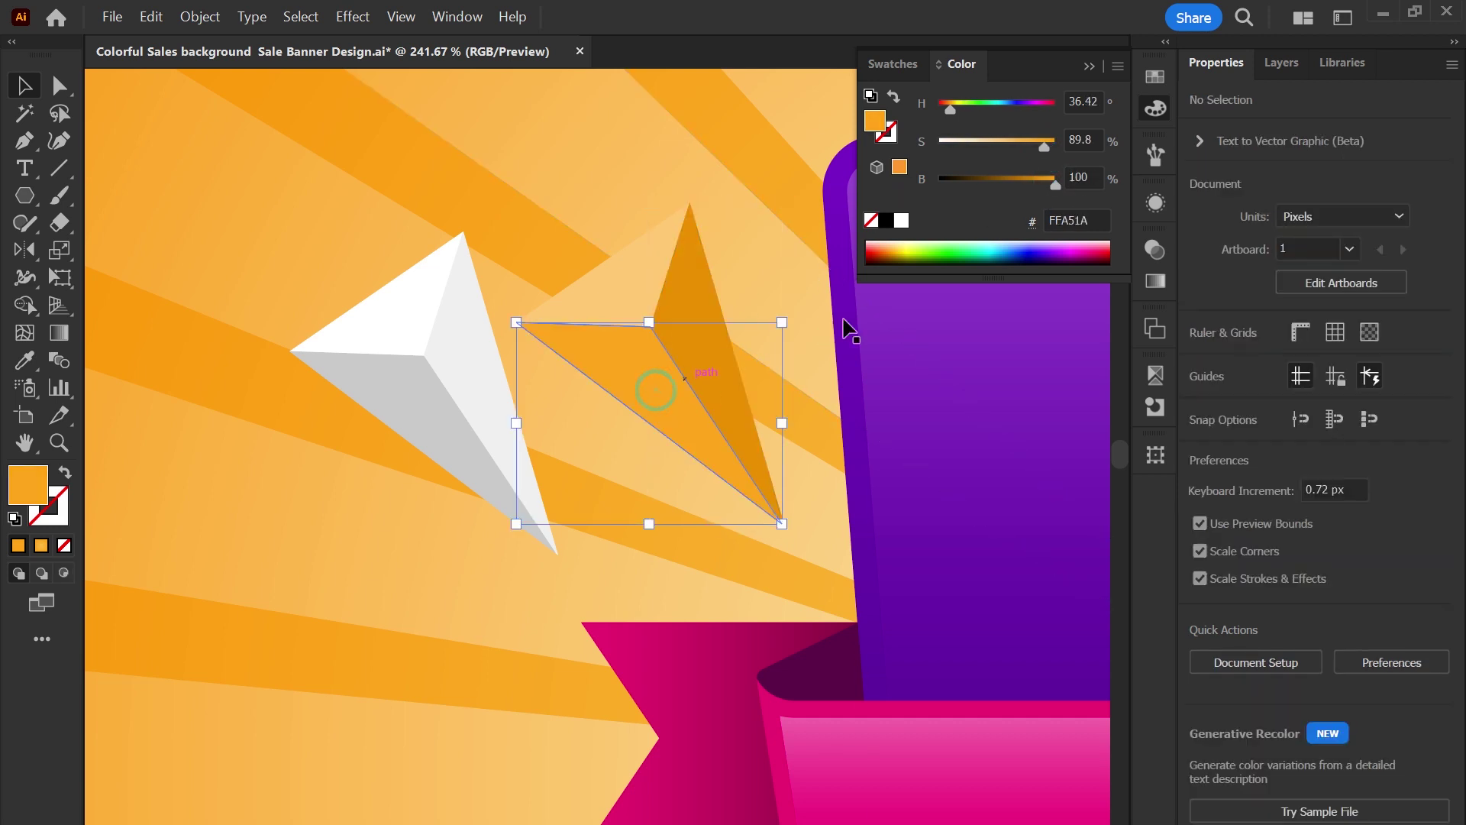
pyautogui.moveTo(1044, 147); pyautogui.dragTo(1063, 147)
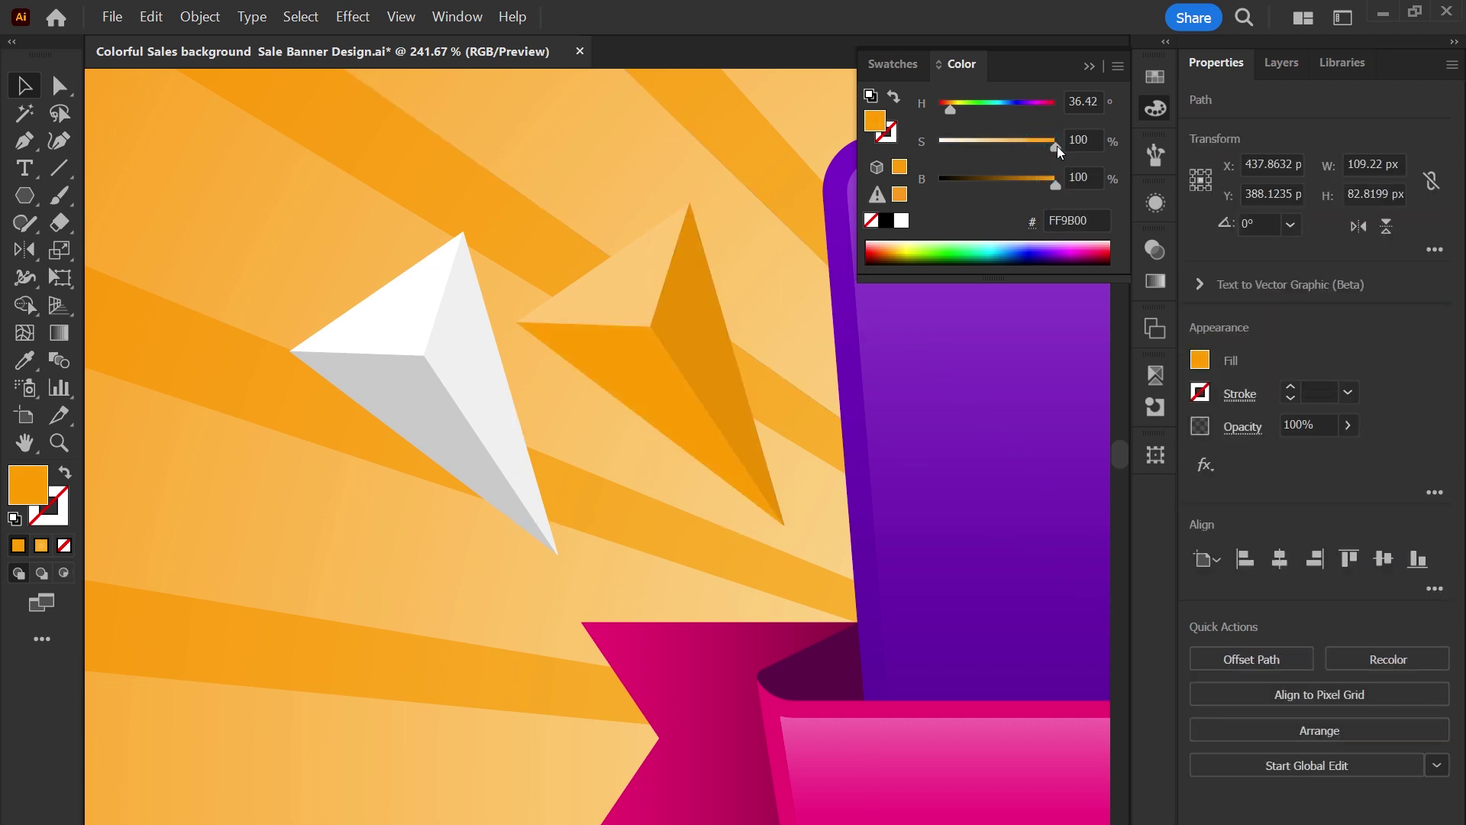
pyautogui.keyDown('shift'); pyautogui.click(688, 374); pyautogui.keyUp('shift')
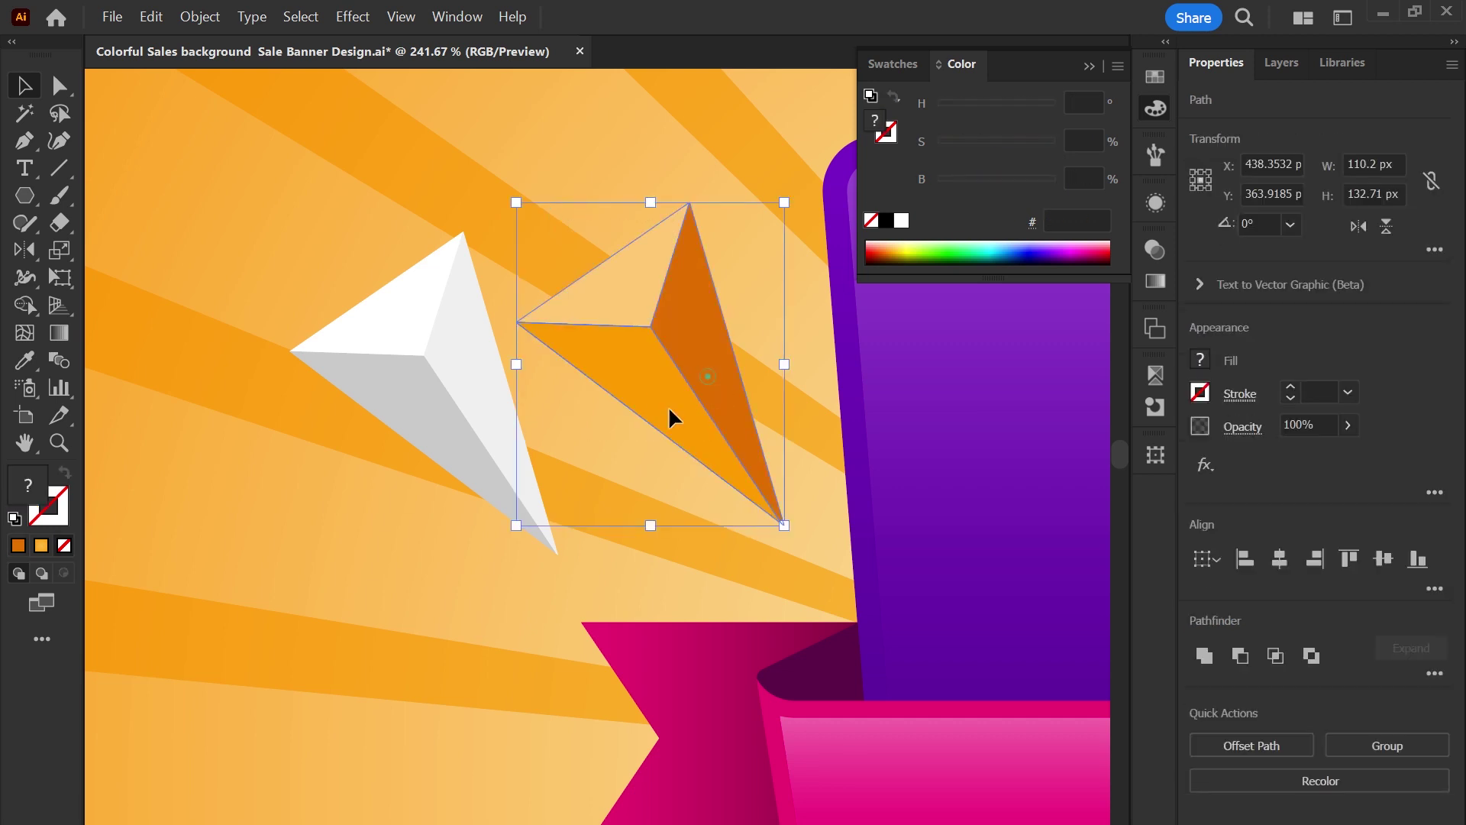
pyautogui.moveTo(699, 378); pyautogui.dragTo(298, 603)
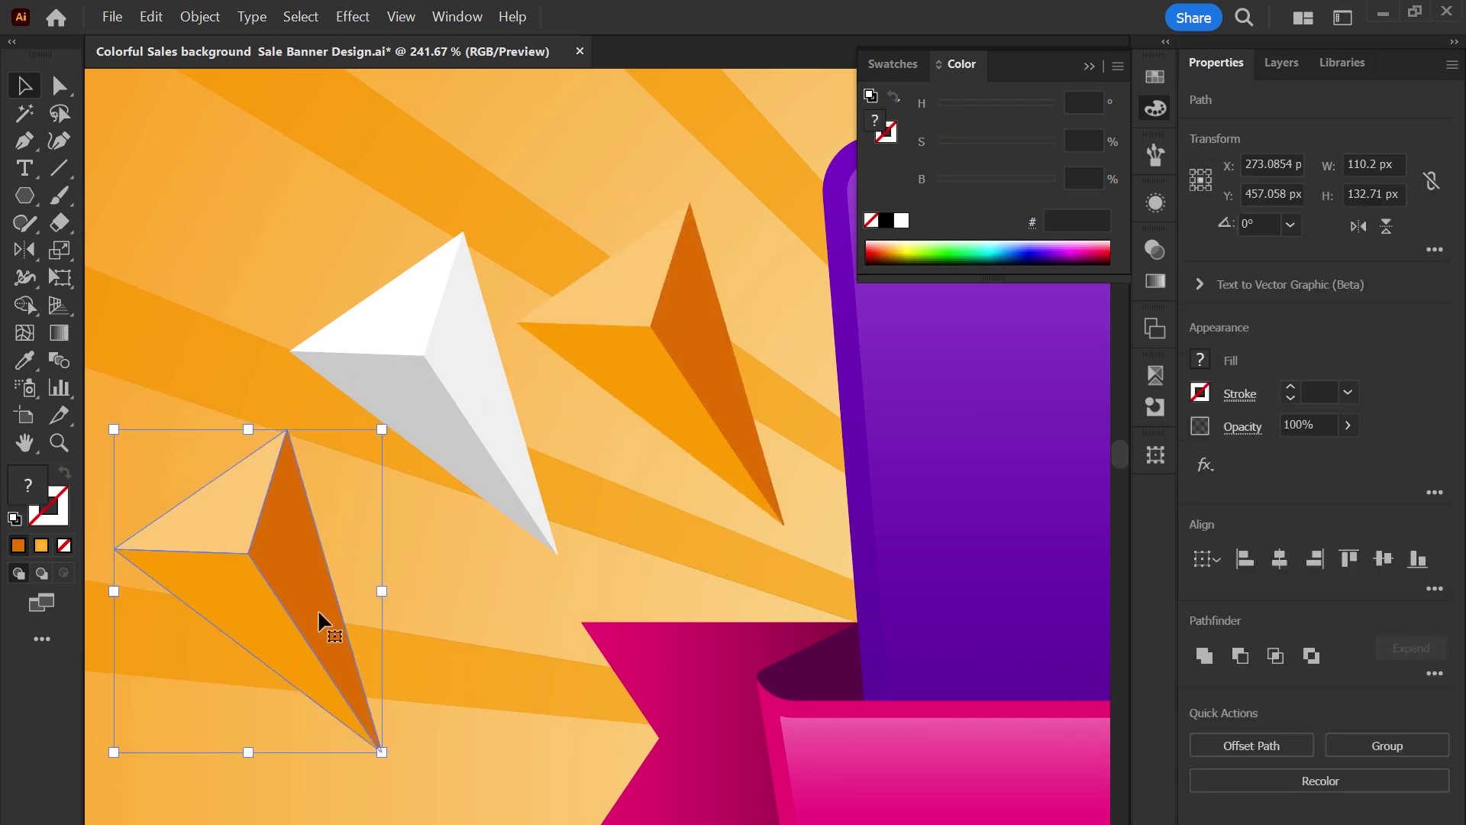
# Recolour the lower-left gem badge purple with a lighter top face and deeper right face.
pyautogui.press('i')
pyautogui.click(848, 451)
pyautogui.press('v')
pyautogui.click(400, 583)
pyautogui.click(229, 514)
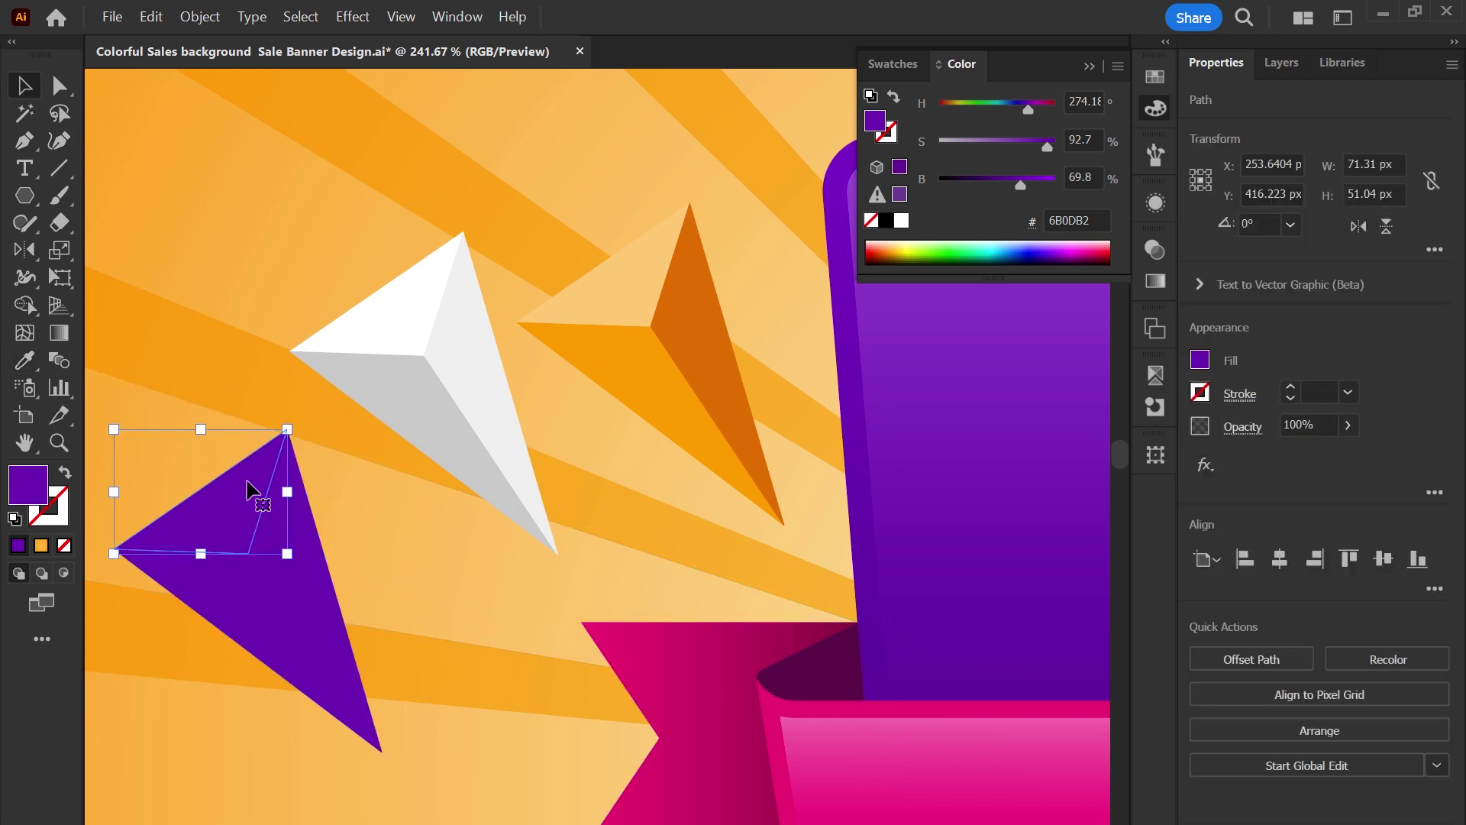
pyautogui.moveTo(1044, 147)
pyautogui.mouseDown()
pyautogui.moveTo(995, 146)
pyautogui.moveTo(1029, 185)
pyautogui.mouseUp()
pyautogui.click(317, 577)
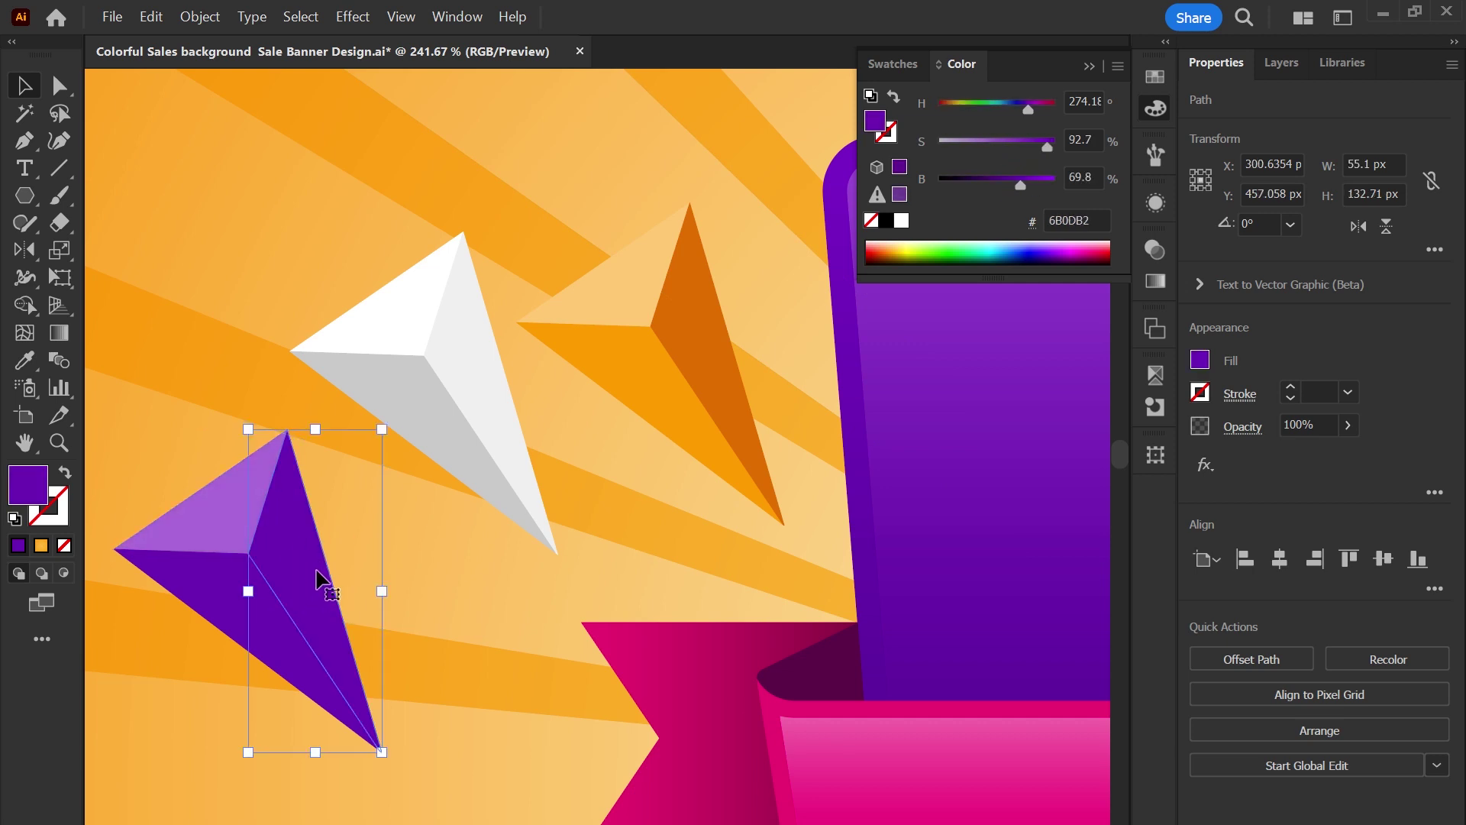
pyautogui.moveTo(1048, 145)
pyautogui.mouseDown()
pyautogui.moveTo(1068, 145)
pyautogui.moveTo(1038, 189)
pyautogui.mouseUp()
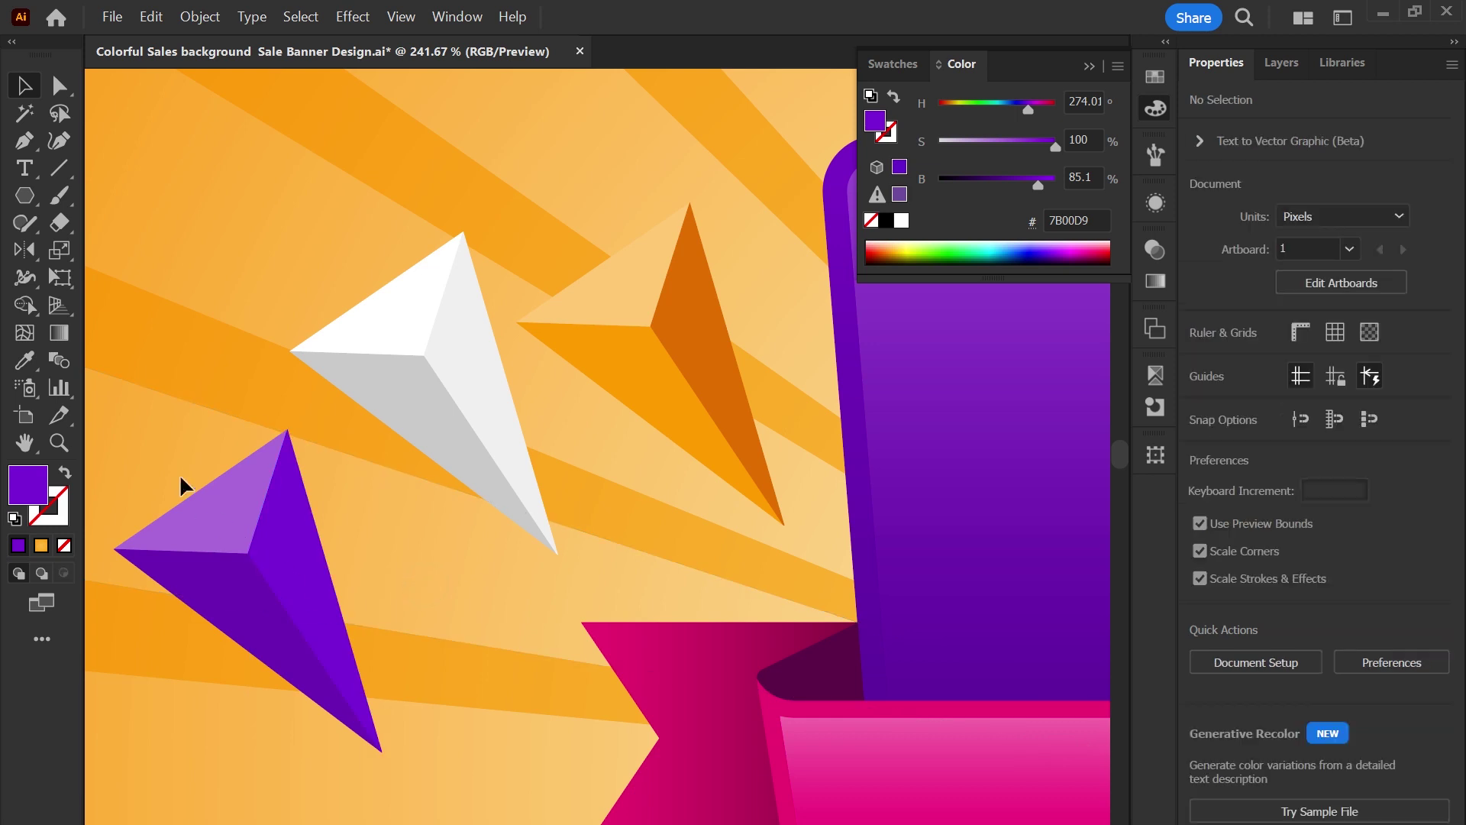
# Move the white Special OFFER! ONLY TODAY! SHOP NOW text group onto the purple badge.
pyautogui.moveTo(181, 473); pyautogui.dragTo(318, 659)
pyautogui.click(673, 377)
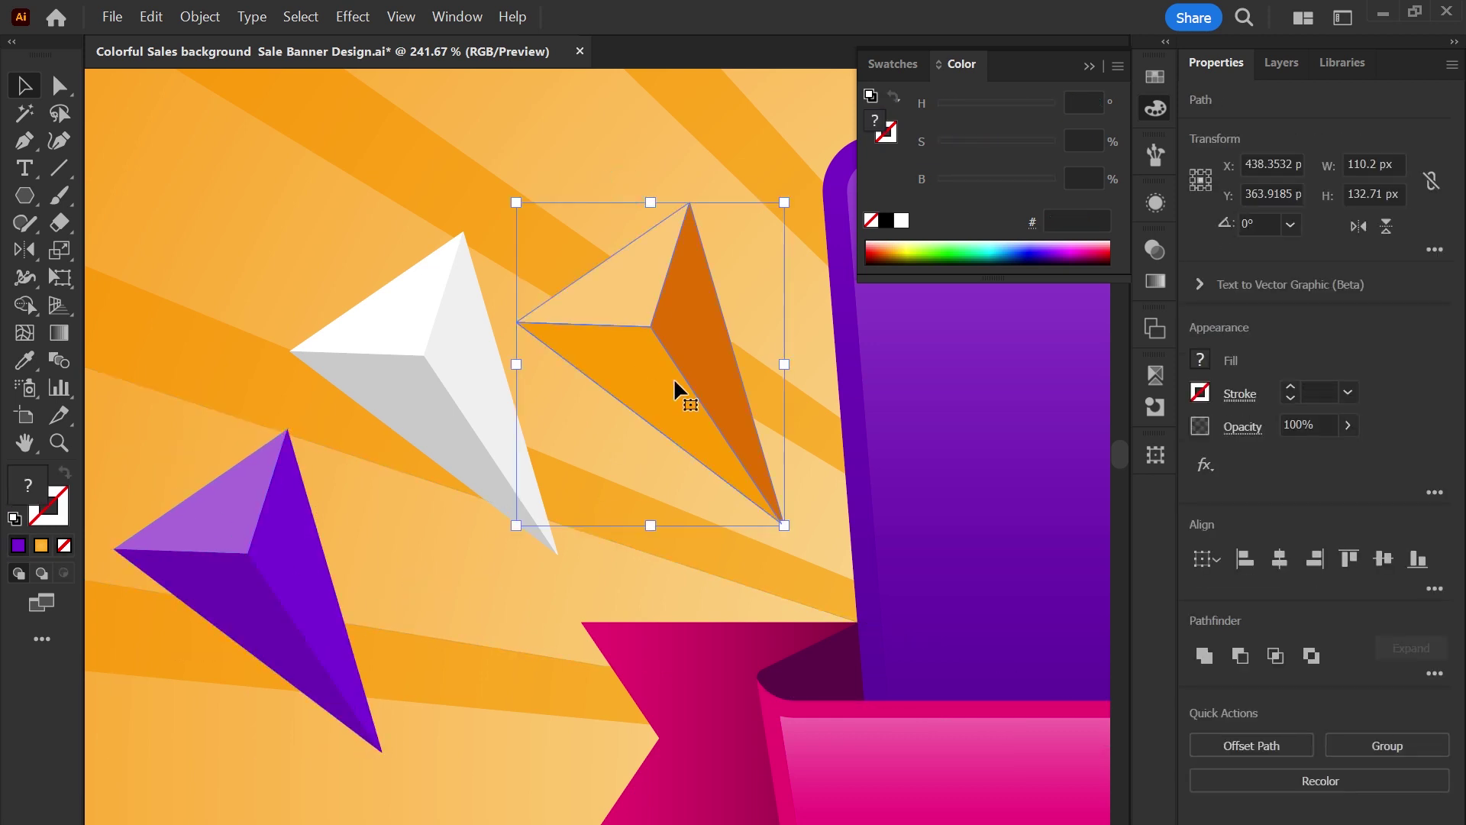
pyautogui.moveTo(367, 235); pyautogui.dragTo(459, 396)
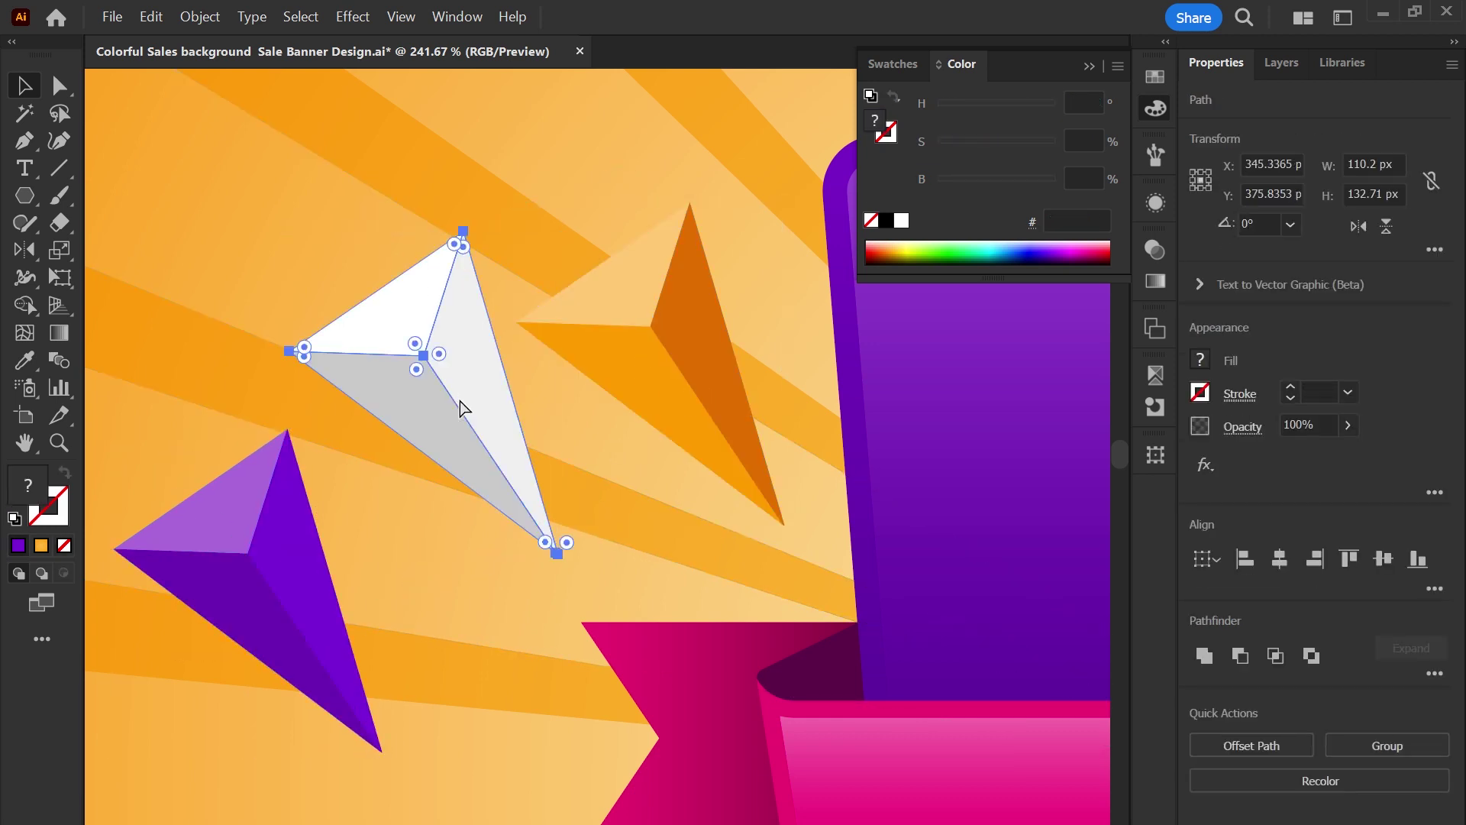
pyautogui.hotkey('ctrl', '-')
pyautogui.hotkey('ctrl', '-')
pyautogui.hotkey('ctrl', '-')
pyautogui.hotkey('ctrl', '-')
pyautogui.hotkey('ctrl', '-')
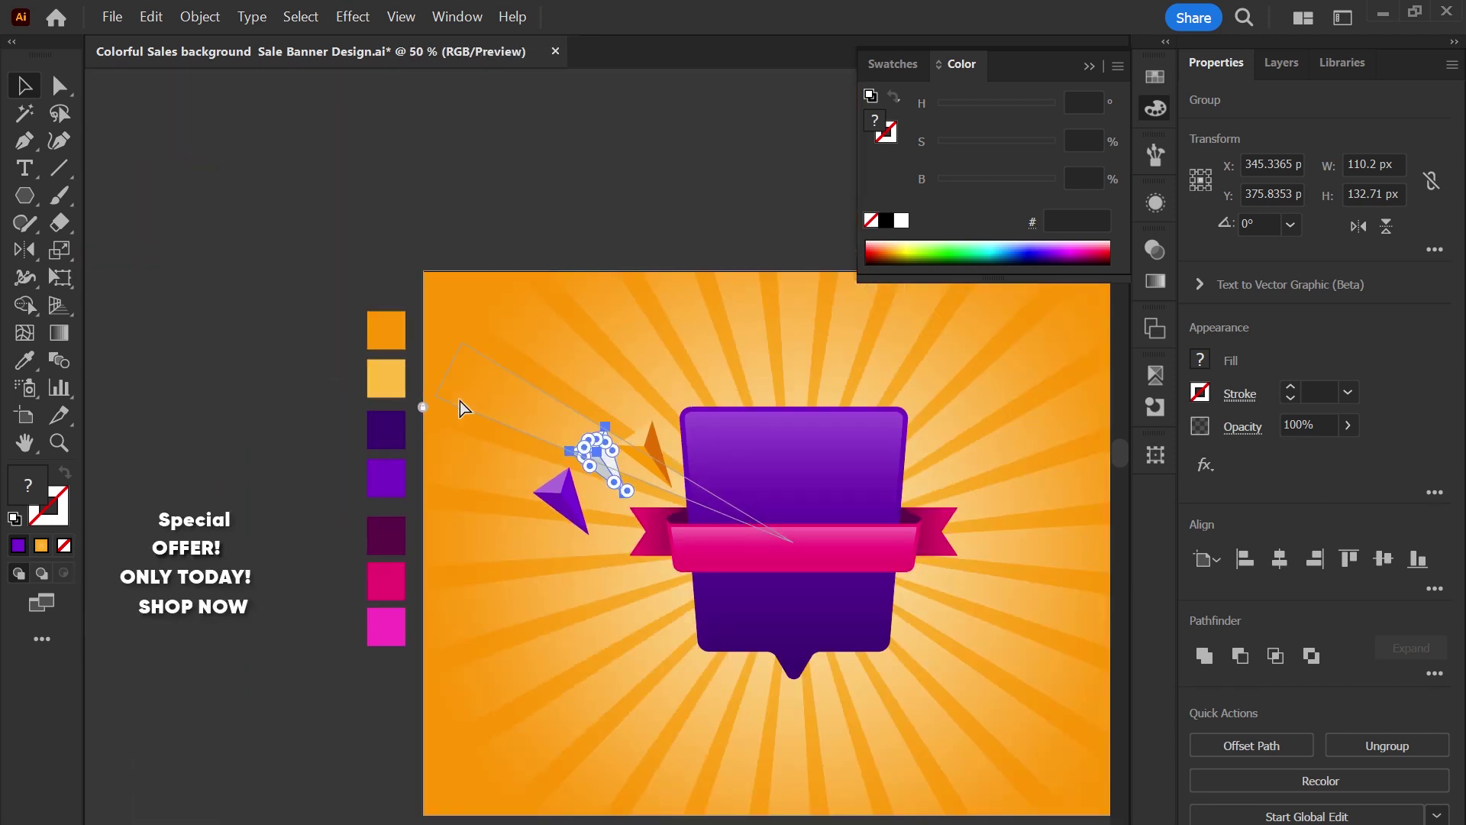
pyautogui.hotkey('ctrl', '+')
pyautogui.hotkey('ctrl', '-')
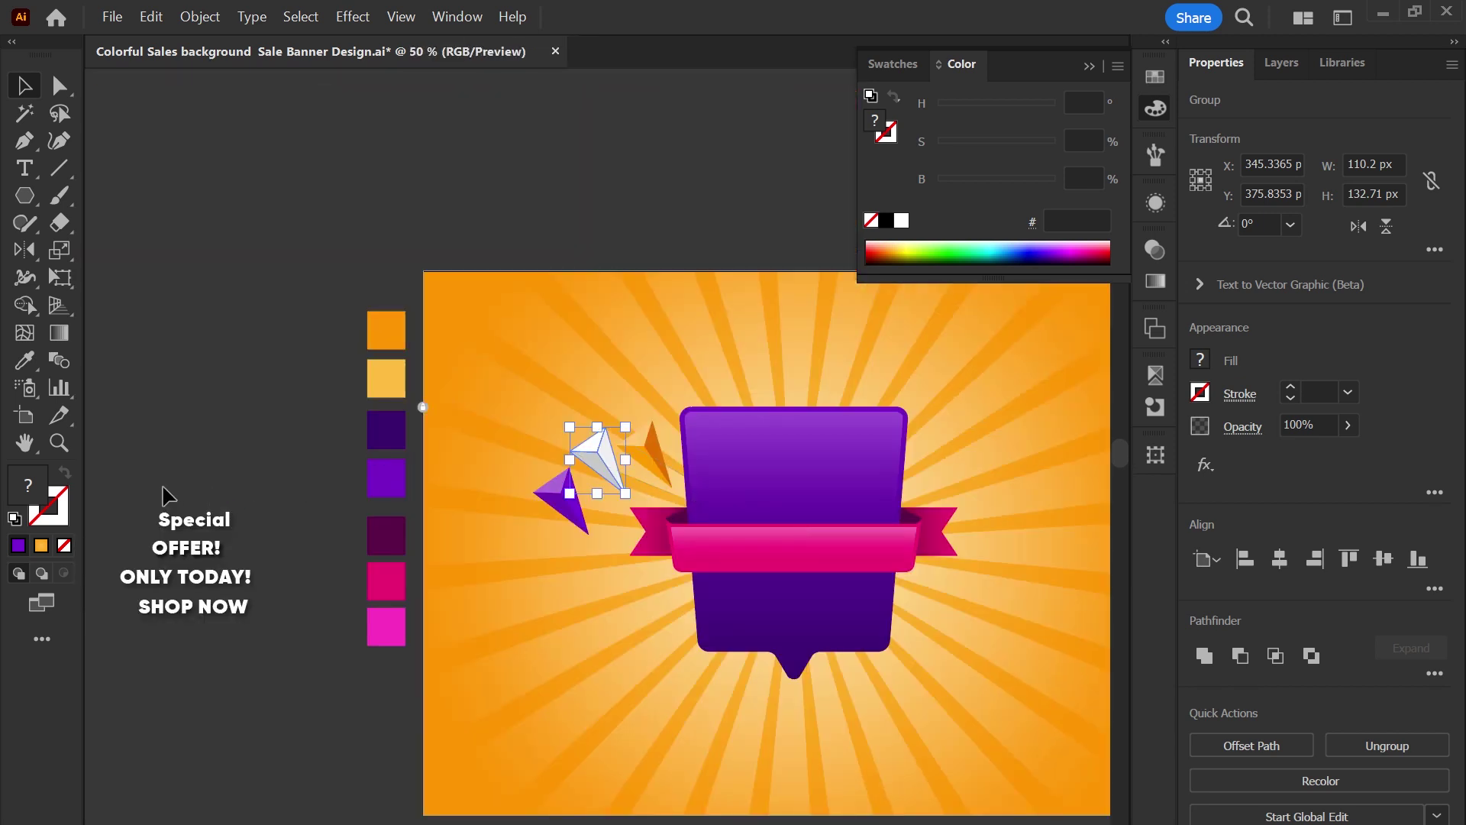
pyautogui.moveTo(154, 484); pyautogui.dragTo(813, 593)
pyautogui.press('z')
pyautogui.moveTo(812, 592); pyautogui.dragTo(907, 609)
pyautogui.moveTo(752, 569); pyautogui.dragTo(656, 556)
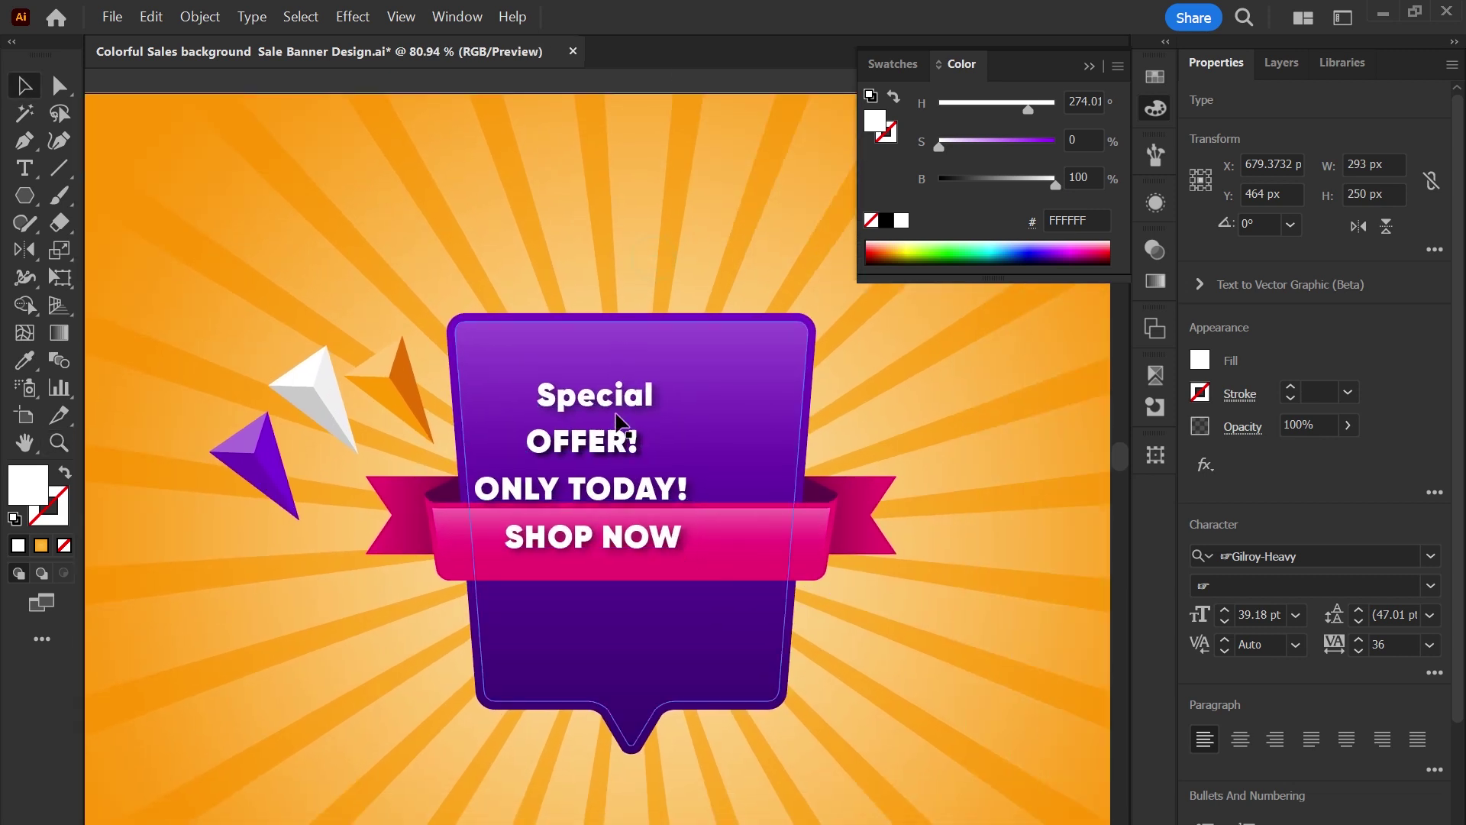
# Set Special to the Paula Natalie font, scale it much larger and reposition it.
pyautogui.press('v')
pyautogui.click(600, 395)
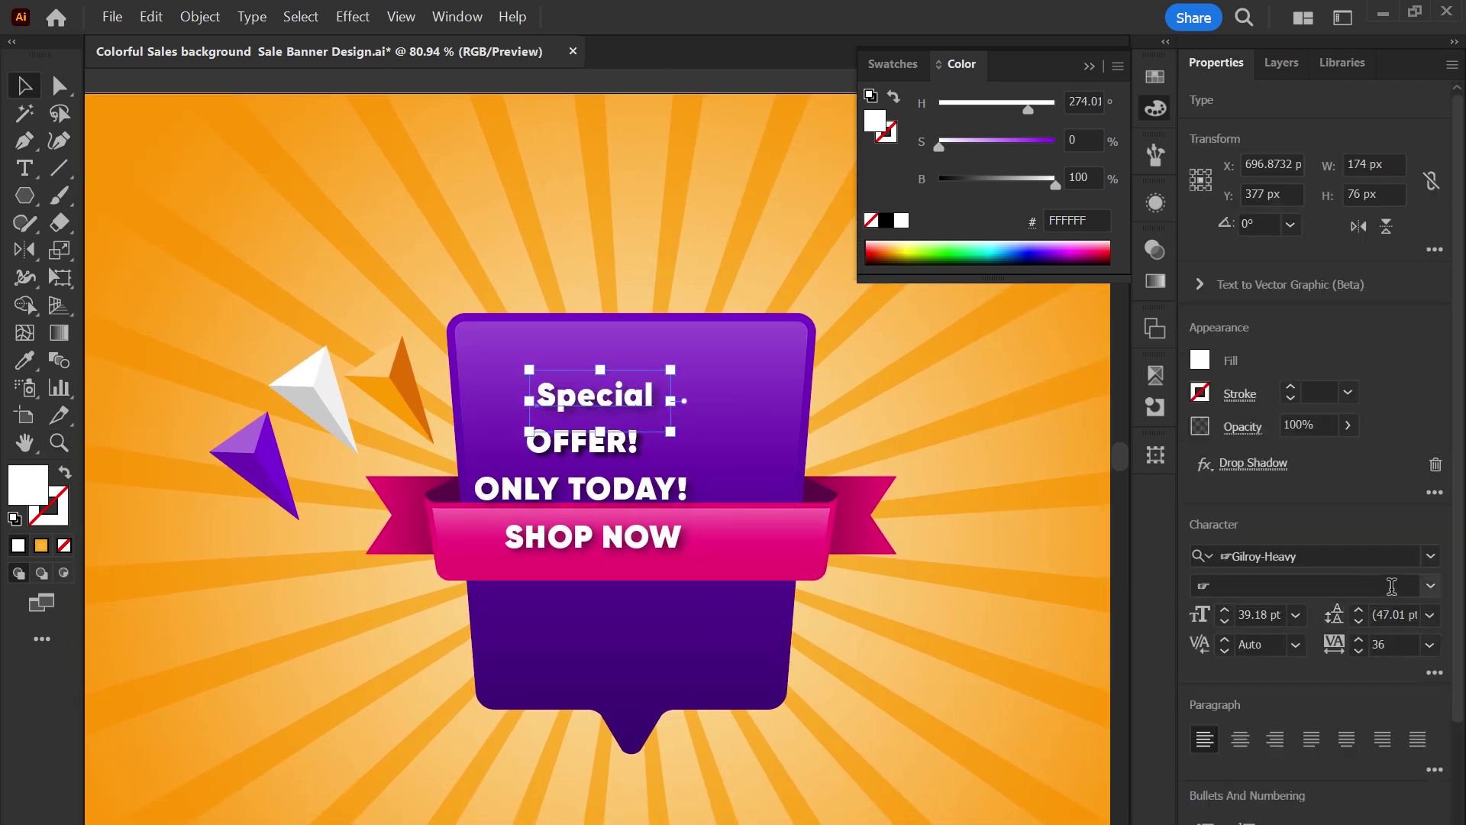
pyautogui.click(1431, 555)
pyautogui.click(1283, 477)
pyautogui.moveTo(714, 439); pyautogui.dragTo(765, 415)
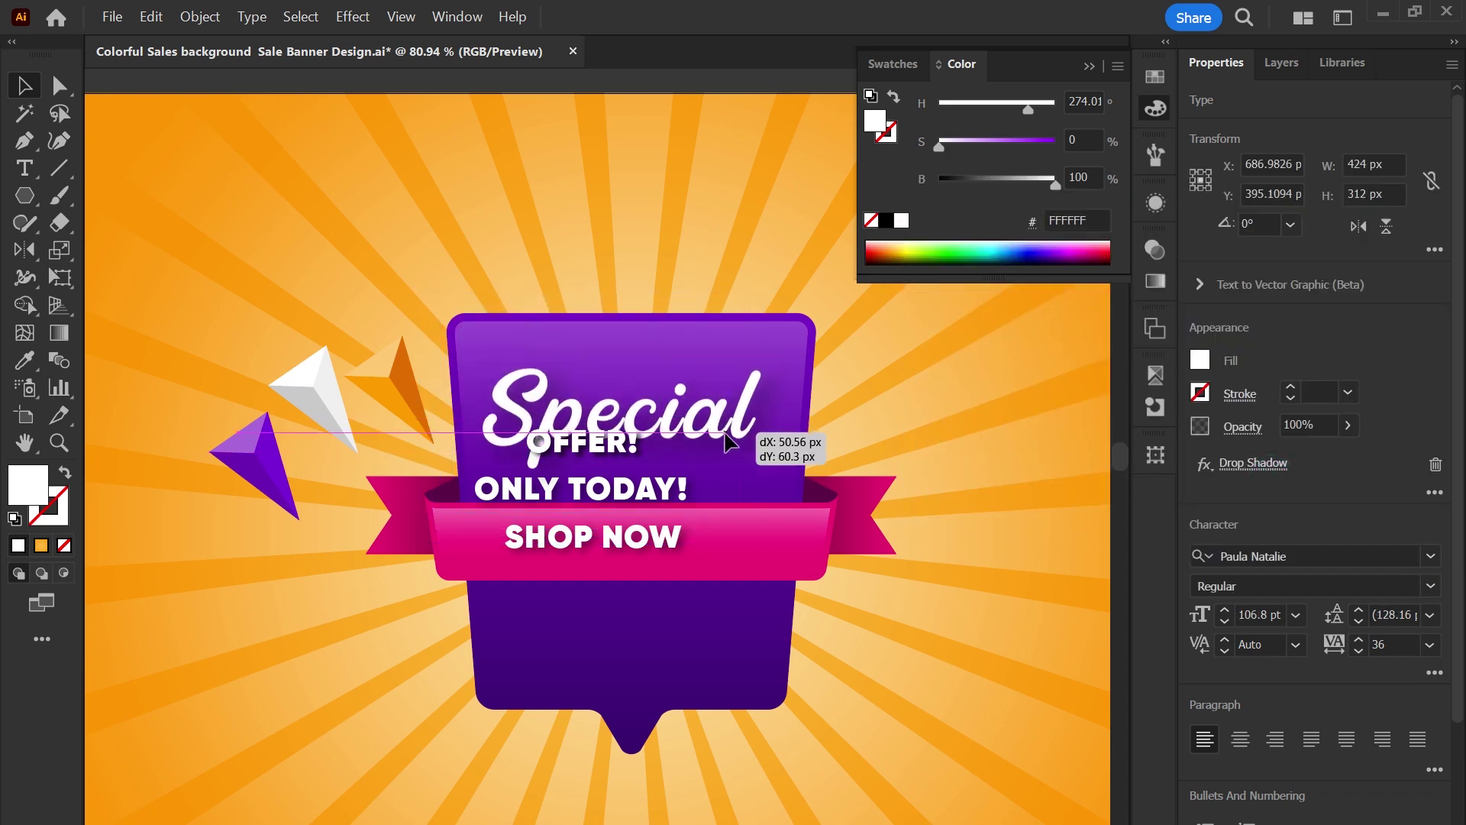
pyautogui.moveTo(720, 418); pyautogui.dragTo(750, 460)
# Move SHOP NOW below the ribbon and zoom in on the banner.
pyautogui.moveTo(634, 556); pyautogui.dragTo(666, 671)
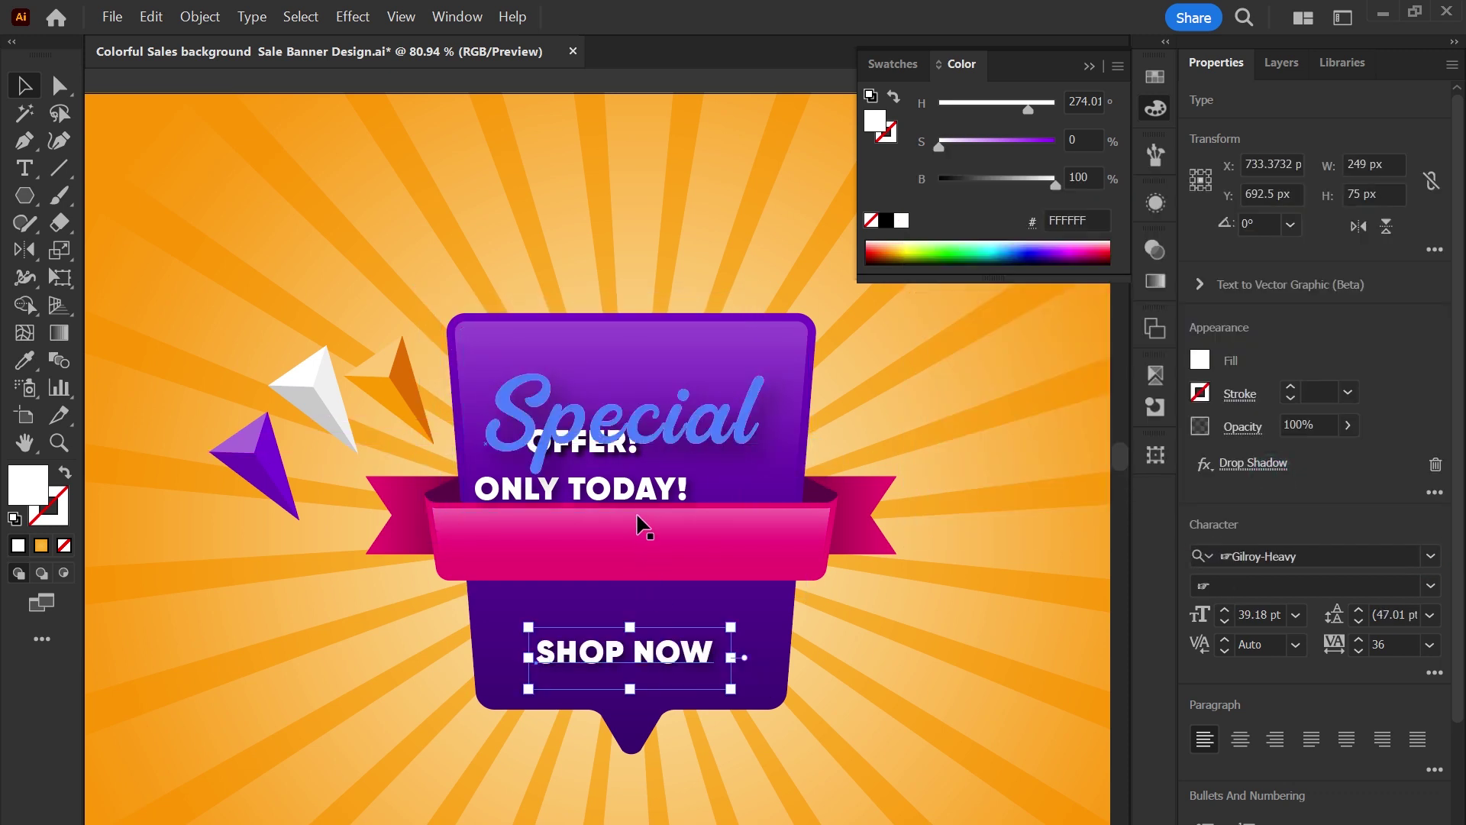
pyautogui.moveTo(642, 428); pyautogui.dragTo(657, 527)
pyautogui.hotkey('ctrl', 'z')
pyautogui.press('z')
pyautogui.moveTo(844, 605); pyautogui.dragTo(928, 722)
pyautogui.press('v')
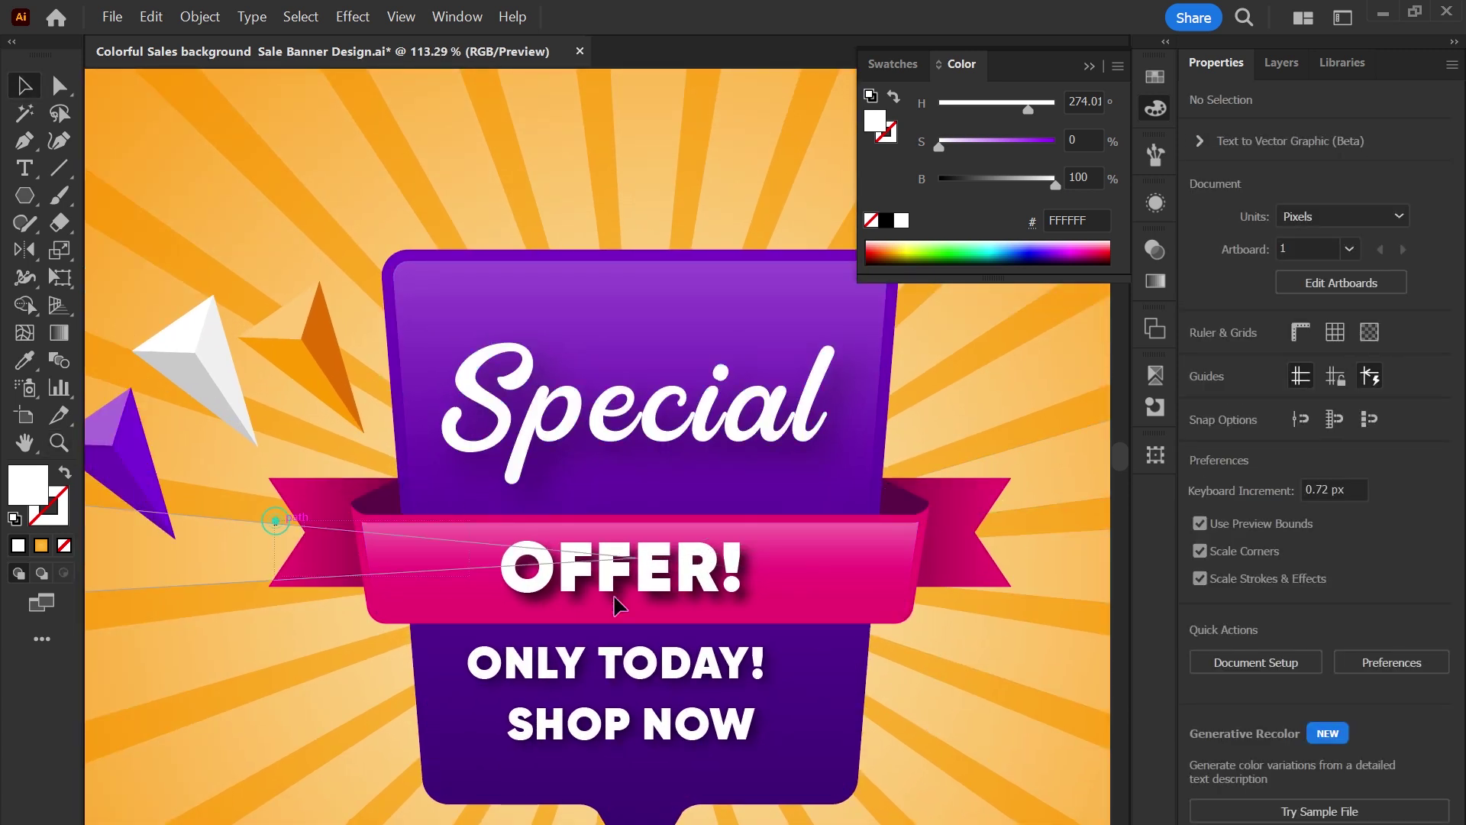
# Nudge the pink ribbon up and move Special up a little.
pyautogui.moveTo(992, 594); pyautogui.dragTo(950, 530)
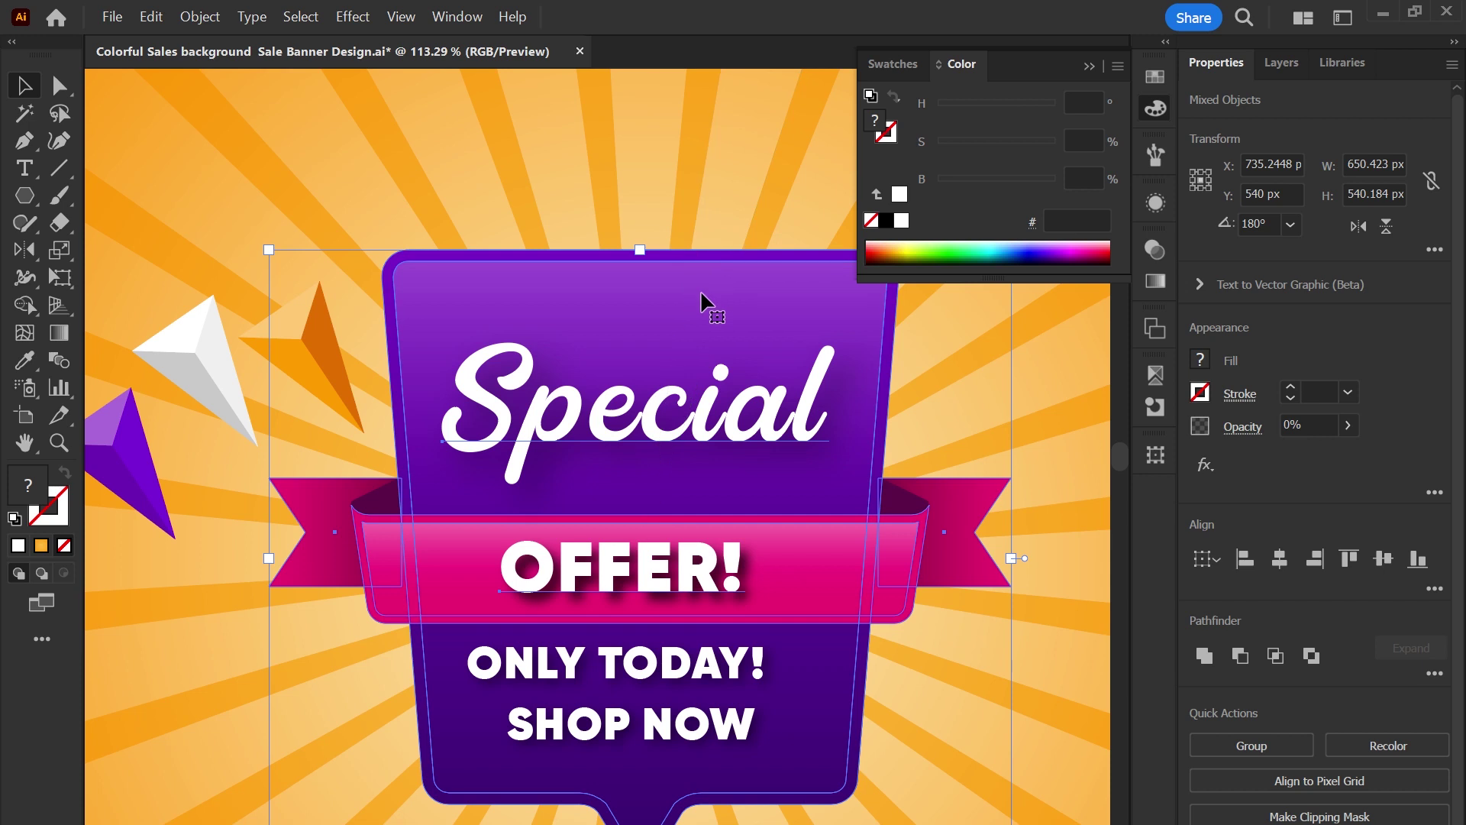
pyautogui.moveTo(946, 311); pyautogui.dragTo(870, 347)
pyautogui.moveTo(811, 386); pyautogui.dragTo(810, 387)
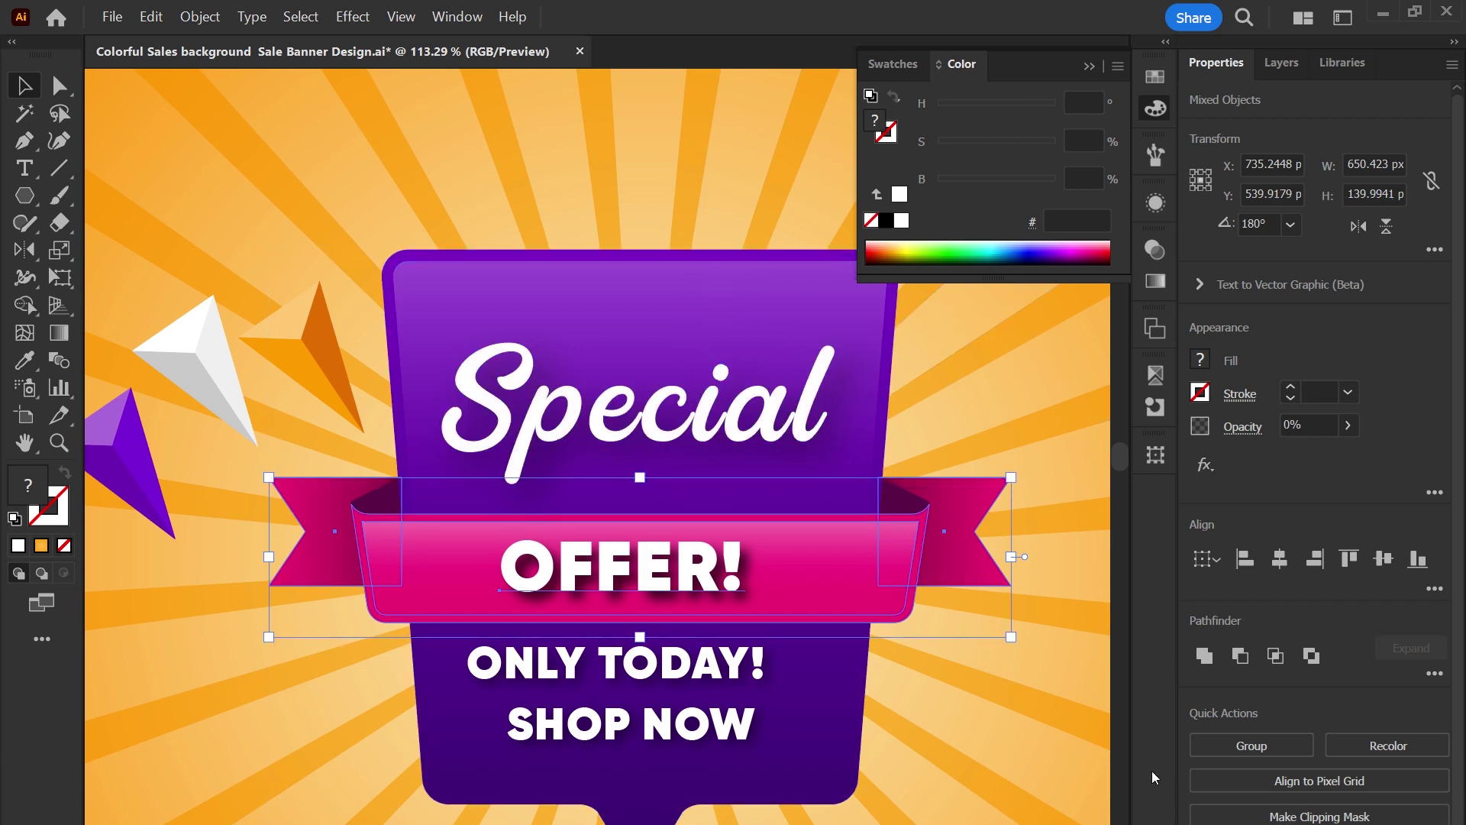
pyautogui.press('Up')
pyautogui.press('Up')
pyautogui.press('Up')
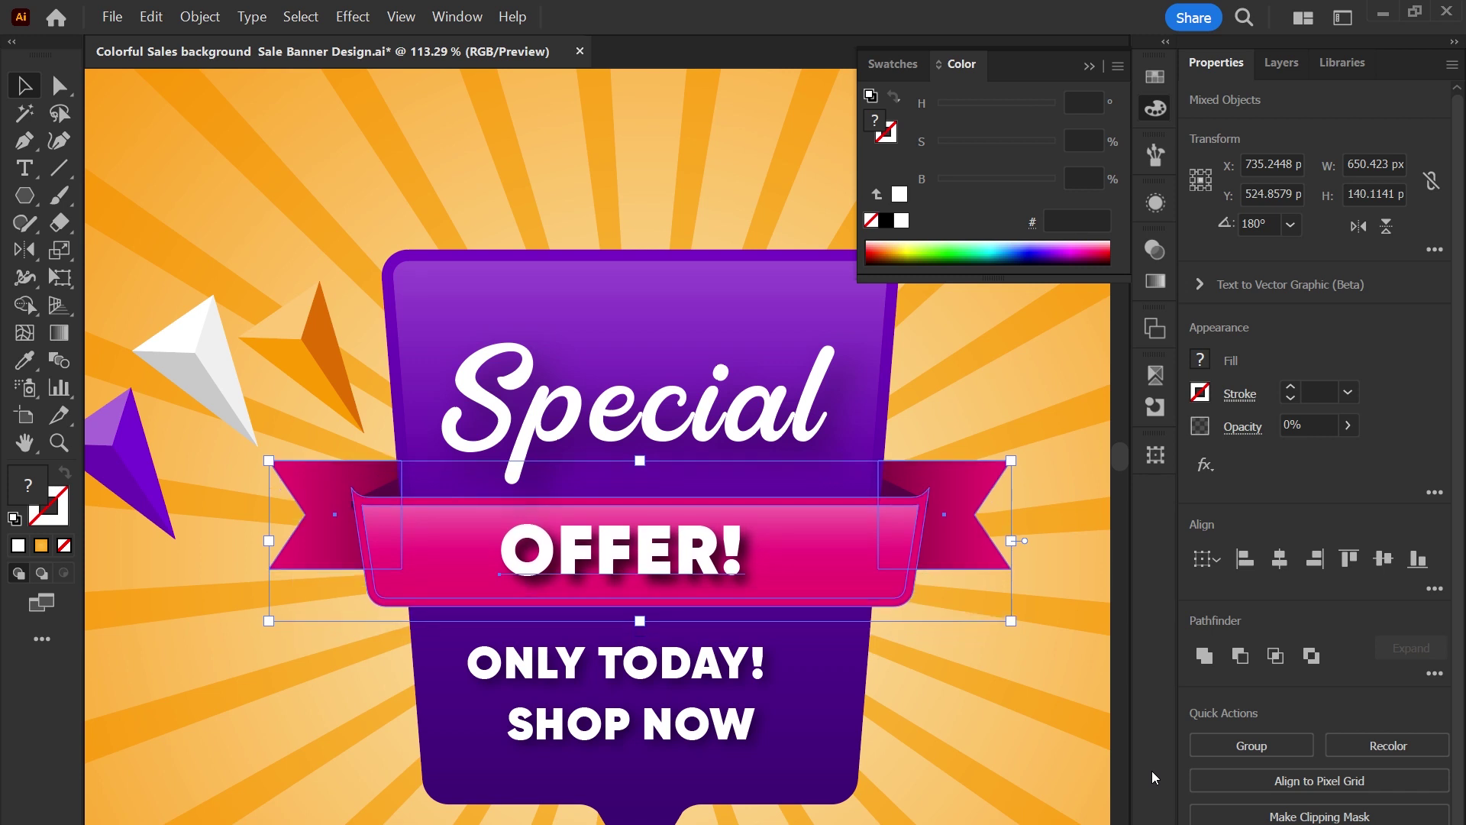
pyautogui.moveTo(729, 437); pyautogui.dragTo(732, 424)
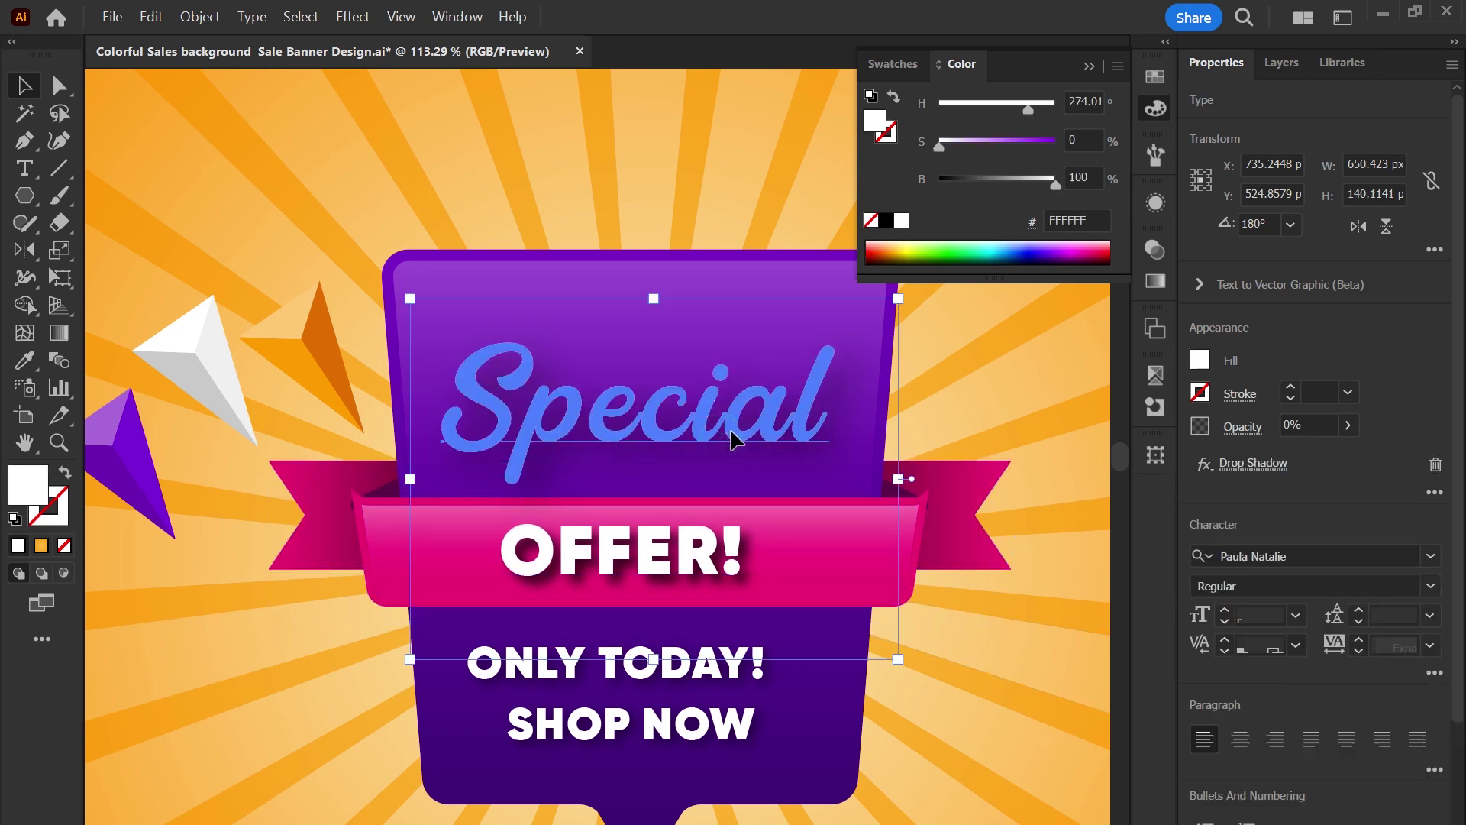
# Lower SHOP NOW about 10 px and ONLY TODAY! slightly, and widen OFFER! across the ribbon.
pyautogui.click(949, 704)
pyautogui.moveTo(787, 725); pyautogui.dragTo(747, 733)
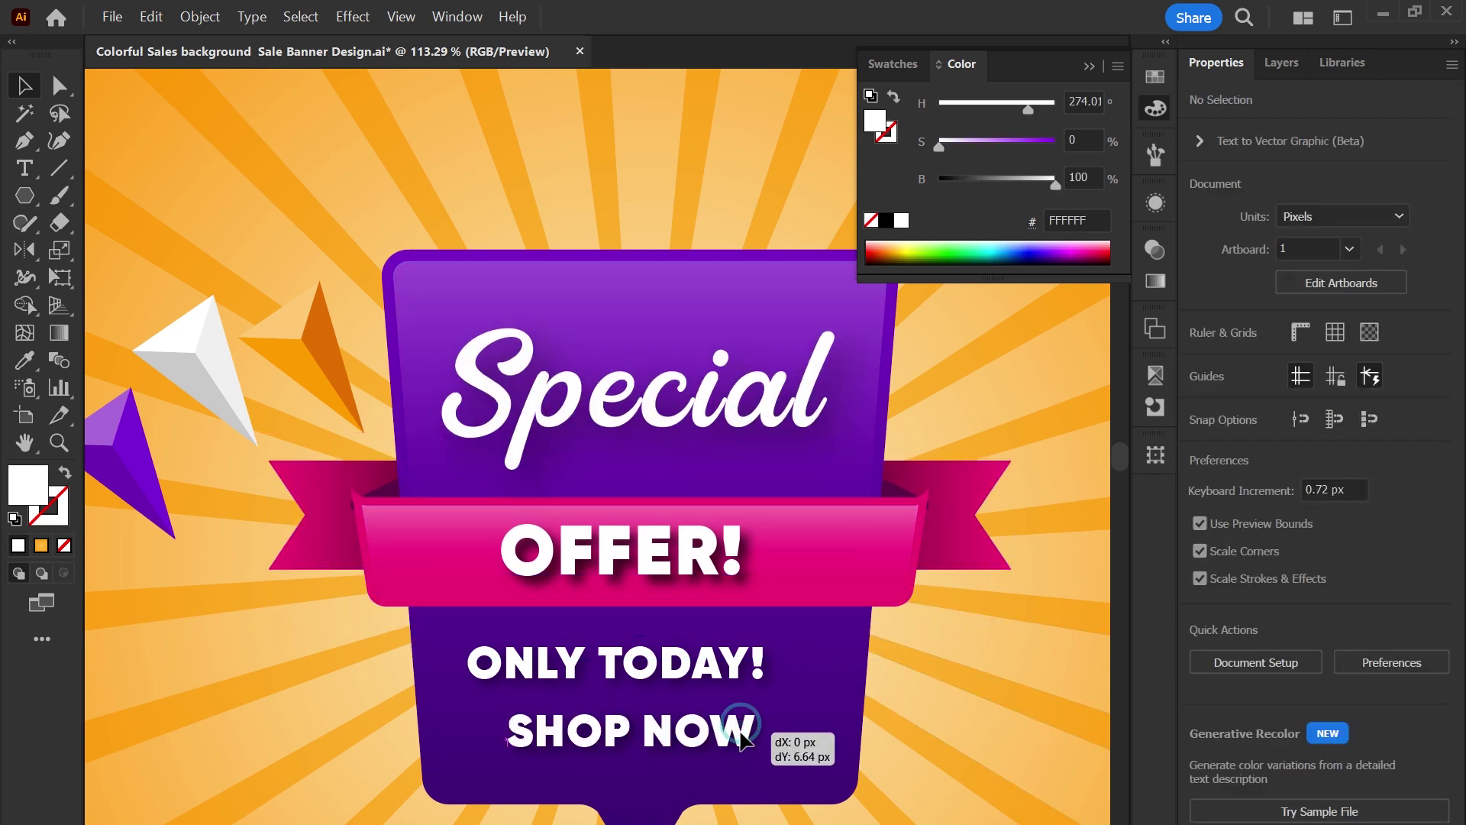
pyautogui.moveTo(693, 666); pyautogui.dragTo(731, 670)
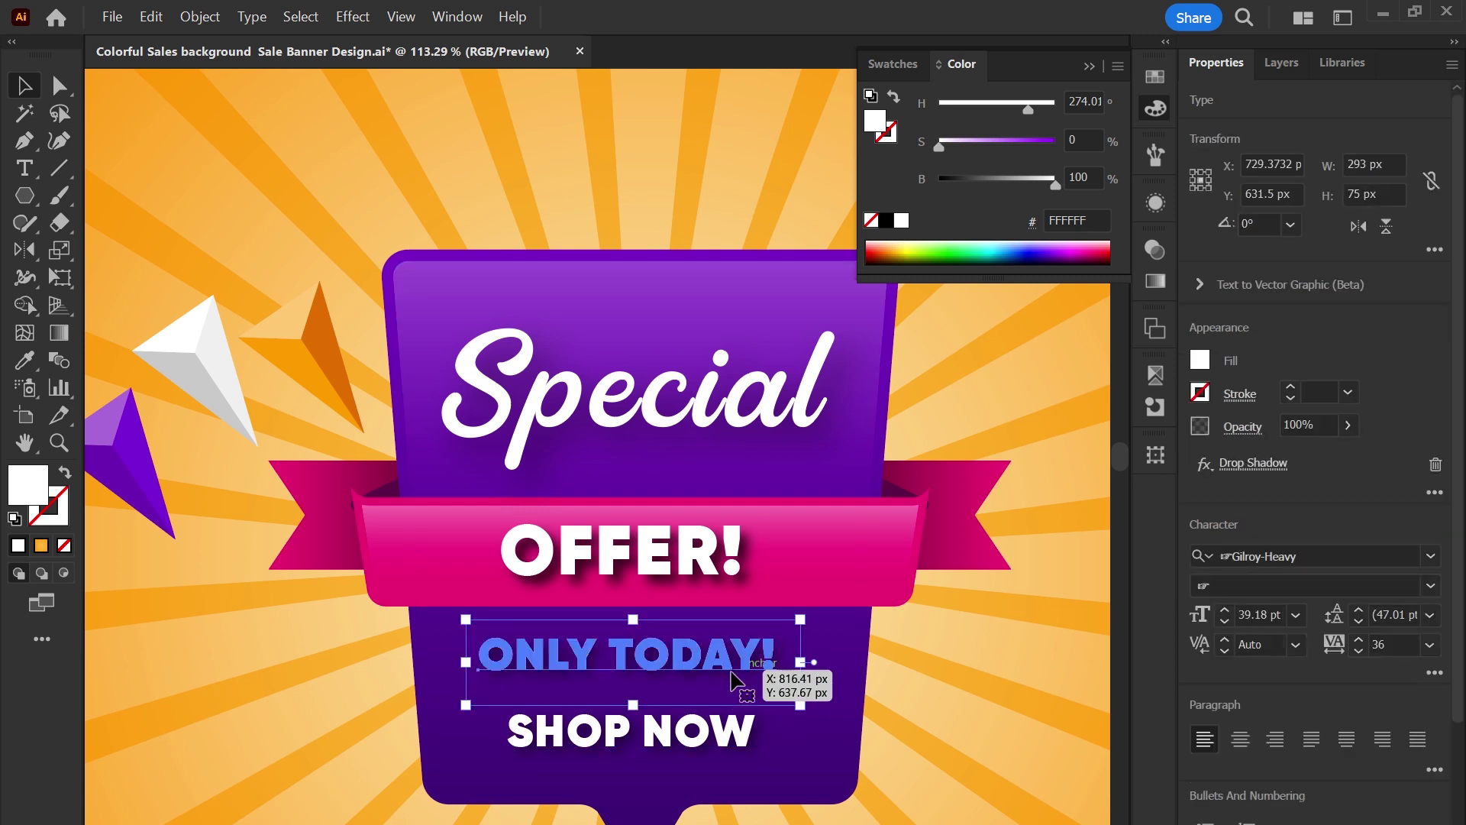
pyautogui.click(697, 569)
pyautogui.moveTo(779, 566); pyautogui.dragTo(812, 573)
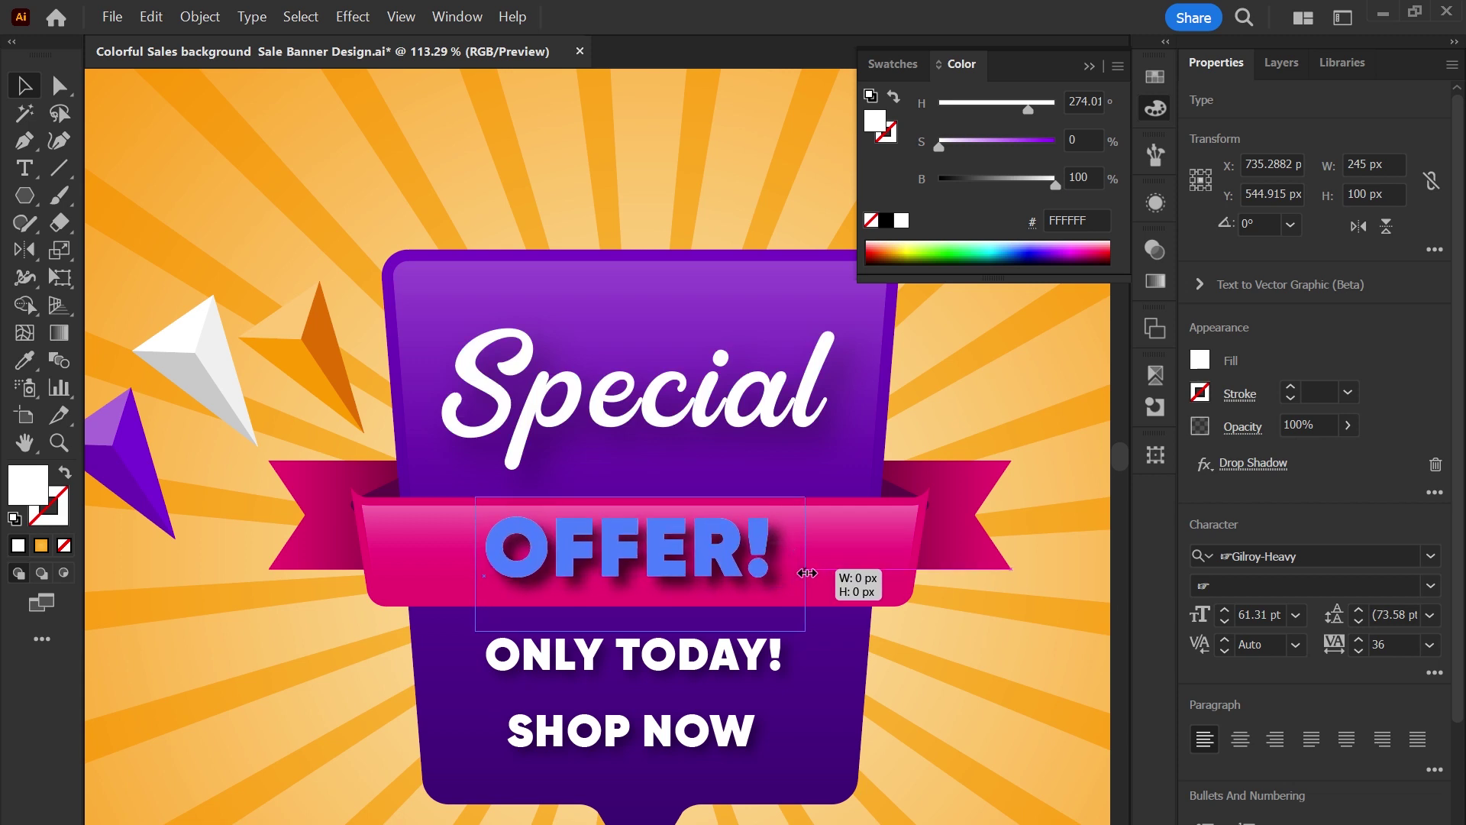
pyautogui.scroll(2, 671, 704)
pyautogui.scroll(-3, 671, 703)
pyautogui.click(635, 607)
pyautogui.click(25, 196)
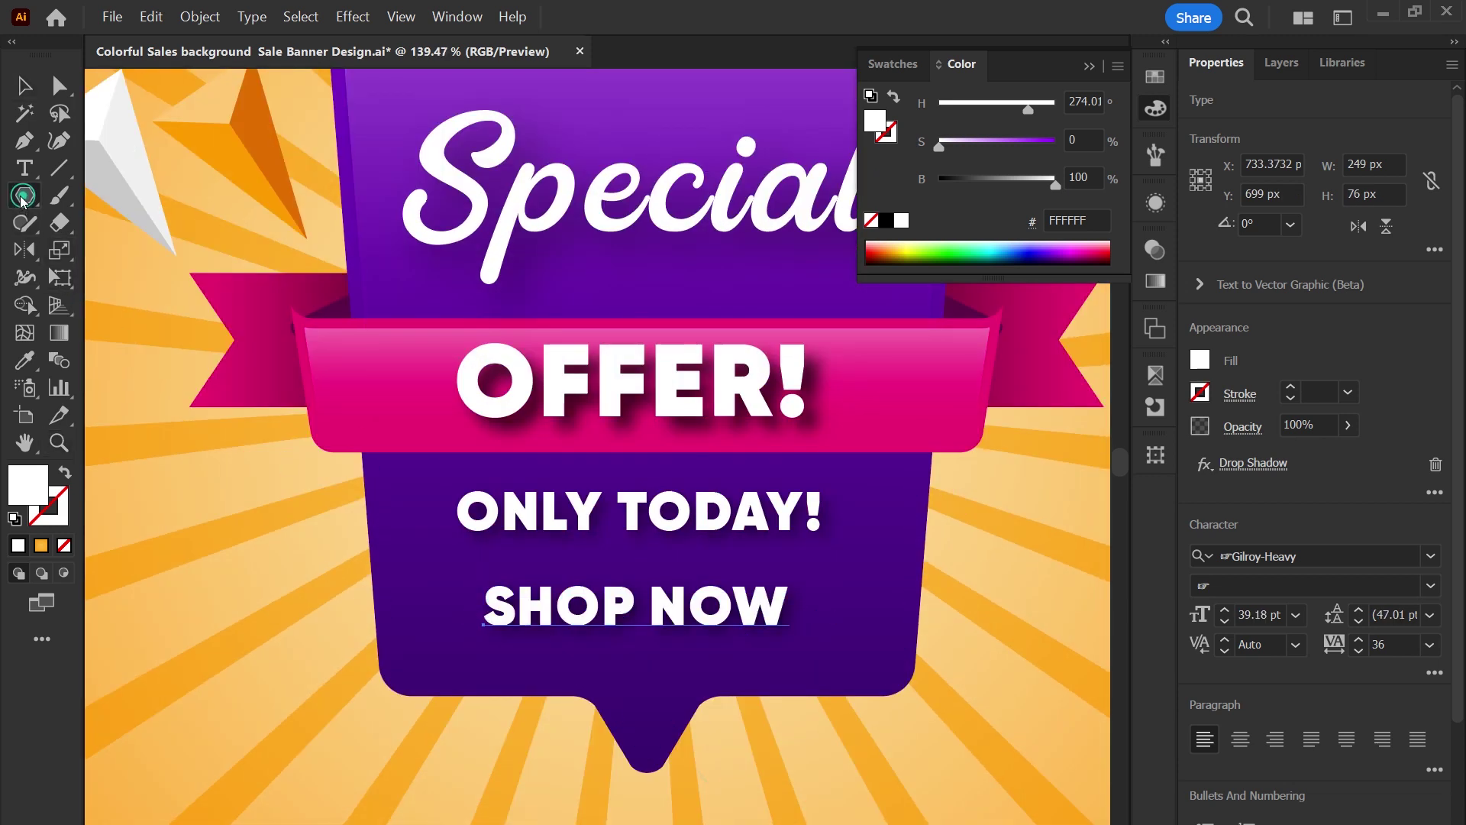
pyautogui.click(67, 197)
# Draw a rectangle over SHOP NOW and round its corners fully into a pill.
pyautogui.moveTo(454, 573); pyautogui.dragTo(808, 634)
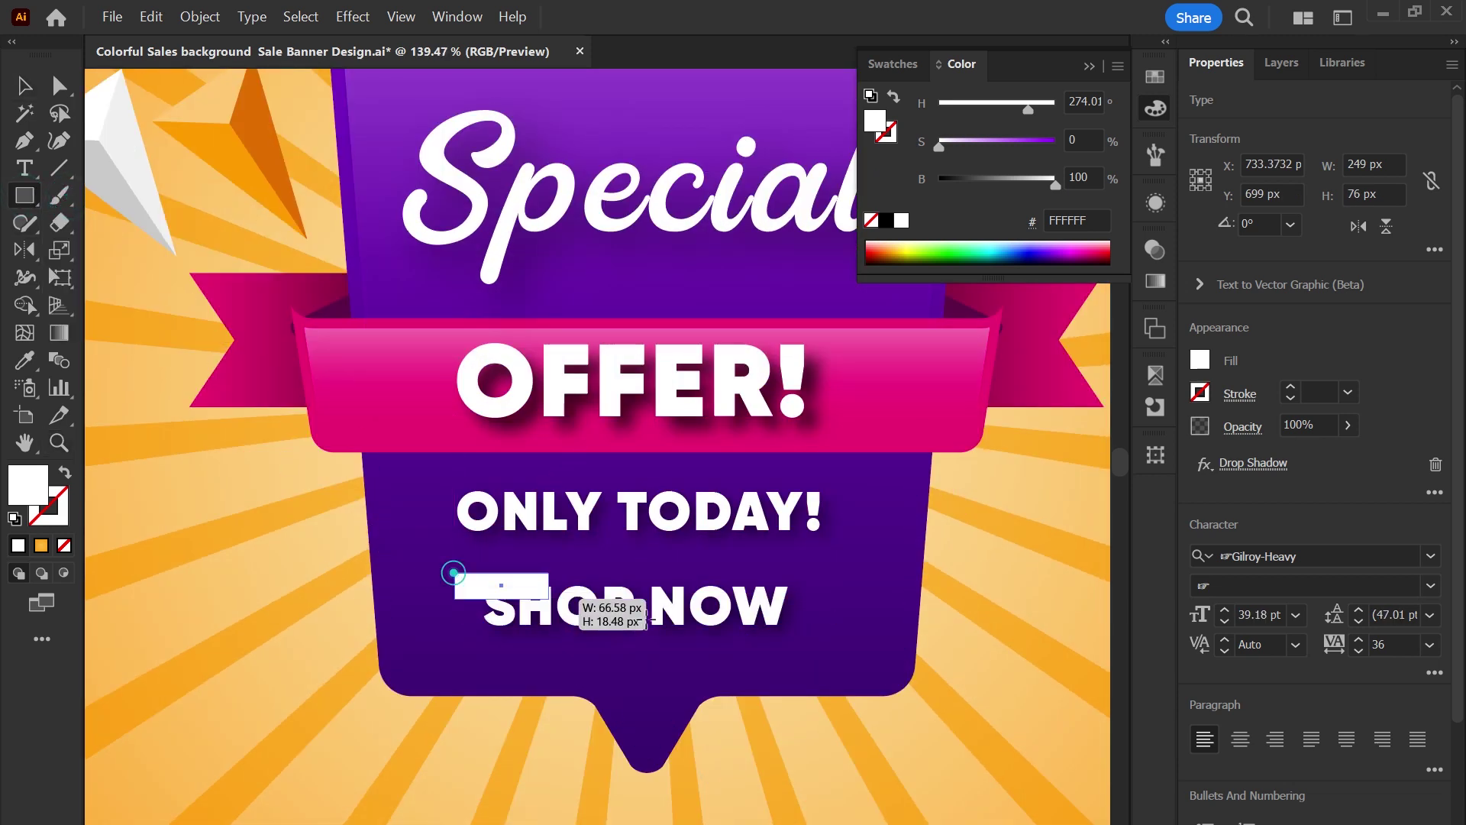
pyautogui.moveTo(465, 584); pyautogui.dragTo(601, 607)
pyautogui.press('v')
pyautogui.hotkey('ctrl', '-')
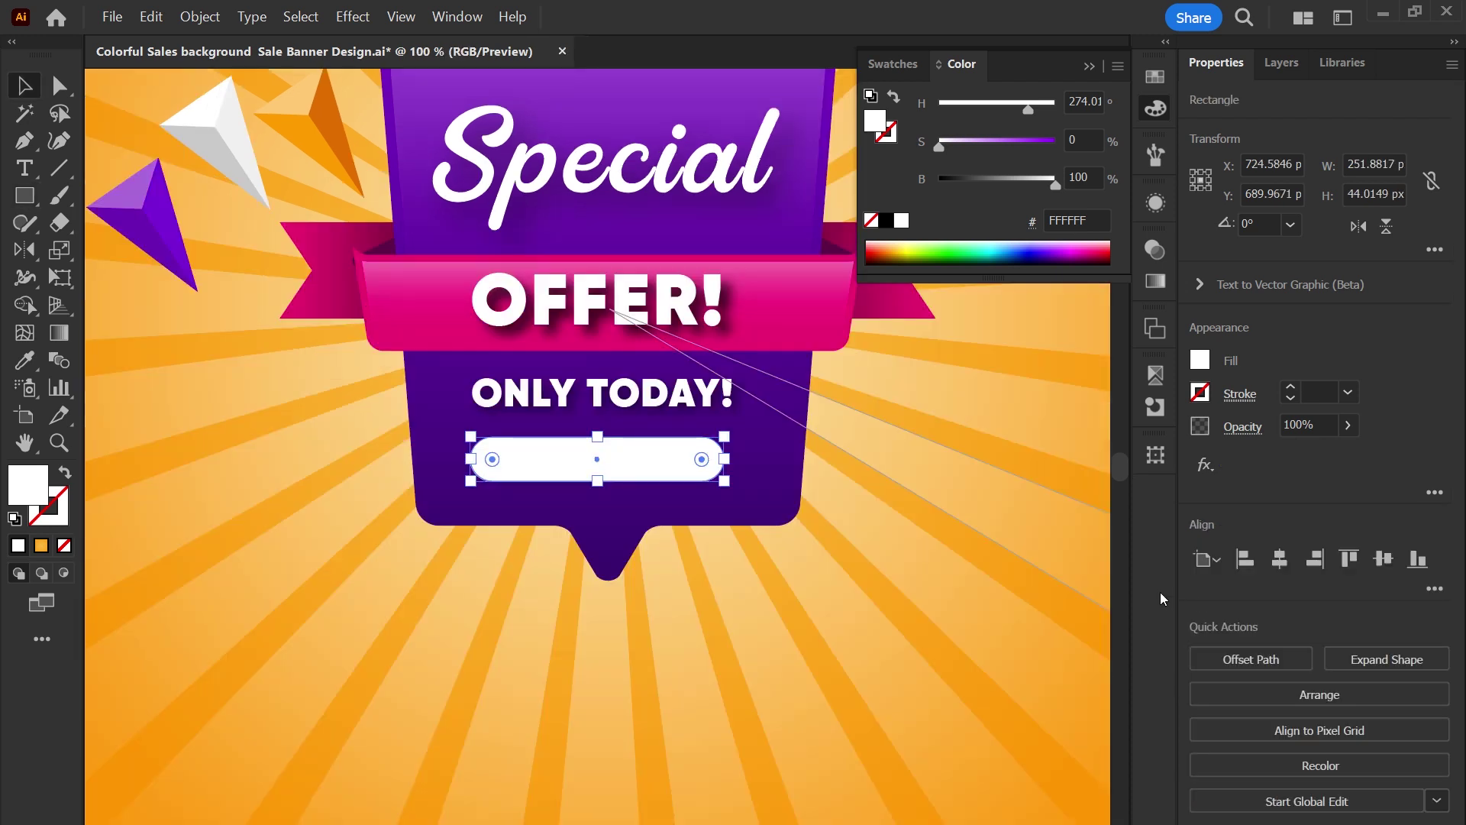
pyautogui.scroll(3, 959, 635)
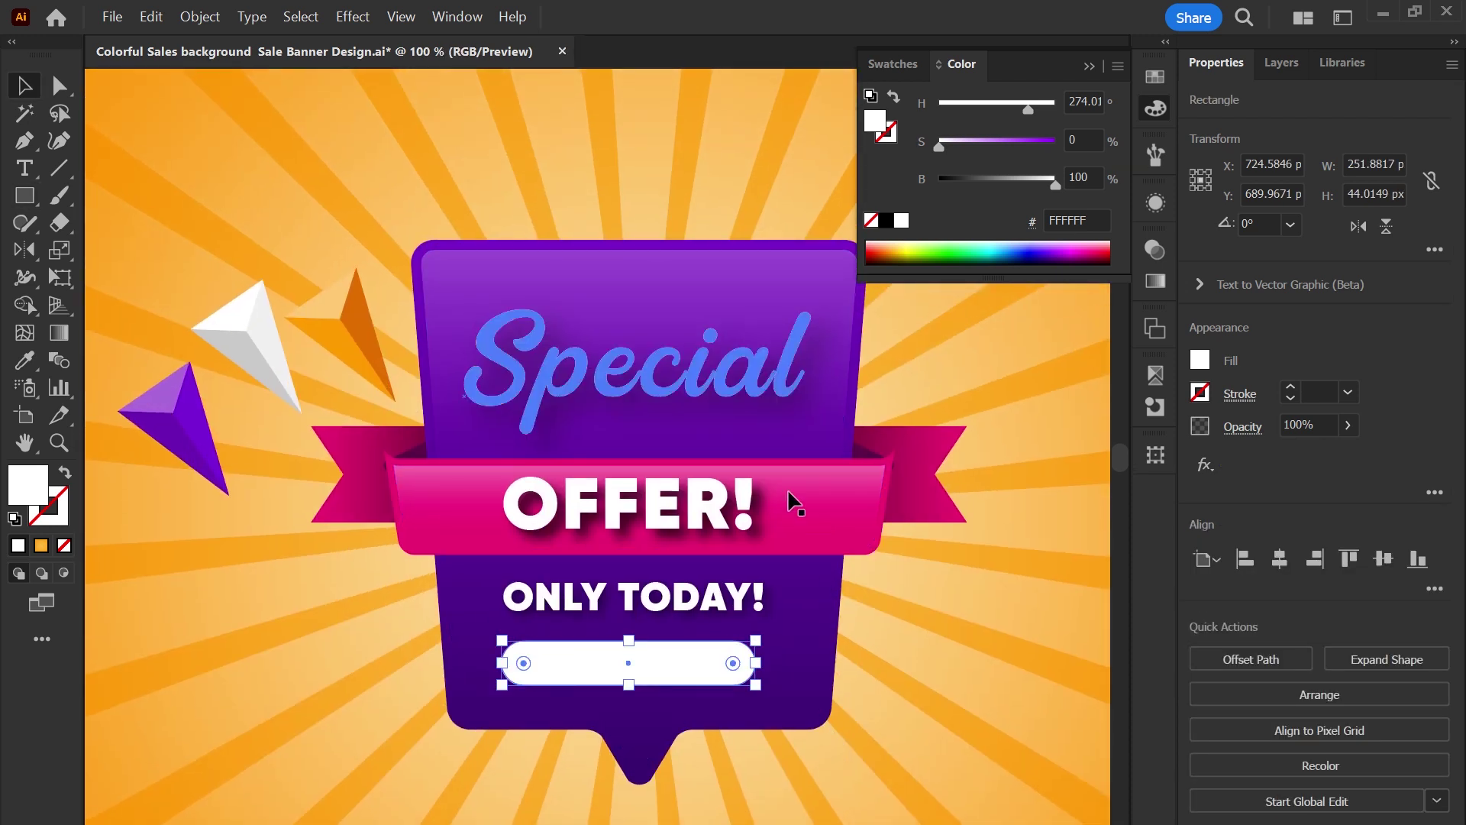
# Fill the pill solid purple from the badge colour and make it taller and wider.
pyautogui.press('i')
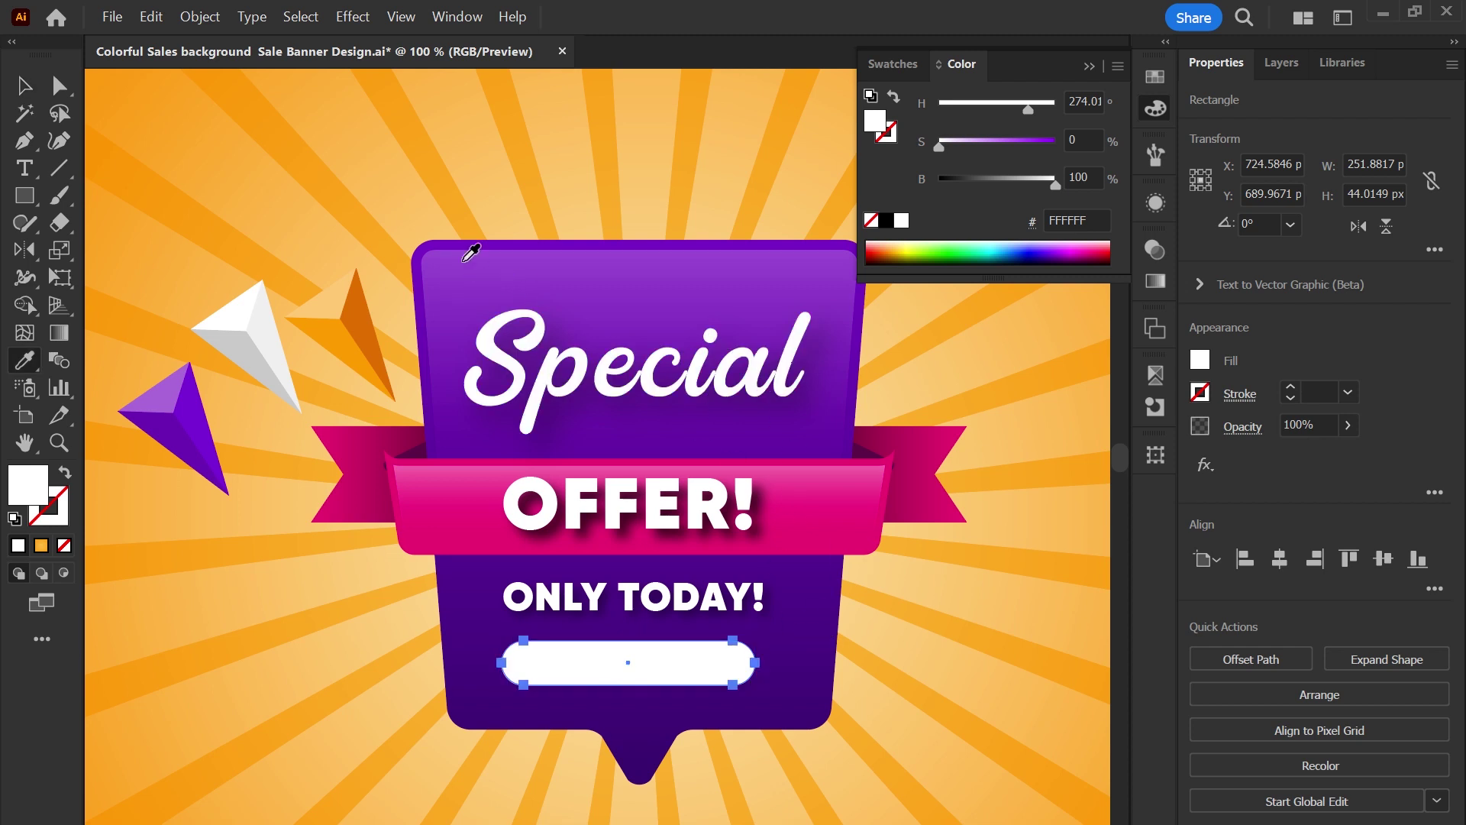
pyautogui.click(459, 240)
pyautogui.press('v')
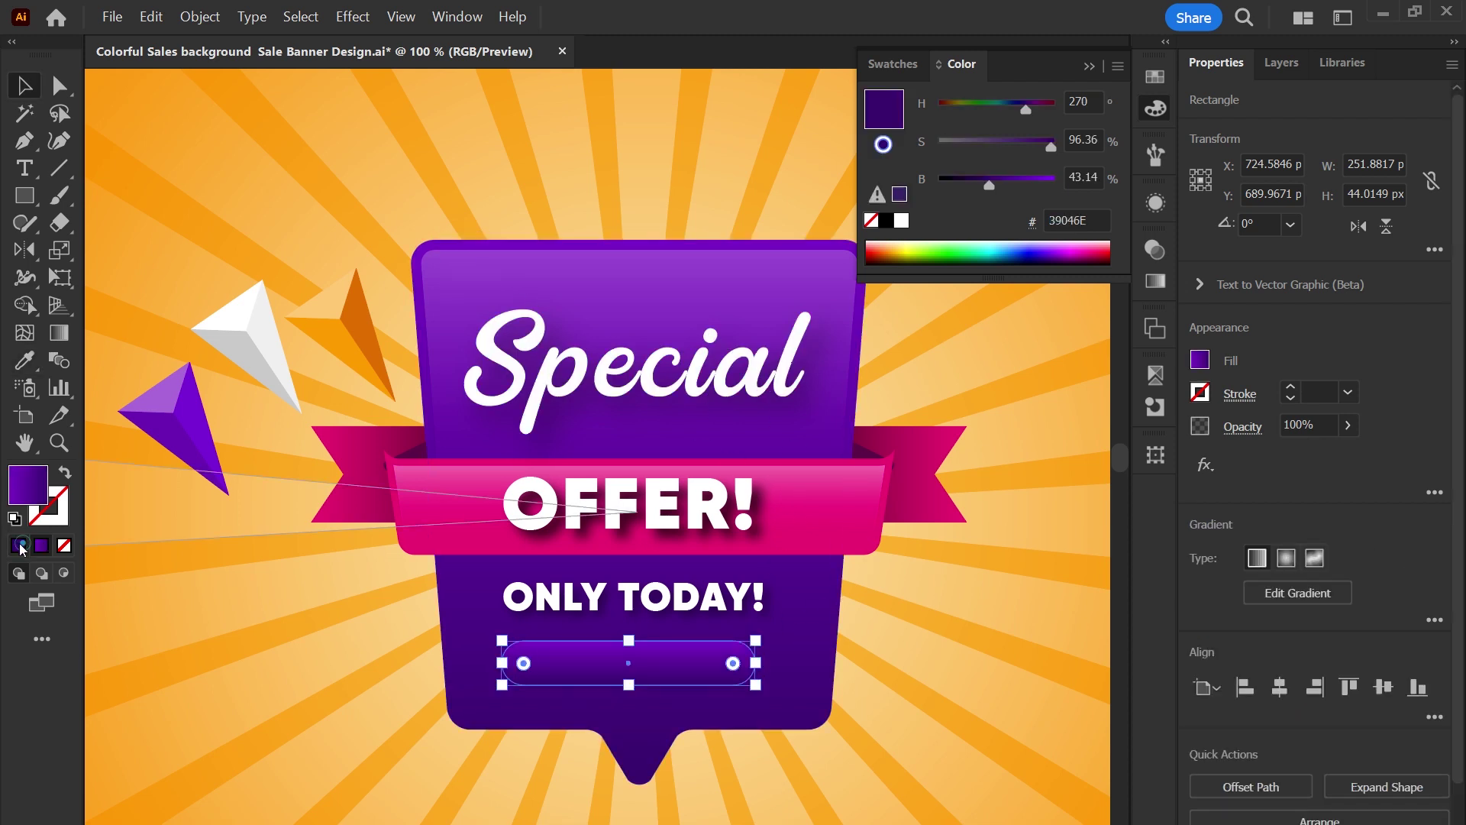
pyautogui.click(20, 546)
pyautogui.scroll(3, 672, 691)
pyautogui.hotkey('ctrl', '[')
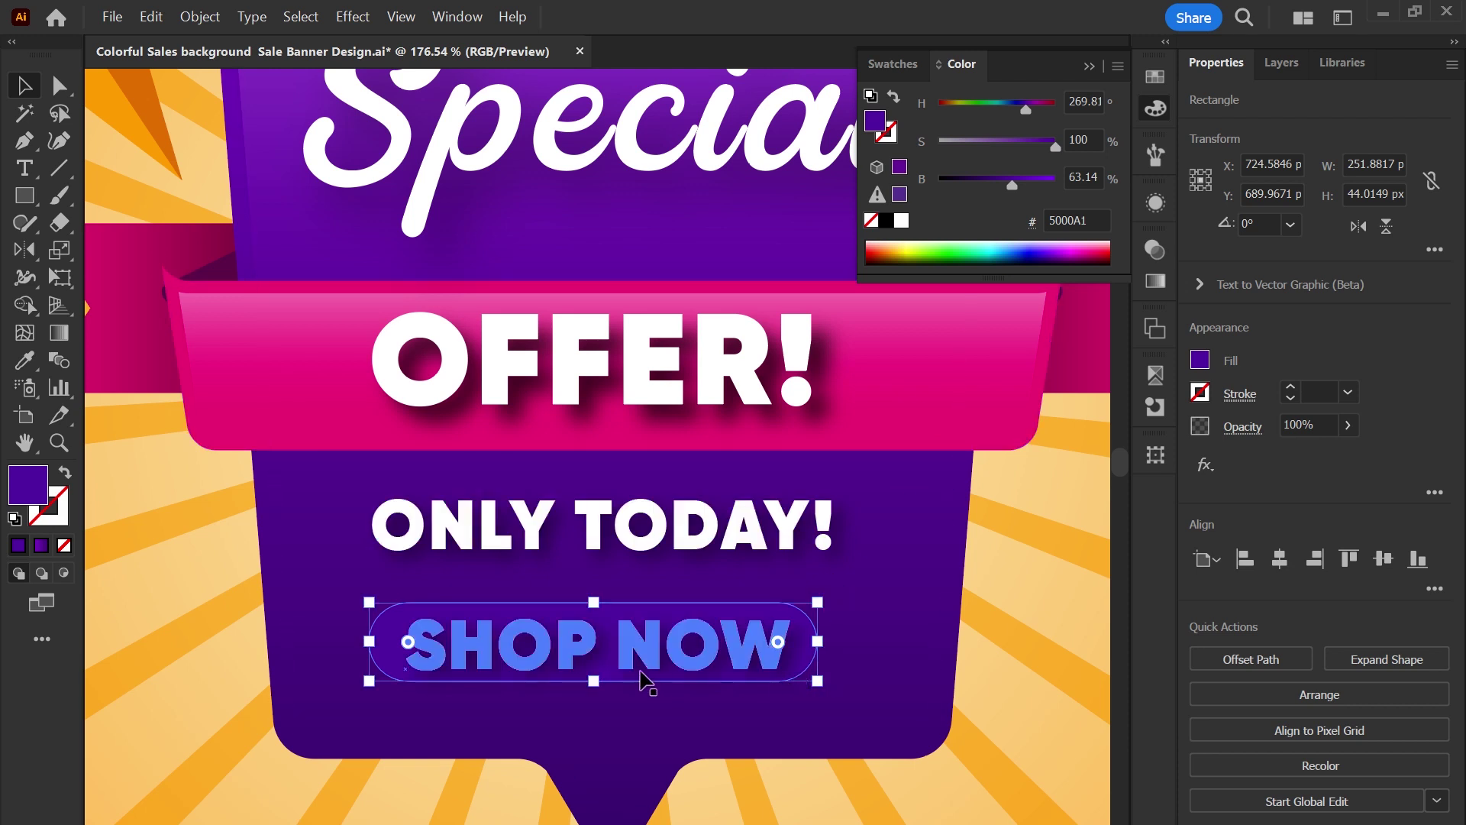
pyautogui.moveTo(594, 678); pyautogui.dragTo(594, 694)
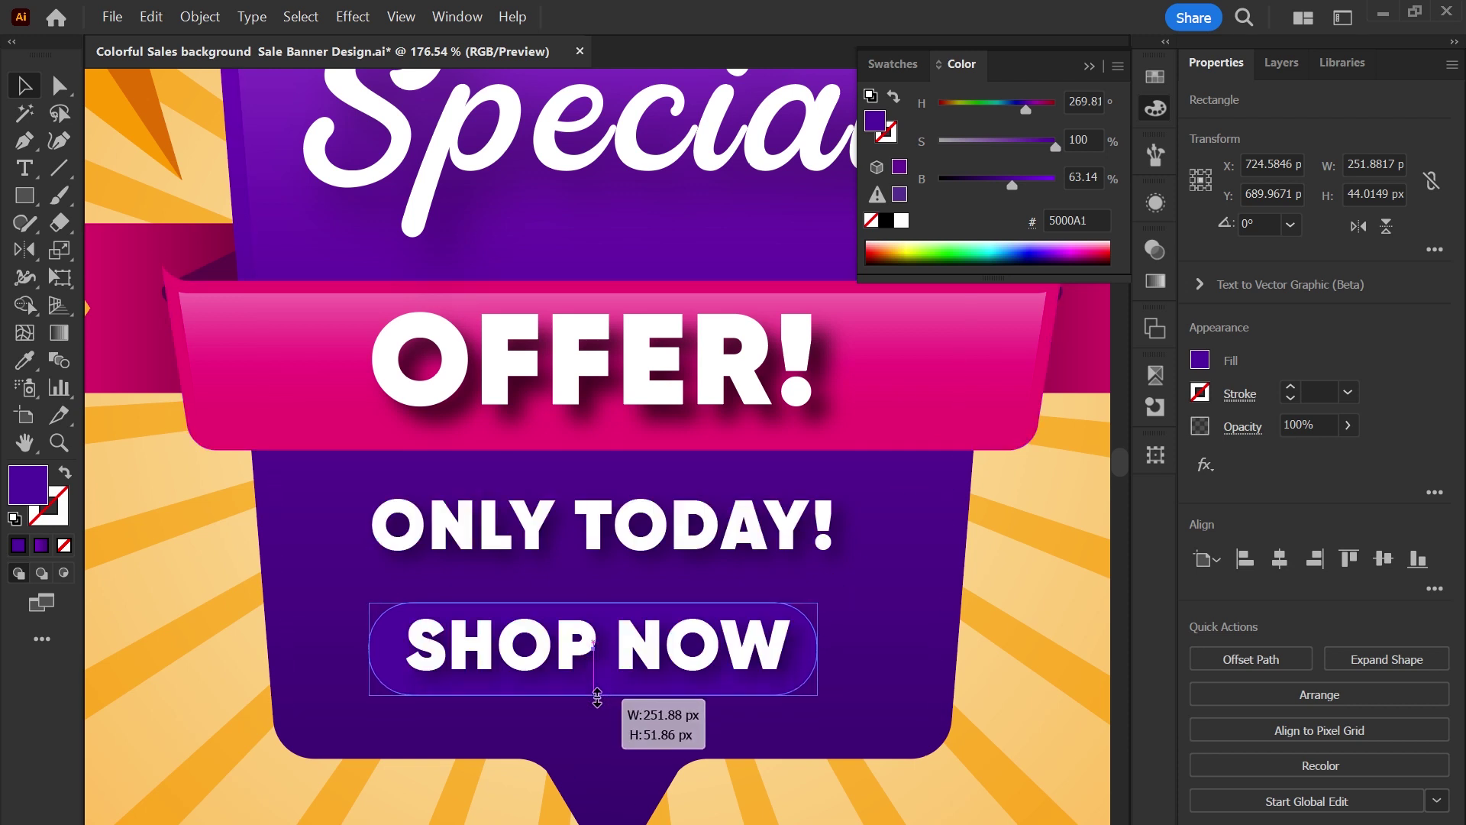
pyautogui.moveTo(819, 654); pyautogui.dragTo(851, 650)
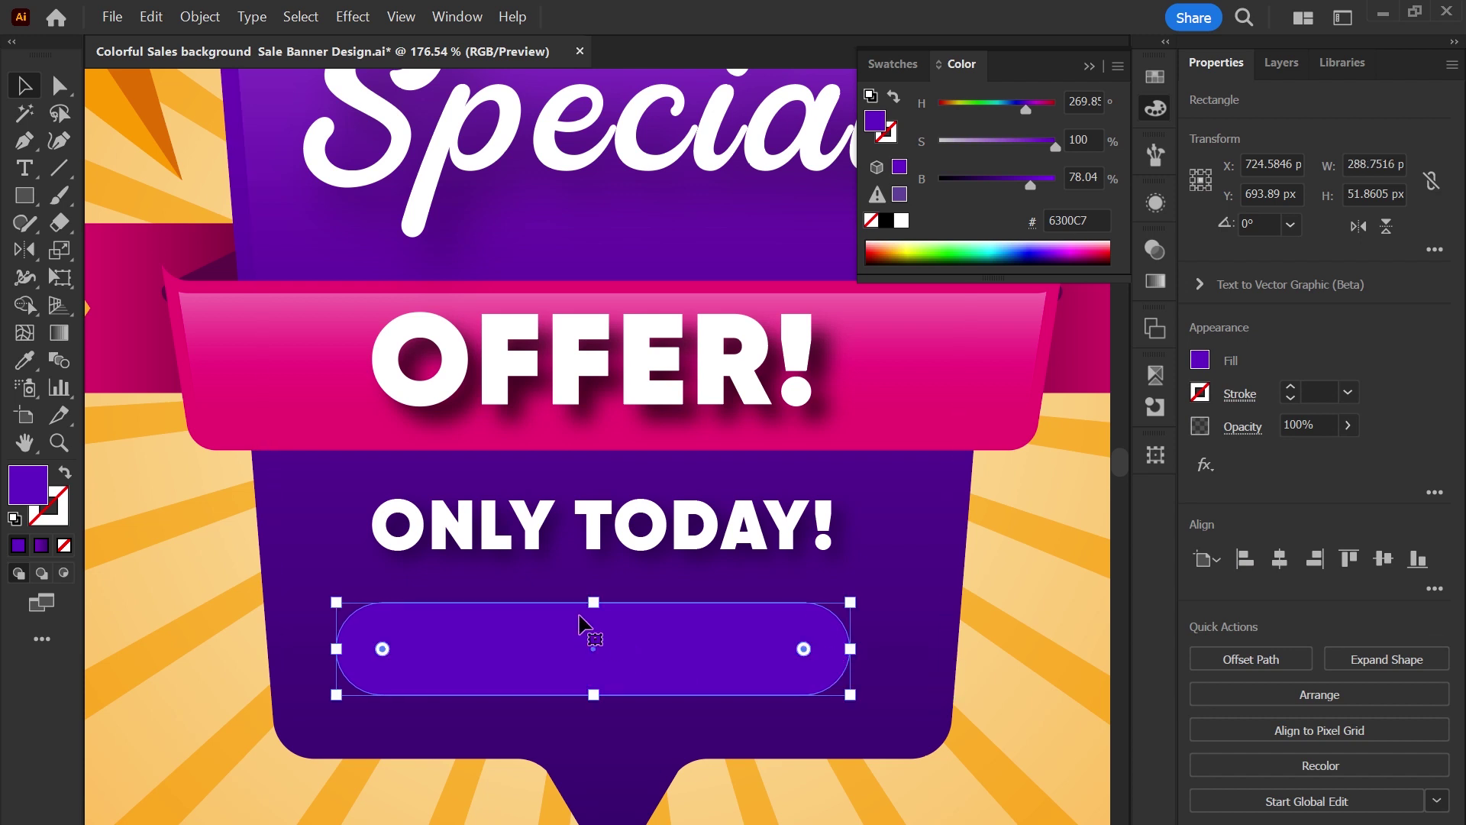
# Send the pill behind SHOP NOW, raise both together, and open the pill's Drop Shadow settings.
pyautogui.hotkey('ctrl', '[')
pyautogui.keyDown('shift'); pyautogui.click(764, 641); pyautogui.keyUp('shift')
pyautogui.moveTo(776, 666); pyautogui.dragTo(776, 652)
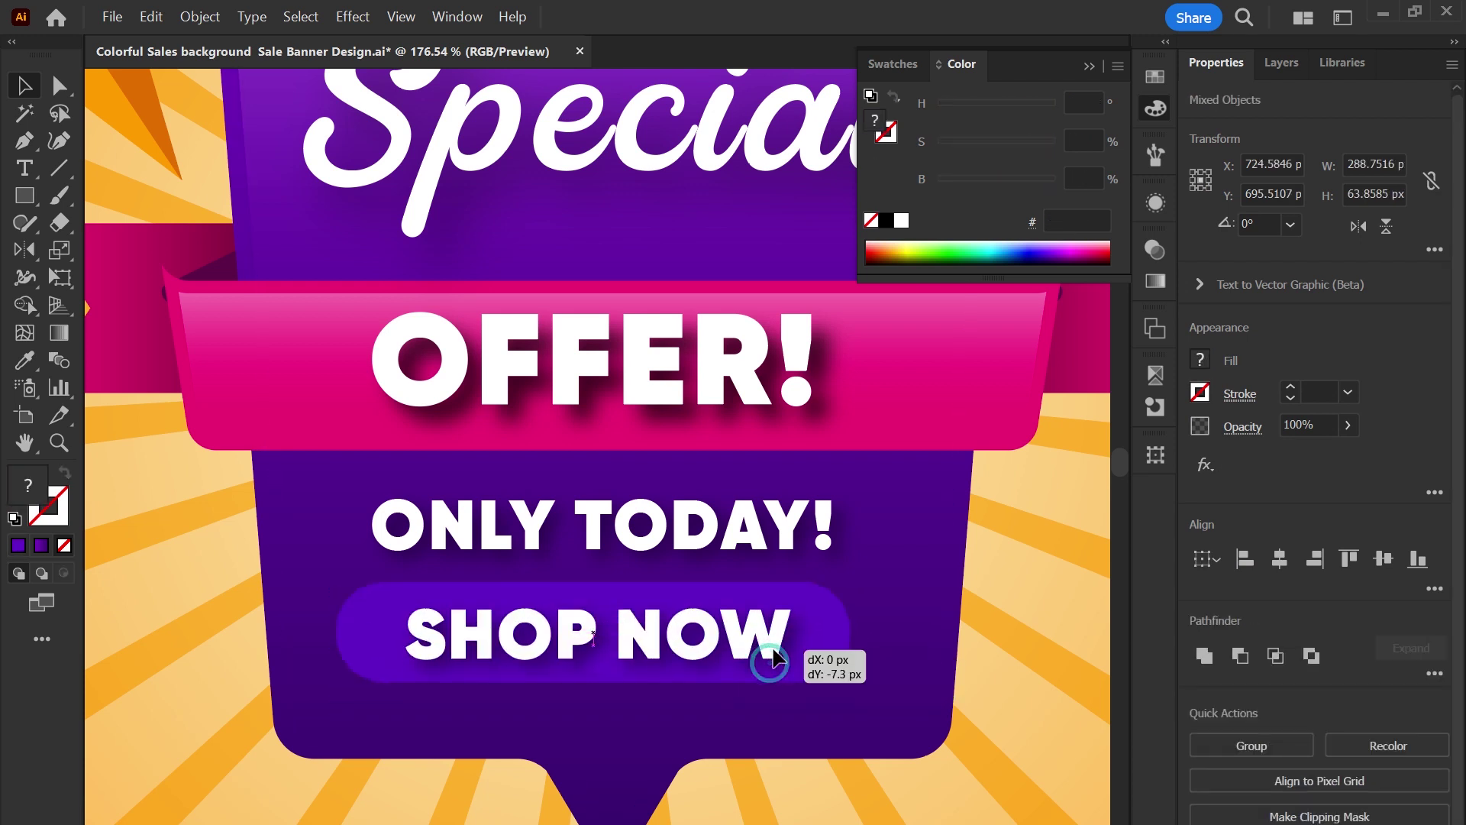
pyautogui.click(1014, 671)
pyautogui.click(818, 646)
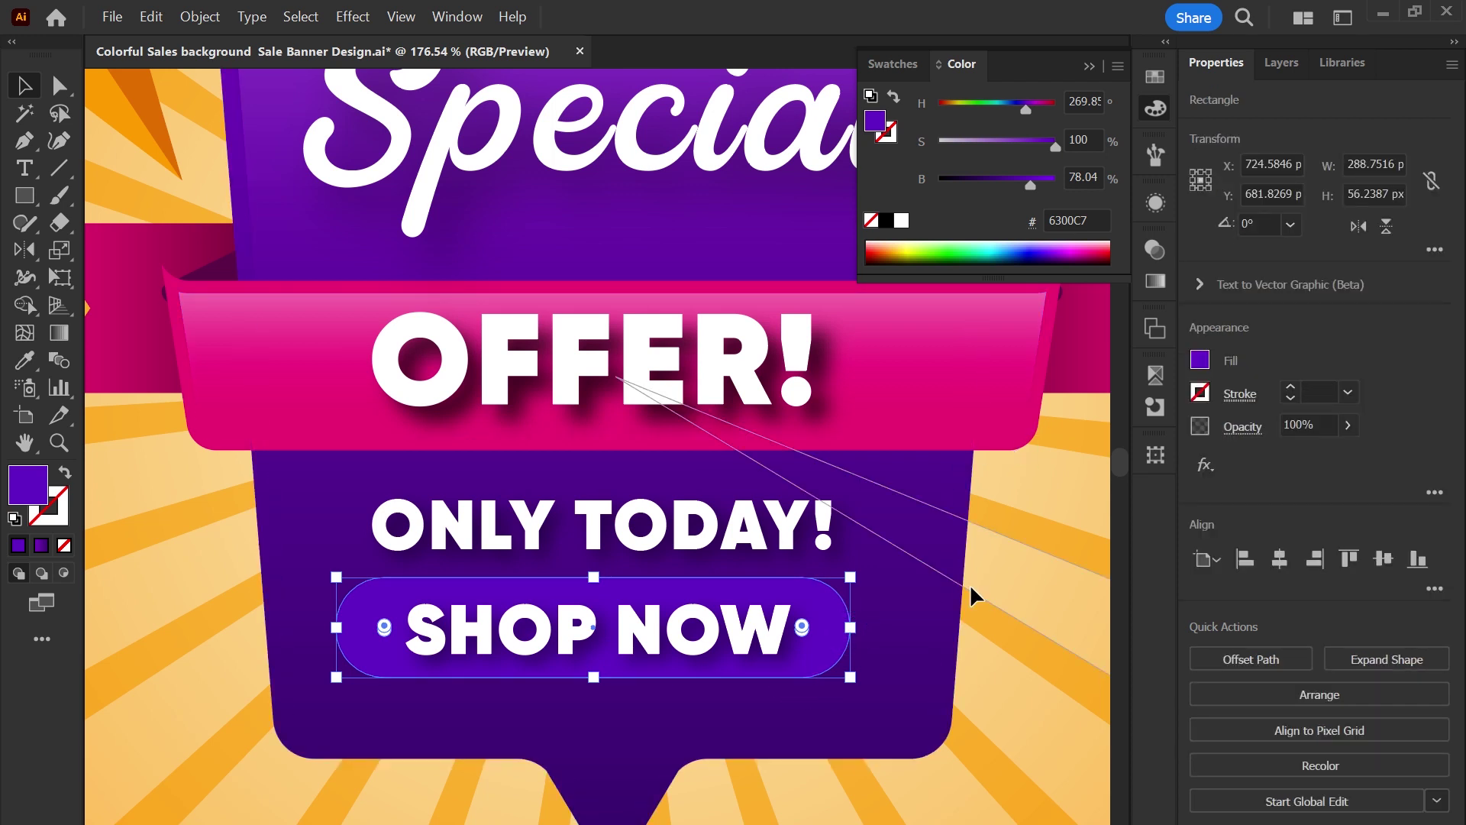
pyautogui.hotkey('ctrl', 'alt', 'shift', 'e')
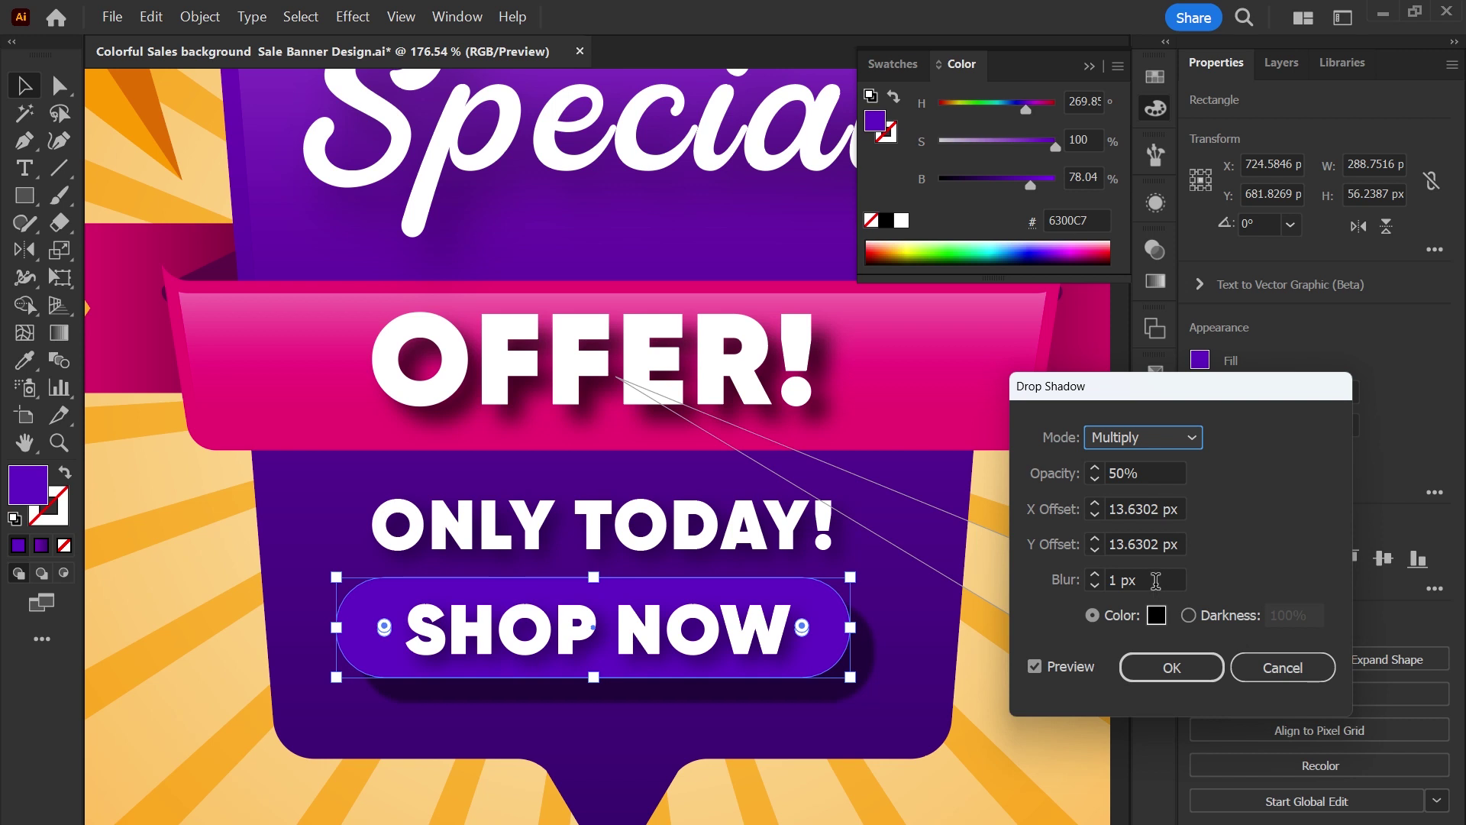
pyautogui.click(1155, 581)
# Apply the drop shadow to the pill with Blur set to 1.
pyautogui.write('1')
pyautogui.press('Return')
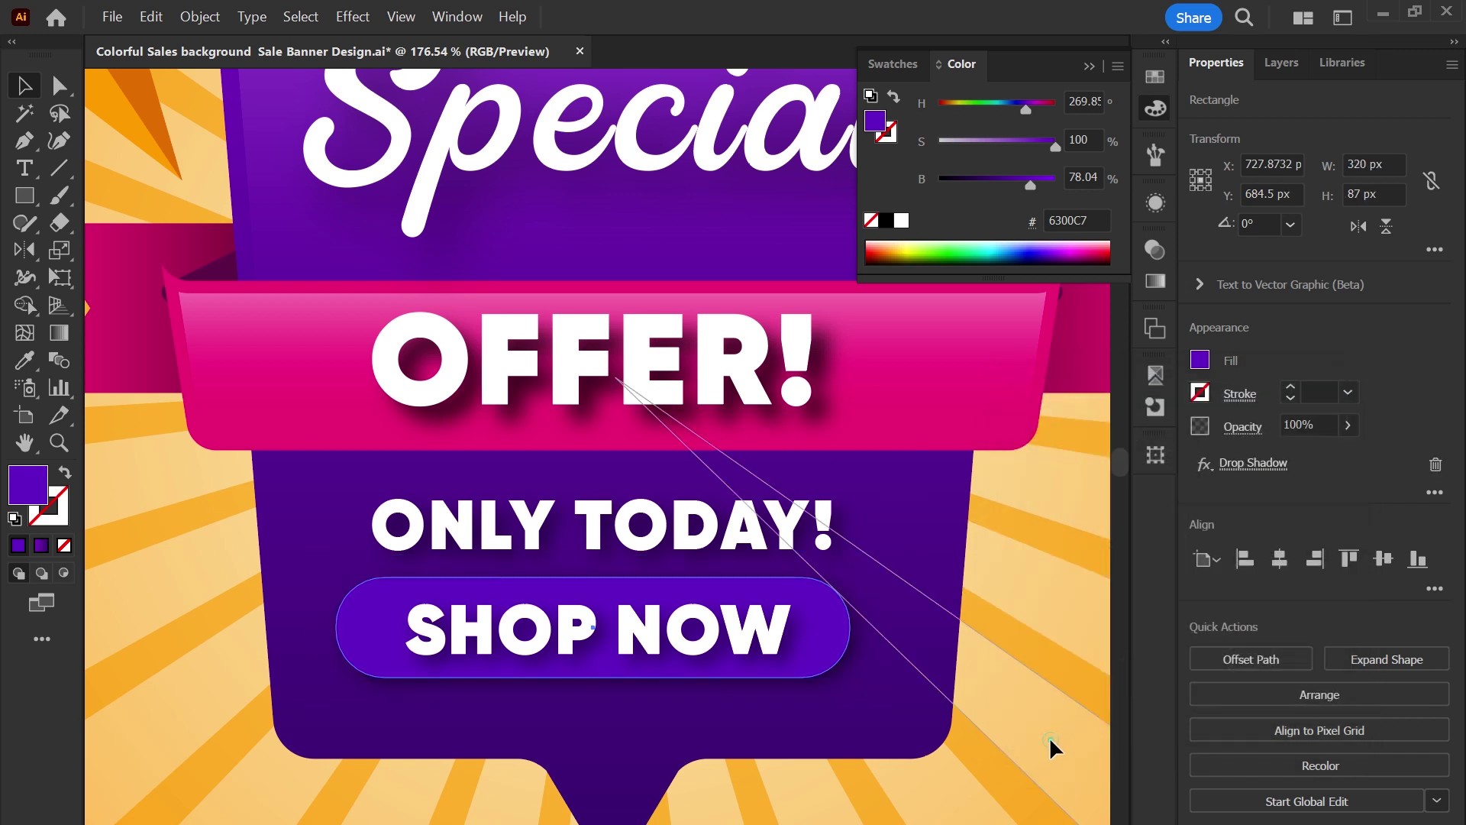
pyautogui.click(1049, 736)
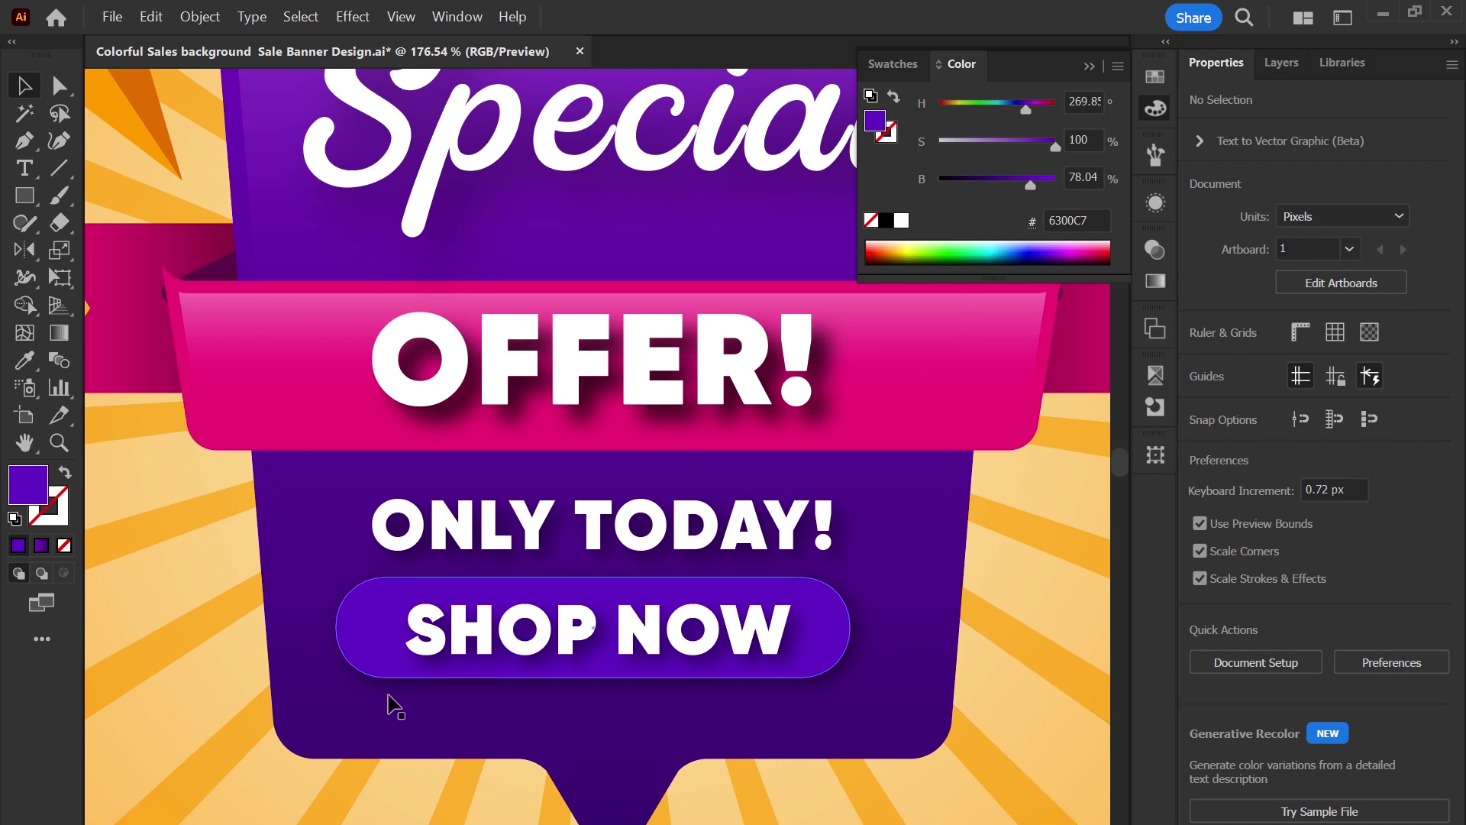
# Overlay a 1 pt outline-only copy of the pill on the button and cut it at its upper-right curve.
pyautogui.moveTo(388, 662); pyautogui.dragTo(670, 770)
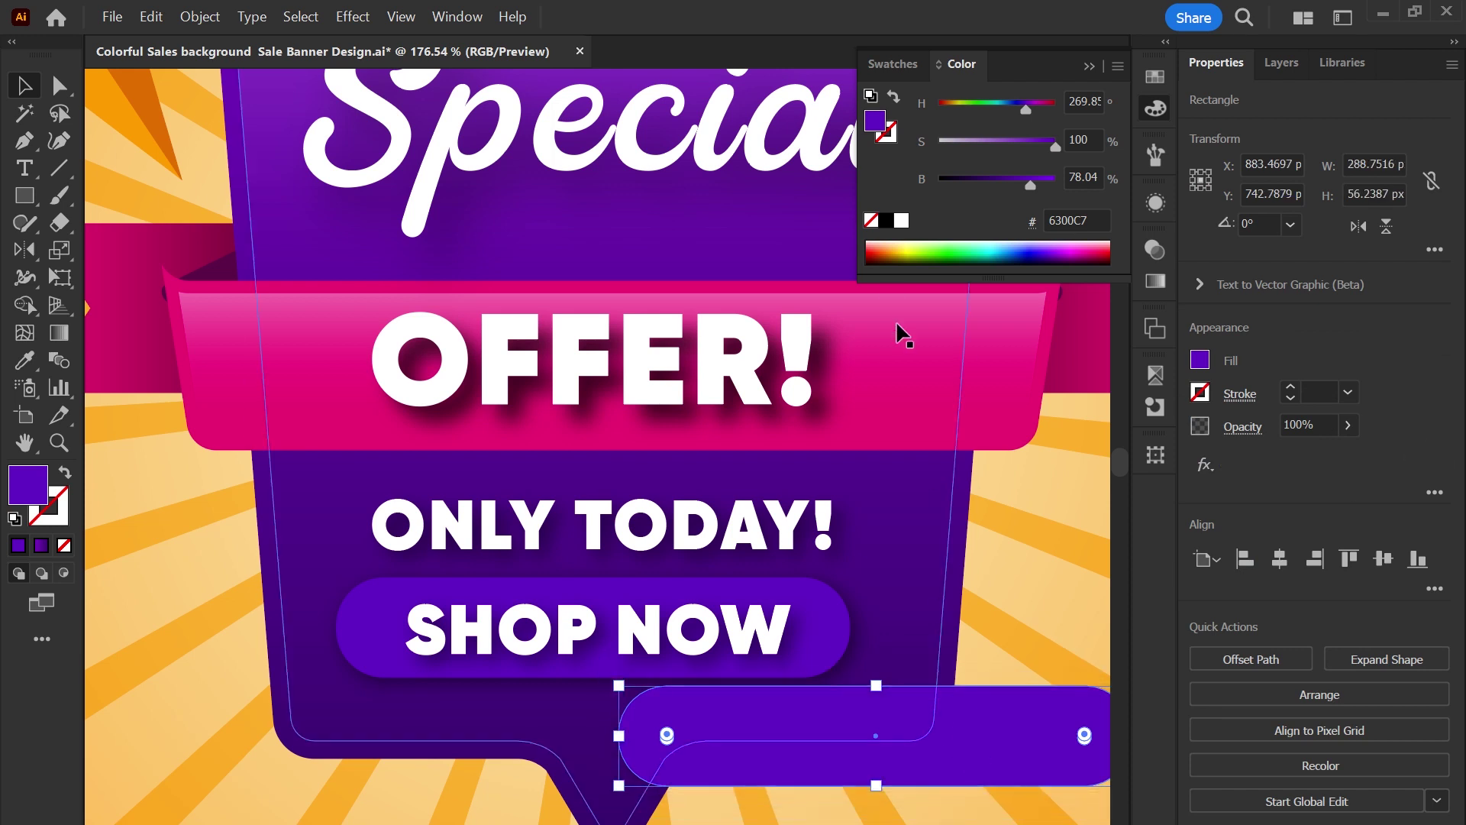
pyautogui.click(895, 143)
pyautogui.click(886, 221)
pyautogui.press('x')
pyautogui.click(64, 545)
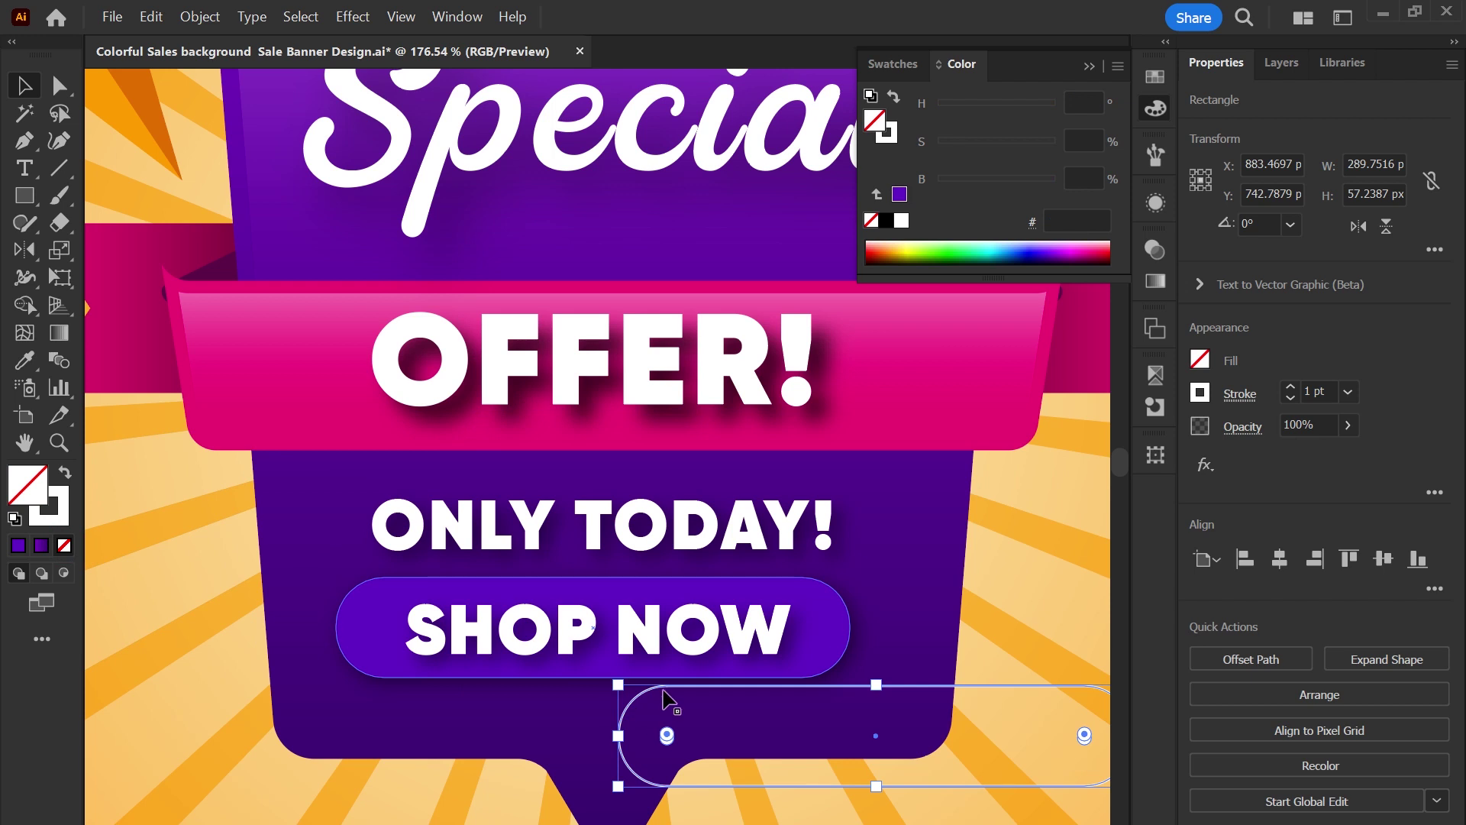
pyautogui.moveTo(663, 696); pyautogui.dragTo(471, 611)
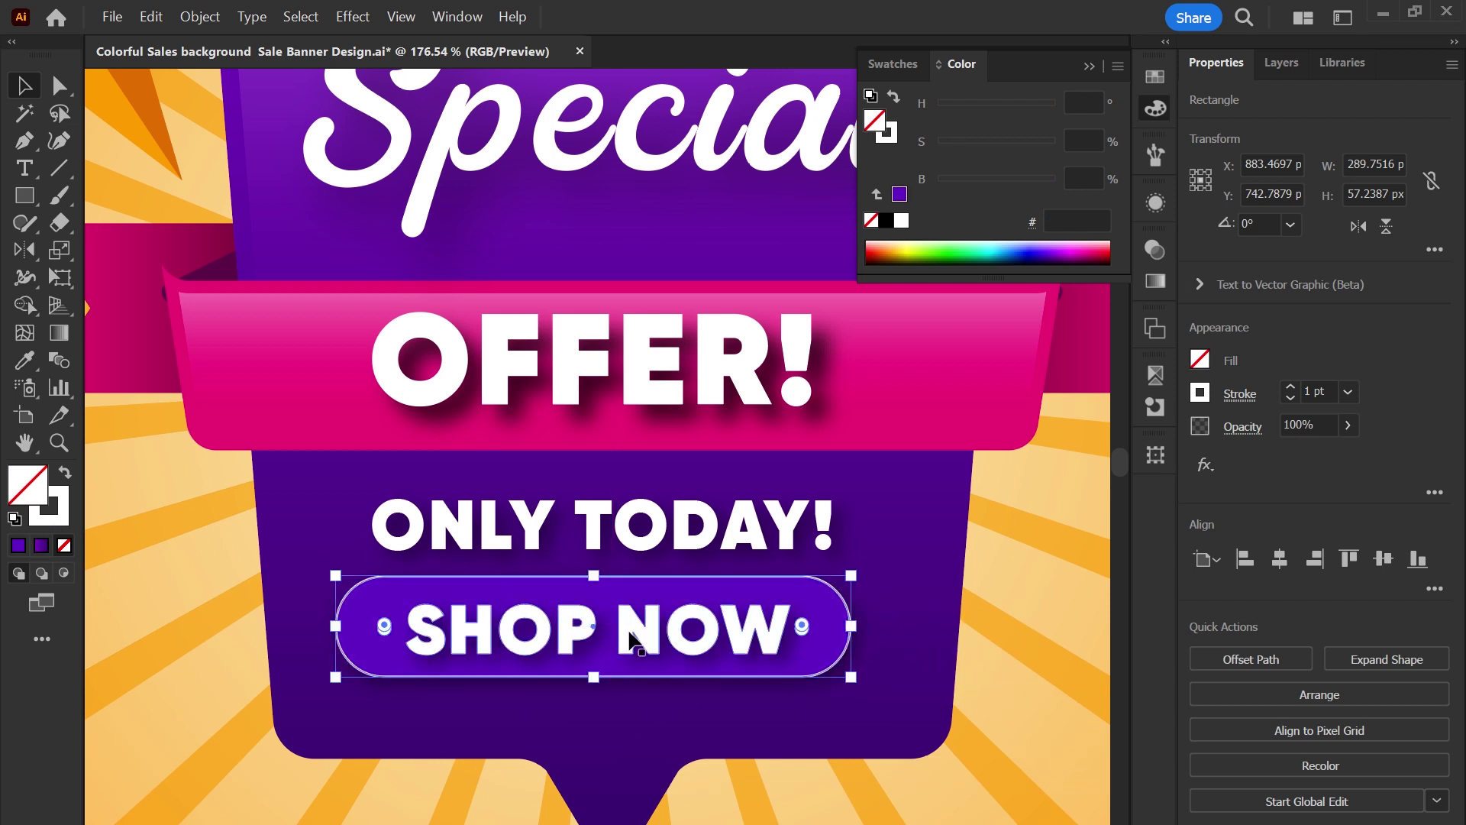
pyautogui.scroll(5, 989, 638)
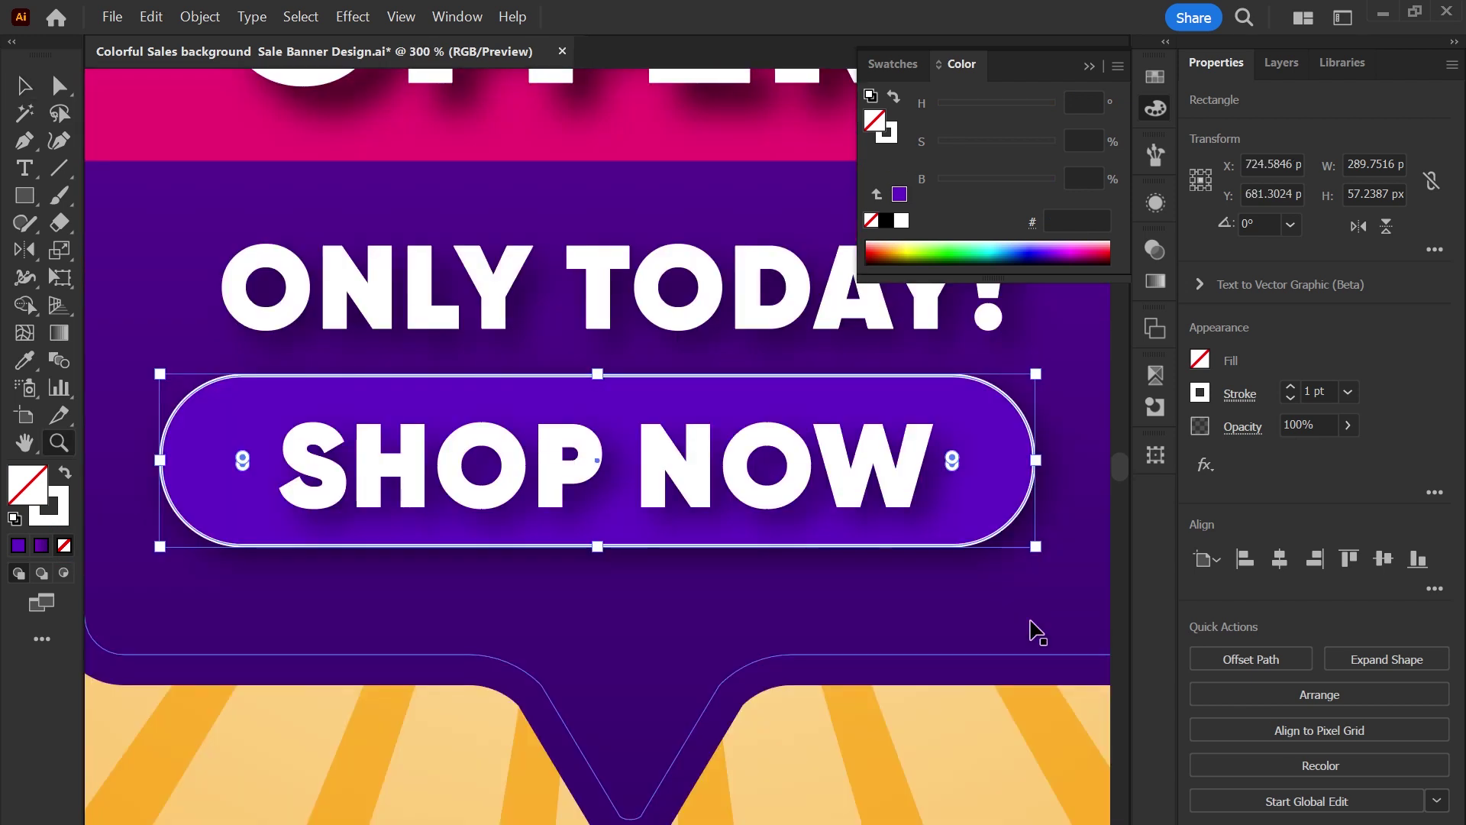
pyautogui.moveTo(1034, 628); pyautogui.dragTo(1033, 705)
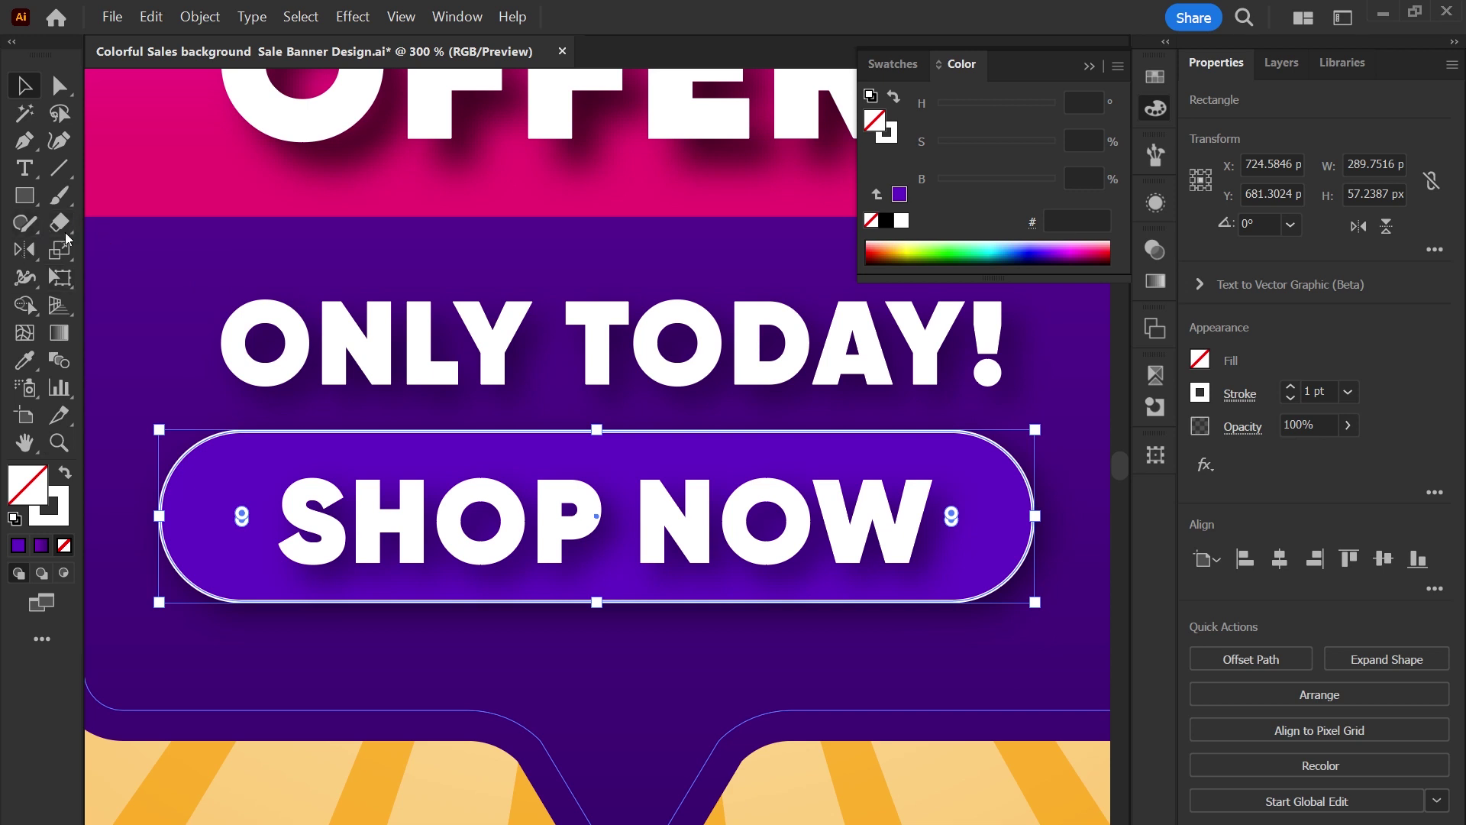
pyautogui.moveTo(58, 221); pyautogui.dragTo(156, 252)
pyautogui.click(1019, 469)
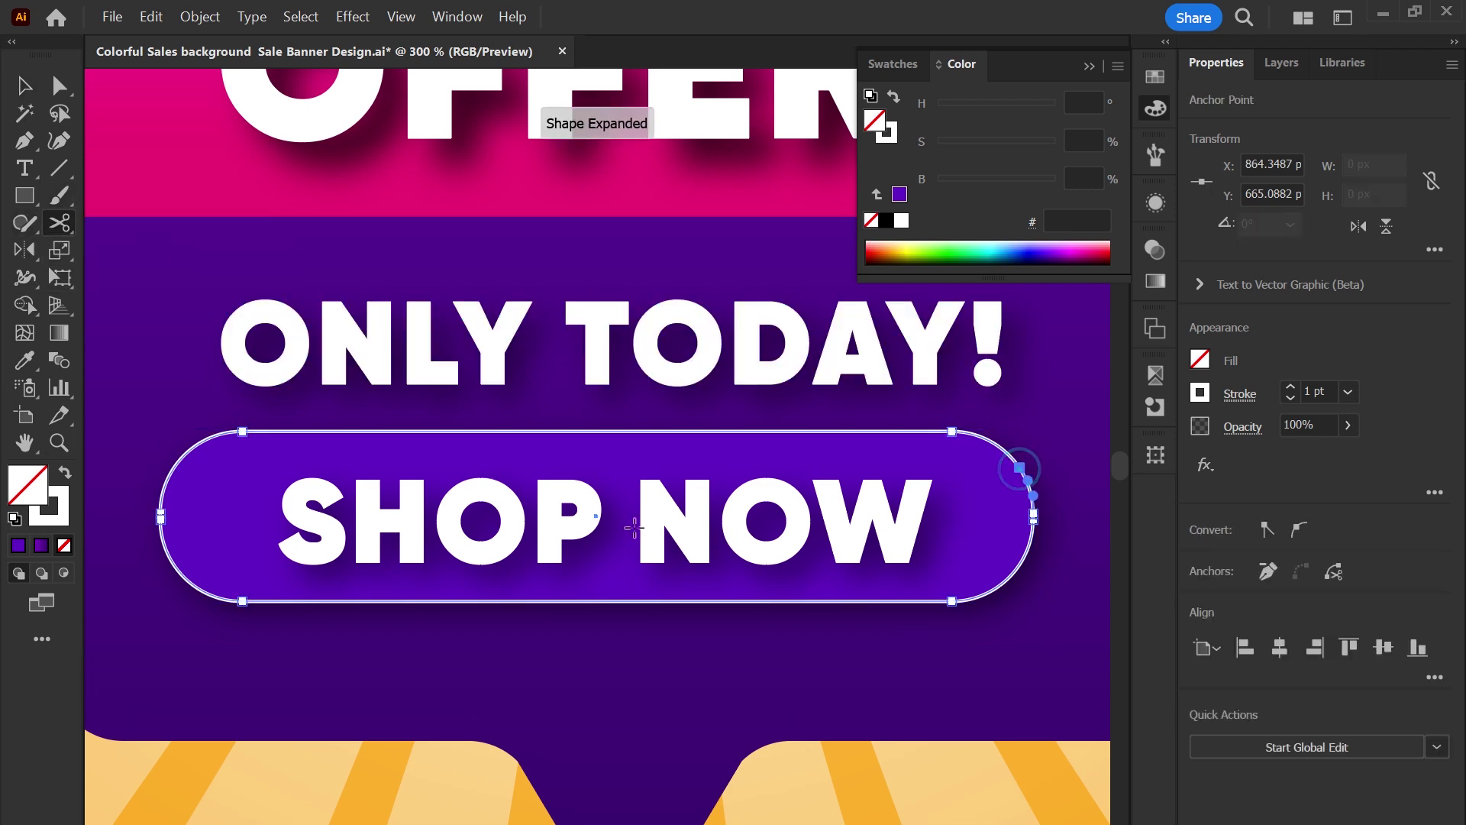
# Cut the outline on its left side and keep the upper arc selected.
pyautogui.click(160, 520)
pyautogui.press('v')
pyautogui.click(208, 604)
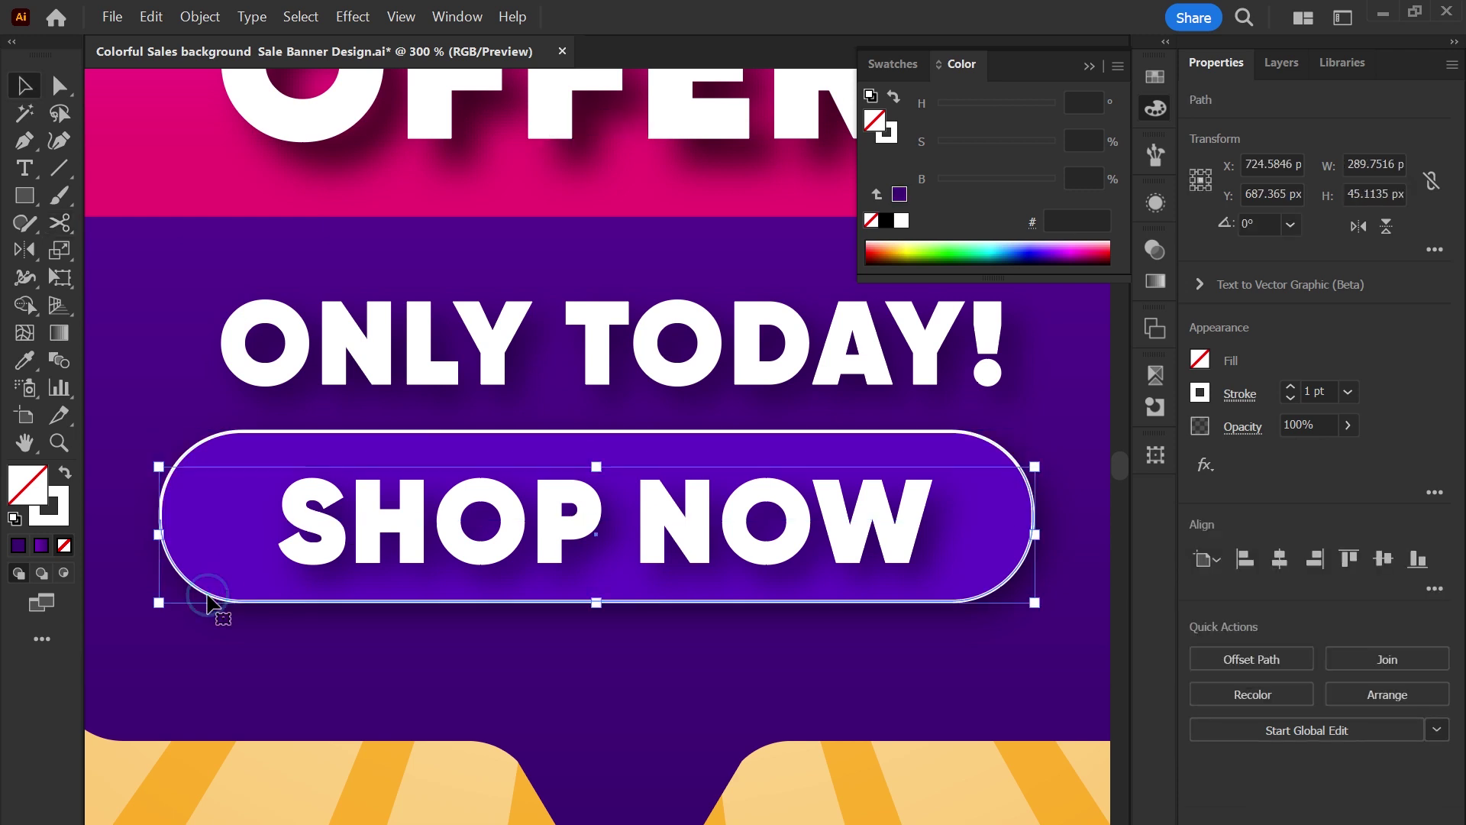
pyautogui.click(211, 601)
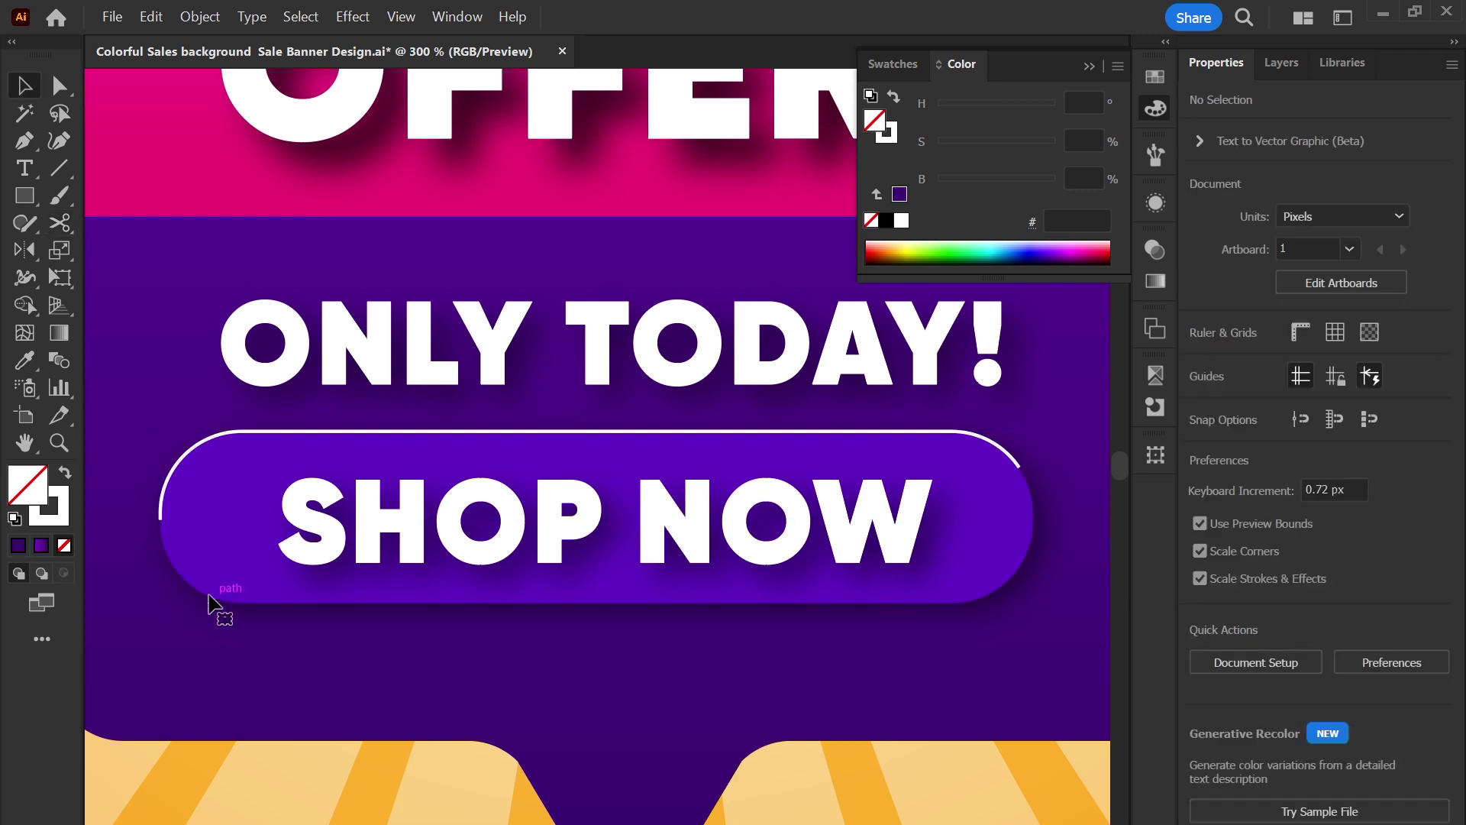
pyautogui.click(587, 432)
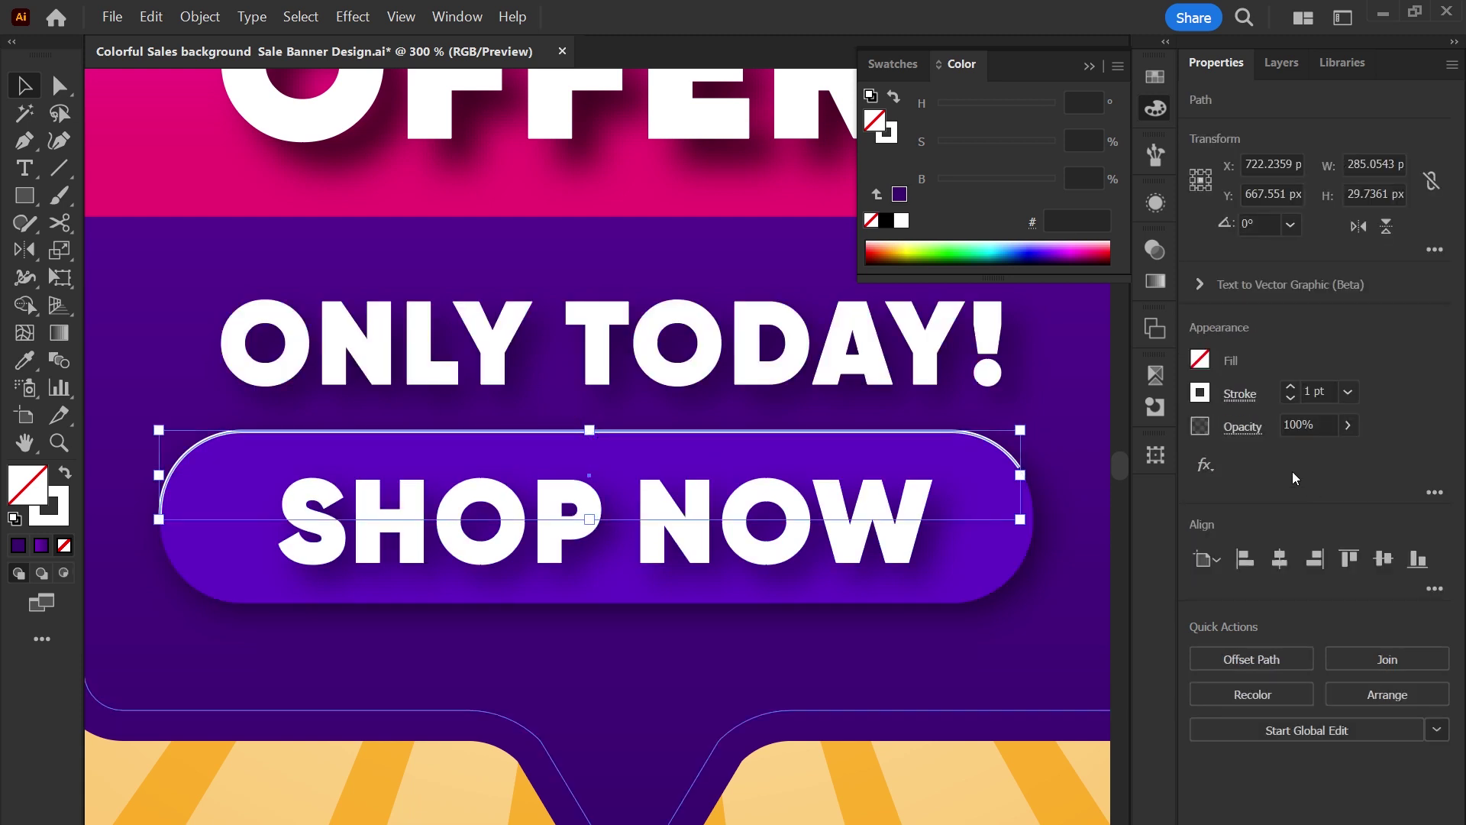
# Give the highlight arc the ellipse width profile, trying 2 pt then settling on 1 pt.
pyautogui.click(1240, 394)
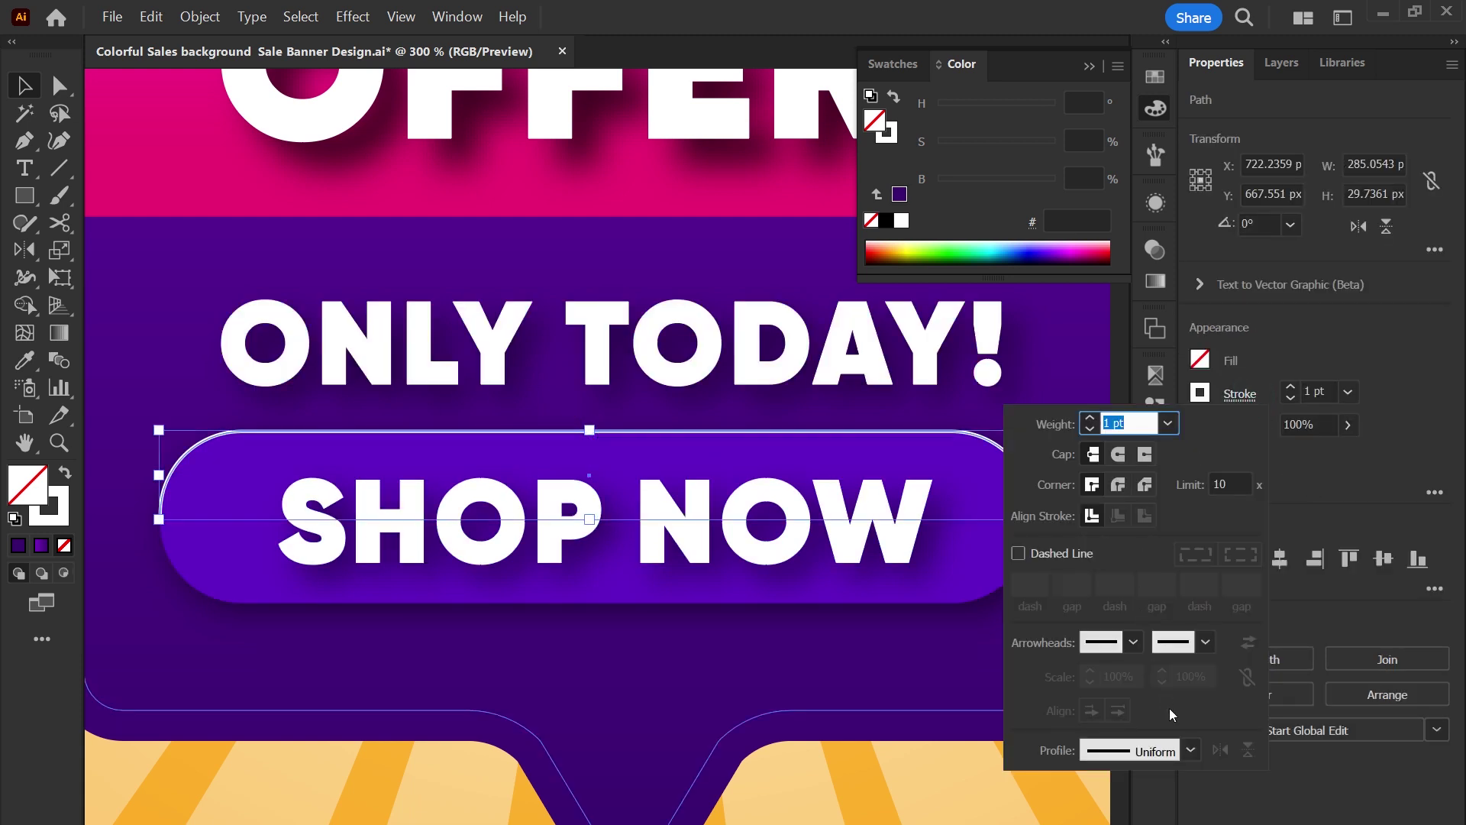
pyautogui.click(1191, 752)
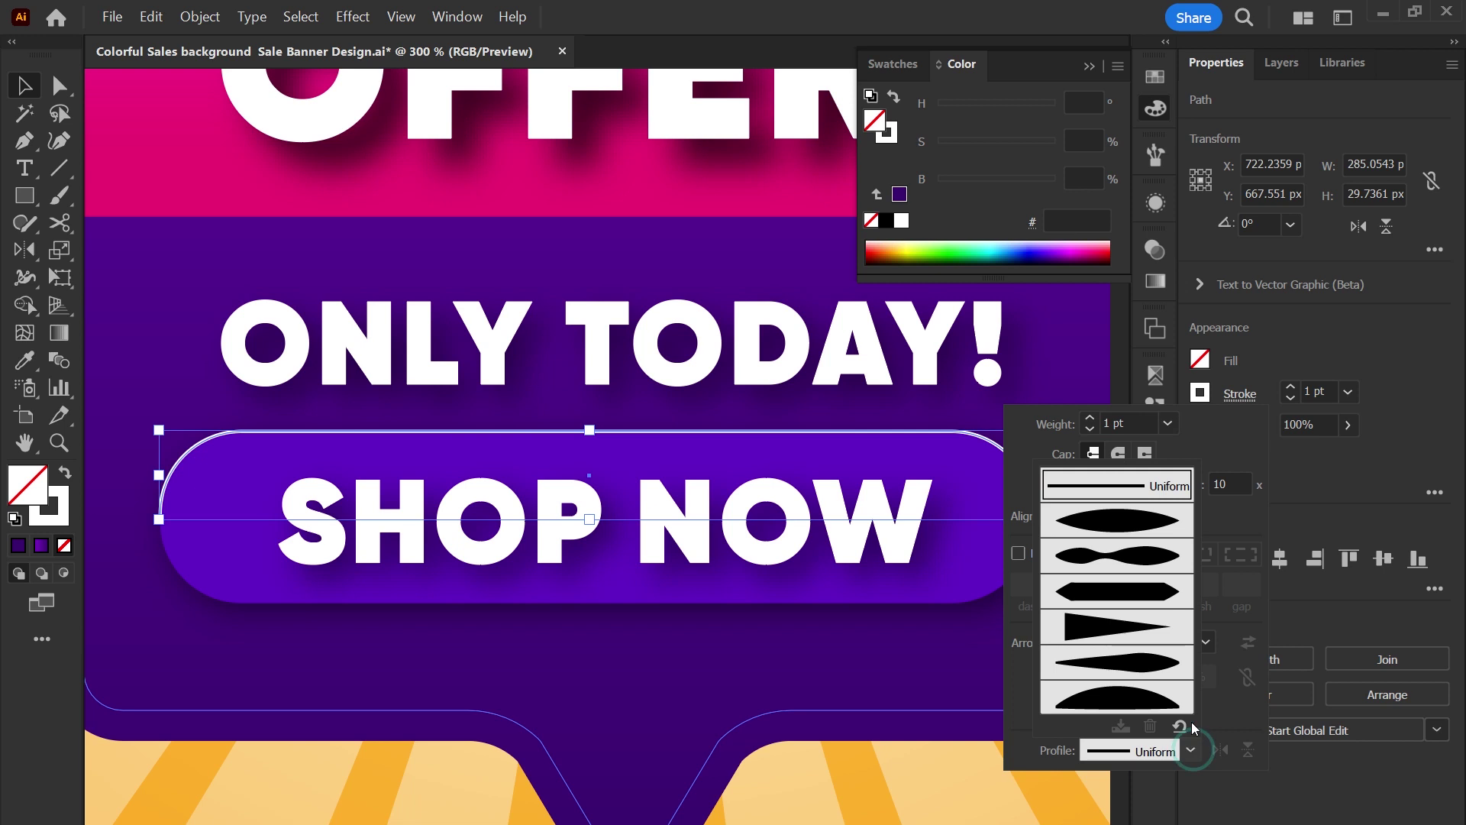
pyautogui.click(1129, 521)
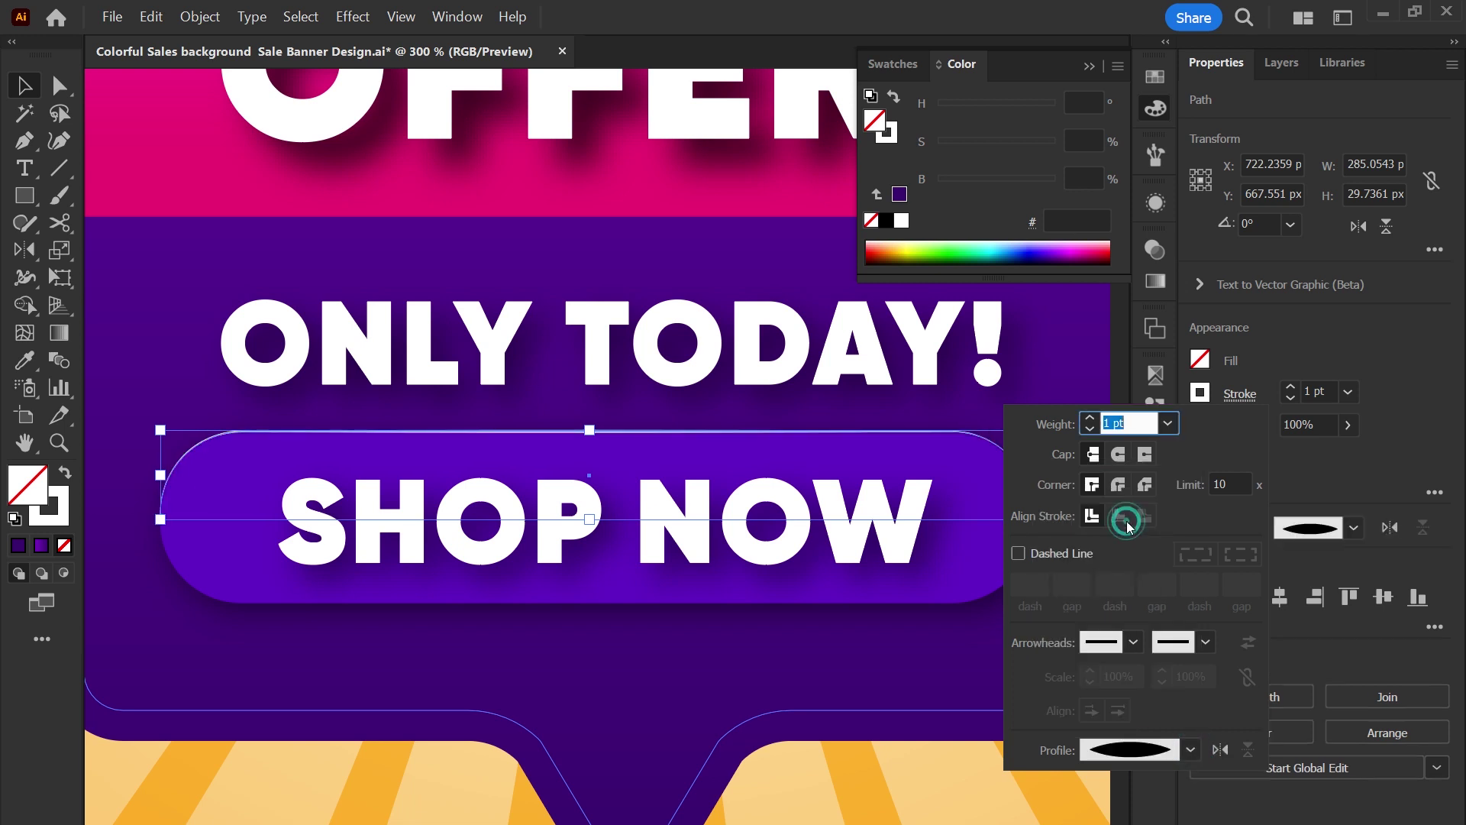
pyautogui.click(1314, 393)
pyautogui.write('2')
pyautogui.press('Return')
pyautogui.write('1')
pyautogui.press('Return')
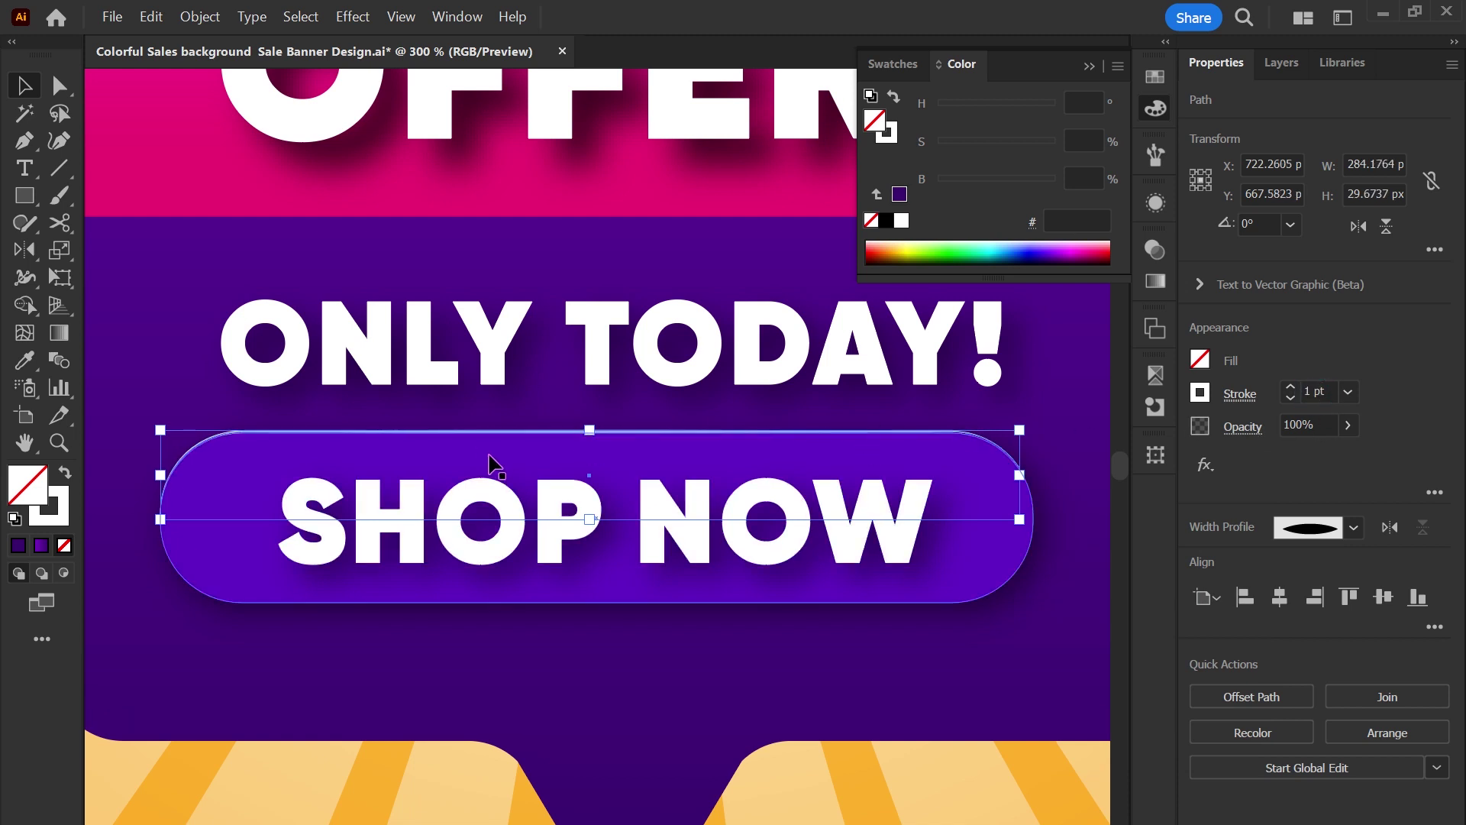
# Set the highlight line to Screen blend mode at 50% opacity.
pyautogui.click(1156, 250)
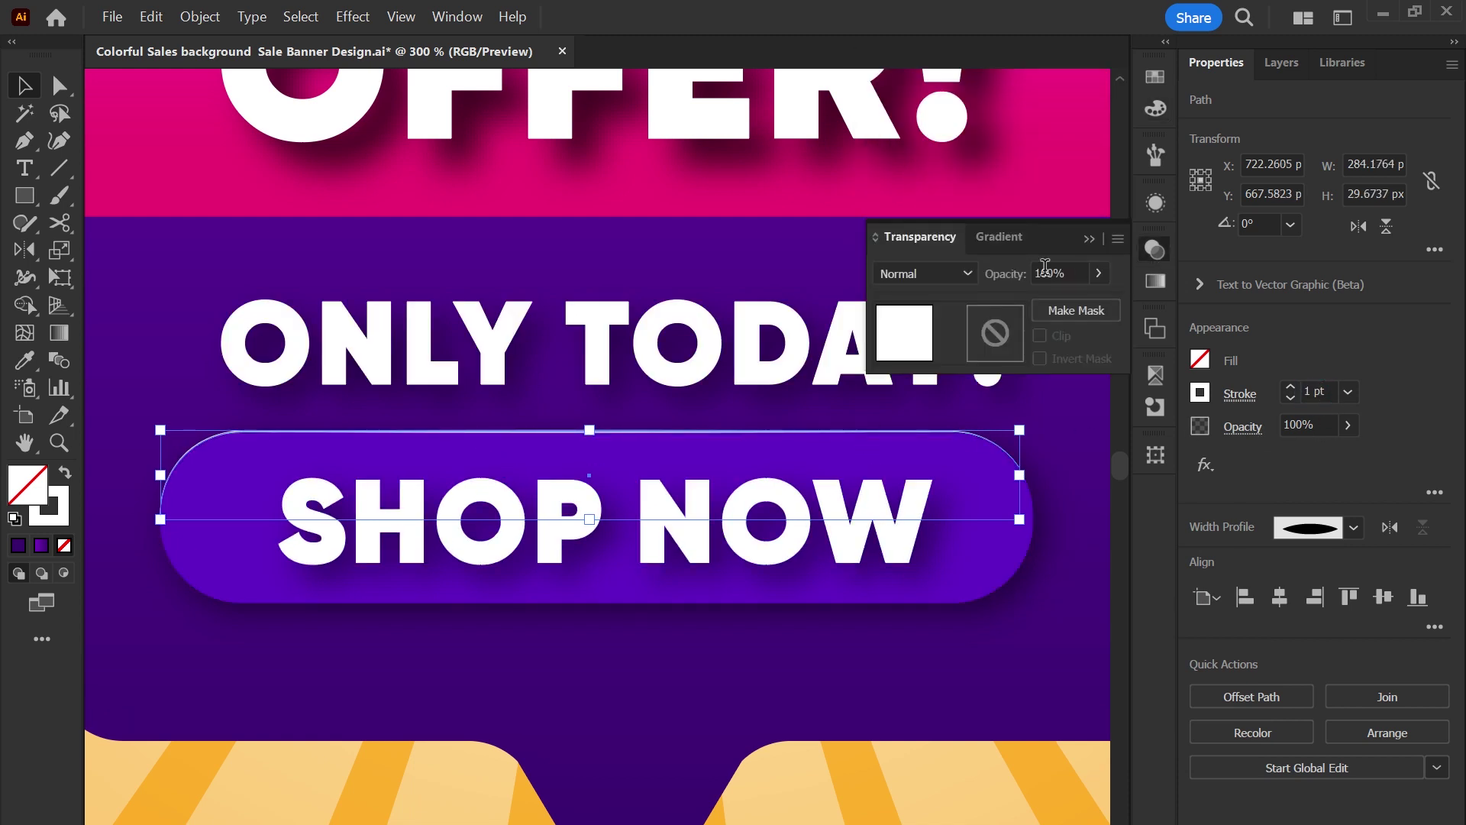
pyautogui.click(968, 274)
pyautogui.click(922, 437)
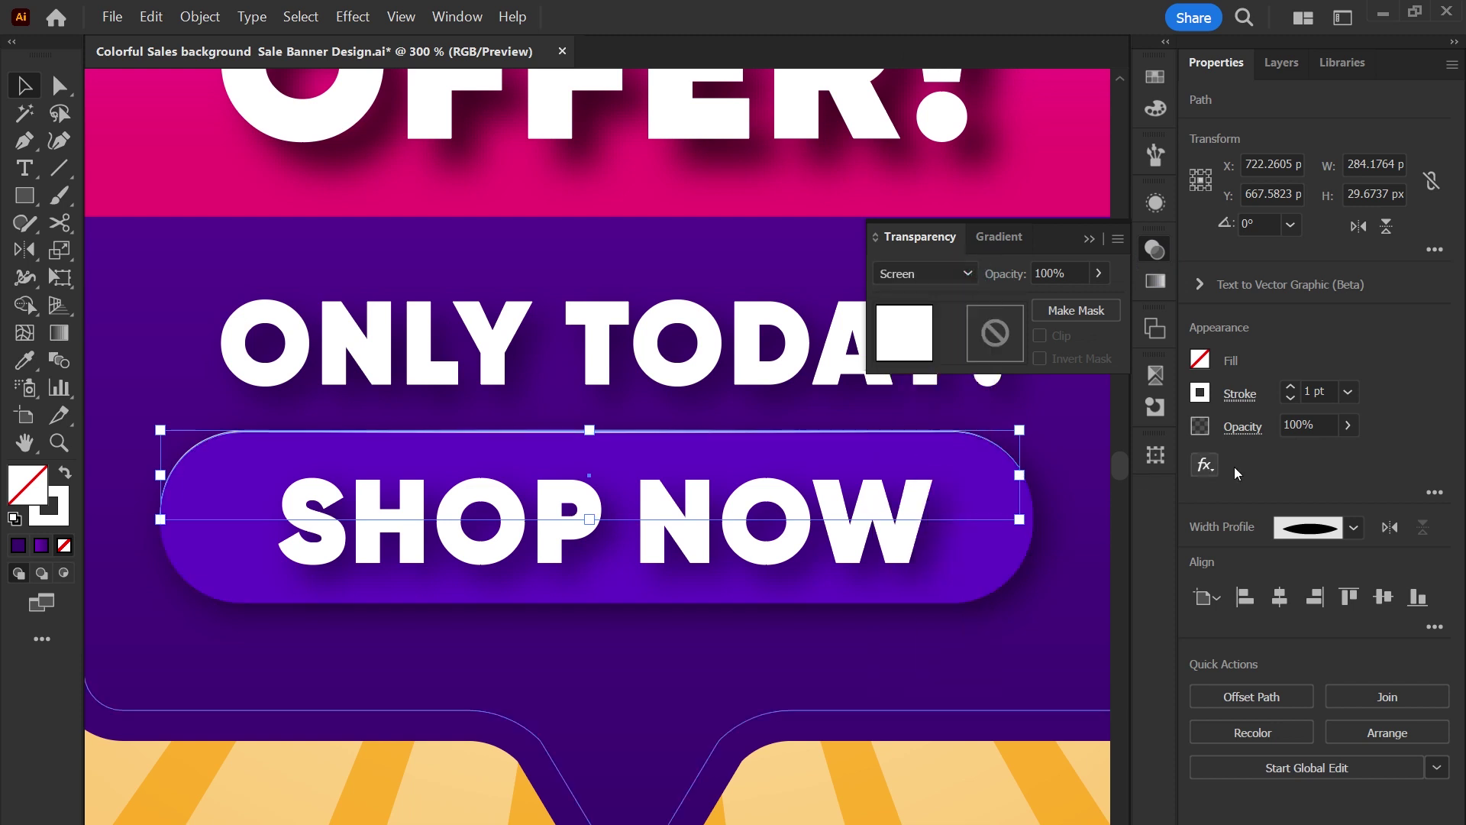
pyautogui.write('50')
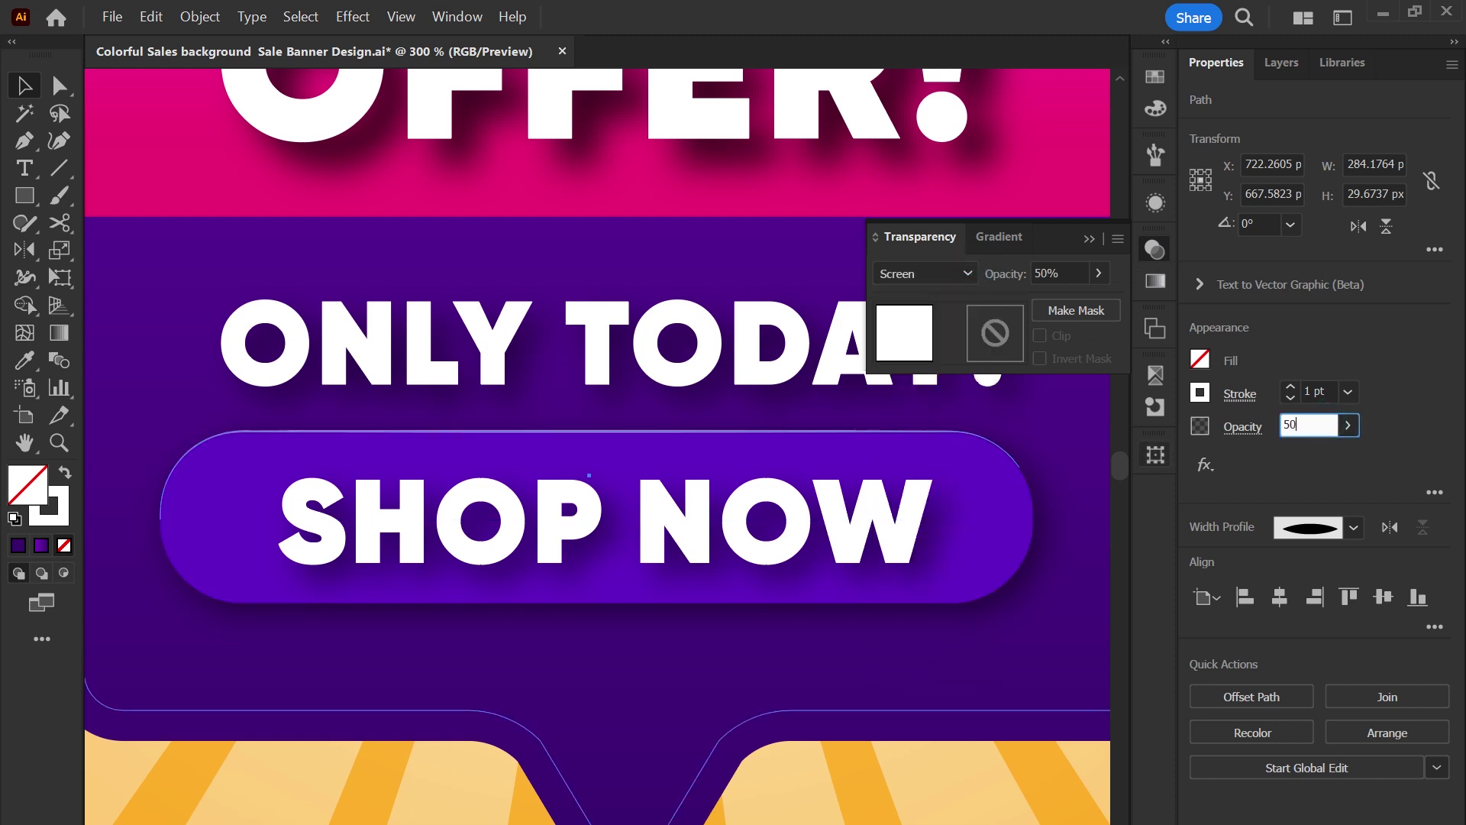
# Zoom out to view the whole banner and select the ribbon's folded end pieces.
pyautogui.click(972, 474)
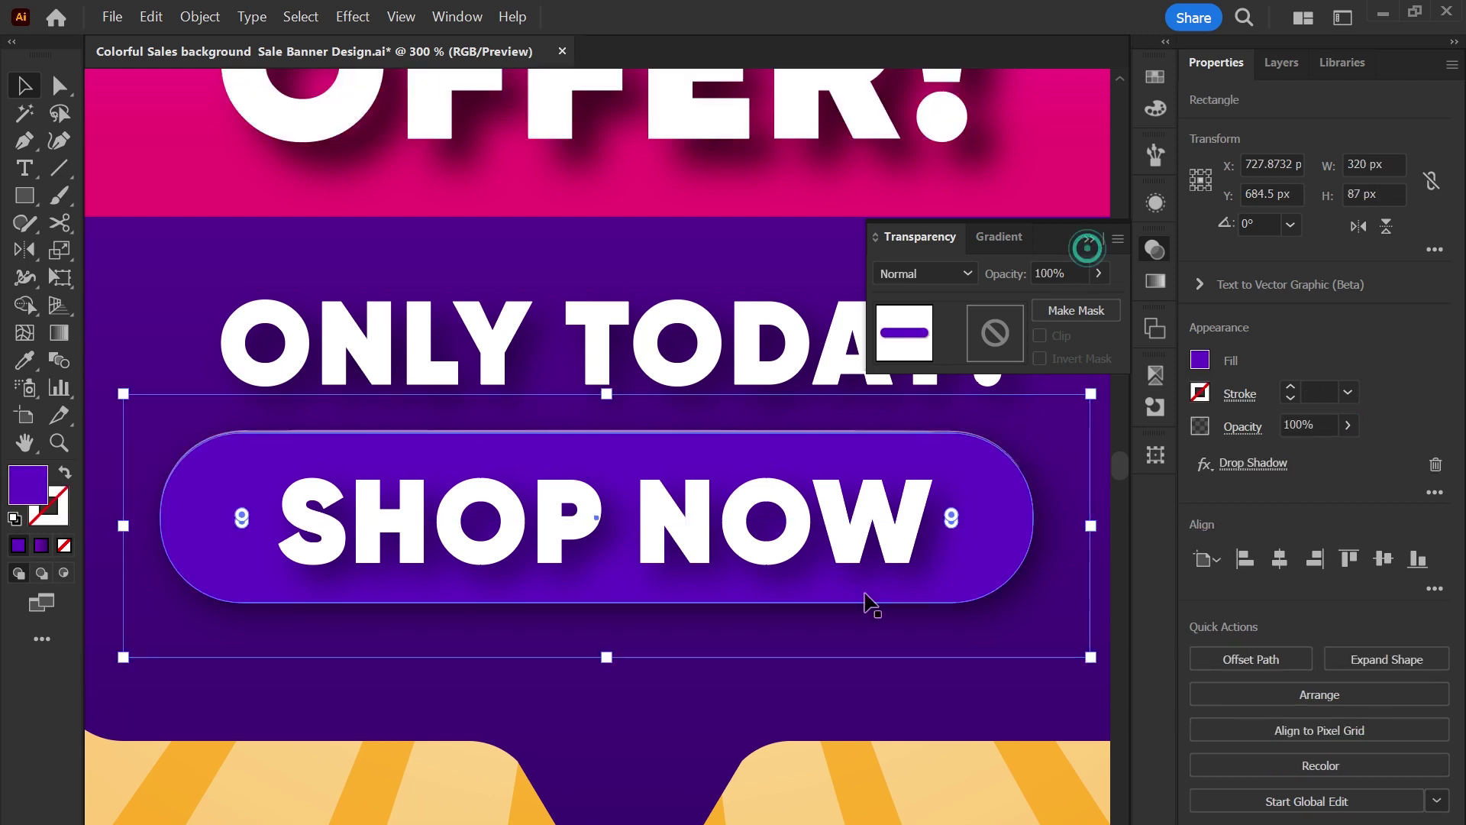
pyautogui.click(714, 718)
pyautogui.hotkey('ctrl', '1')
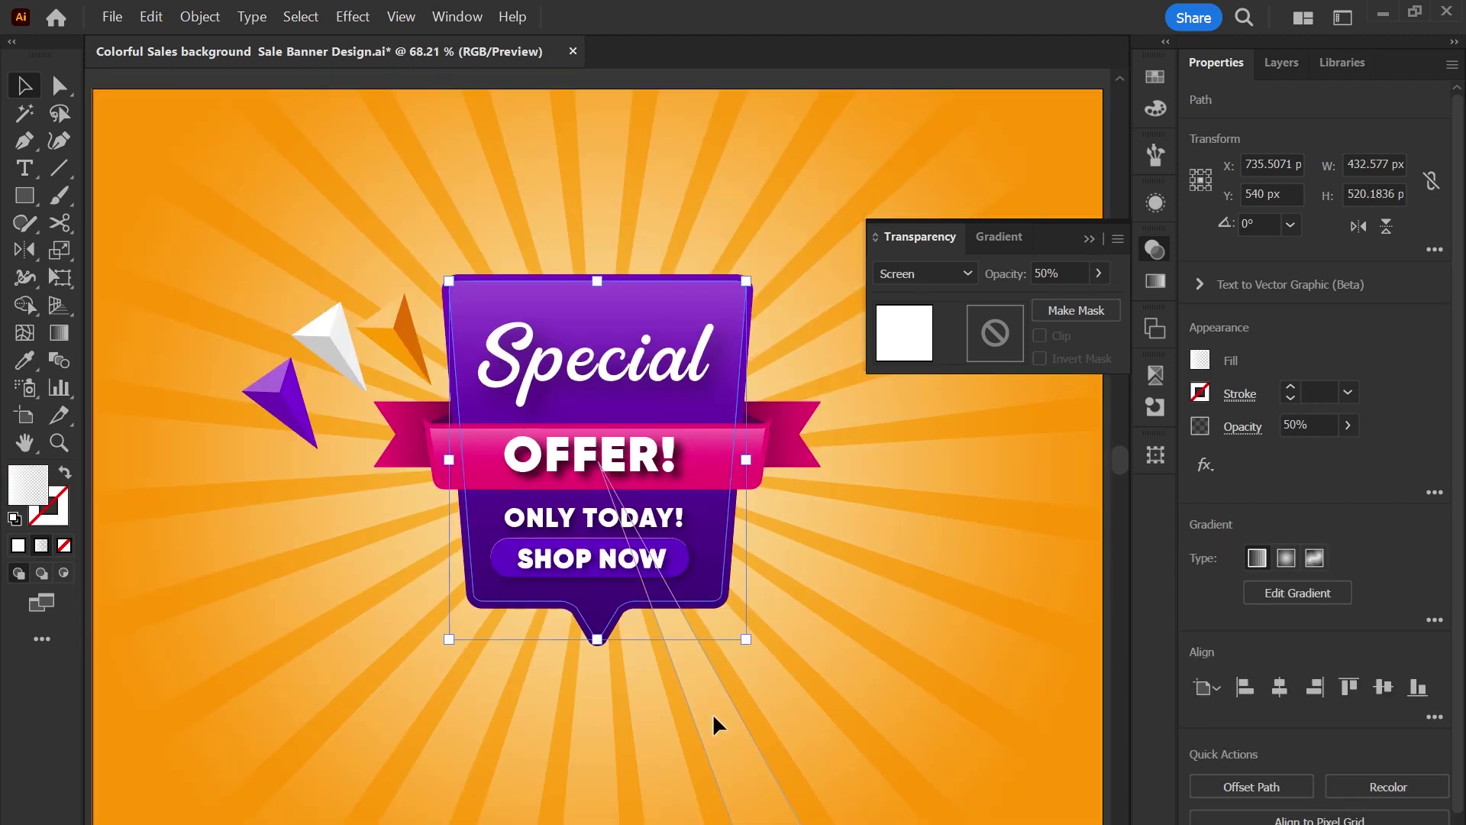
pyautogui.click(713, 714)
pyautogui.press('z')
pyautogui.moveTo(712, 714); pyautogui.dragTo(857, 775)
pyautogui.press('v')
pyautogui.hotkey('ctrl', '0')
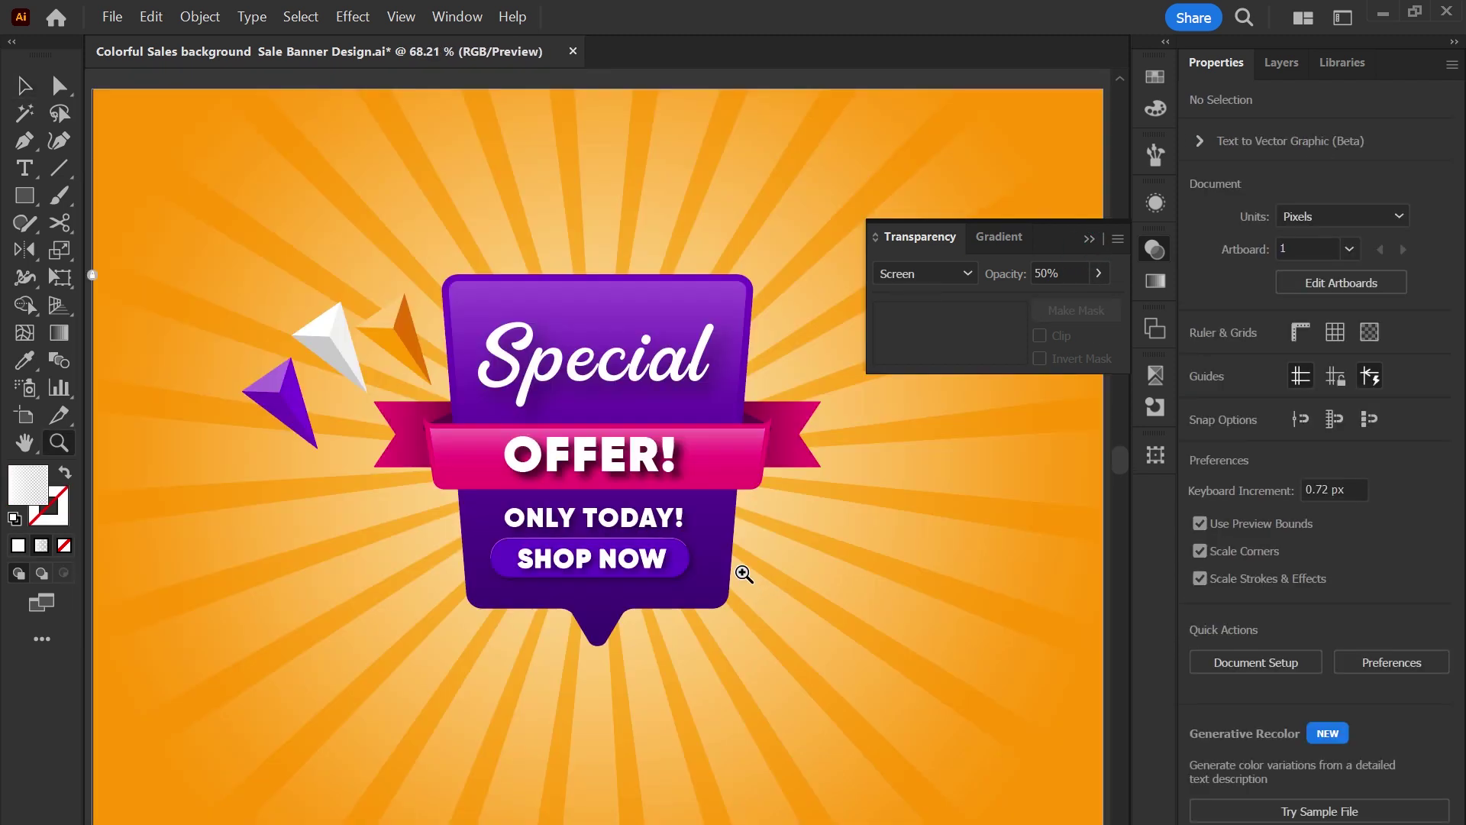
pyautogui.scroll(1, 744, 572)
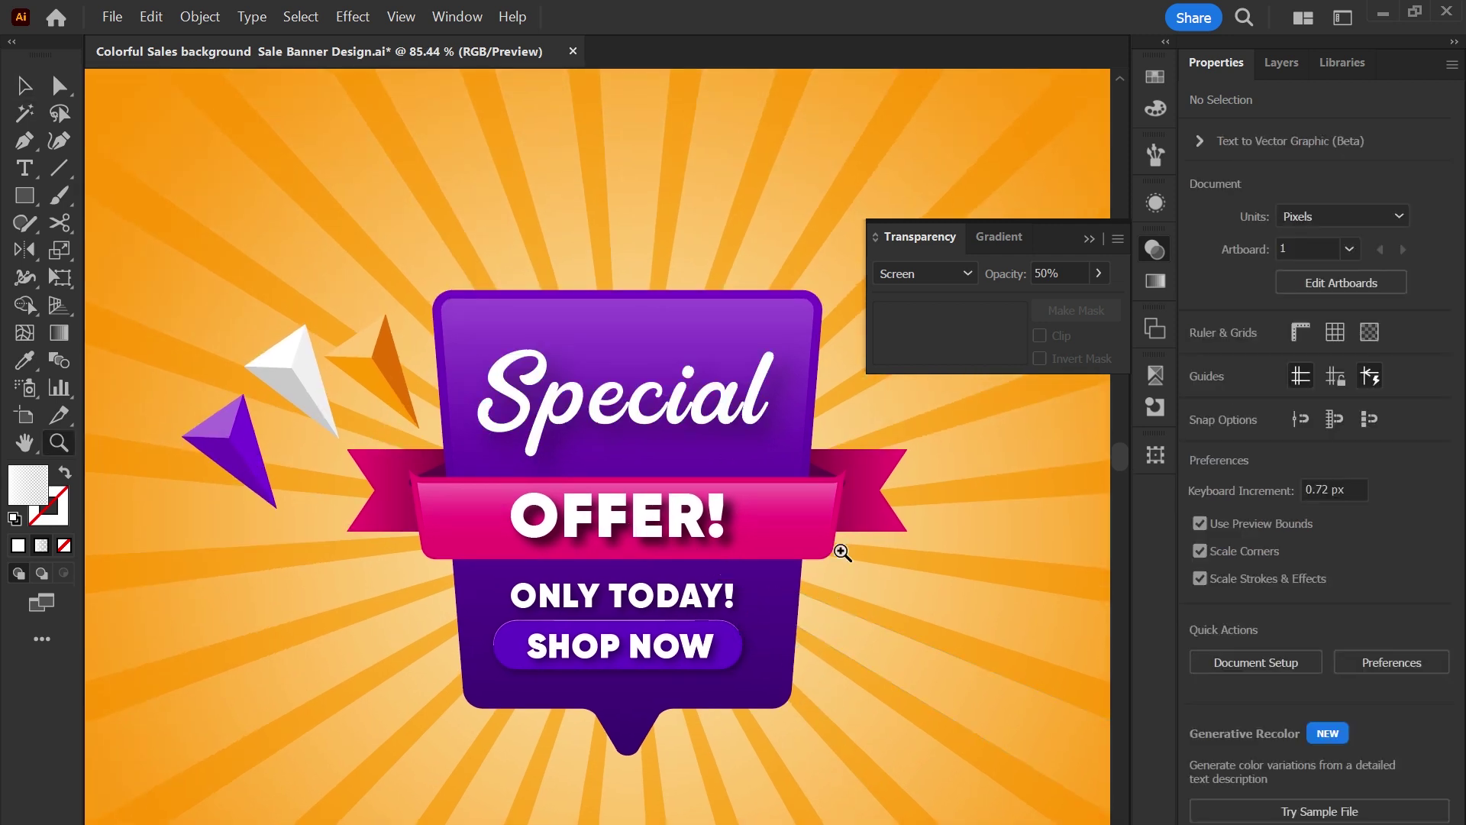
pyautogui.scroll(2, 841, 599)
pyautogui.click(800, 442)
# Raise both ribbon folded ends slightly behind the pink band.
pyautogui.keyDown('shift'); pyautogui.click(870, 441); pyautogui.keyUp('shift')
pyautogui.keyDown('shift'); pyautogui.click(257, 436); pyautogui.keyUp('shift')
pyautogui.keyDown('shift'); pyautogui.click(179, 422); pyautogui.keyUp('shift')
pyautogui.moveTo(256, 437); pyautogui.dragTo(260, 423)
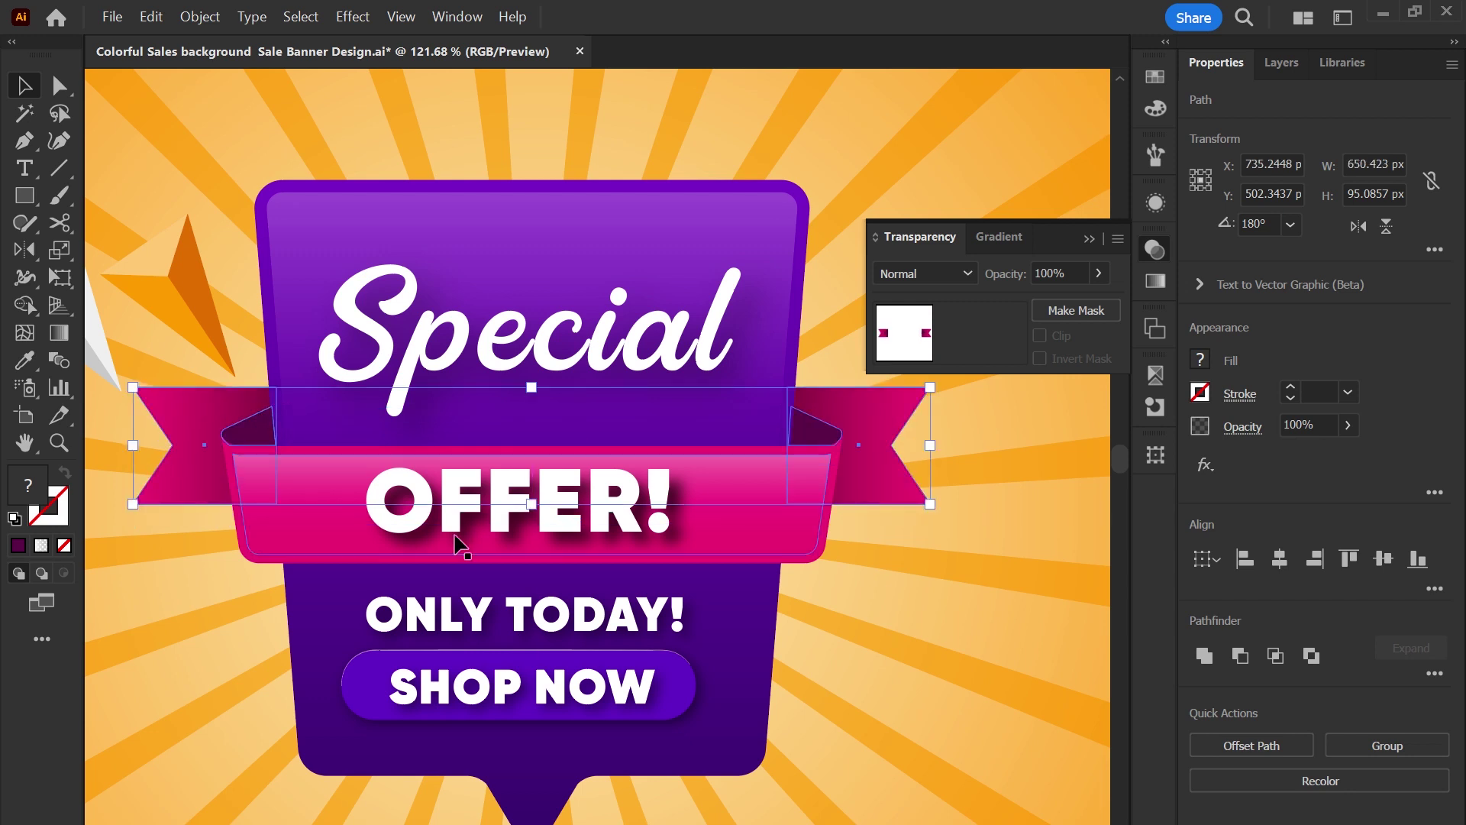
pyautogui.click(927, 686)
pyautogui.hotkey('ctrl', '0')
# Place the orange gem at the badge's top-left, rotated, with a rotated copy beside it.
pyautogui.moveTo(413, 320)
pyautogui.mouseDown()
pyautogui.moveTo(483, 266)
pyautogui.moveTo(551, 293)
pyautogui.moveTo(520, 290)
pyautogui.mouseUp()
pyautogui.scroll(3, 489, 259)
pyautogui.moveTo(532, 235)
pyautogui.mouseDown()
pyautogui.moveTo(460, 253)
pyautogui.moveTo(517, 264)
pyautogui.mouseUp()
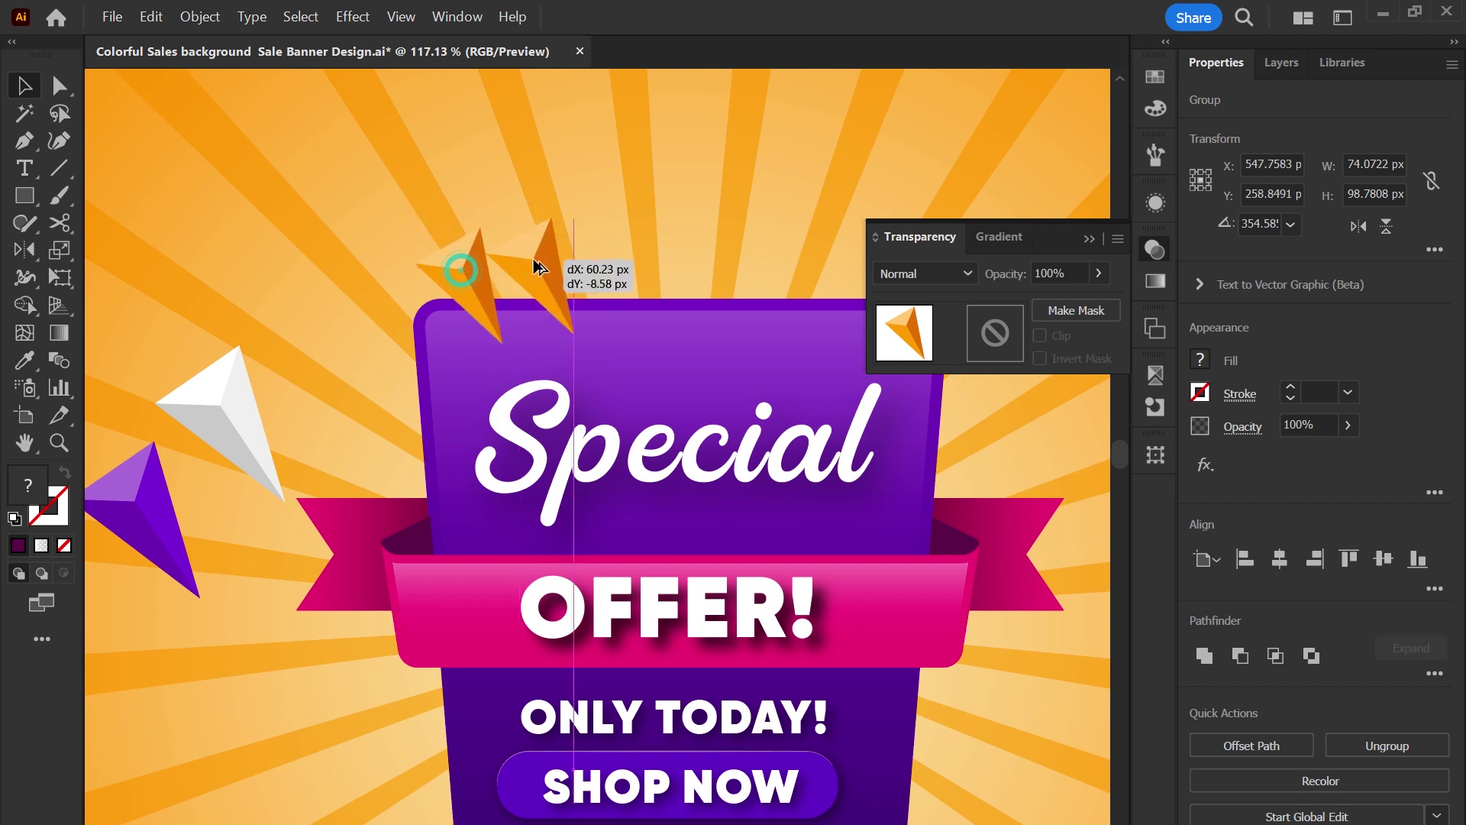
pyautogui.moveTo(578, 220)
pyautogui.mouseDown()
pyautogui.moveTo(601, 229)
pyautogui.moveTo(607, 266)
pyautogui.moveTo(543, 261)
pyautogui.moveTo(533, 237)
pyautogui.mouseUp()
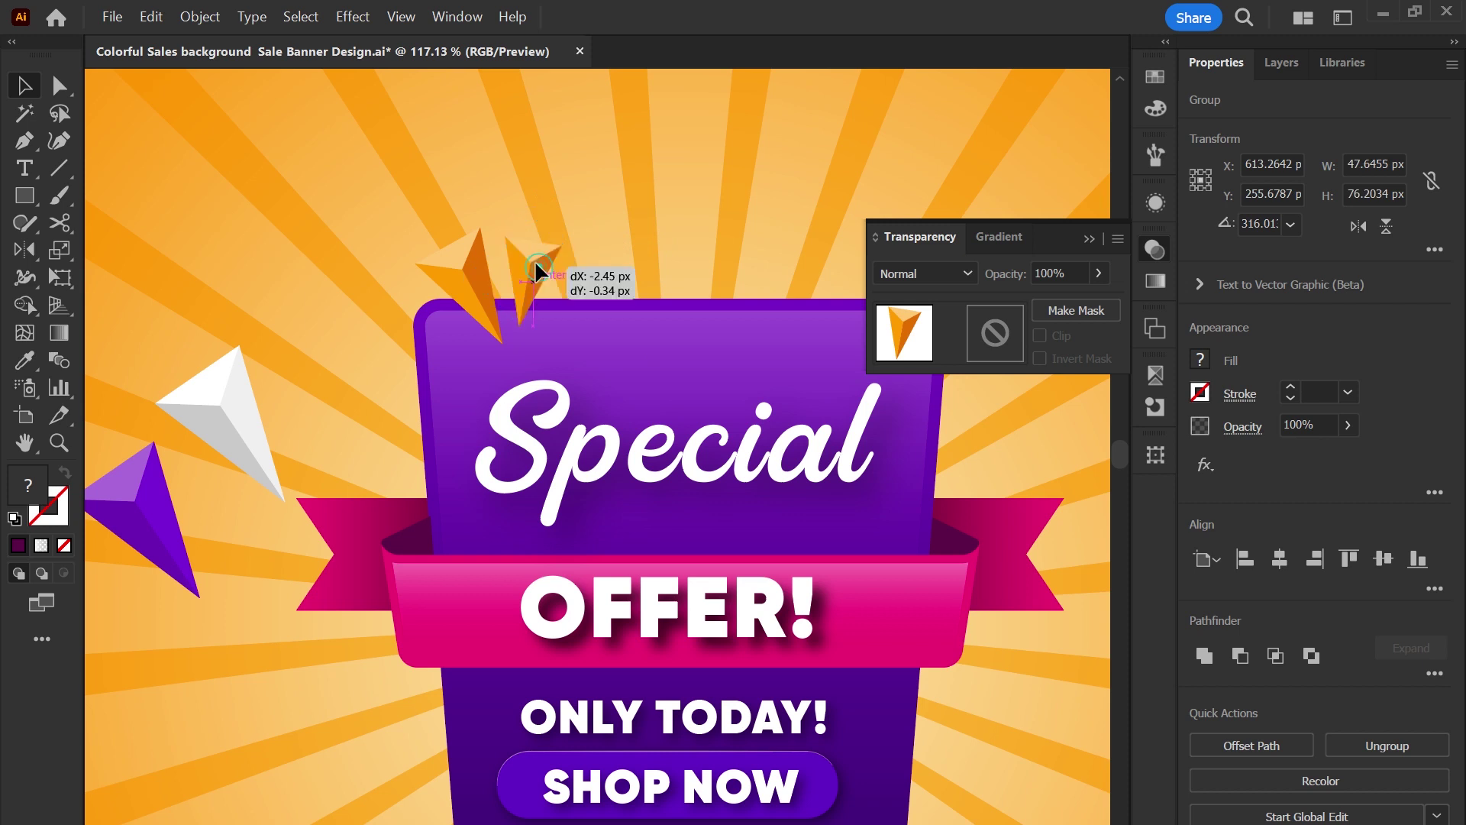
# Duplicate the orange gem pair, flip it horizontally, and place it at the top-right corner.
pyautogui.keyDown('shift'); pyautogui.click(467, 299); pyautogui.keyUp('shift')
pyautogui.moveTo(460, 279); pyautogui.dragTo(733, 291)
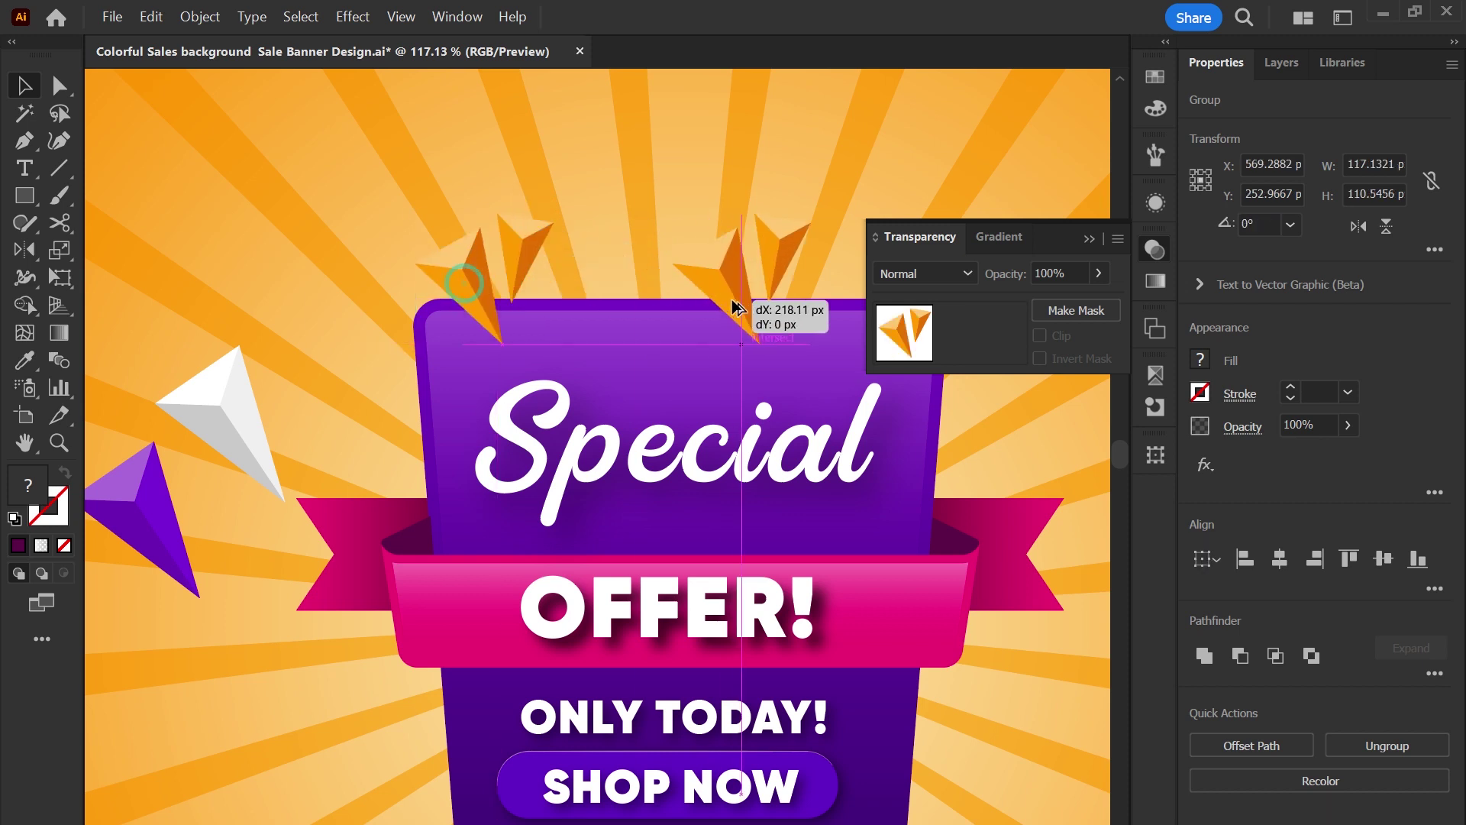
pyautogui.click(1357, 227)
pyautogui.moveTo(746, 274); pyautogui.dragTo(909, 295)
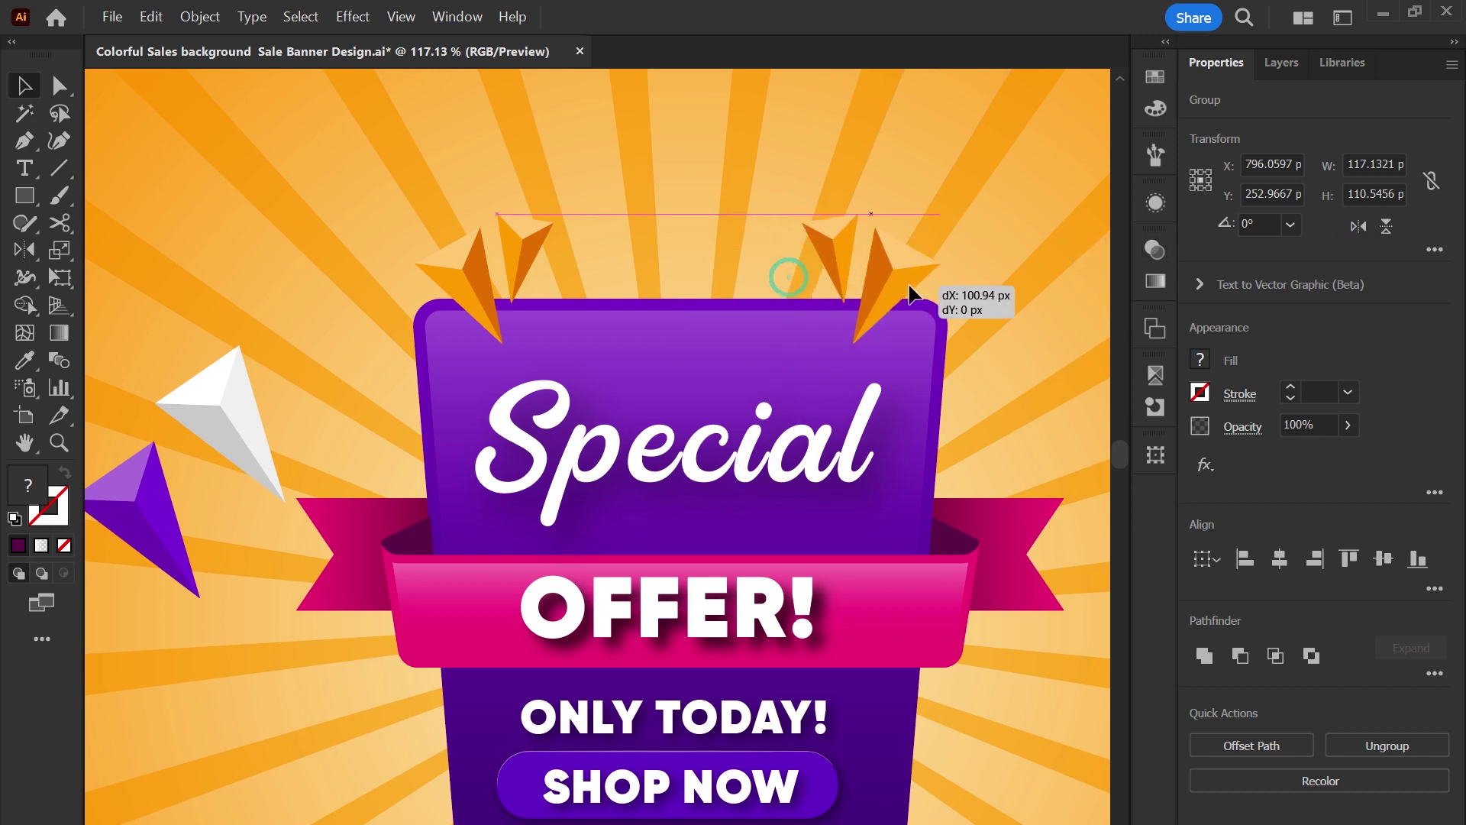
pyautogui.click(1005, 330)
pyautogui.hotkey('ctrl', '0')
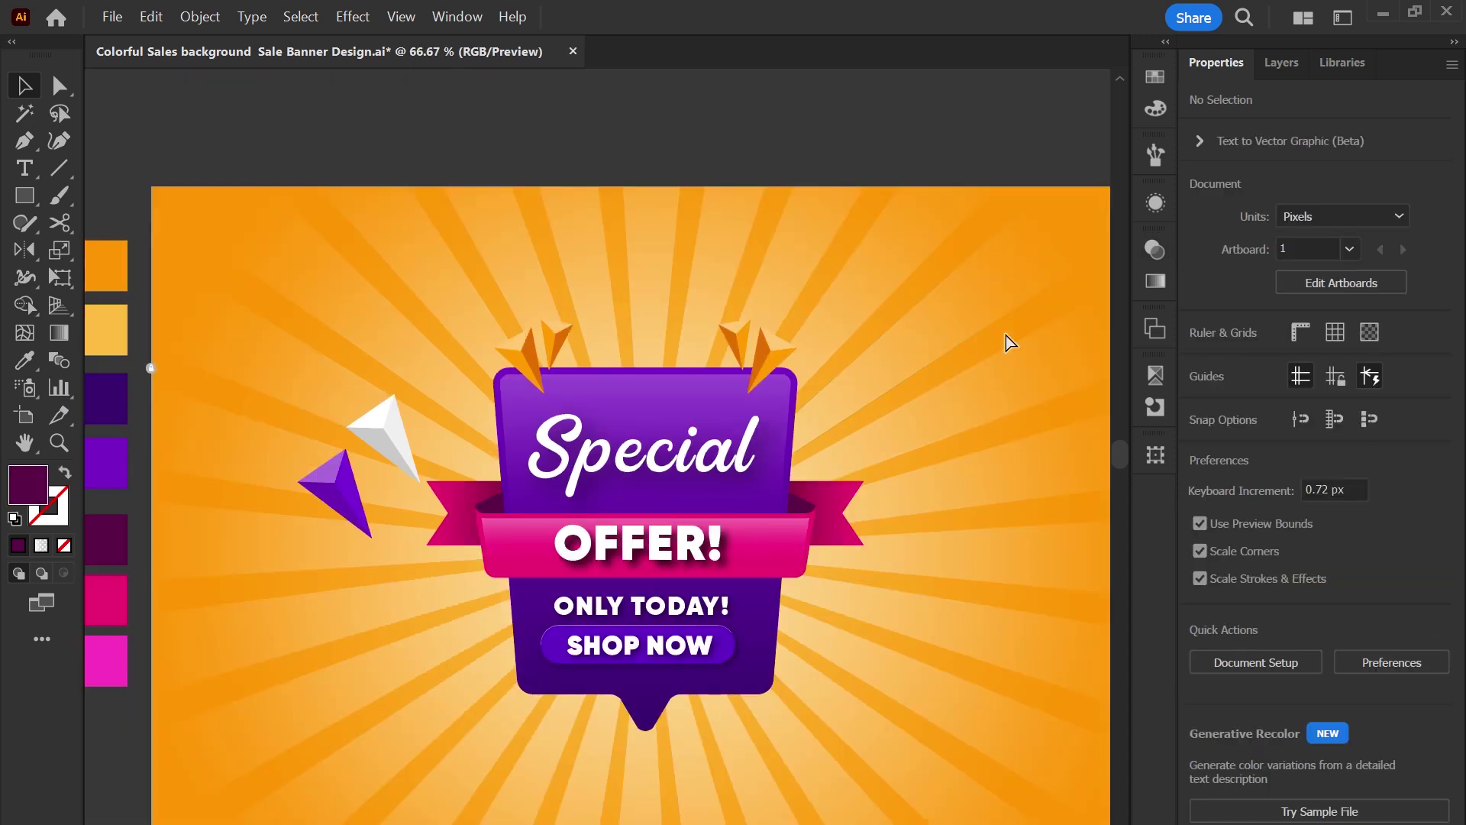
# Place an orange gem rotated about 90° at the lower left, with a shrunken purple gem beside it.
pyautogui.moveTo(489, 255); pyautogui.dragTo(462, 569)
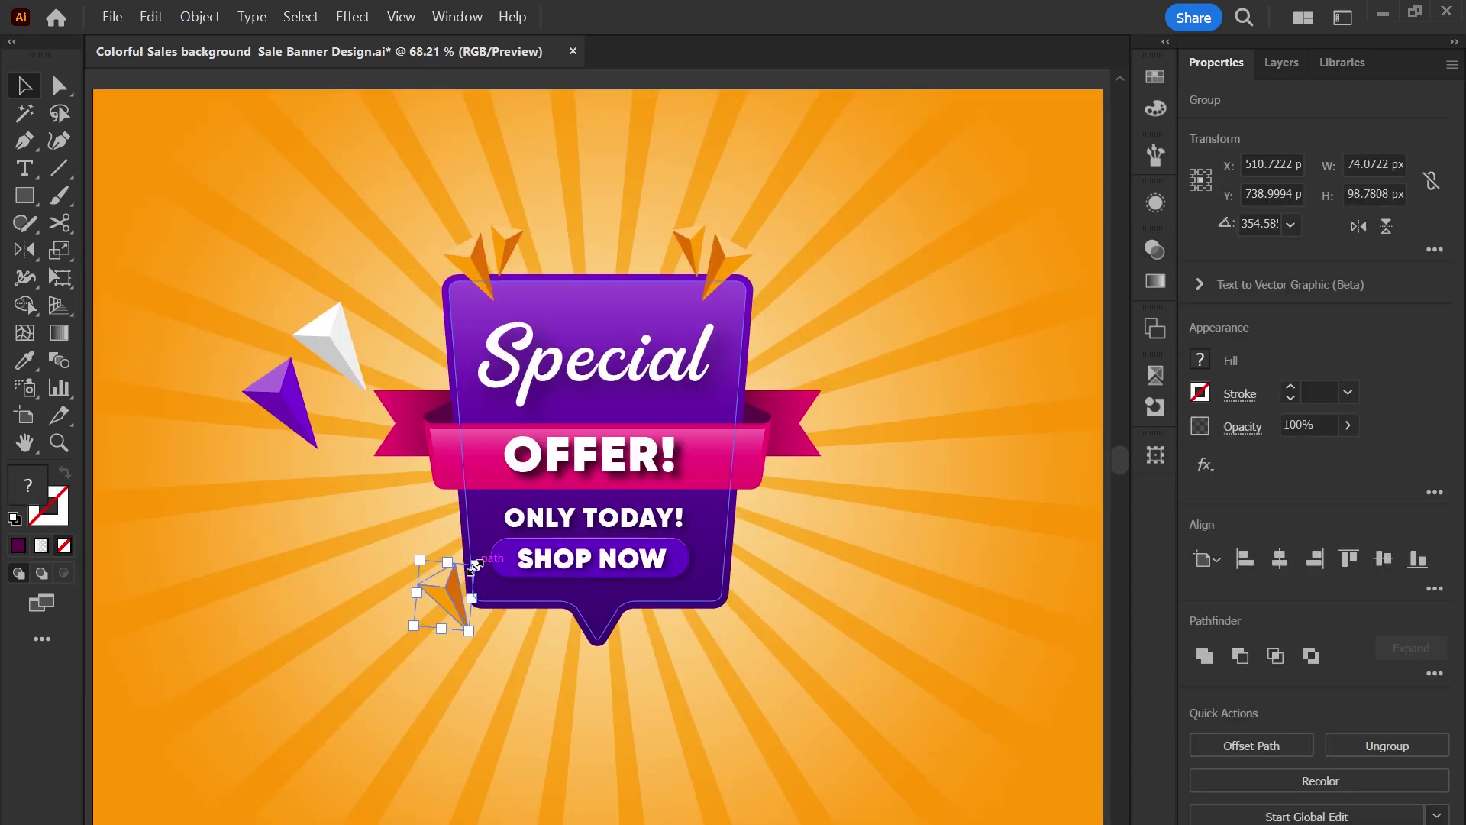
pyautogui.moveTo(481, 566)
pyautogui.mouseDown()
pyautogui.moveTo(290, 400)
pyautogui.moveTo(307, 372)
pyautogui.moveTo(325, 413)
pyautogui.mouseUp()
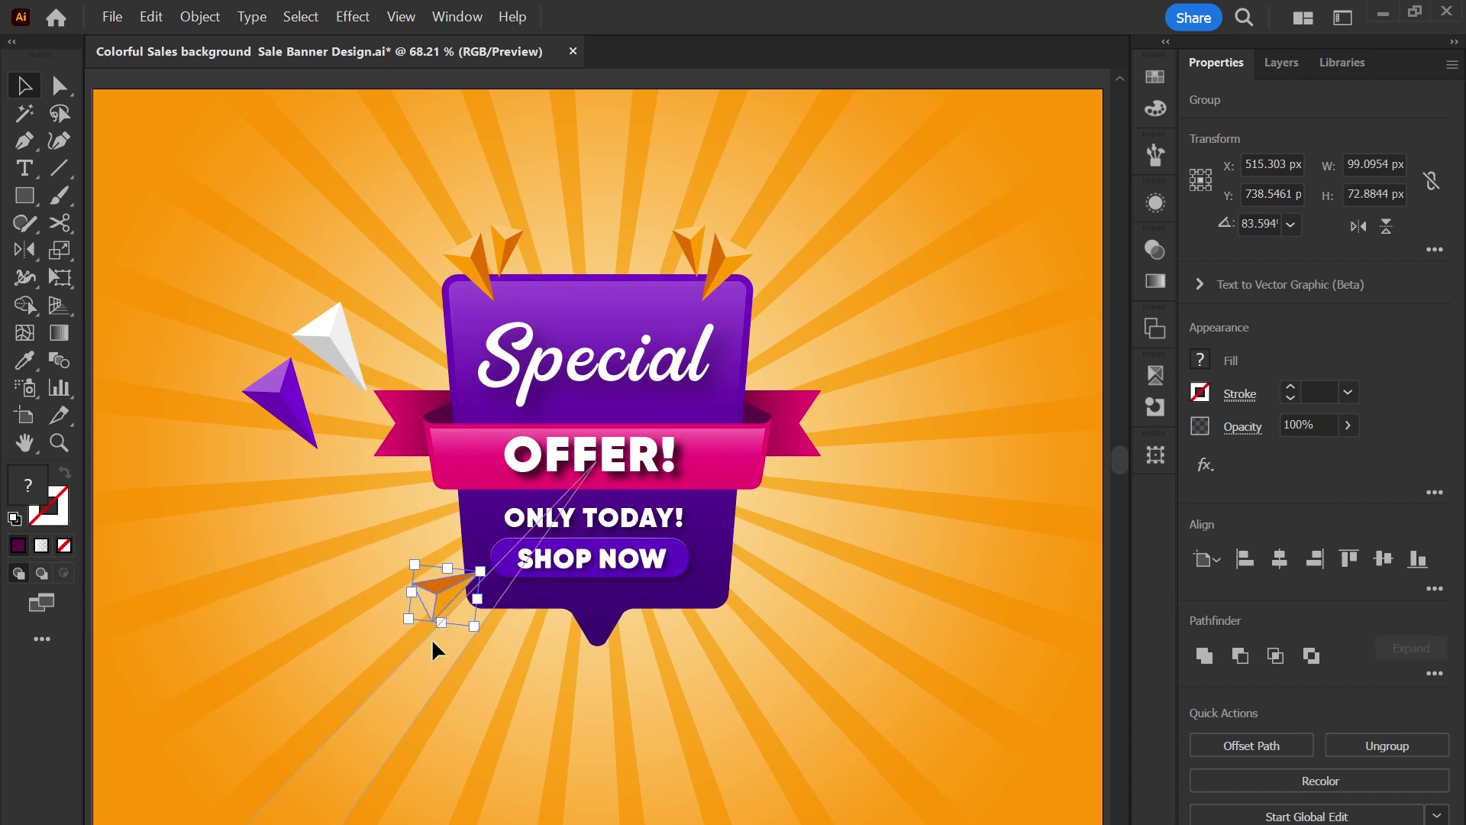
pyautogui.moveTo(436, 611); pyautogui.dragTo(439, 595)
pyautogui.moveTo(285, 404)
pyautogui.mouseDown()
pyautogui.moveTo(295, 510)
pyautogui.moveTo(257, 458)
pyautogui.mouseUp()
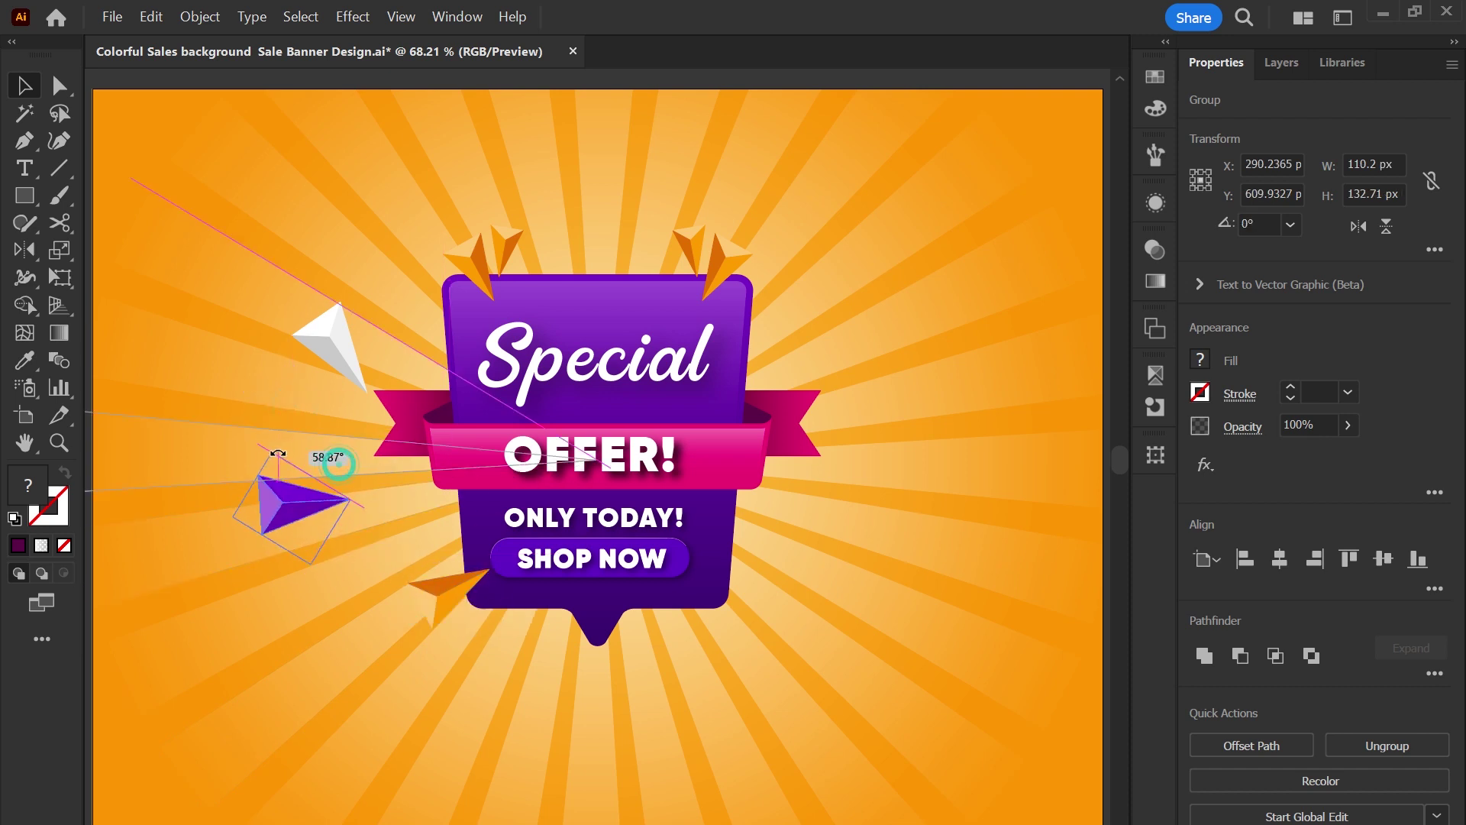
pyautogui.moveTo(252, 546)
pyautogui.mouseDown()
pyautogui.moveTo(287, 534)
pyautogui.moveTo(410, 580)
pyautogui.moveTo(478, 642)
pyautogui.mouseUp()
# Add white and purple gem copies at the lower left and top-left, and a white copy near the right gems.
pyautogui.scroll(5, 426, 529)
pyautogui.moveTo(235, 131)
pyautogui.mouseDown()
pyautogui.moveTo(537, 584)
pyautogui.moveTo(489, 526)
pyautogui.moveTo(451, 547)
pyautogui.mouseUp()
pyautogui.scroll(-3, 285, 510)
pyautogui.moveTo(359, 756); pyautogui.dragTo(359, 294)
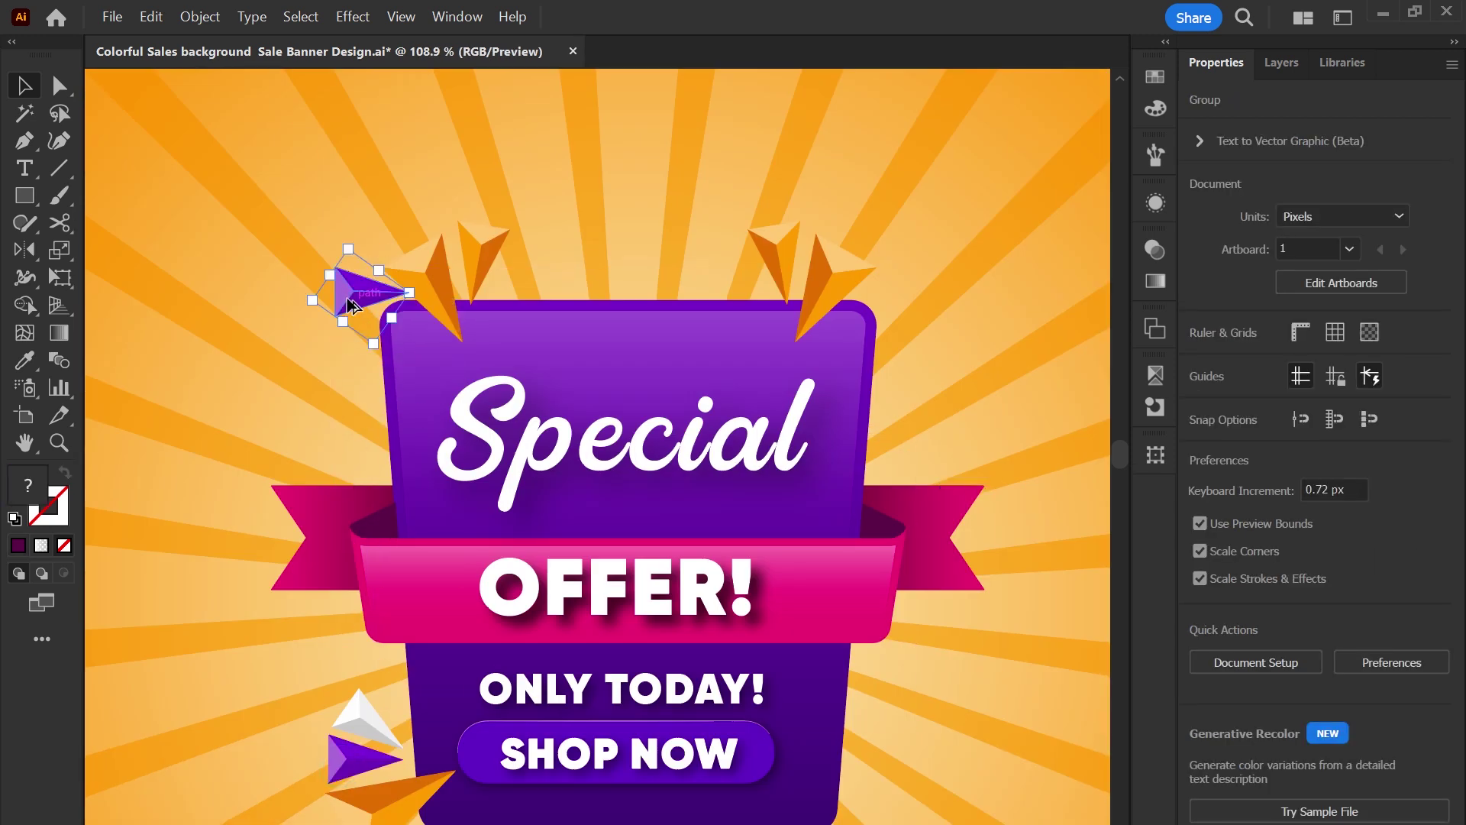
pyautogui.moveTo(356, 241)
pyautogui.mouseDown()
pyautogui.moveTo(397, 255)
pyautogui.moveTo(350, 264)
pyautogui.mouseUp()
pyautogui.moveTo(374, 735)
pyautogui.mouseDown()
pyautogui.moveTo(344, 309)
pyautogui.moveTo(537, 271)
pyautogui.moveTo(513, 335)
pyautogui.mouseUp()
pyautogui.moveTo(516, 284)
pyautogui.mouseDown()
pyautogui.moveTo(883, 333)
pyautogui.moveTo(878, 284)
pyautogui.moveTo(878, 301)
pyautogui.moveTo(787, 301)
pyautogui.mouseUp()
# Place a white gem and rotated orange gem groups beside both ends of the pink ribbon.
pyautogui.click(659, 246)
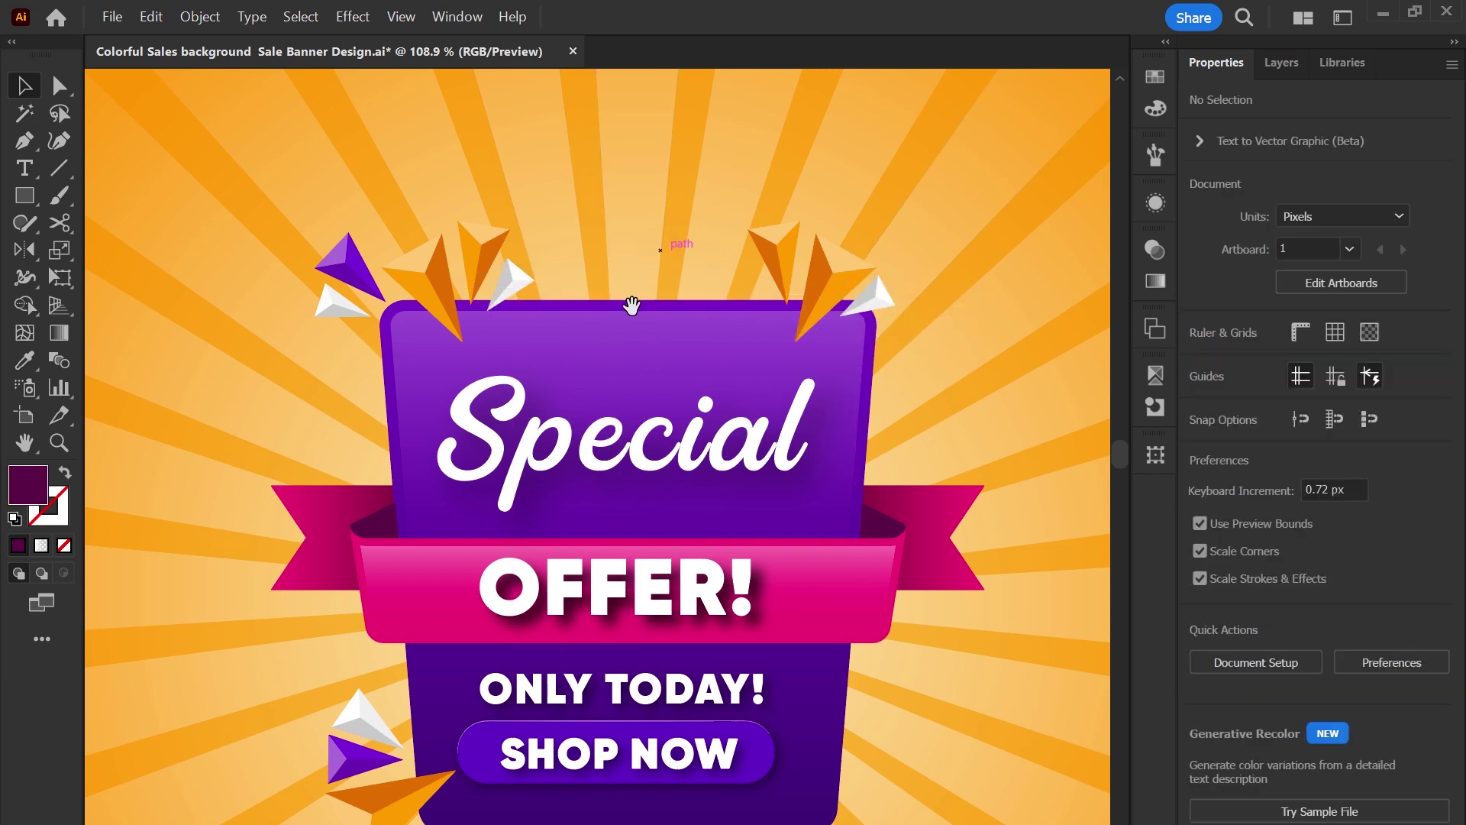
pyautogui.scroll(-2, 656, 298)
pyautogui.moveTo(558, 222); pyautogui.dragTo(985, 489)
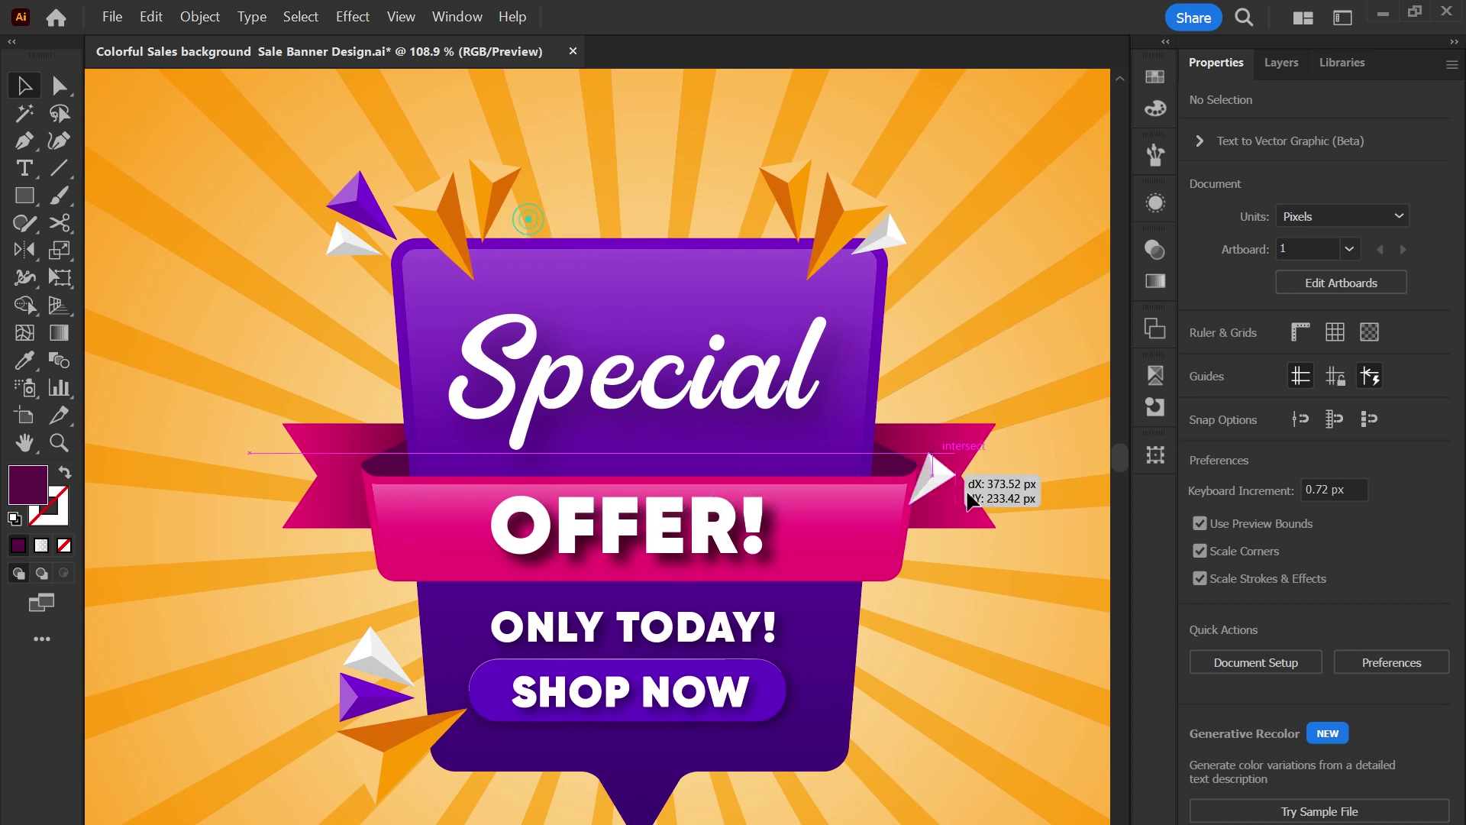
pyautogui.click(405, 657)
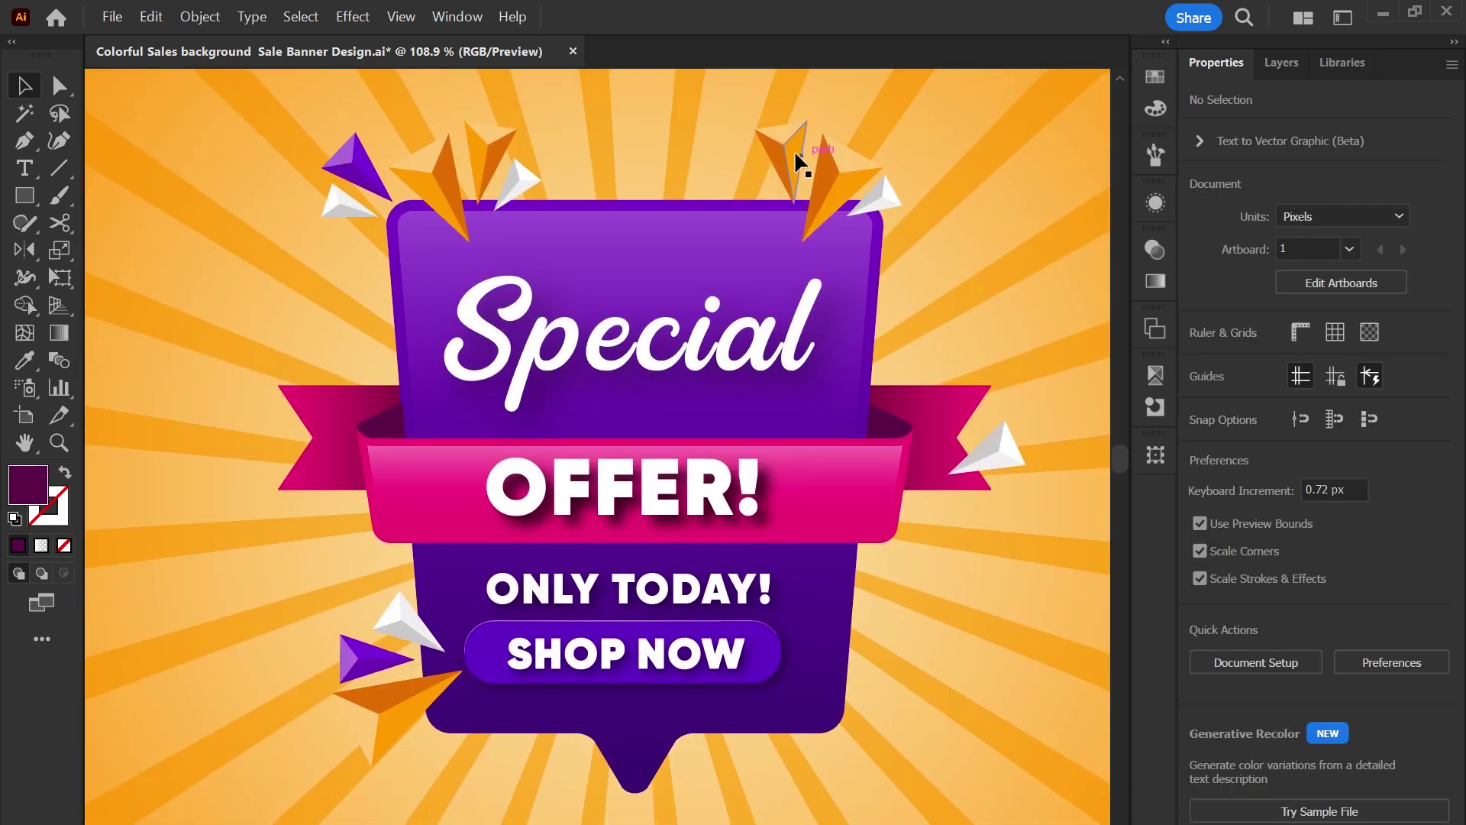
pyautogui.moveTo(828, 163); pyautogui.dragTo(992, 356)
pyautogui.moveTo(1077, 413)
pyautogui.mouseDown()
pyautogui.moveTo(1030, 353)
pyautogui.moveTo(1016, 427)
pyautogui.moveTo(288, 442)
pyautogui.mouseUp()
pyautogui.click(419, 772)
# Copy the lower-left gem cluster to the badge's lower right, flipped horizontally.
pyautogui.click(378, 657)
pyautogui.moveTo(367, 668); pyautogui.dragTo(852, 669)
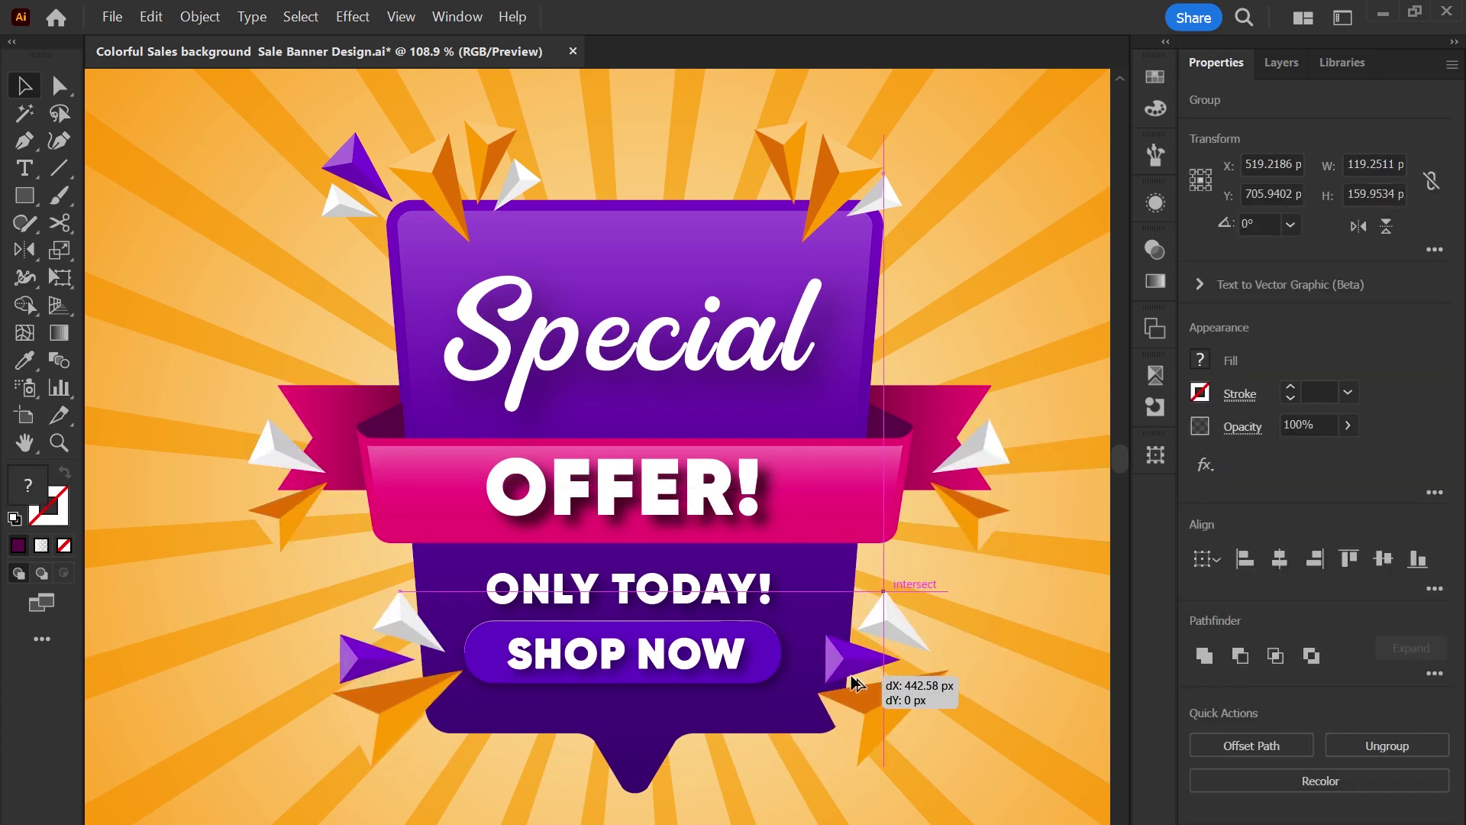
pyautogui.click(1360, 228)
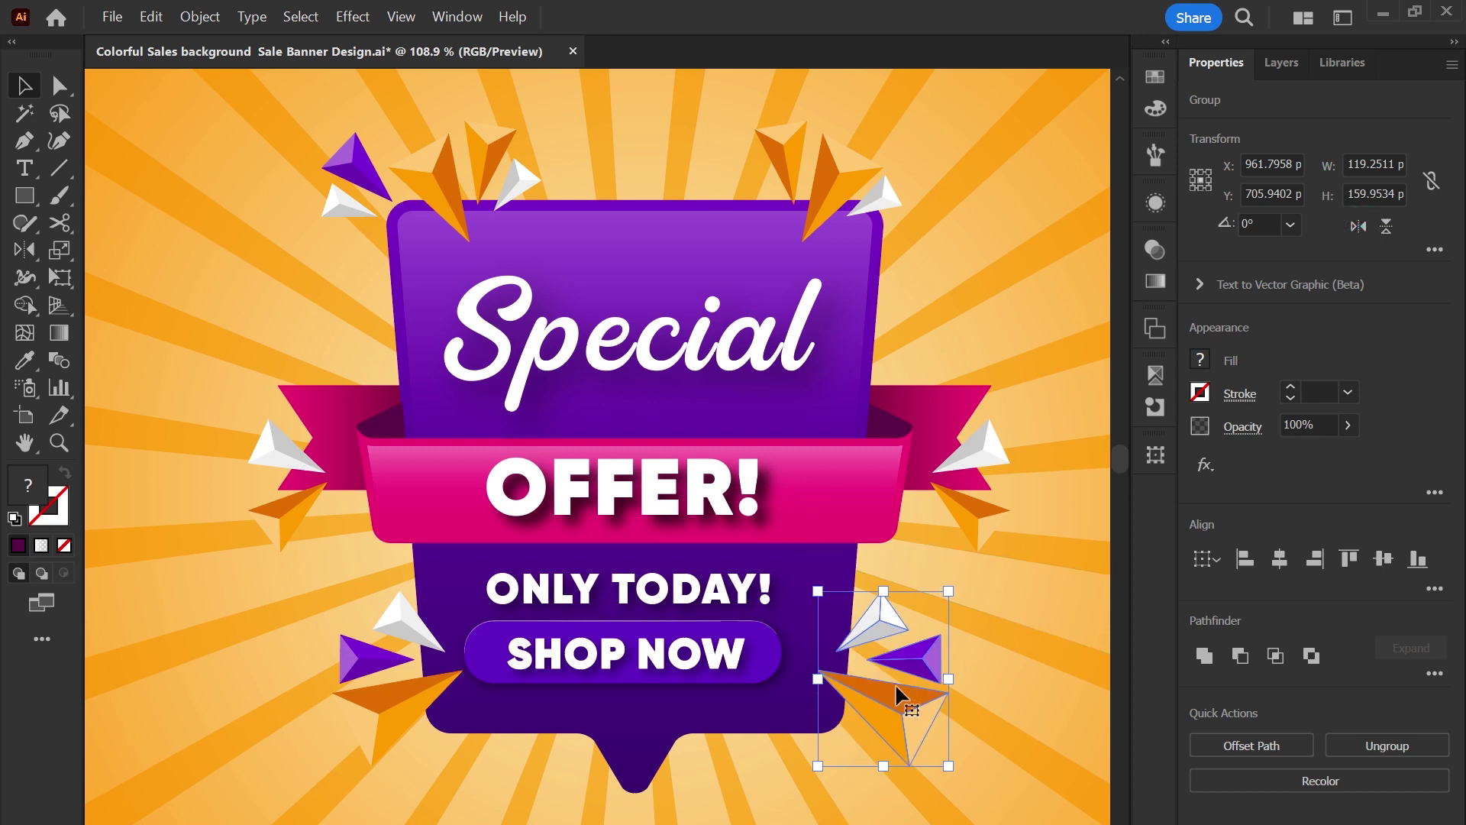
pyautogui.click(808, 86)
pyautogui.hotkey('ctrl', '0')
# Select the entire banner design and scale it up slightly.
pyautogui.moveTo(320, 215); pyautogui.dragTo(685, 521)
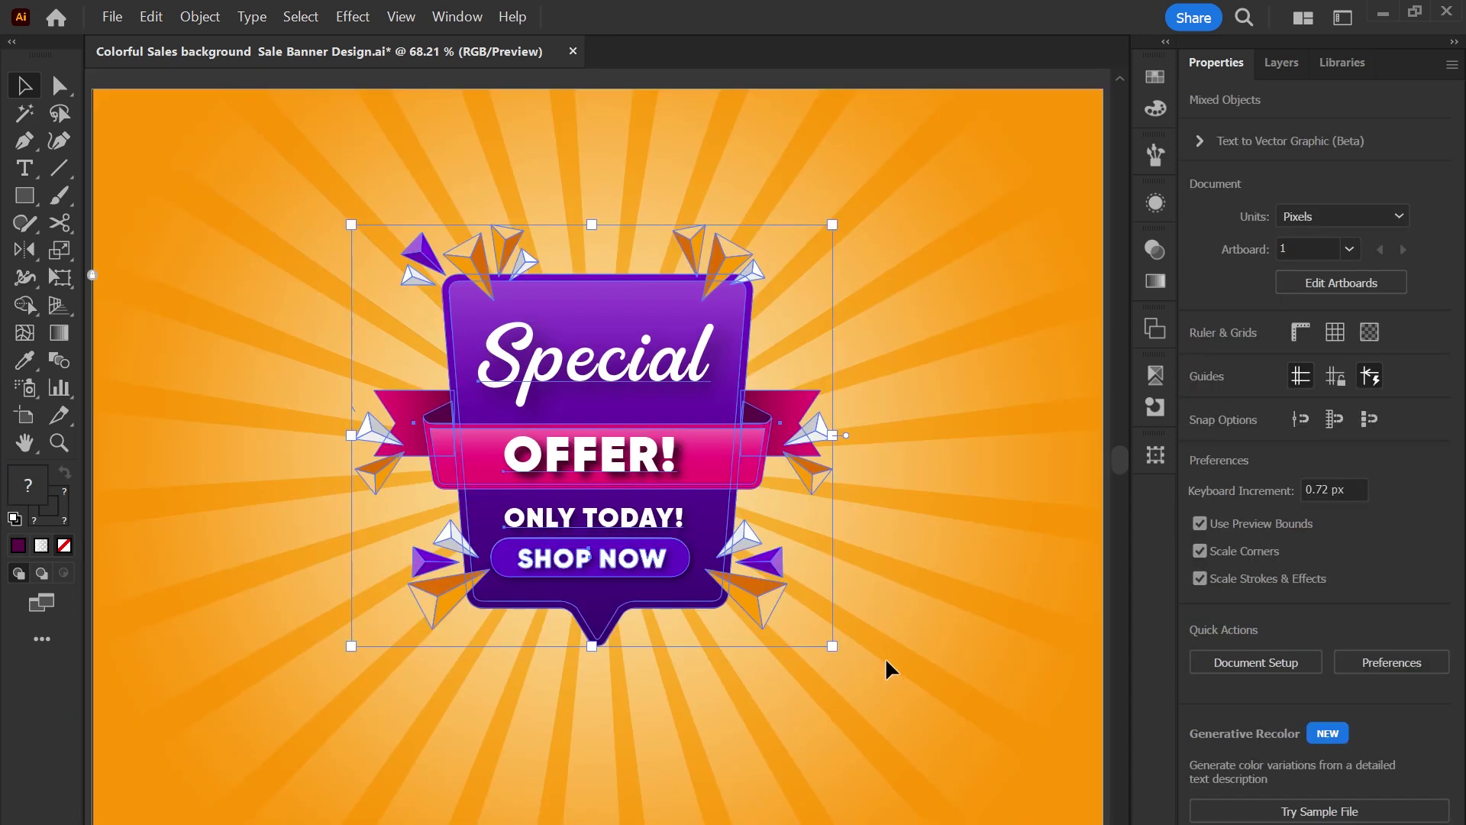
pyautogui.moveTo(604, 694); pyautogui.dragTo(604, 696)
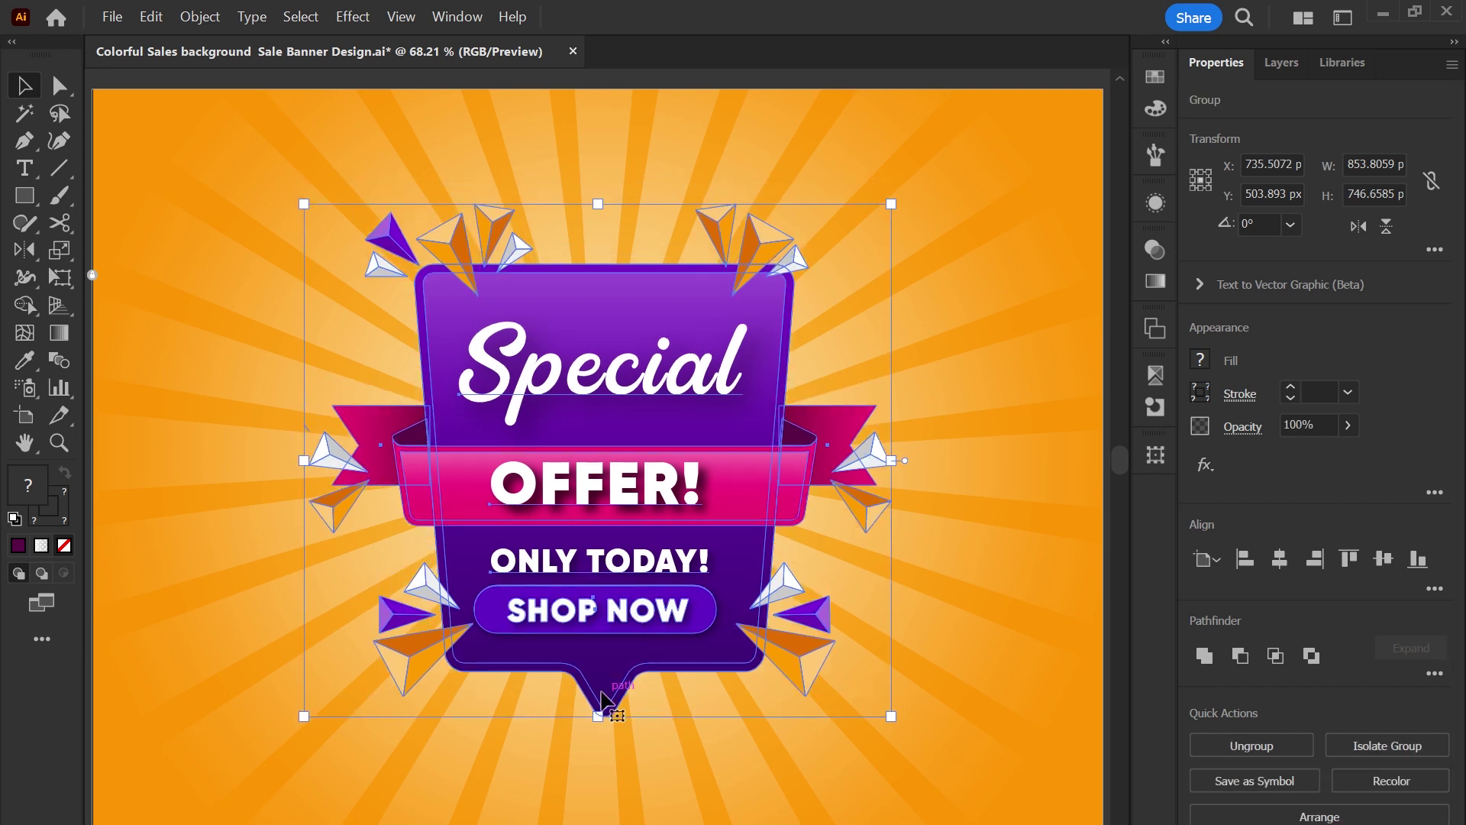
pyautogui.click(236, 484)
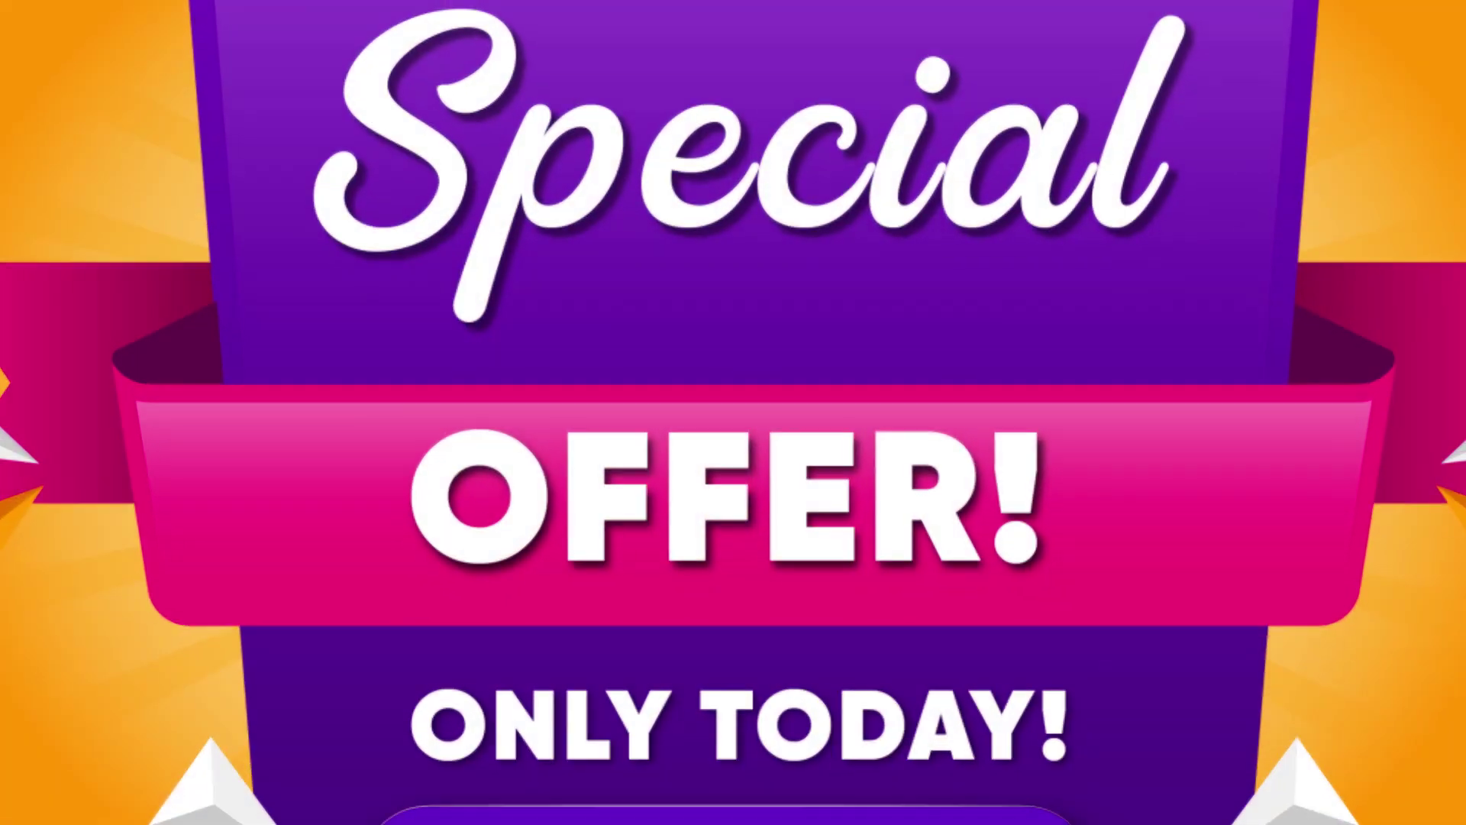